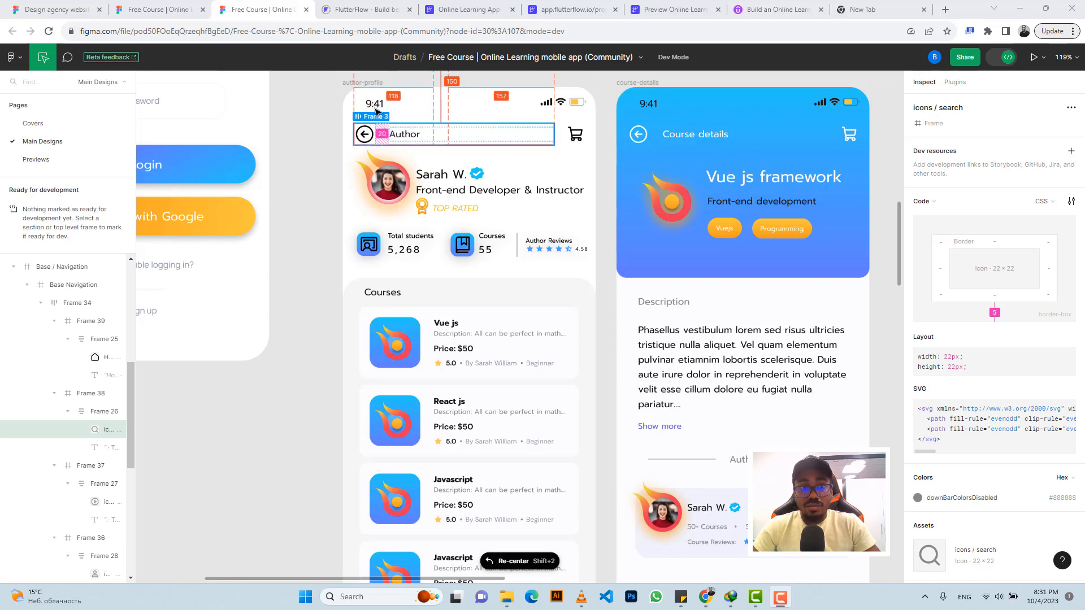
# - Switch to the FlutterFlow project and create a blank page named authorprofile
pyautogui.click(475, 6)
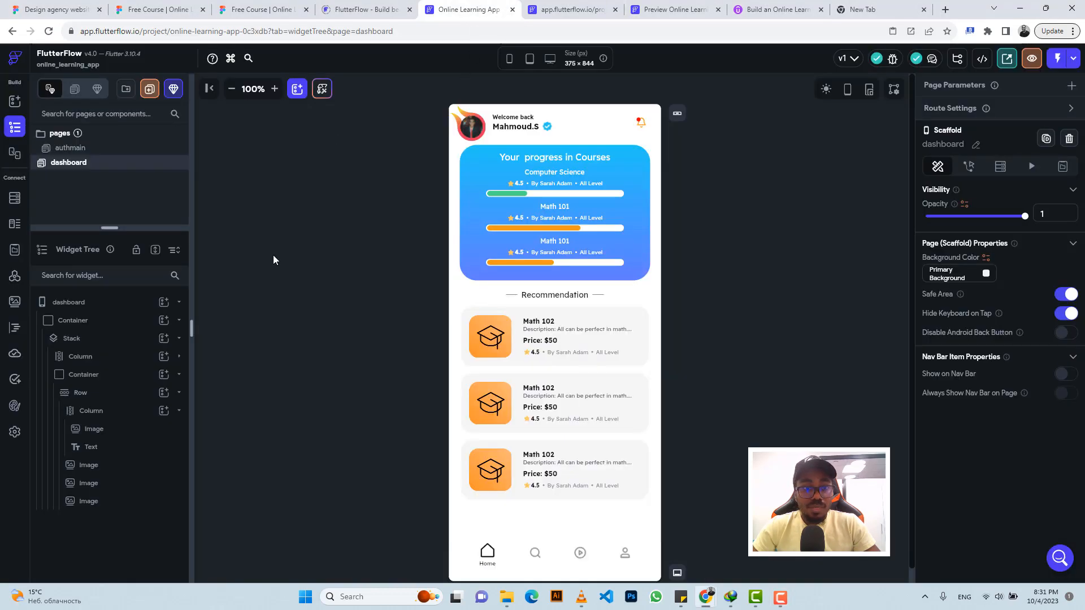
pyautogui.click(150, 91)
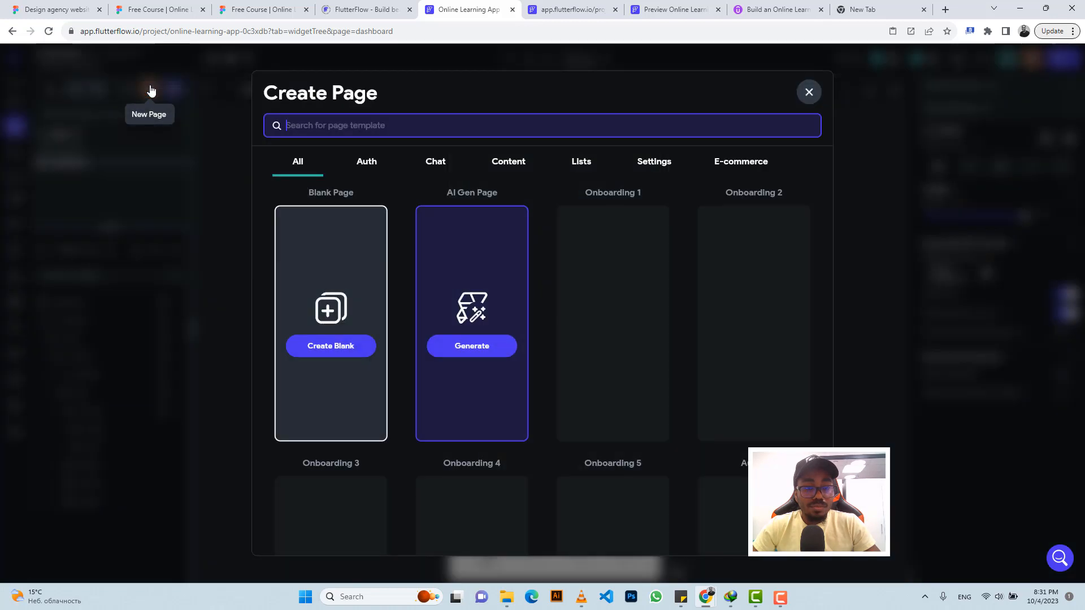
pyautogui.click(332, 346)
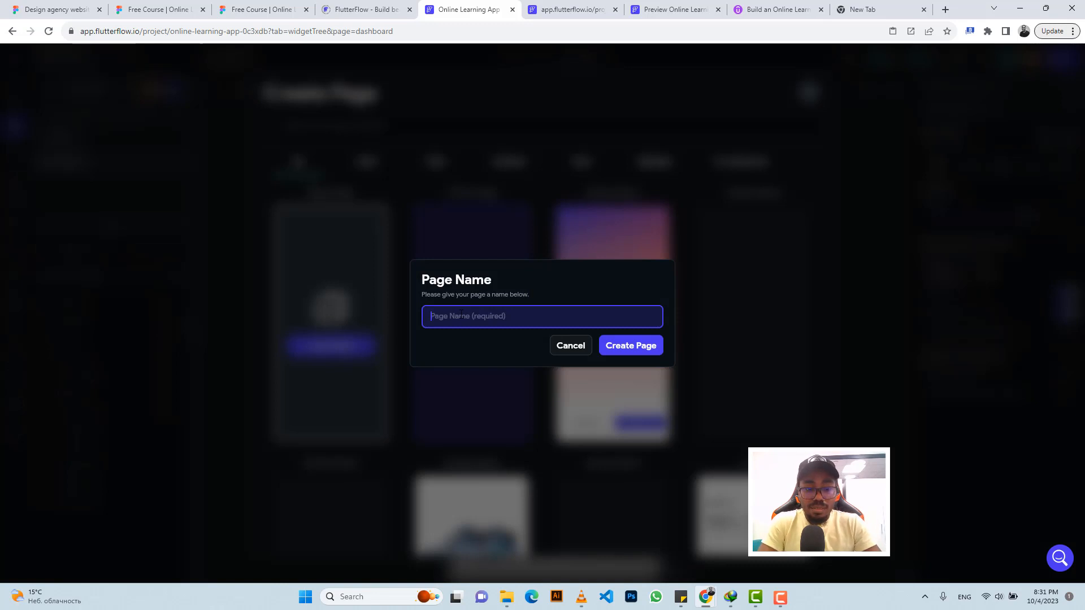
pyautogui.write('authorprofile')
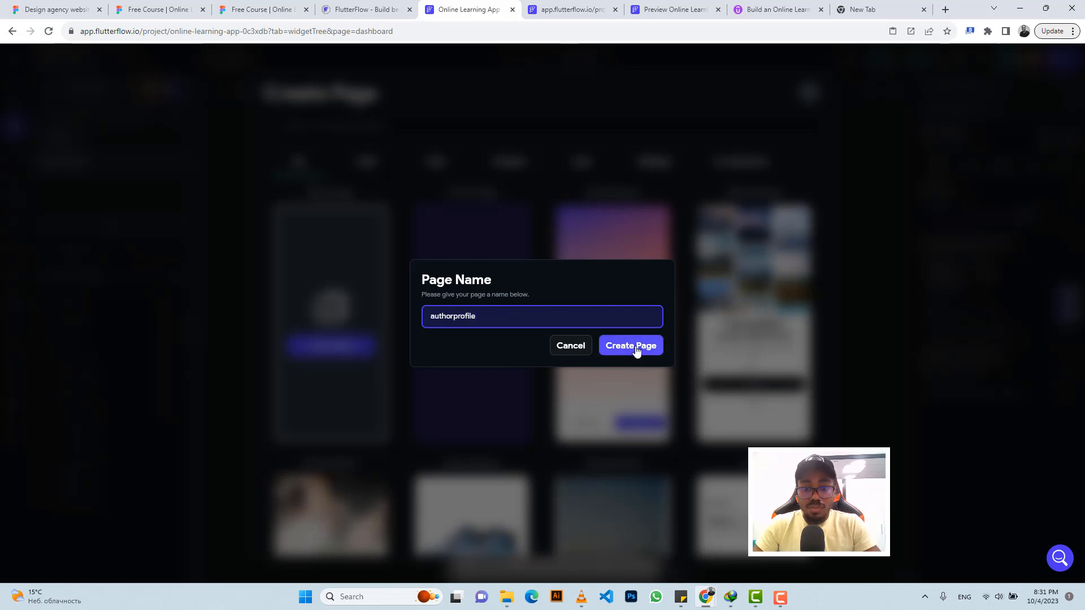
pyautogui.click(635, 349)
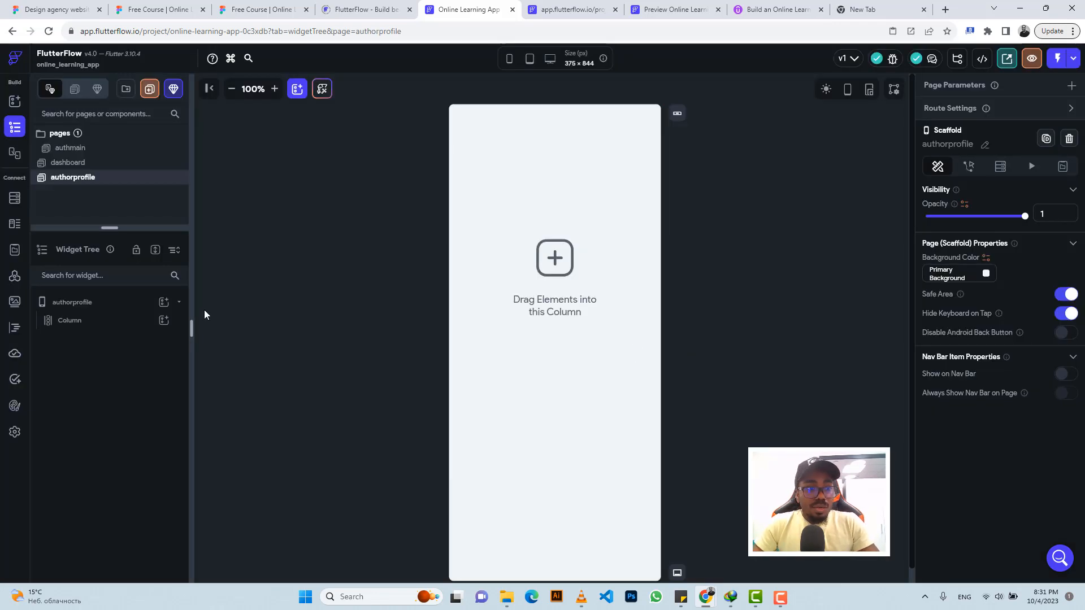
# - Add a Row inside the authorprofile page's Column and place an Icon widget in that row
pyautogui.click(108, 321)
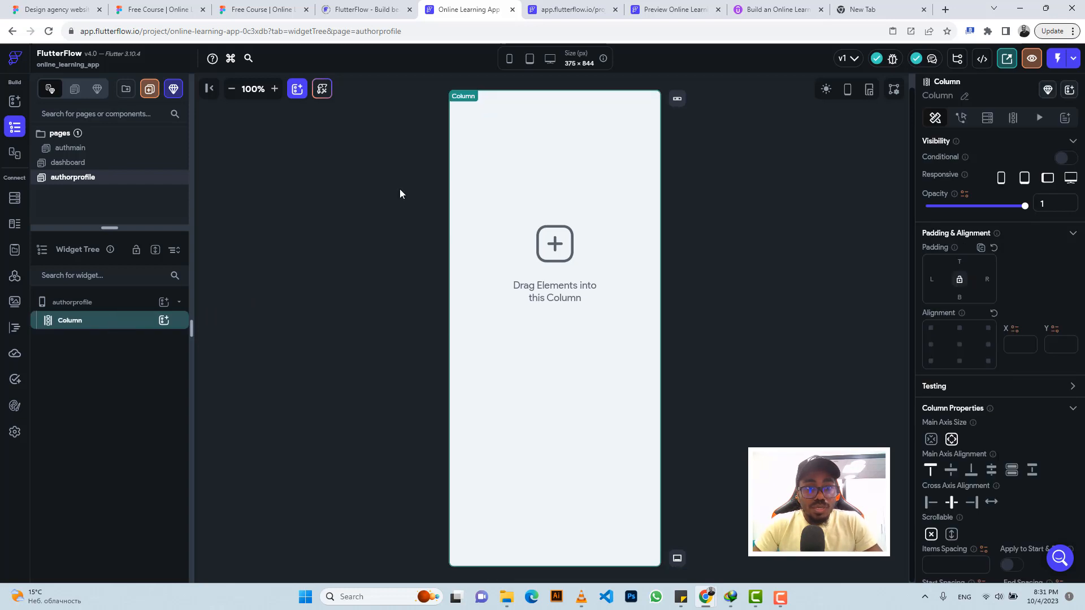
pyautogui.click(164, 321)
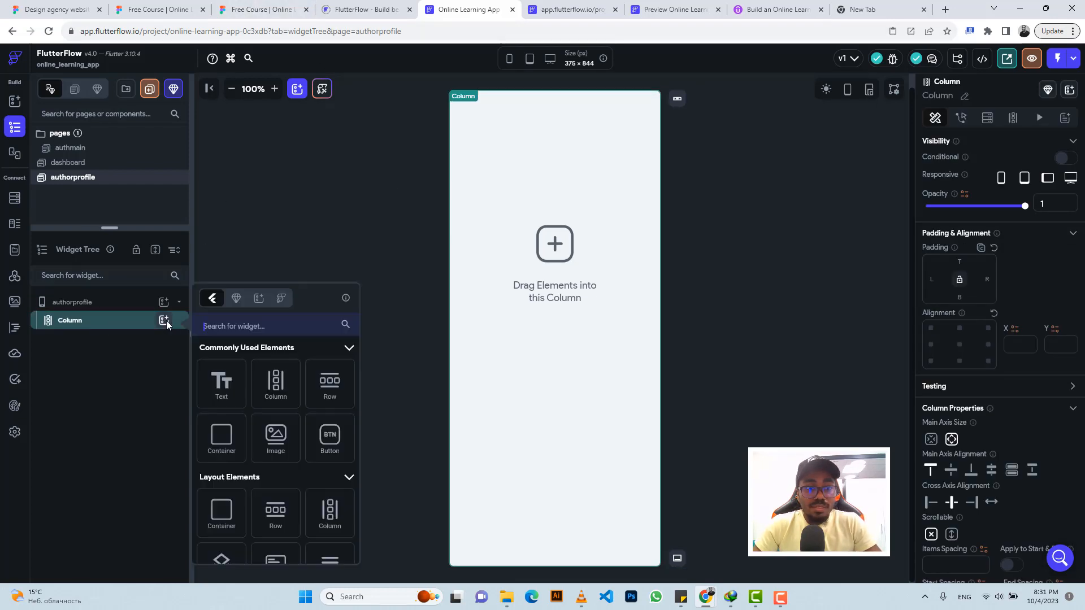
pyautogui.click(323, 386)
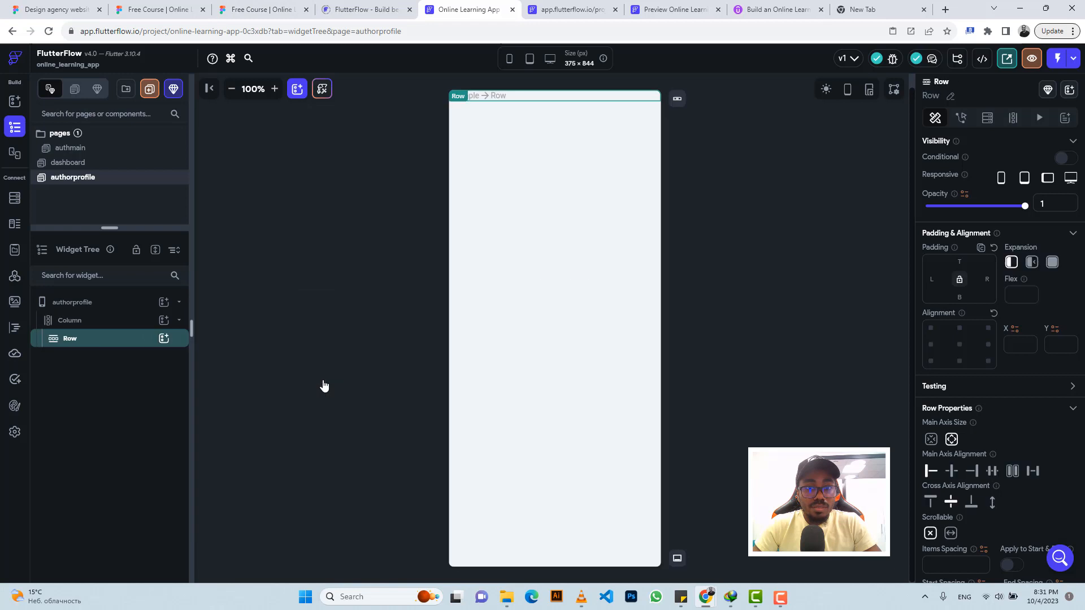
pyautogui.click(164, 339)
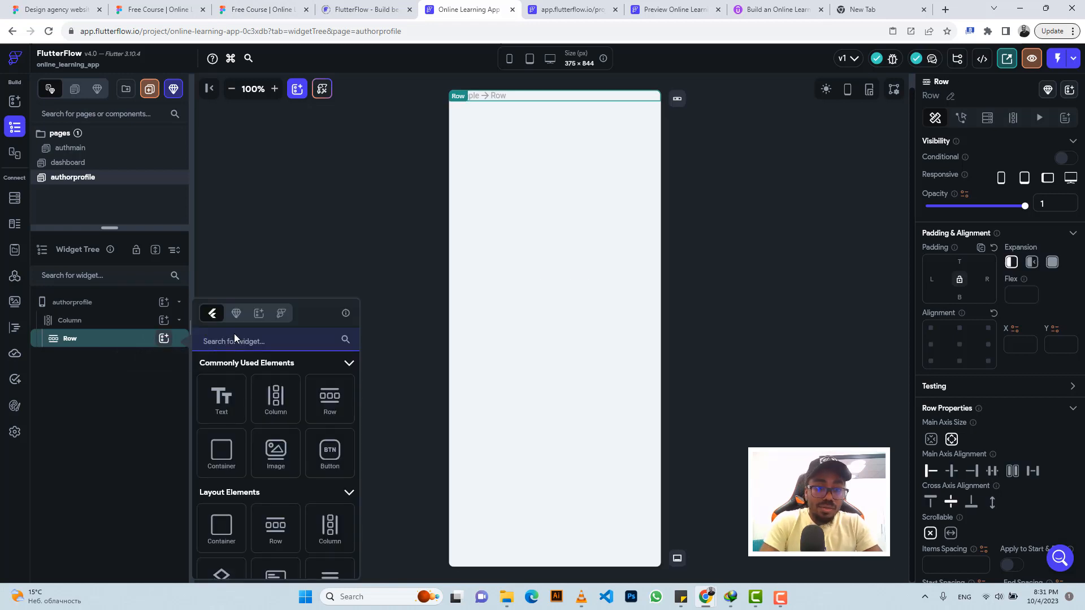
pyautogui.write('Icon')
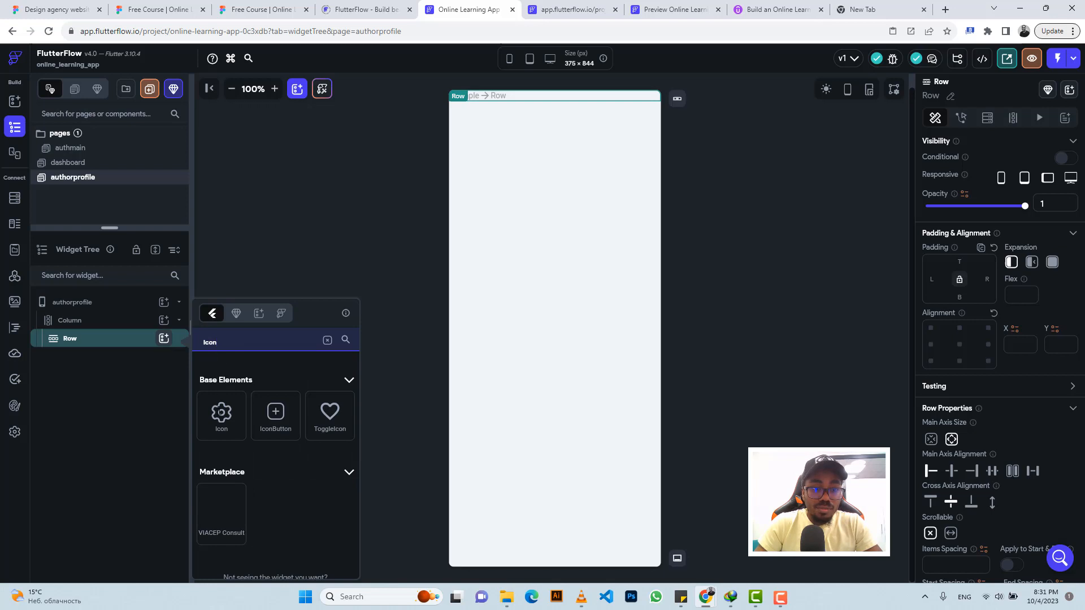
pyautogui.click(221, 412)
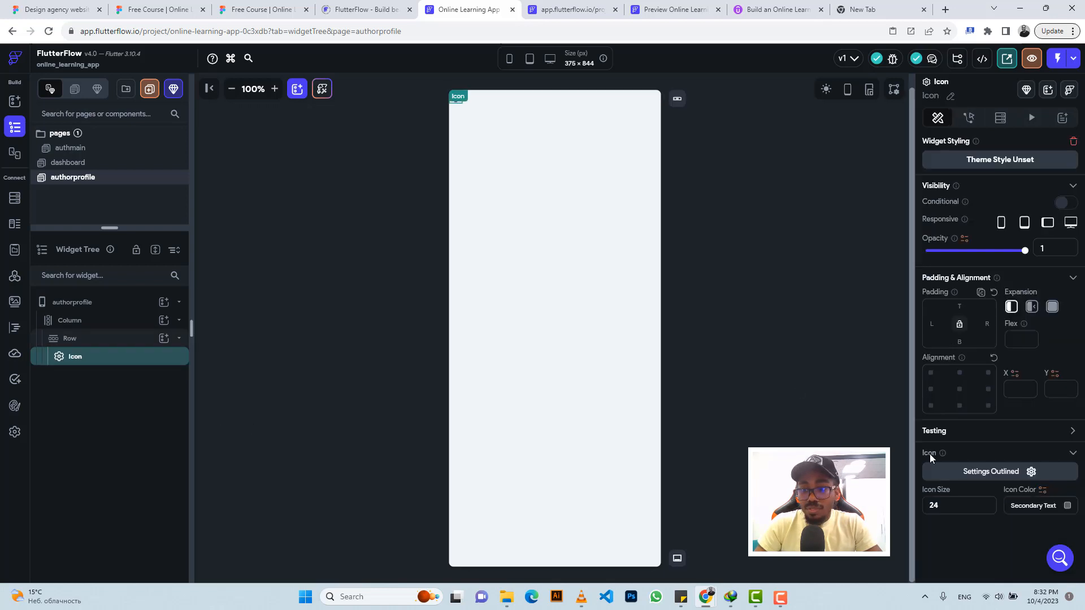
# - Search the Material icons for "left" and set the row's icon to Arrow Circle Left Outlined
pyautogui.click(974, 472)
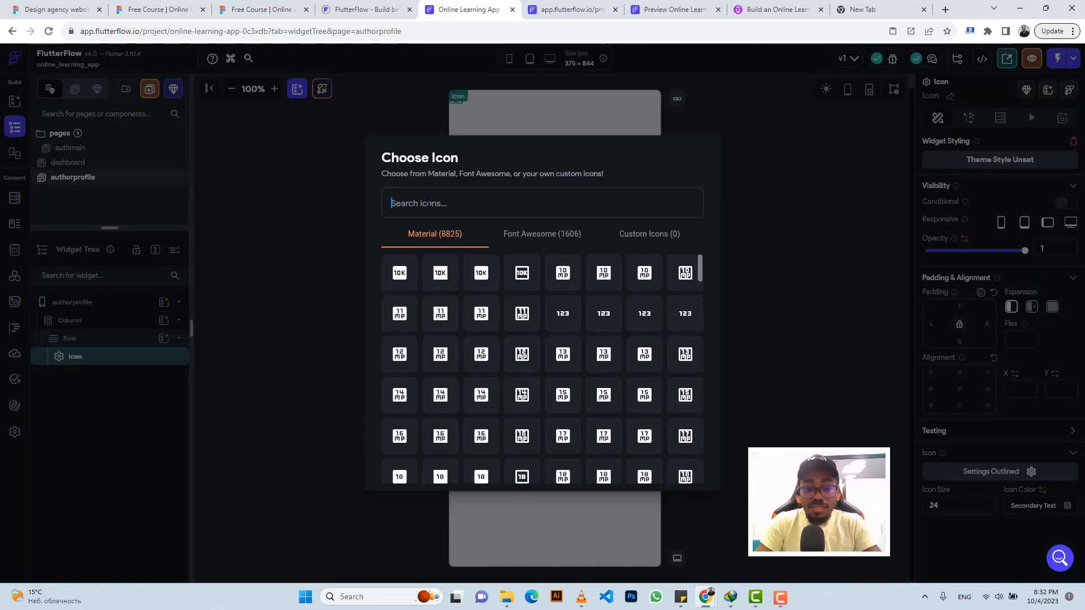
pyautogui.write('r')
pyautogui.press('BackSpace')
pyautogui.write('left')
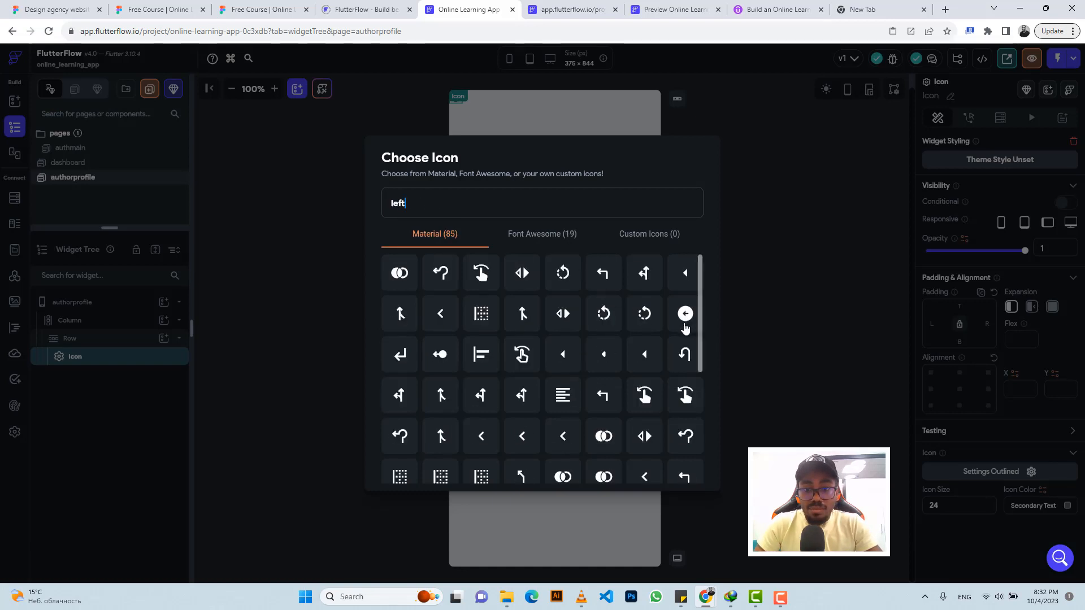
pyautogui.scroll(-4, 683, 325)
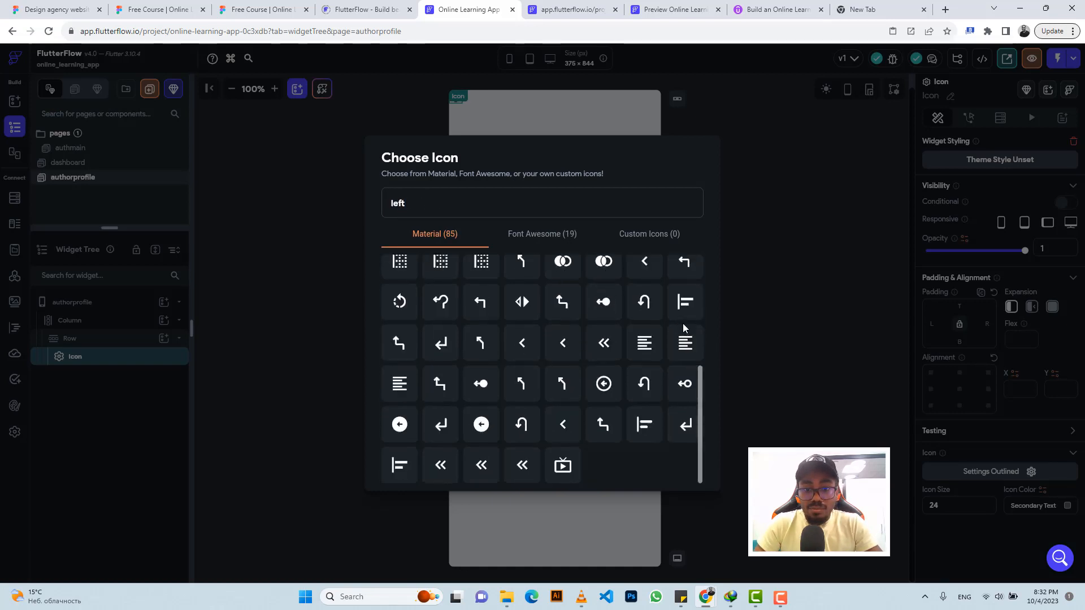
pyautogui.click(603, 384)
# - Inspect the Author title and back arrow in the Figma design, and set the FlutterFlow arrow icon's color to Primary Text
pyautogui.click(250, 7)
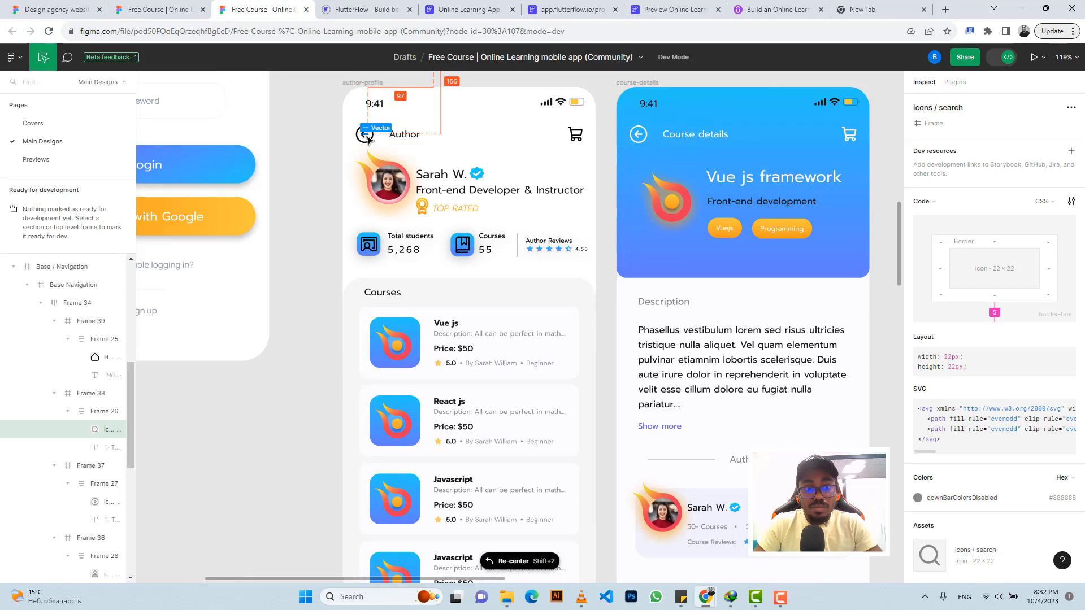
pyautogui.click(397, 134)
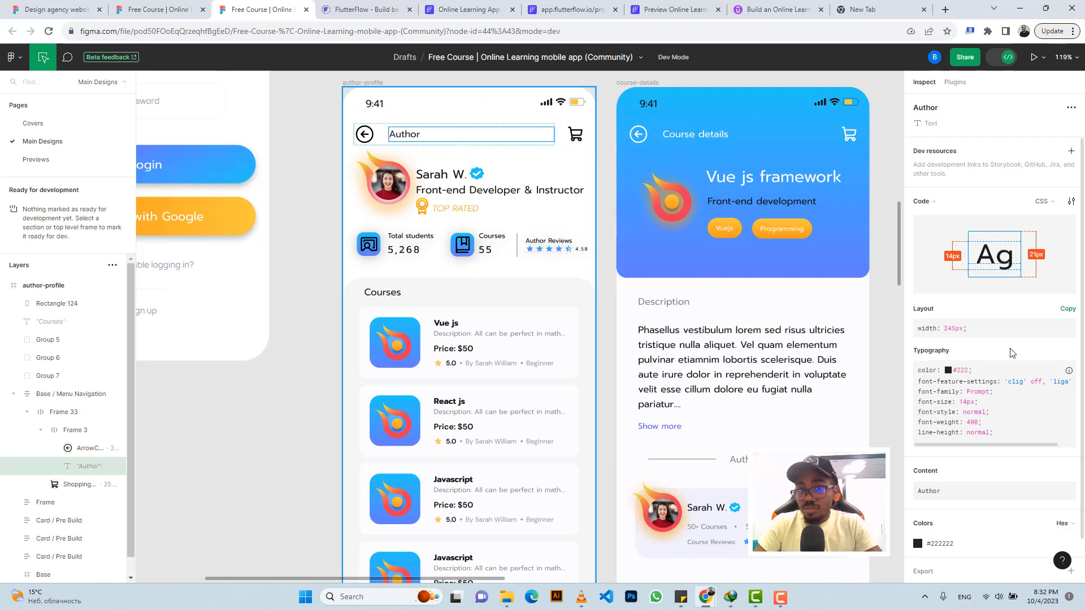
pyautogui.scroll(-2, 988, 474)
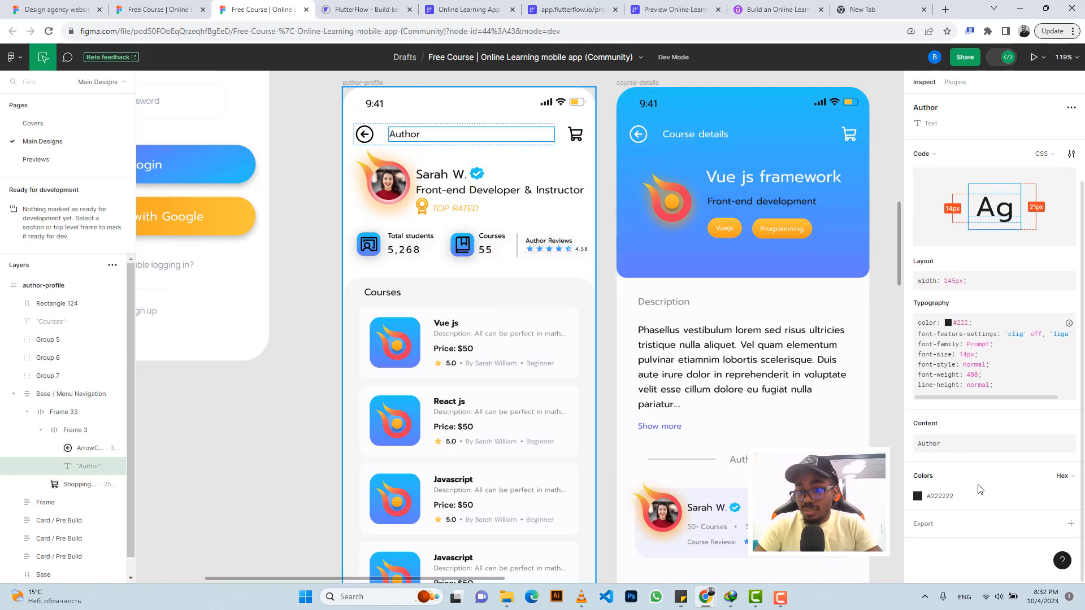
pyautogui.click(1067, 425)
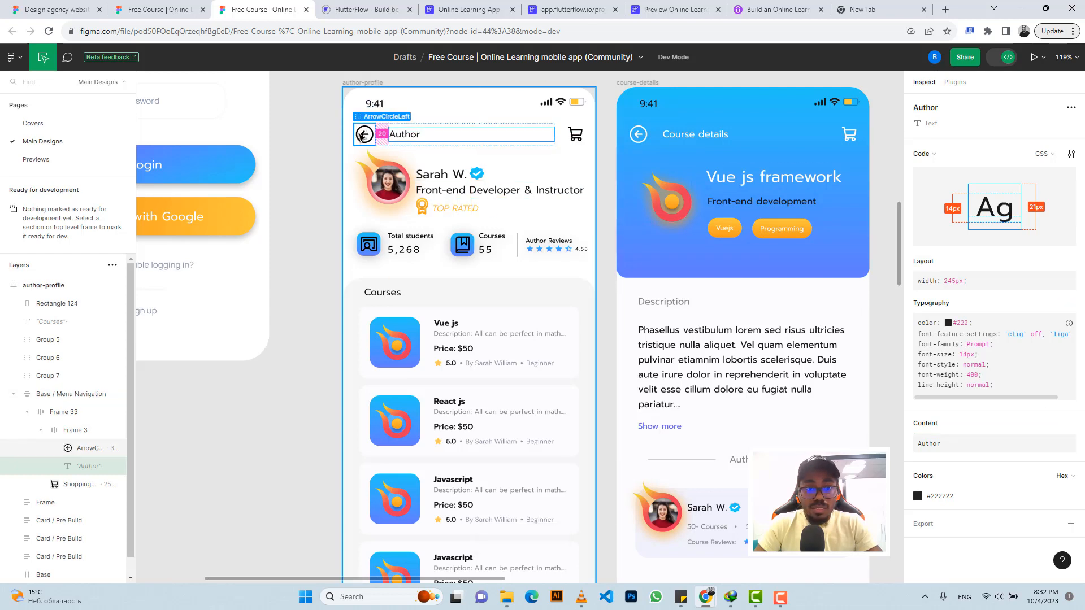
pyautogui.click(361, 135)
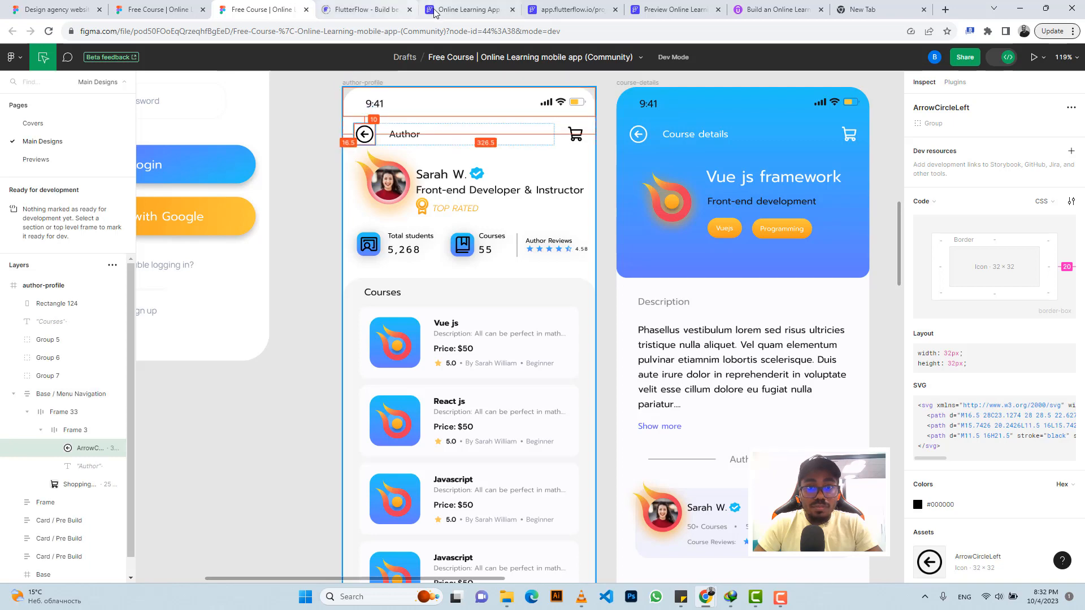
pyautogui.click(463, 10)
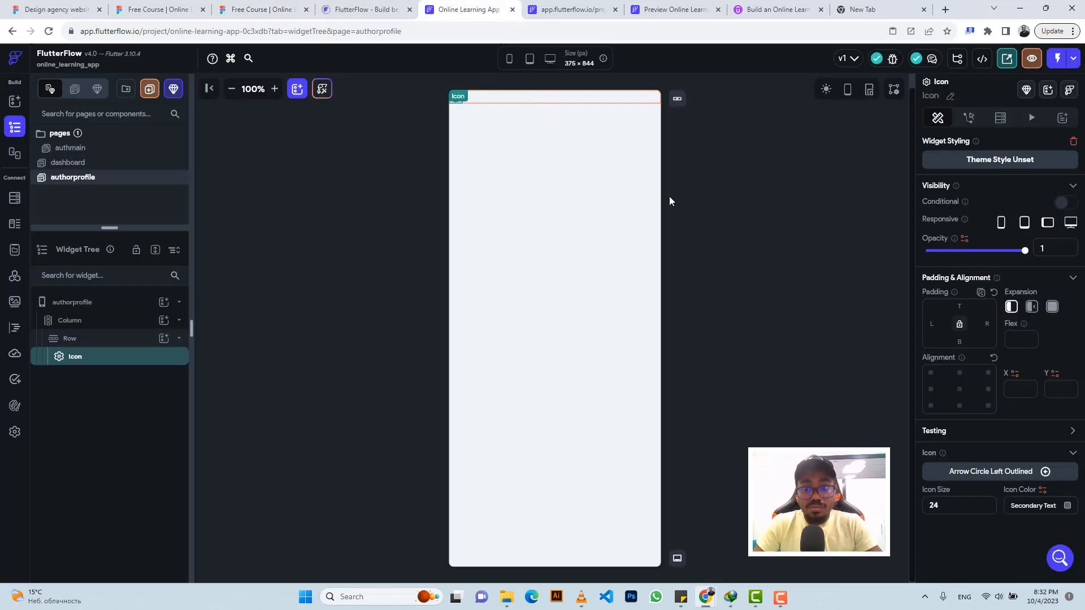
pyautogui.click(1067, 506)
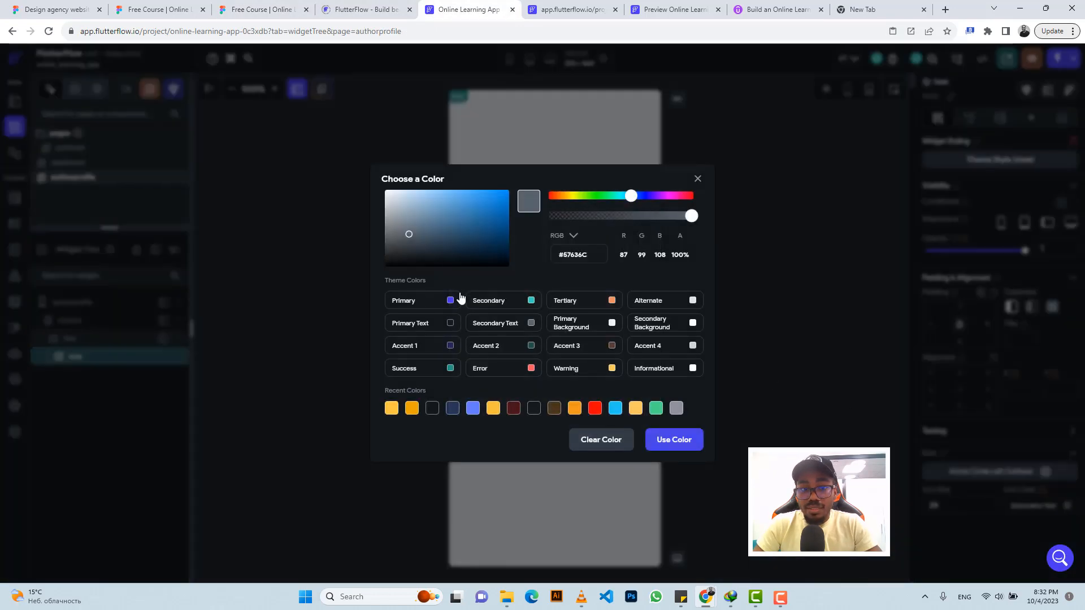
pyautogui.click(451, 323)
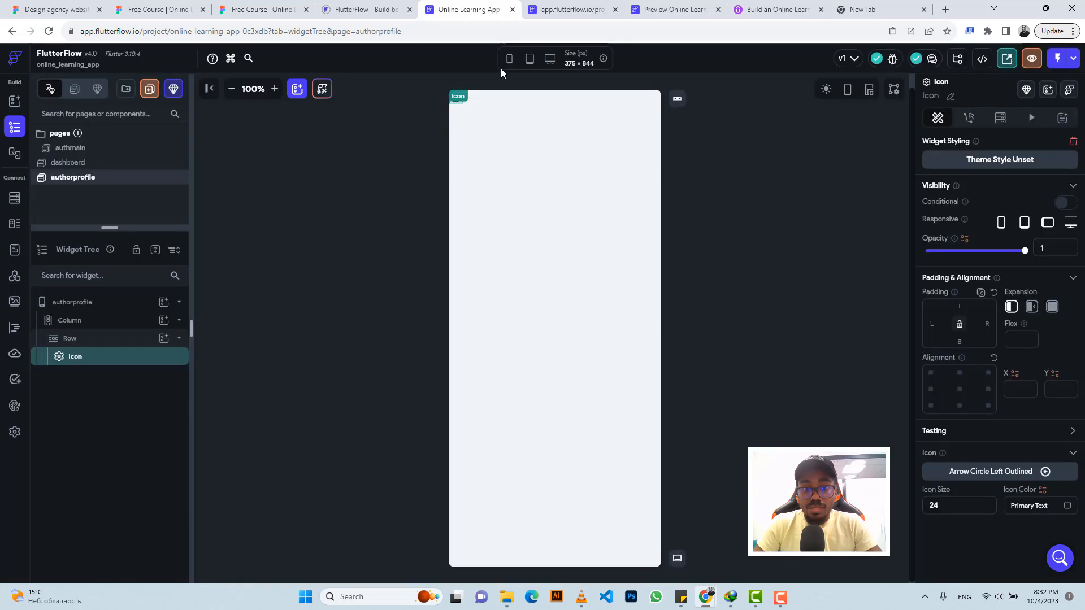
# - Check the back arrow's dimensions in Figma and set the FlutterFlow arrow icon's size to 32
pyautogui.click(271, 7)
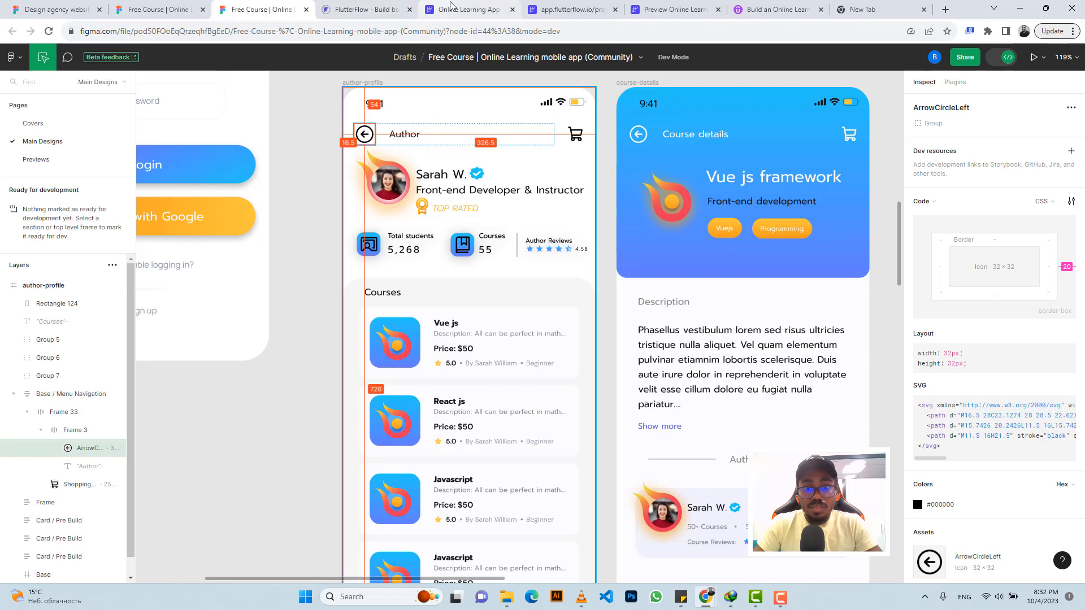
pyautogui.click(469, 9)
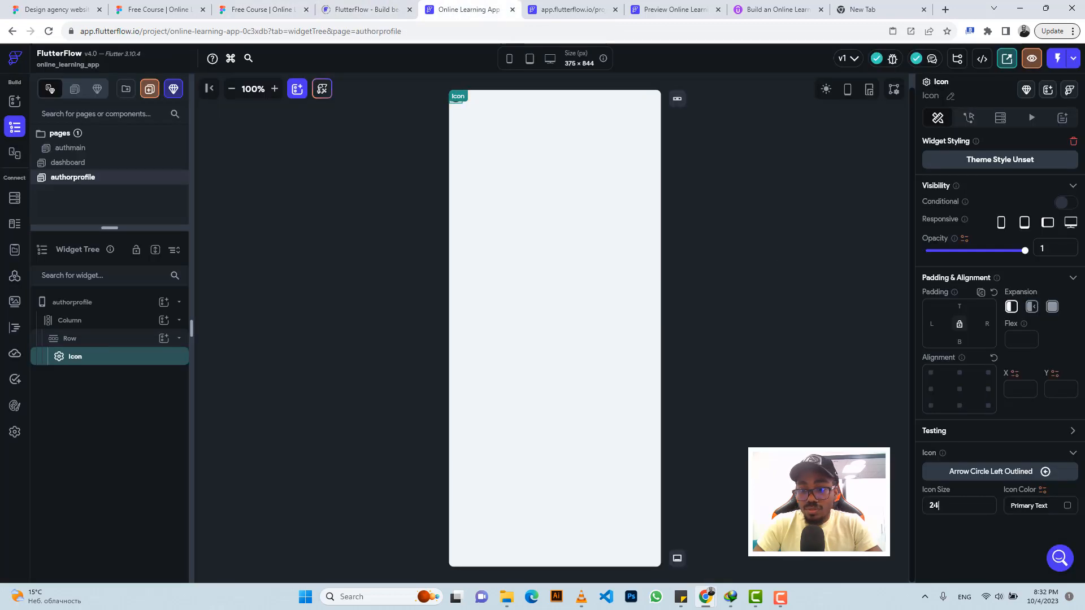
pyautogui.write('32')
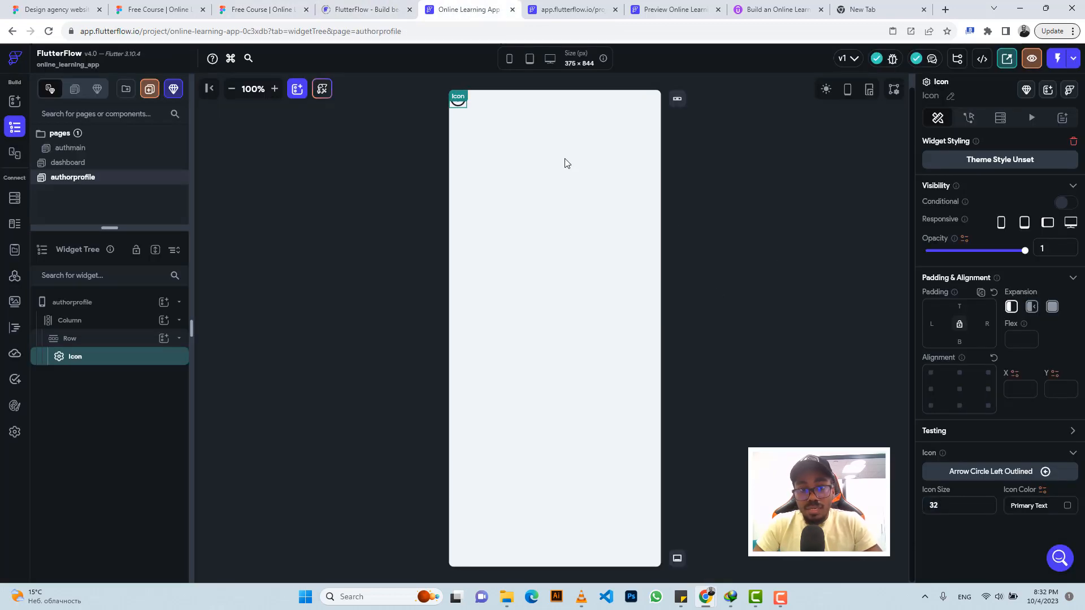
# - Add a Text widget to the row after the arrow icon and set its text to "About"
pyautogui.click(494, 105)
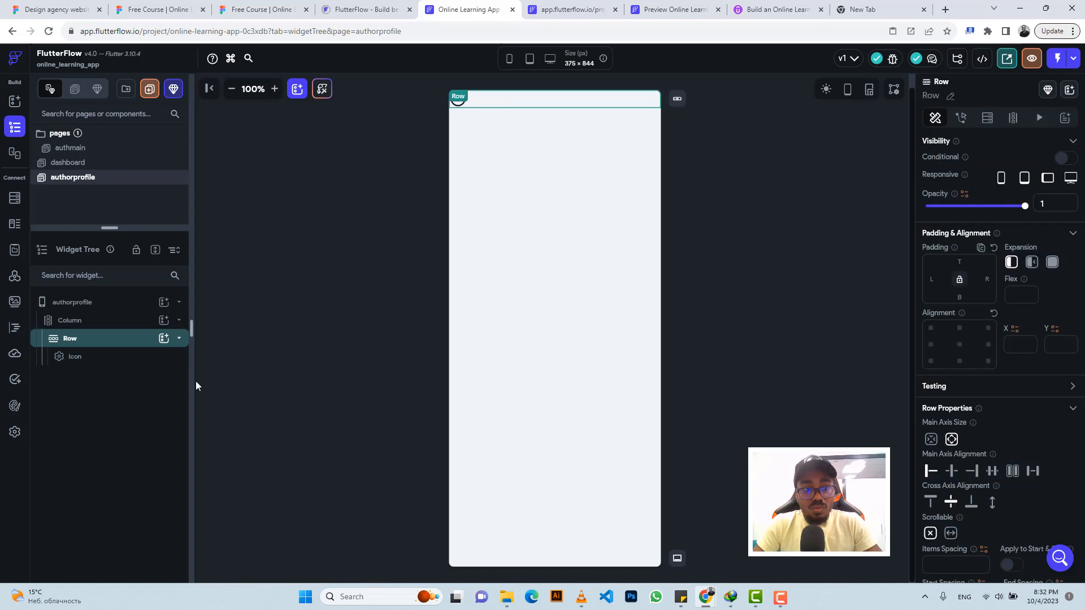
pyautogui.click(163, 338)
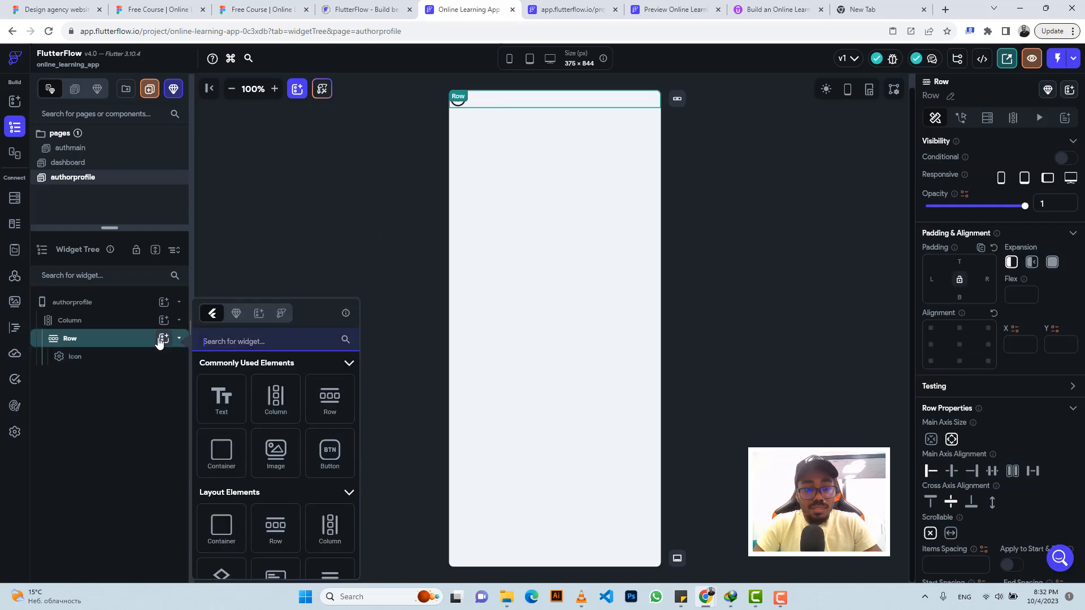
pyautogui.click(225, 391)
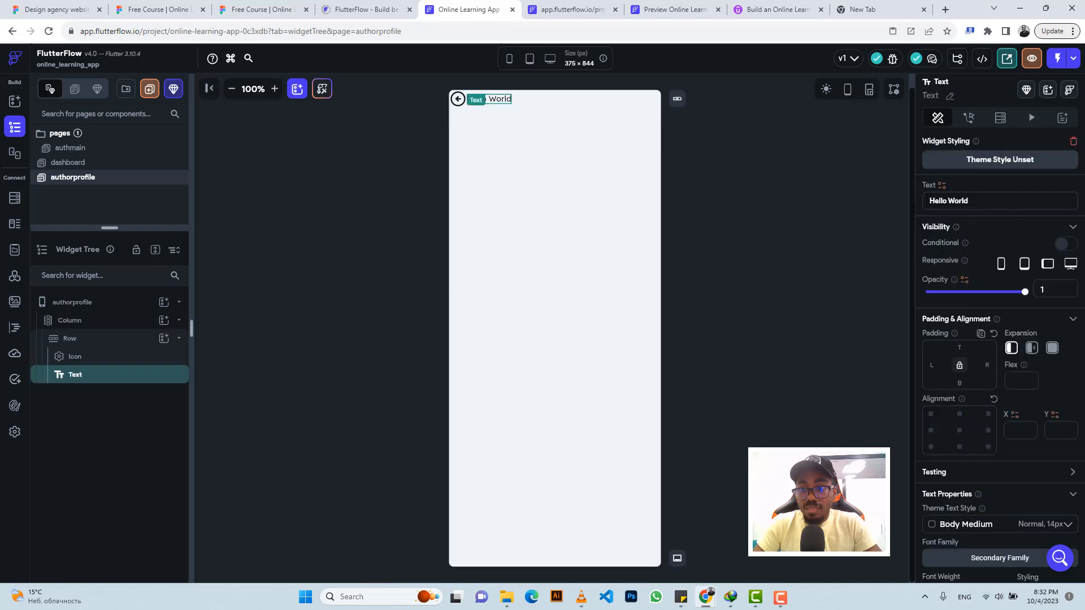
pyautogui.tripleClick(949, 200)
pyautogui.write('About')
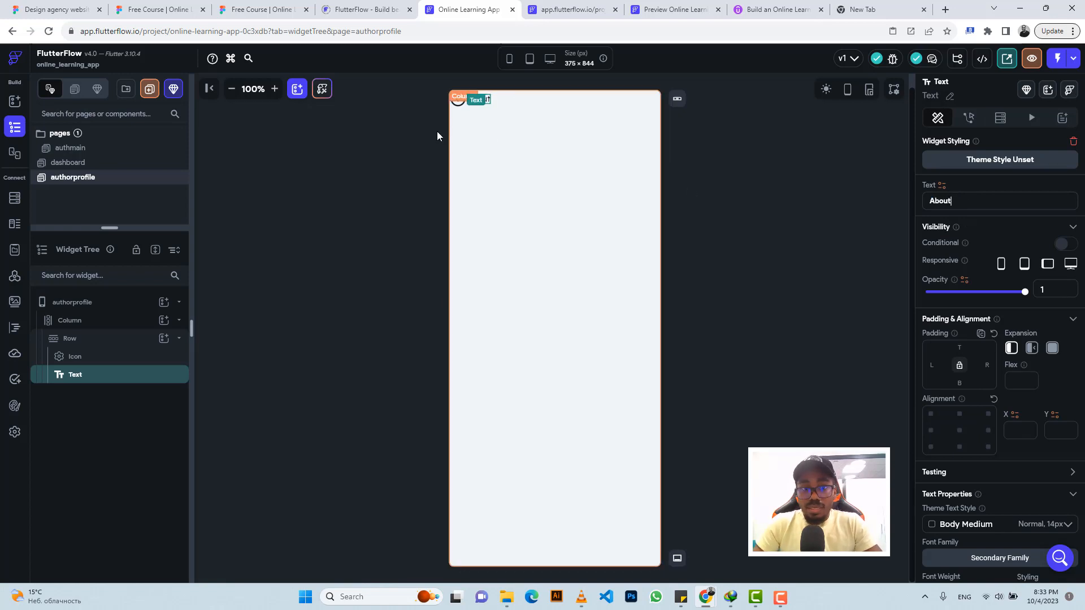
# - Set the left padding of the arrow icon to 15 and, after checking the Figma spacing, of the About text to 20
pyautogui.click(452, 107)
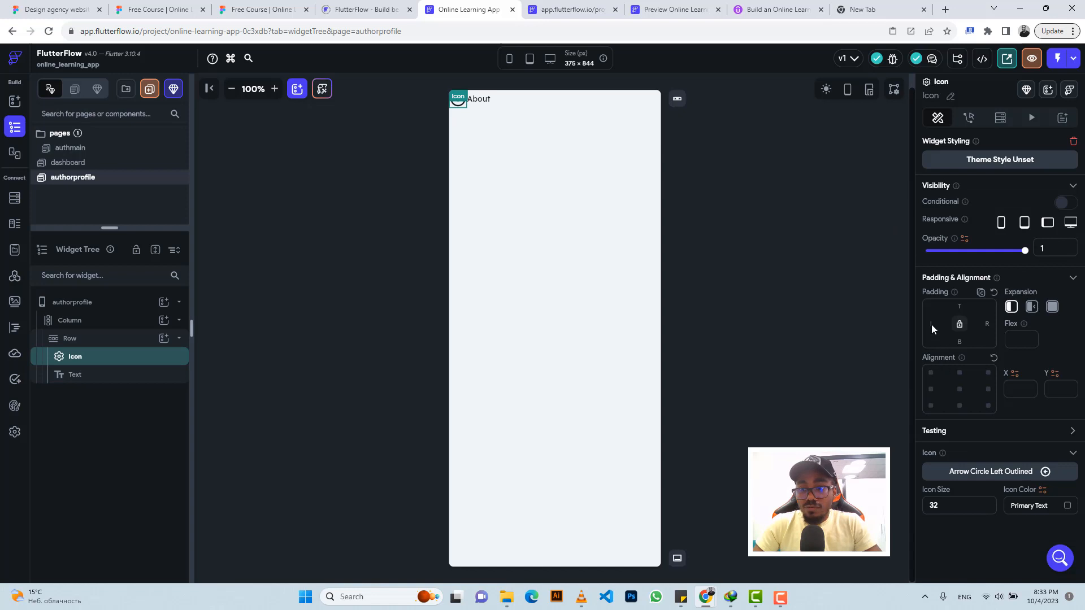
pyautogui.write('15')
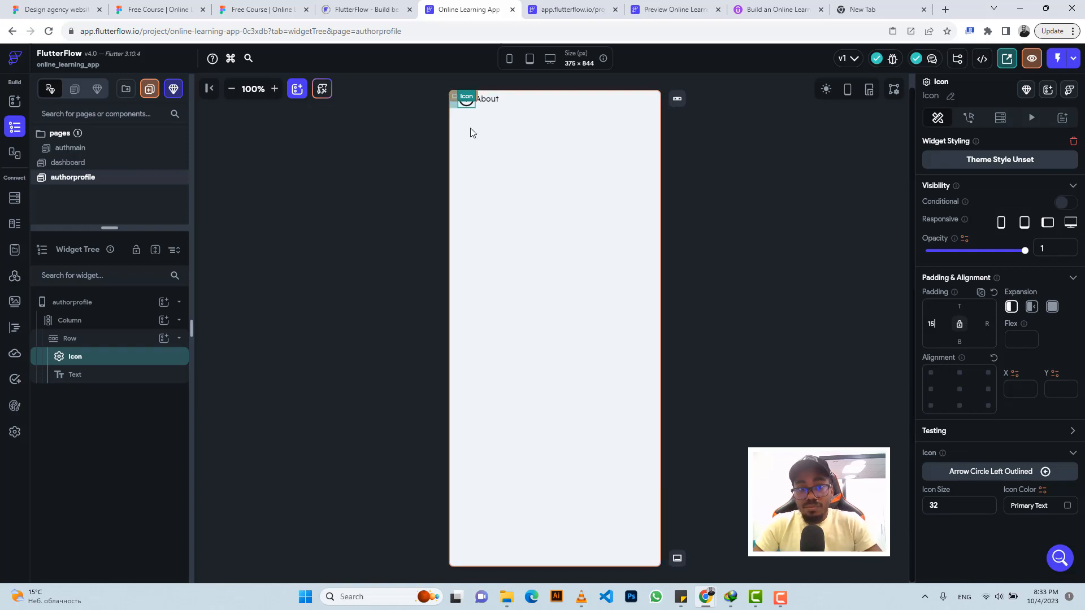
pyautogui.click(480, 103)
pyautogui.click(260, 9)
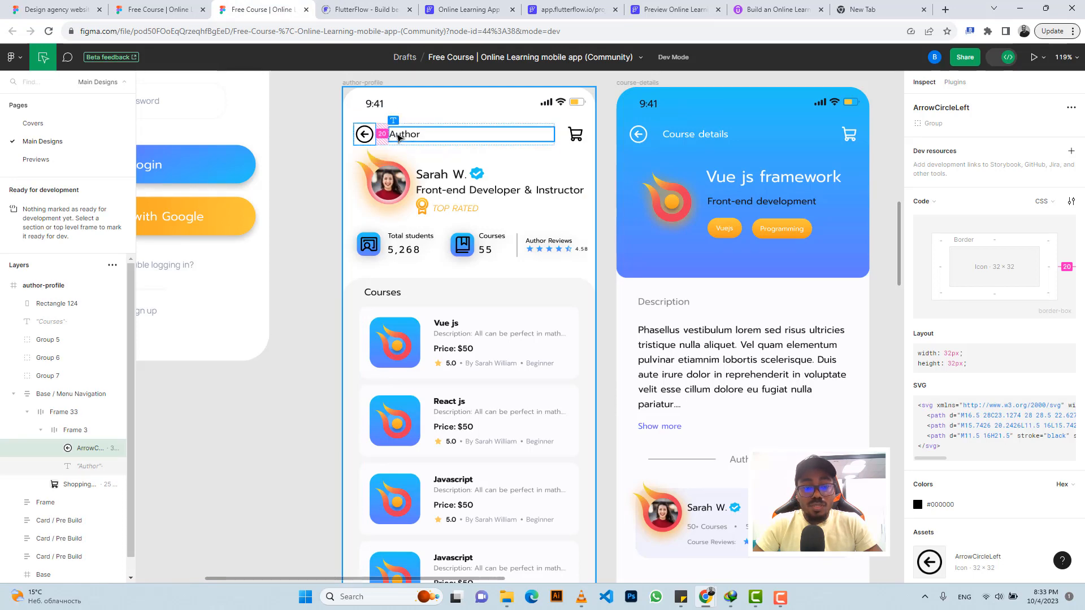
pyautogui.click(427, 9)
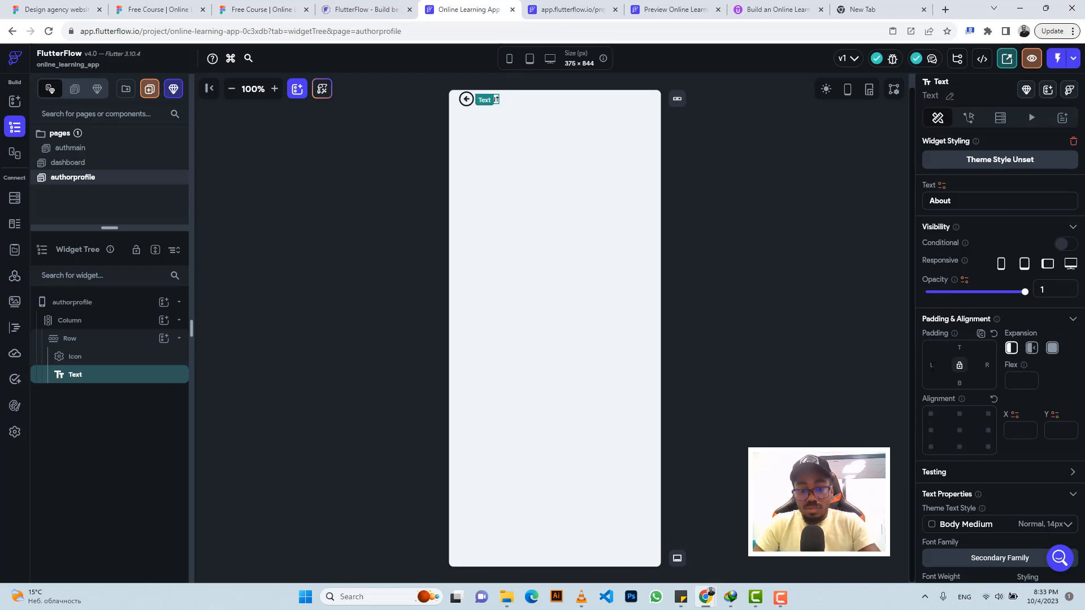
pyautogui.write('20')
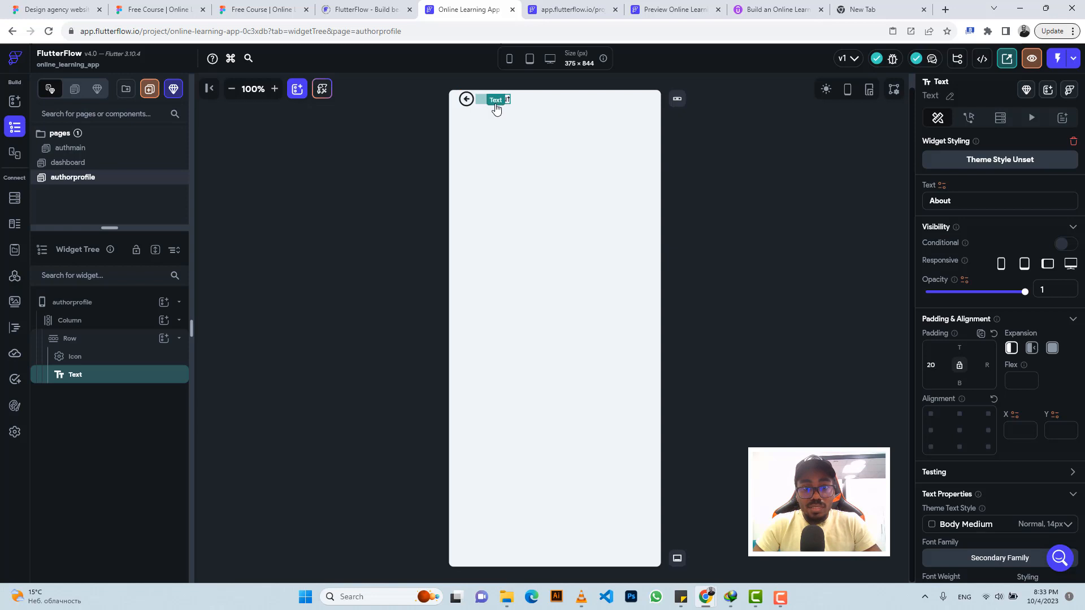
# - Cut the About text, wrap the arrow icon in a nested Row, and paste the text into that Row
pyautogui.moveTo(496, 106)
pyautogui.hotkey('ctrl', 'x')
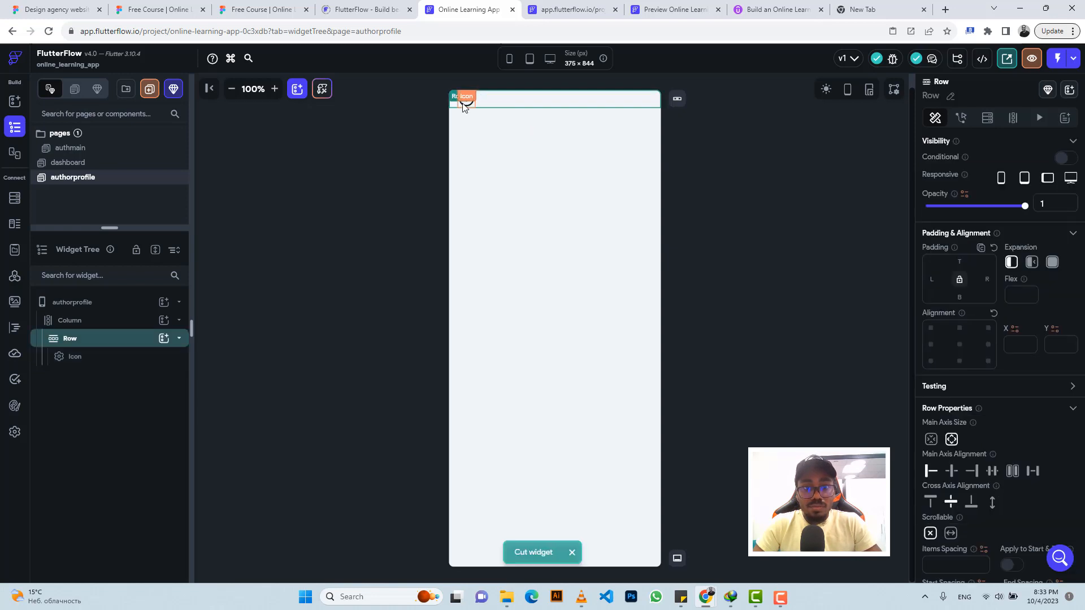
pyautogui.click(467, 103)
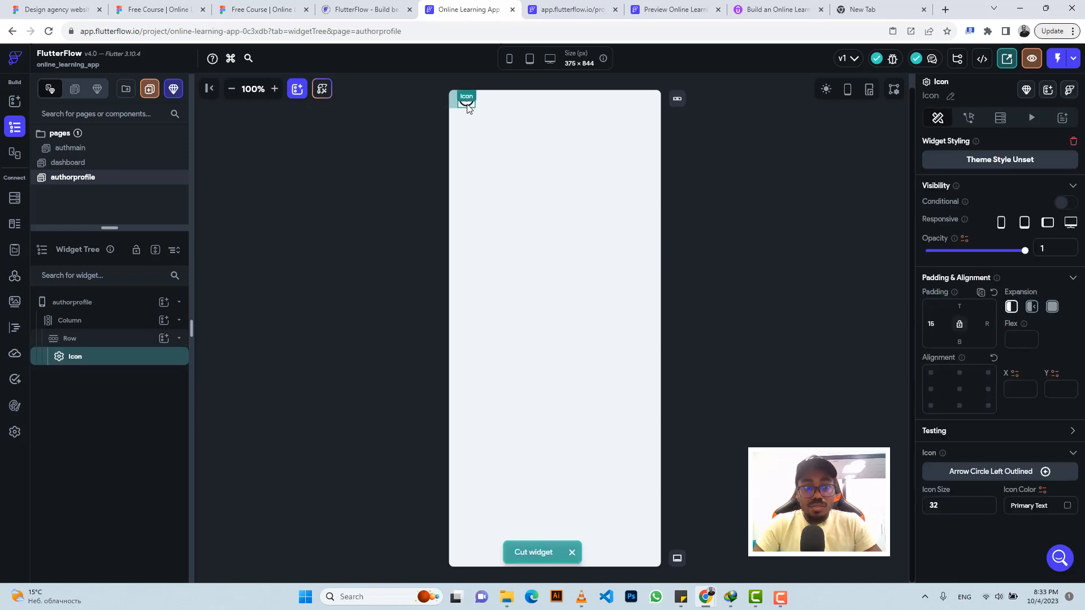
pyautogui.rightClick(468, 107)
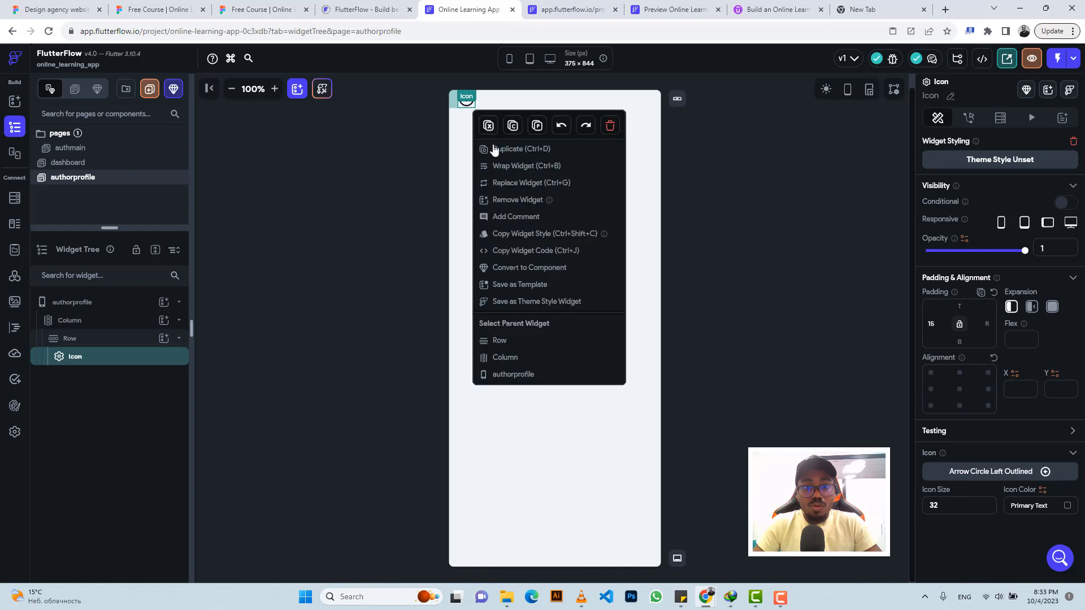
pyautogui.click(508, 167)
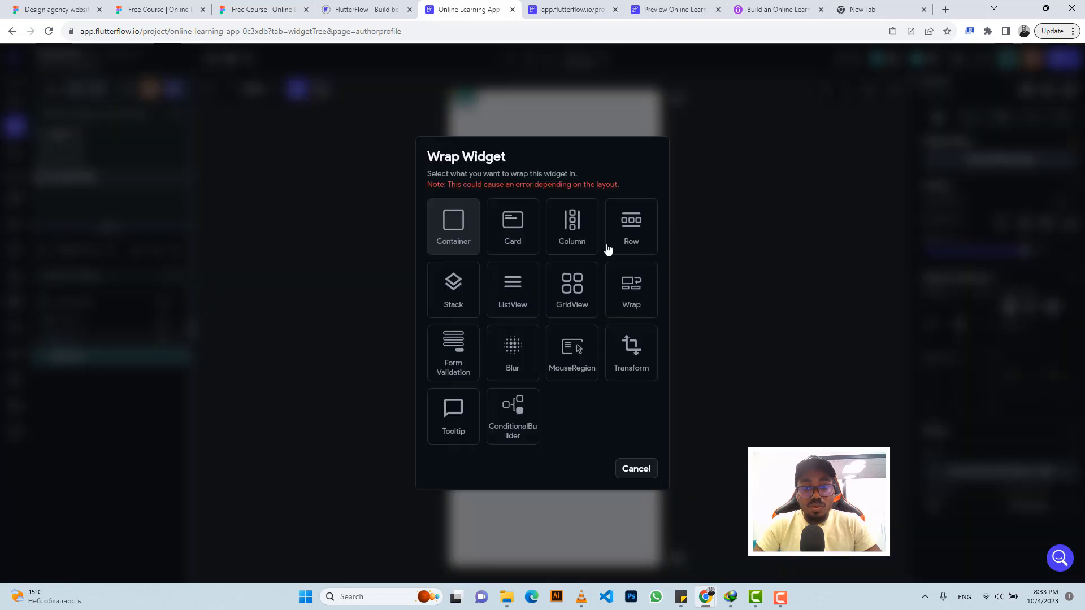
pyautogui.click(625, 234)
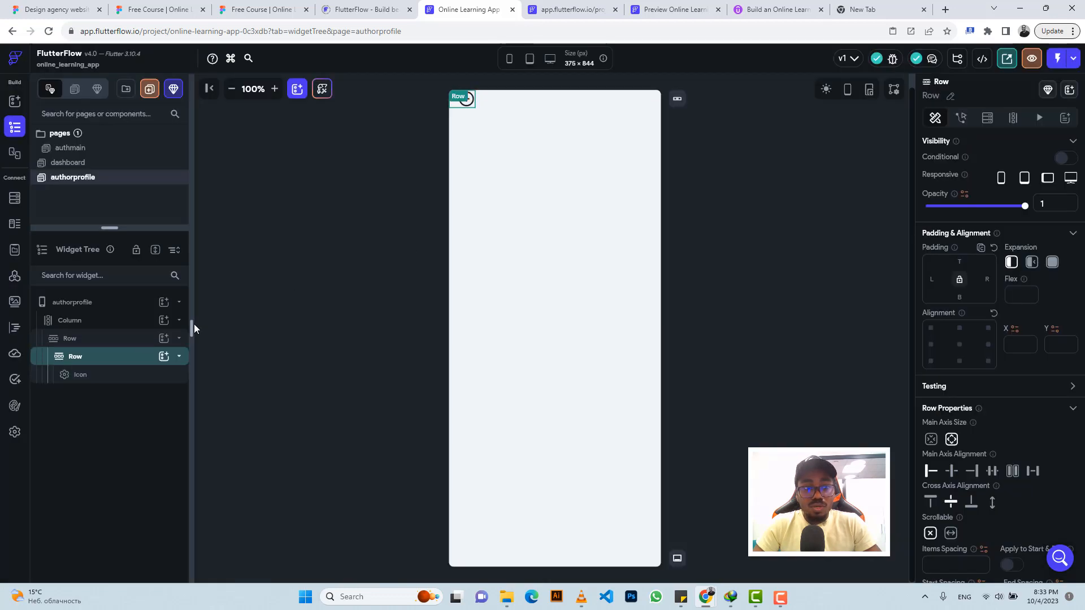
pyautogui.click(138, 355)
pyautogui.hotkey('ctrl', 'v')
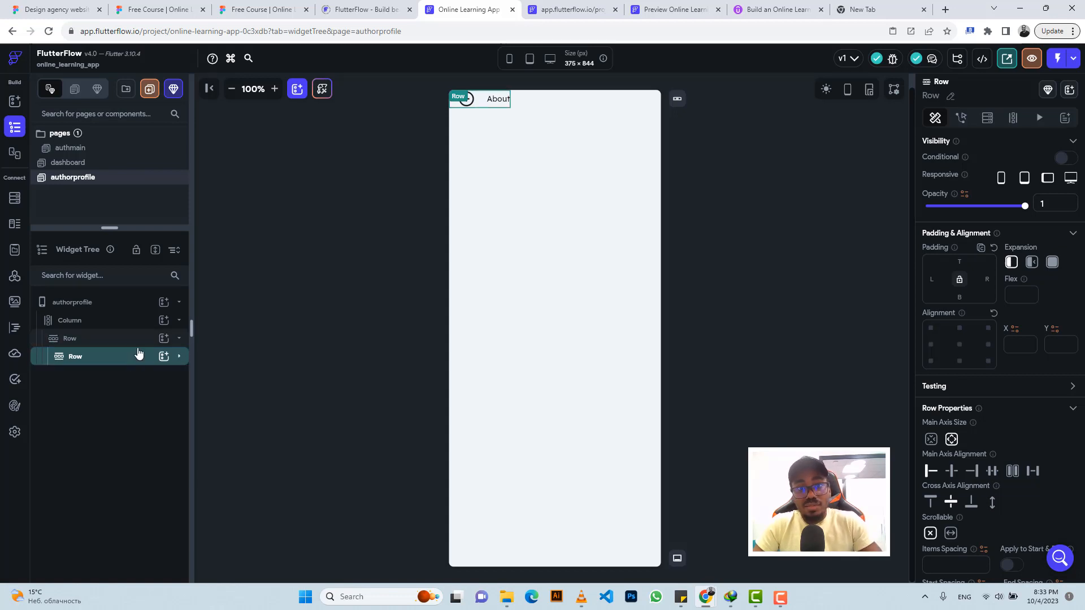
# - Inspect the shopping cart icon in Figma, then copy the FlutterFlow arrow icon into the outer header row
pyautogui.click(467, 100)
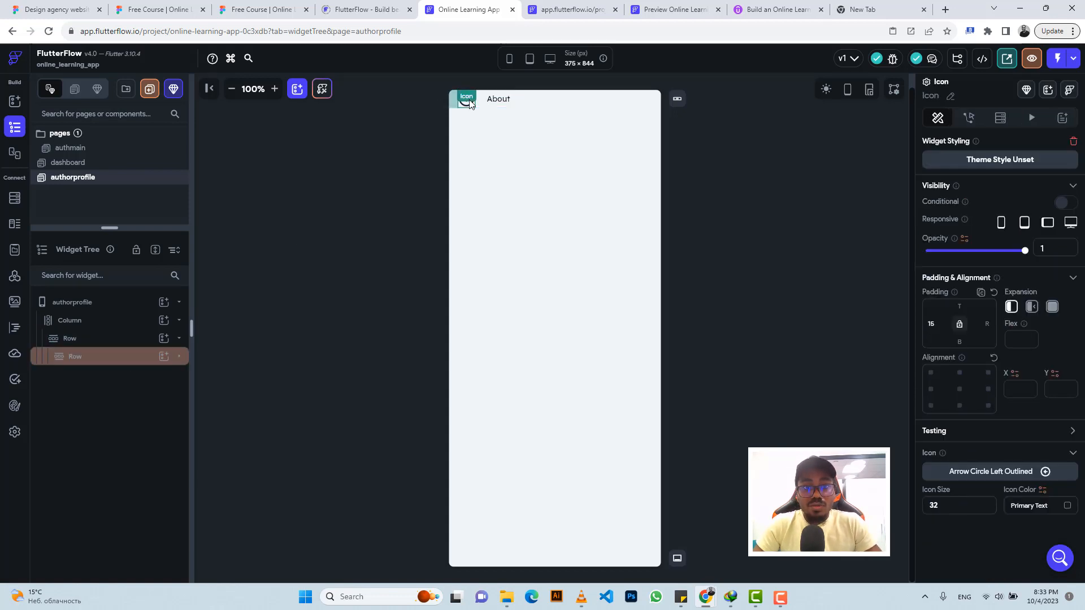
pyautogui.click(530, 100)
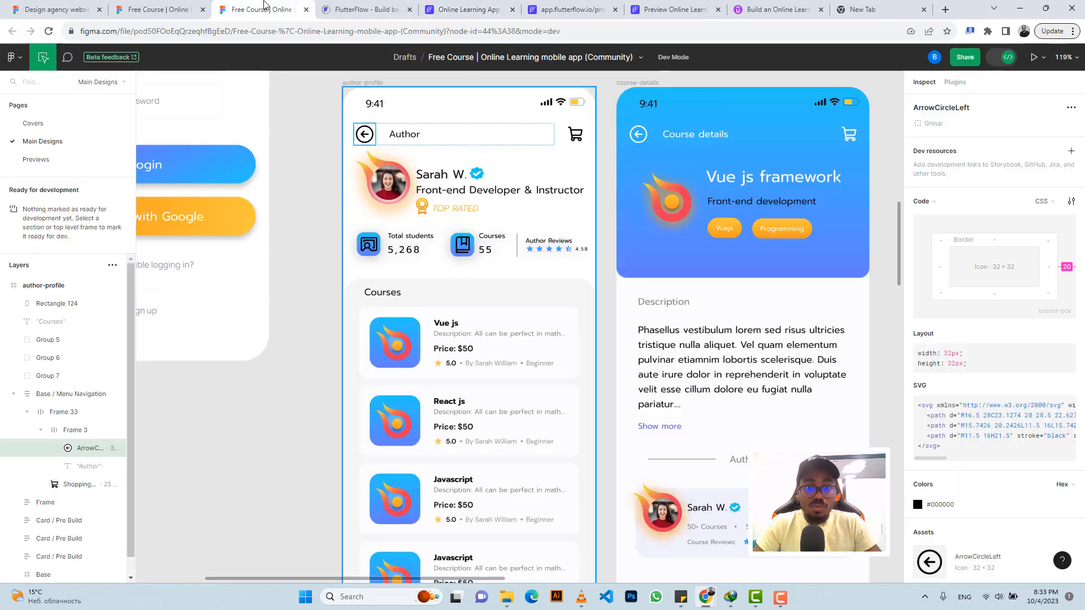
pyautogui.click(261, 10)
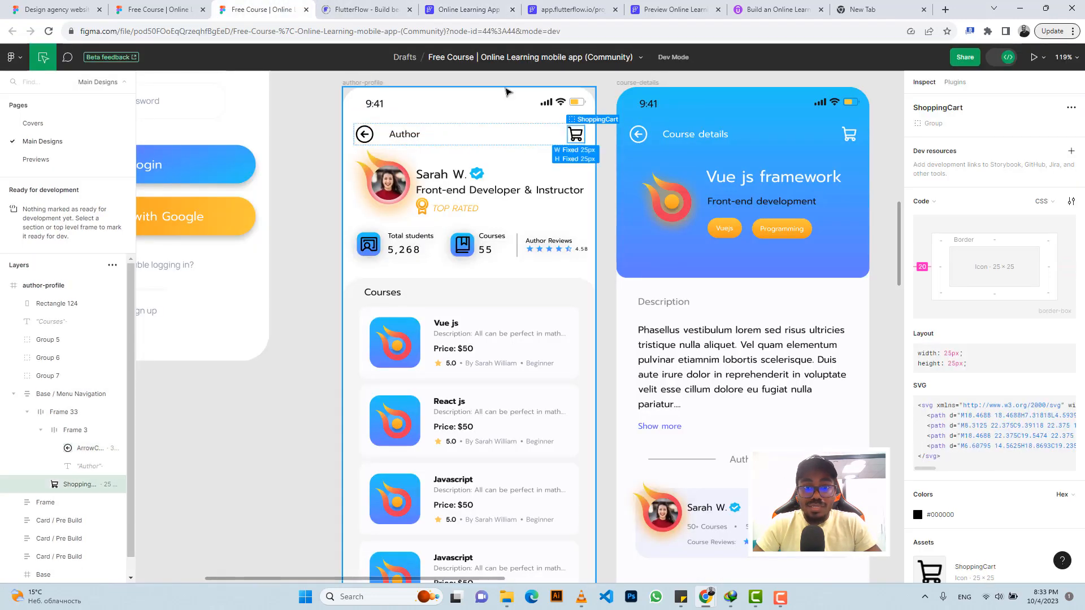
pyautogui.click(460, 9)
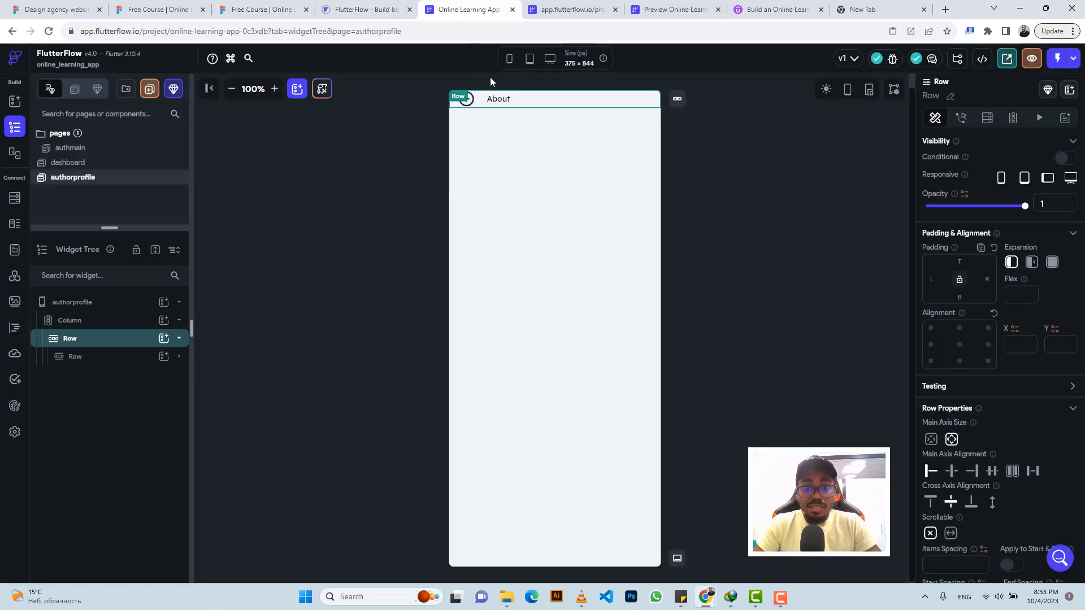
pyautogui.click(470, 104)
pyautogui.hotkey('ctrl', 'c')
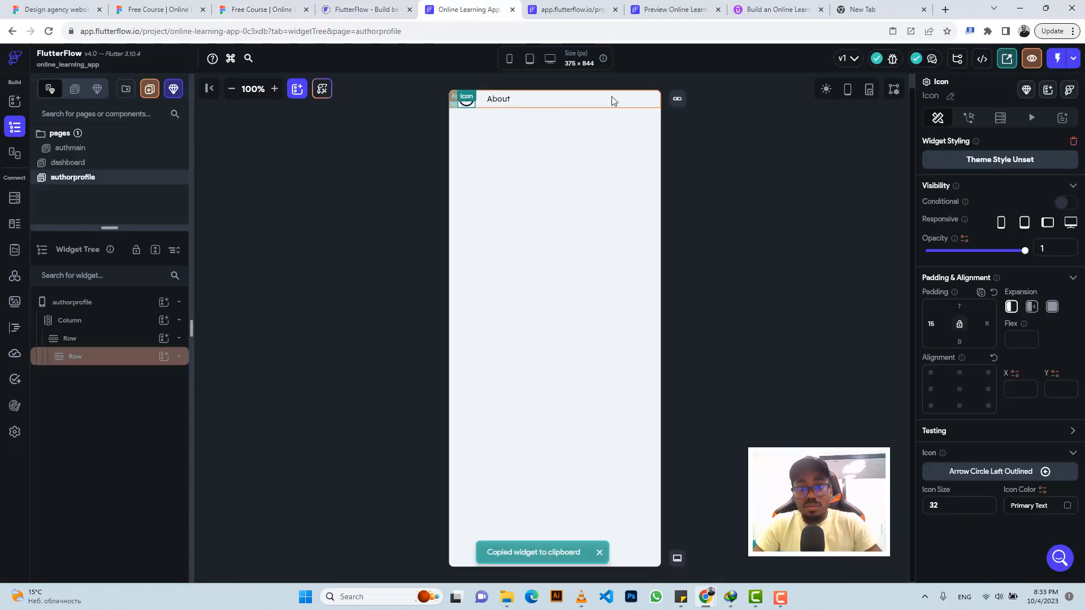
pyautogui.click(608, 101)
pyautogui.hotkey('ctrl', 'v')
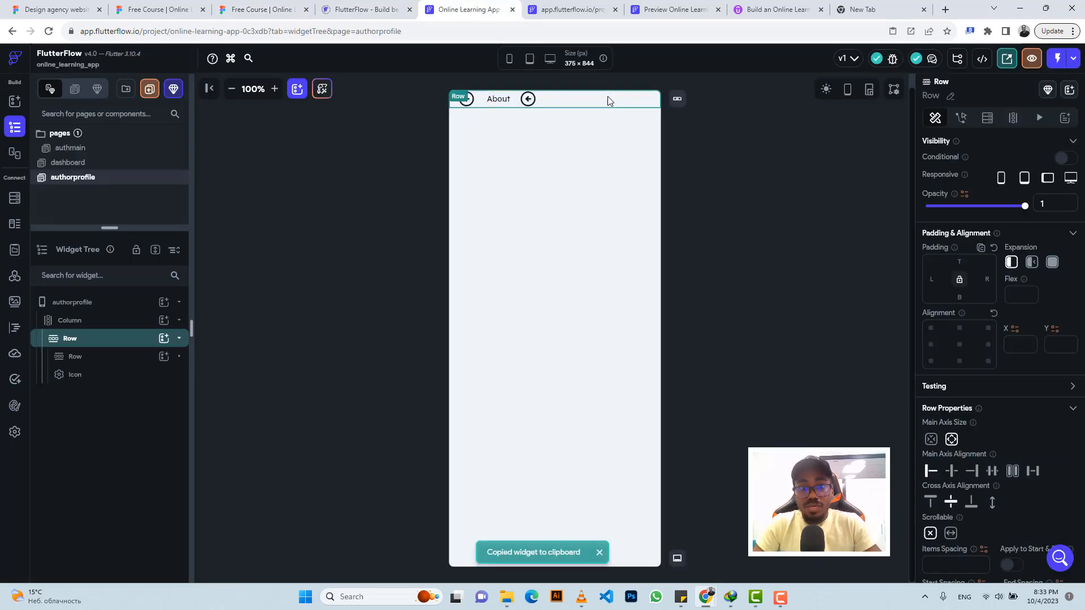
# - Search the icon library for "cart", compare with the Figma design, and change the copied icon to shopping_cart_outlined
pyautogui.click(527, 99)
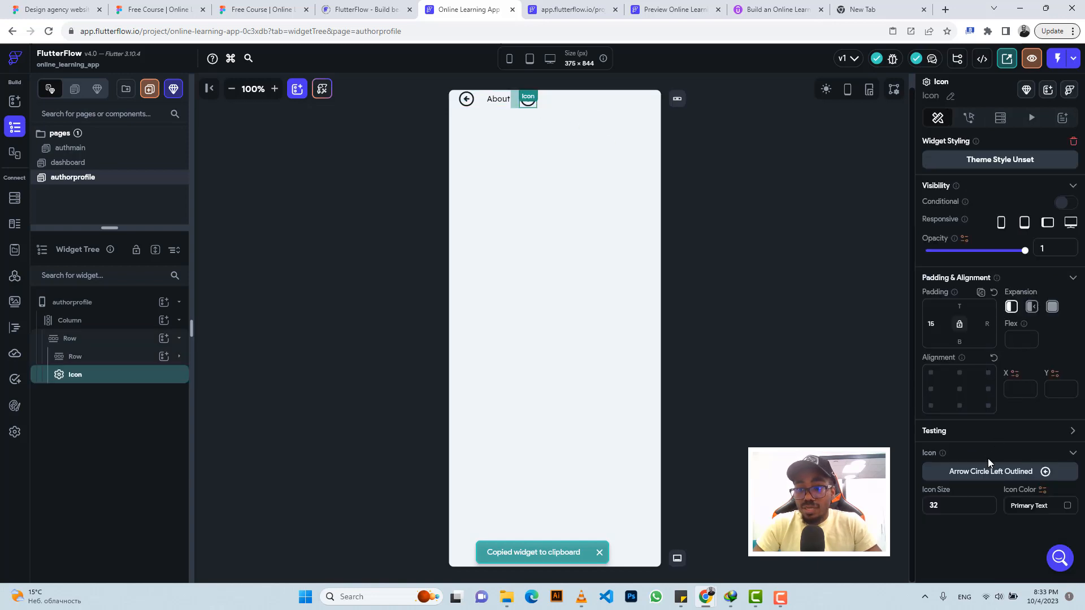
pyautogui.click(981, 473)
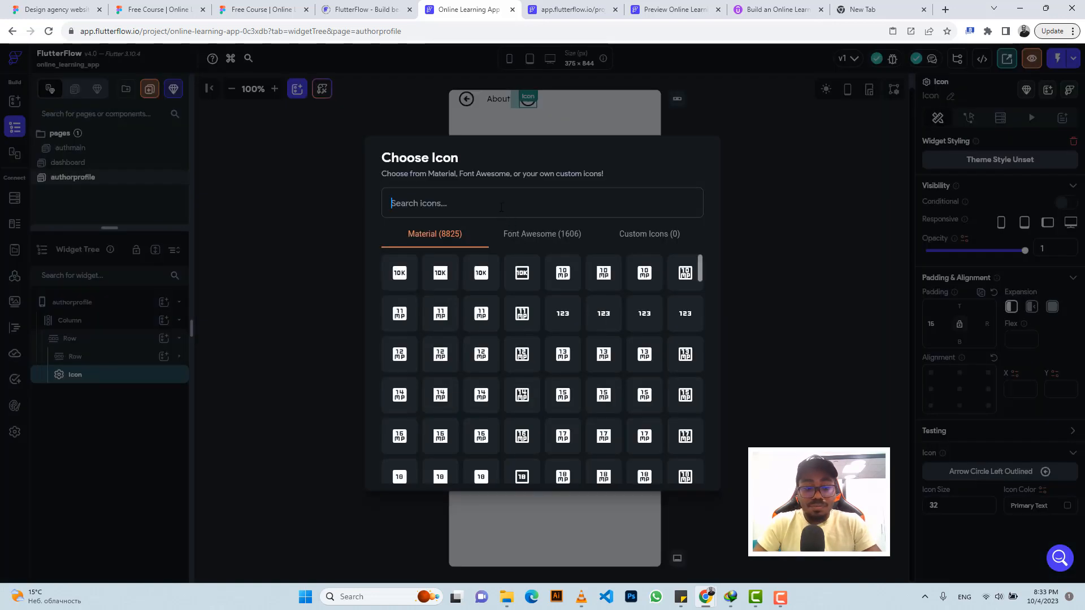
pyautogui.write('cart')
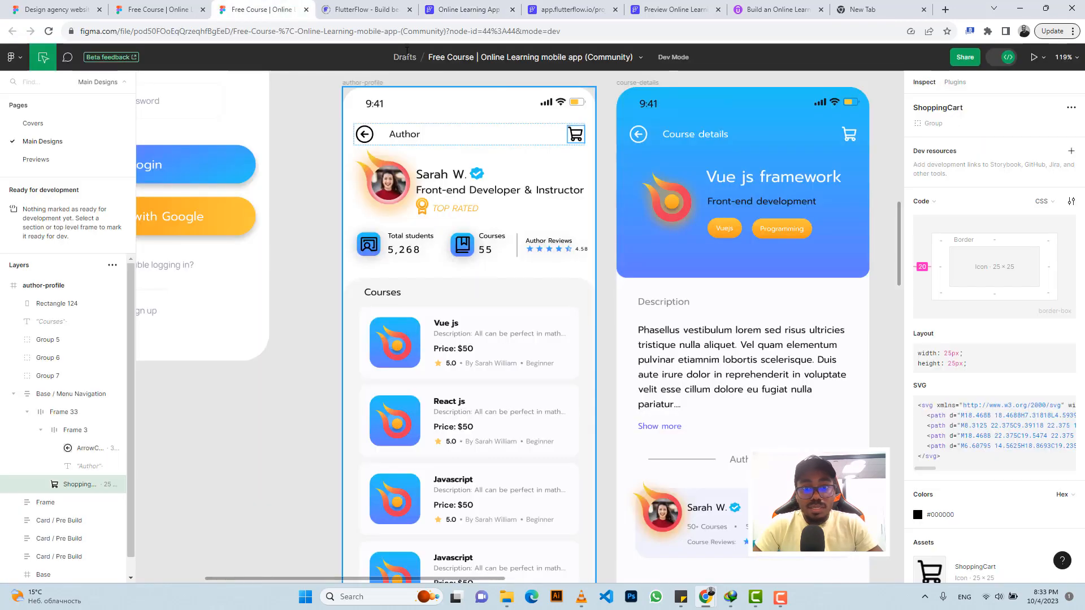
pyautogui.click(261, 9)
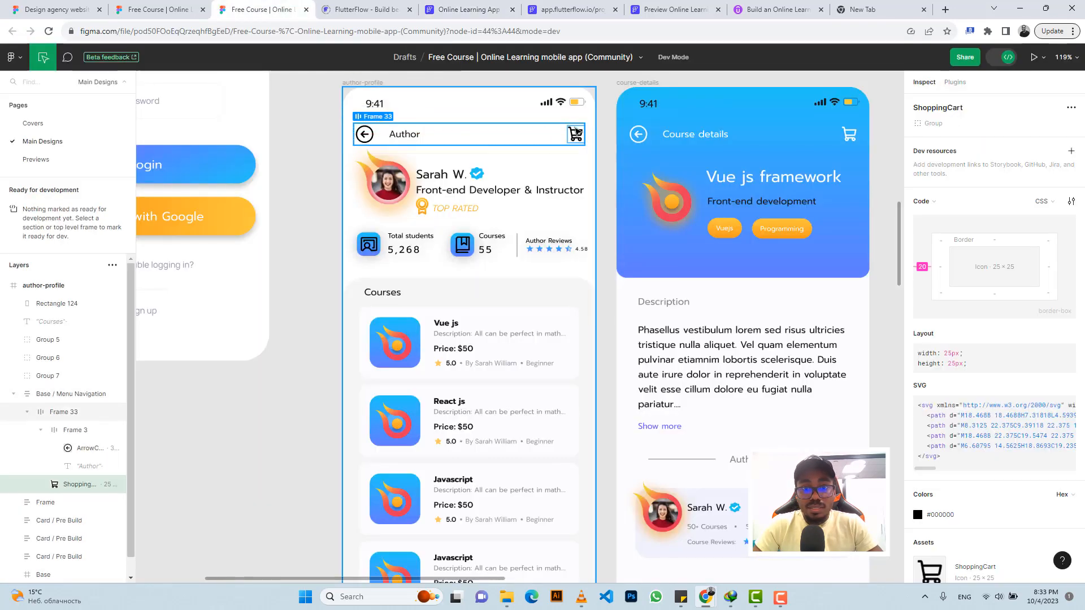
pyautogui.click(570, 9)
pyautogui.click(486, 9)
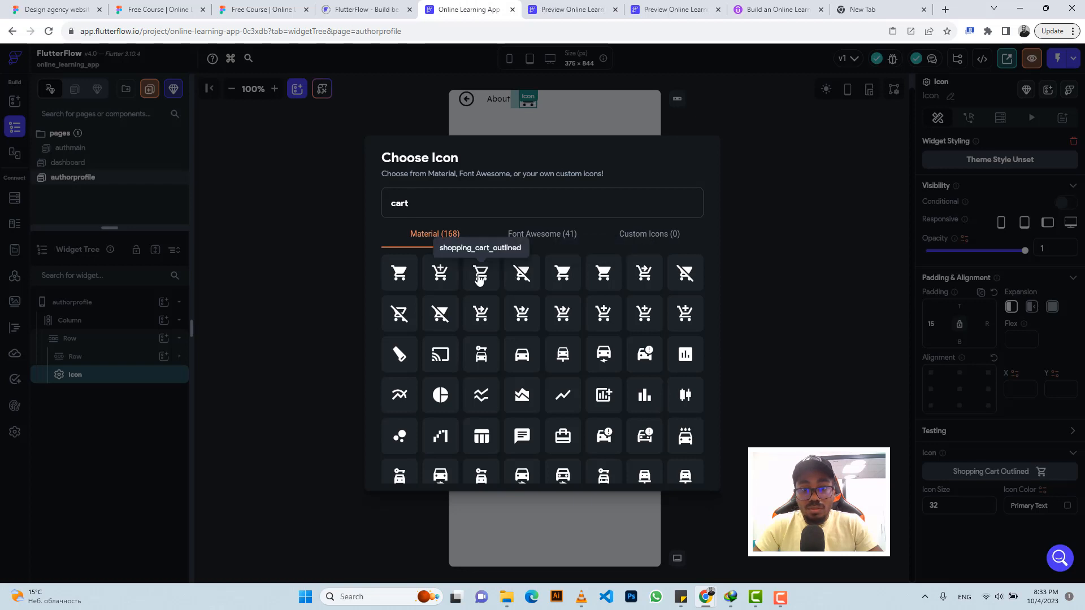
pyautogui.click(480, 274)
# - Set the outer header row's main axis alignment to space between and the cart icon's right padding to 15
pyautogui.click(617, 106)
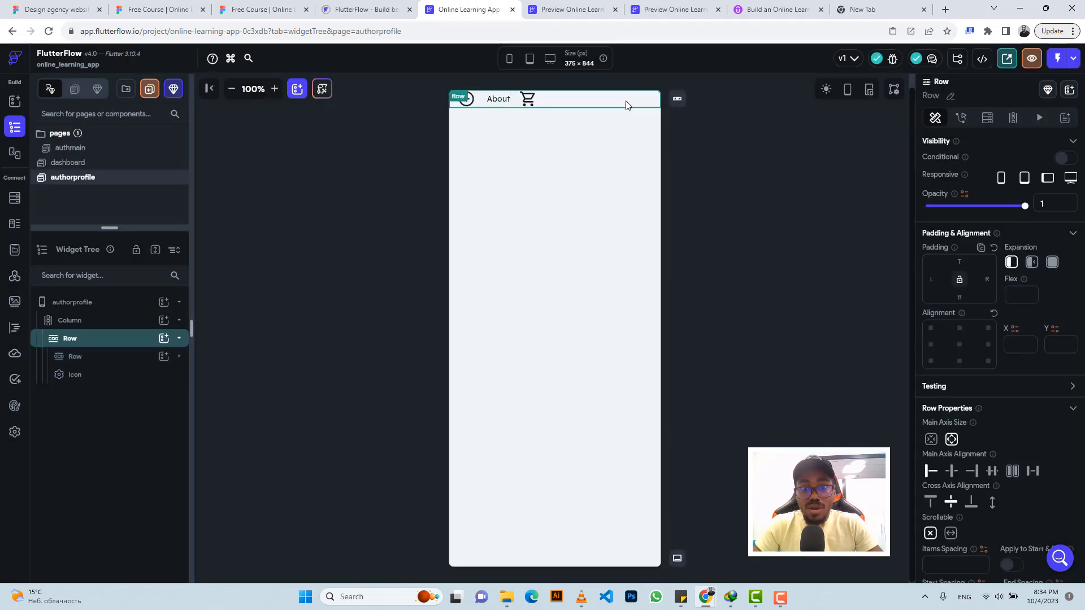
pyautogui.click(1033, 471)
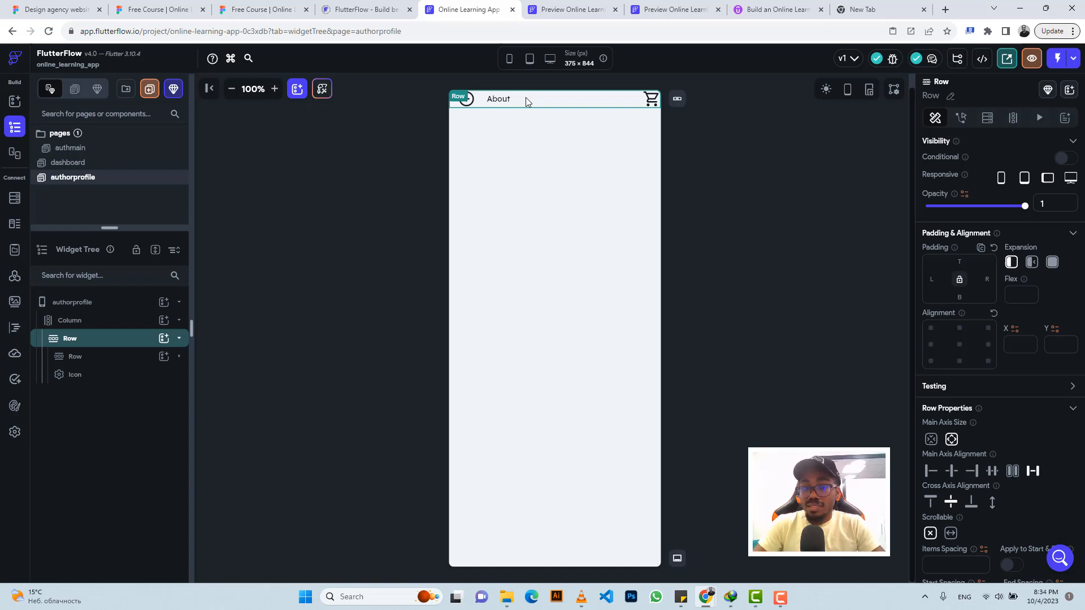
pyautogui.click(651, 102)
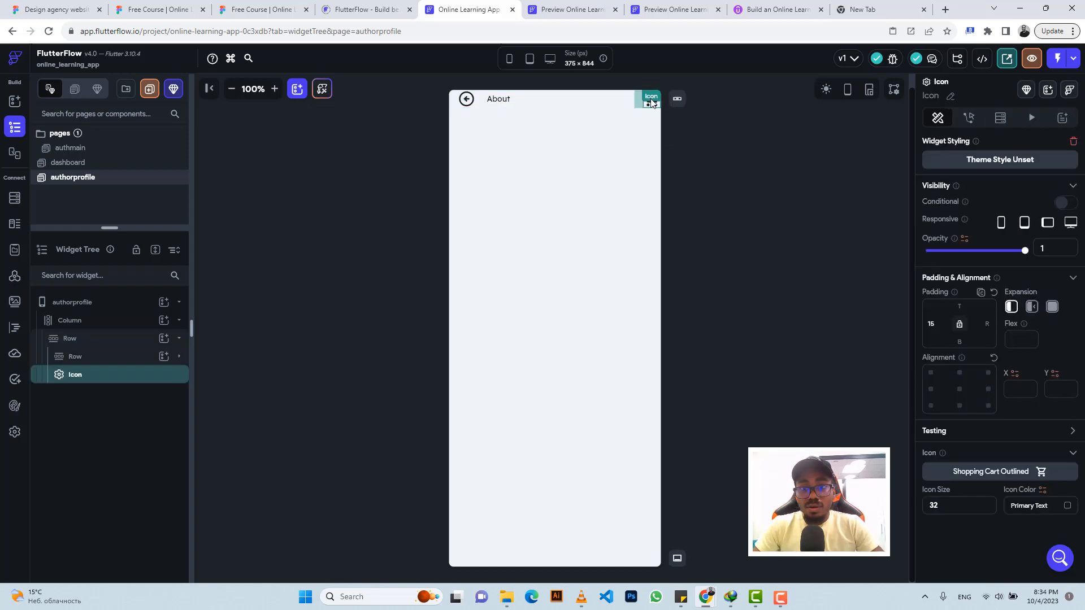
pyautogui.click(984, 323)
pyautogui.write('15')
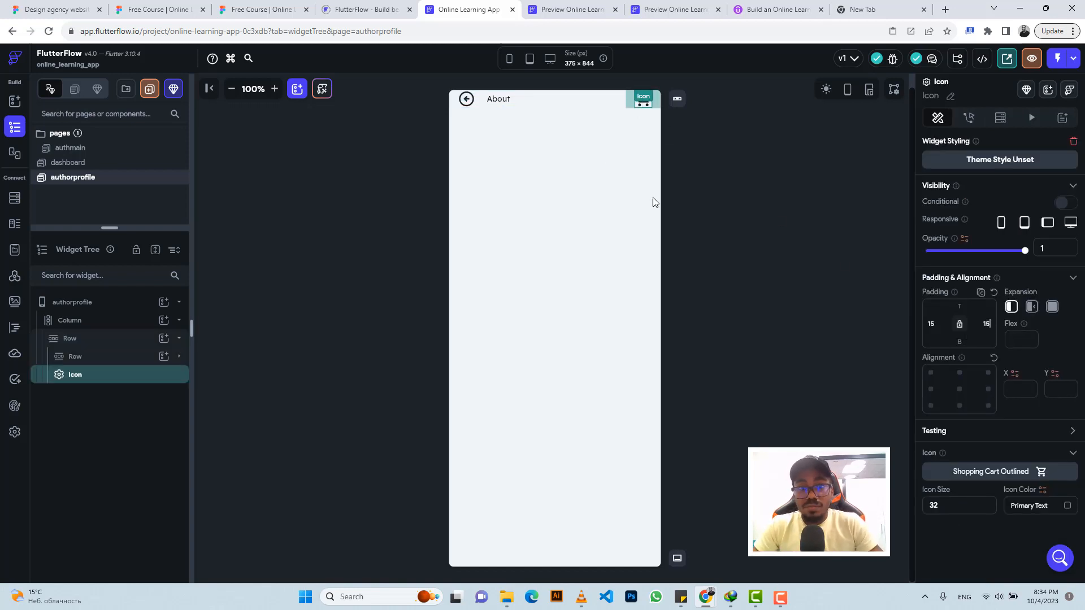
# - Check the shopping cart's dimensions in Figma and set the FlutterFlow cart icon's size to 25
pyautogui.click(261, 9)
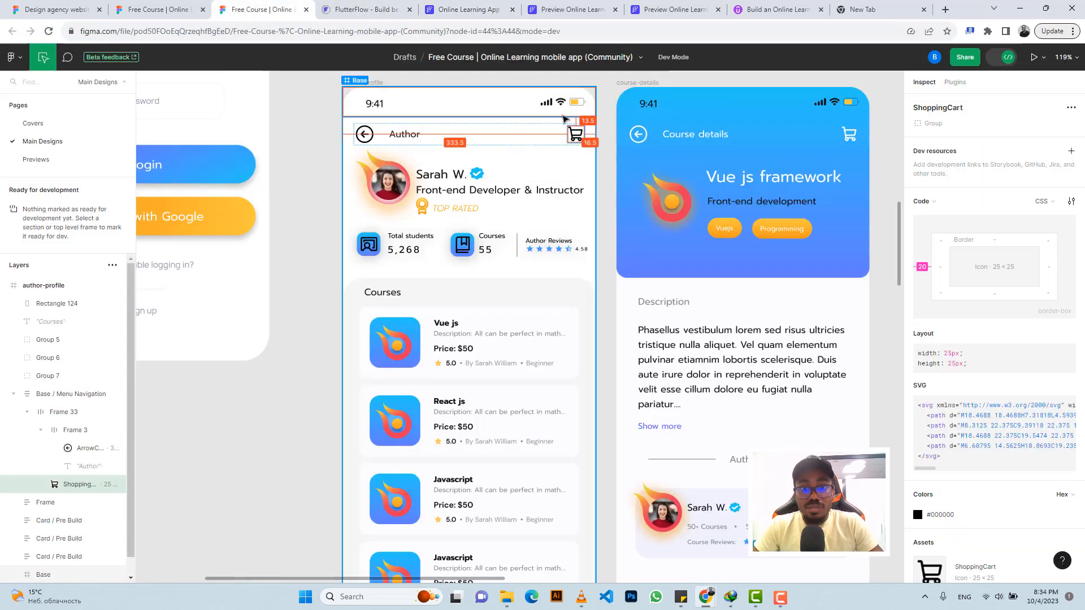
pyautogui.click(474, 11)
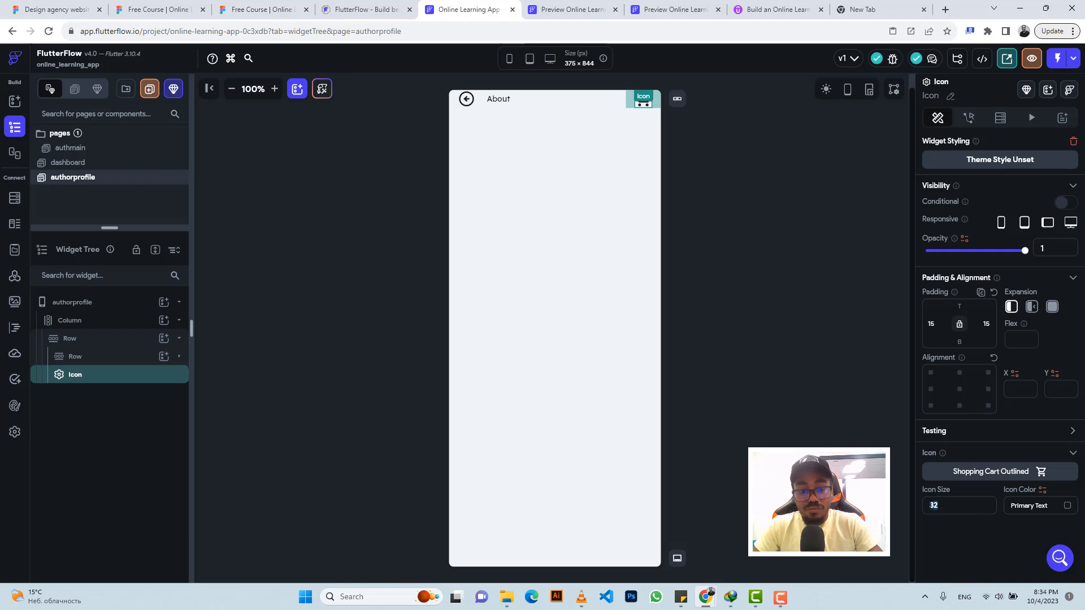
pyautogui.write('25')
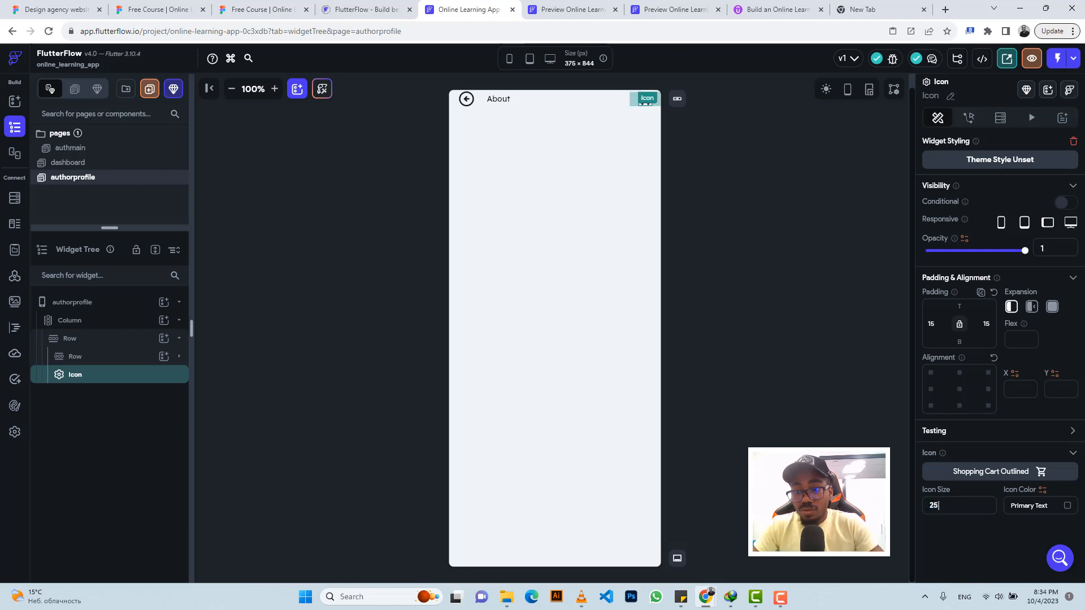
pyautogui.click(553, 100)
# - Review the author details in Figma and copy the avatar and name row from the FlutterFlow dashboard page's header
pyautogui.click(263, 7)
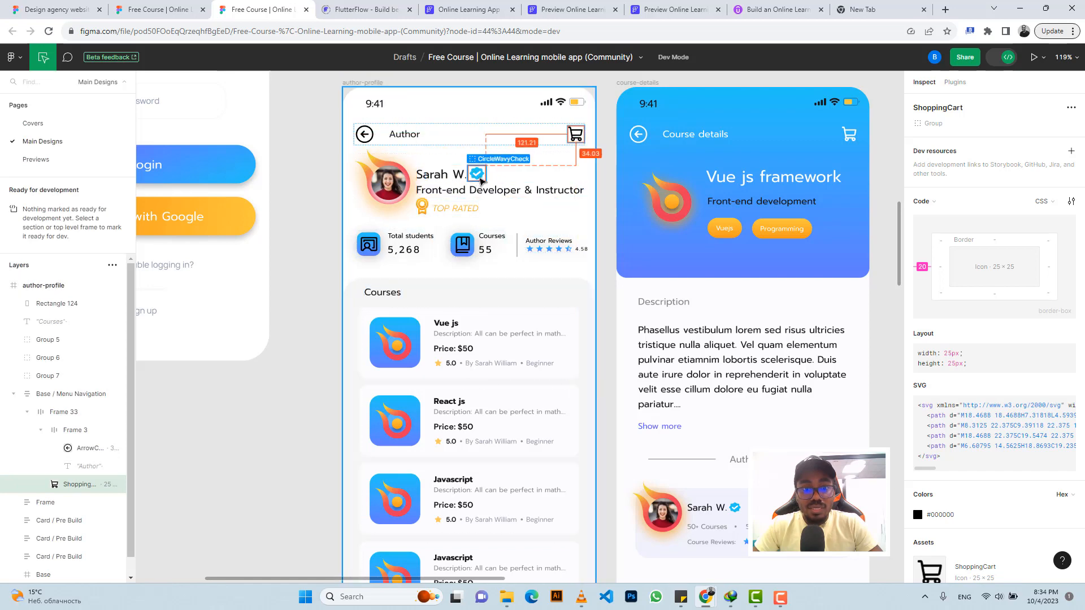
pyautogui.click(452, 9)
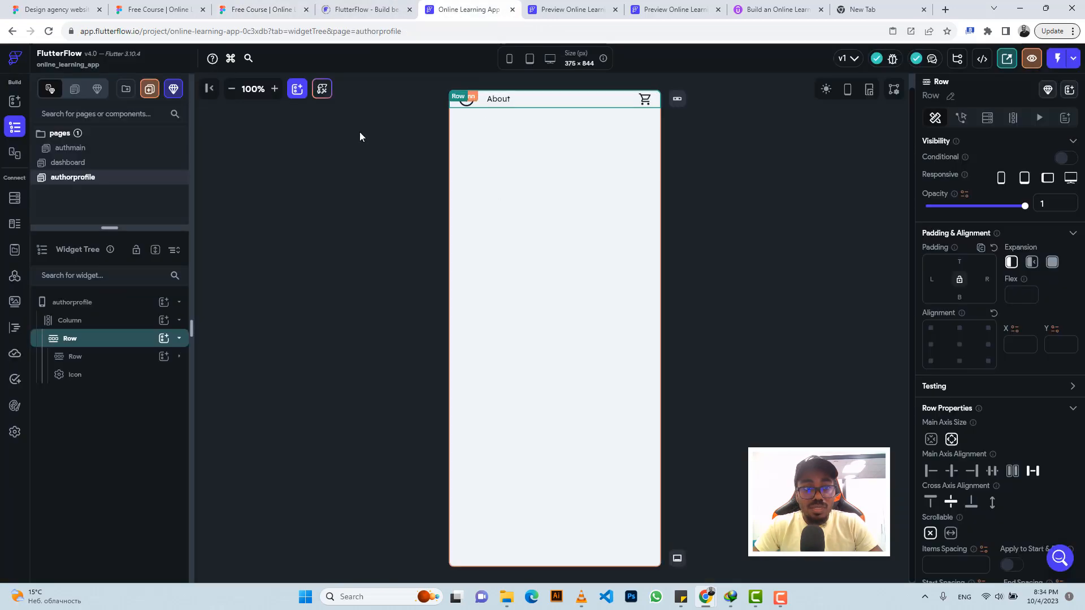
pyautogui.click(83, 164)
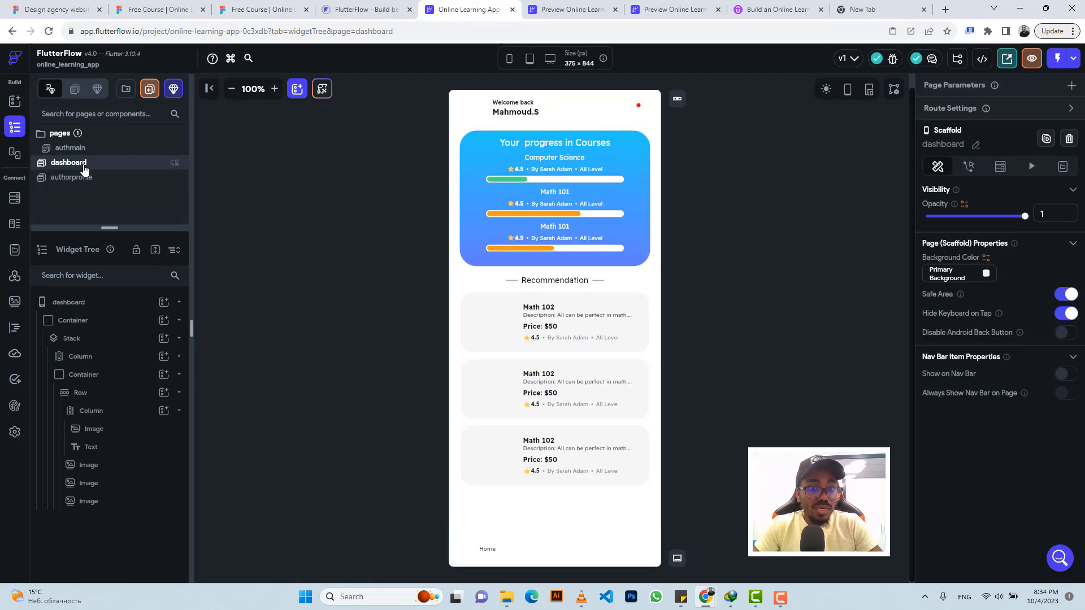
pyautogui.click(540, 100)
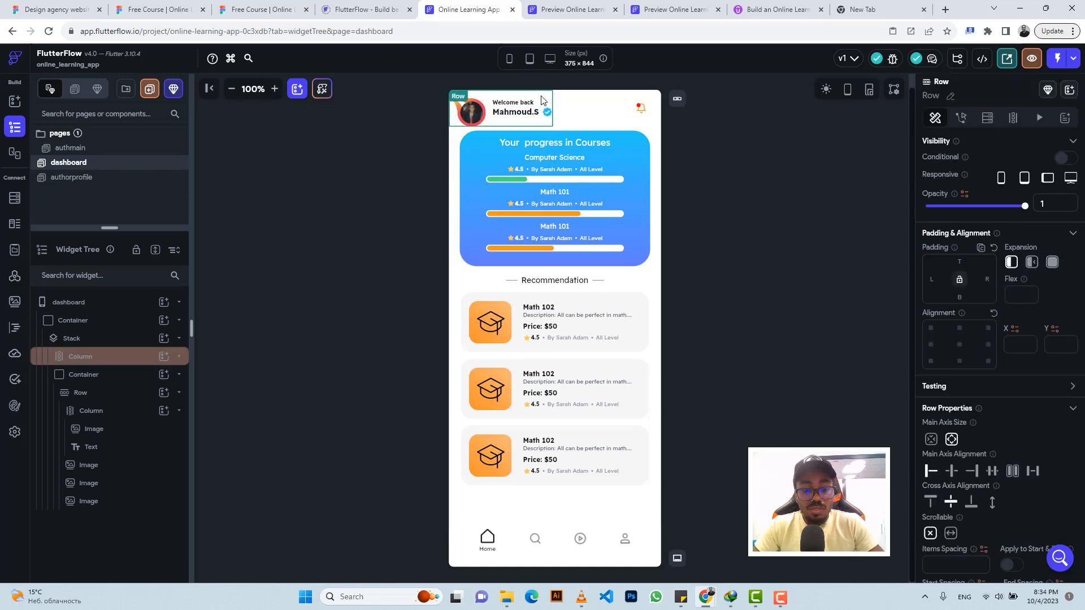
pyautogui.hotkey('ctrl', 'c')
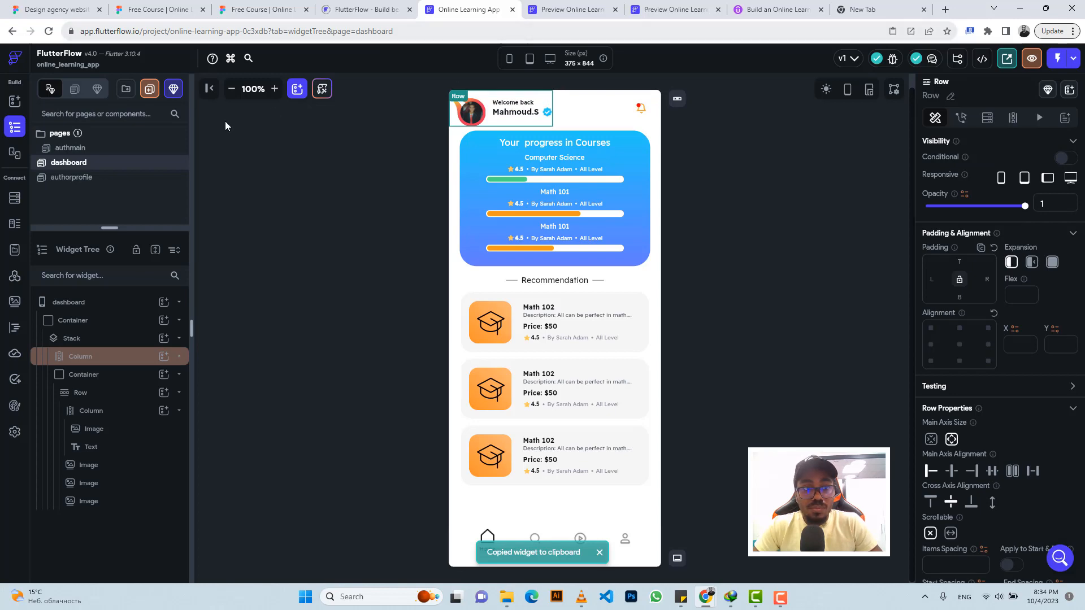
# - Check the author section in Figma, add a Row to the authorprofile page's Column, and paste the copied profile row into it
pyautogui.click(97, 179)
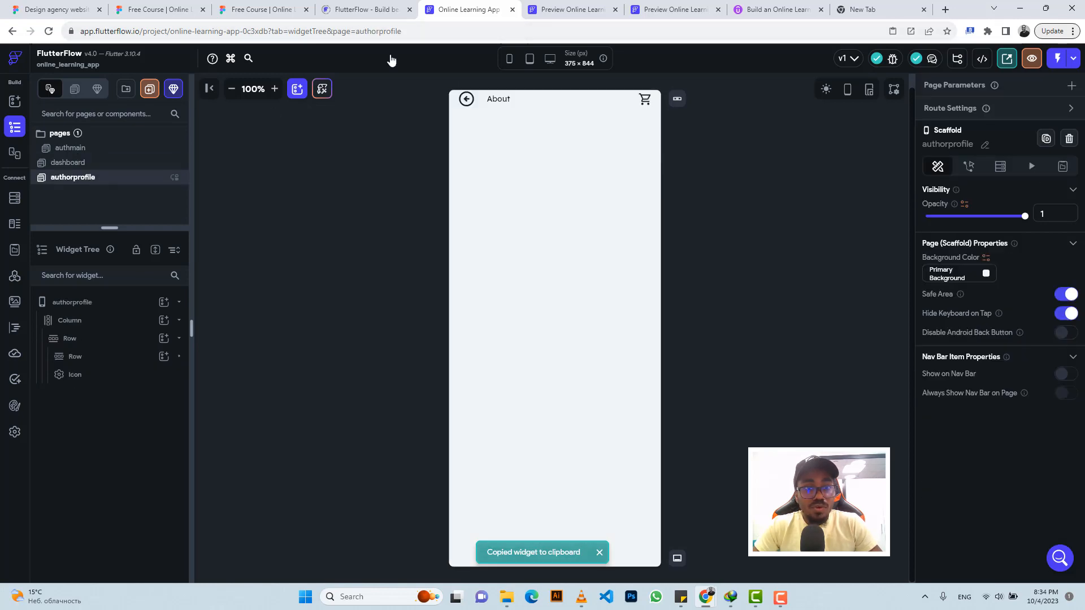
pyautogui.click(254, 8)
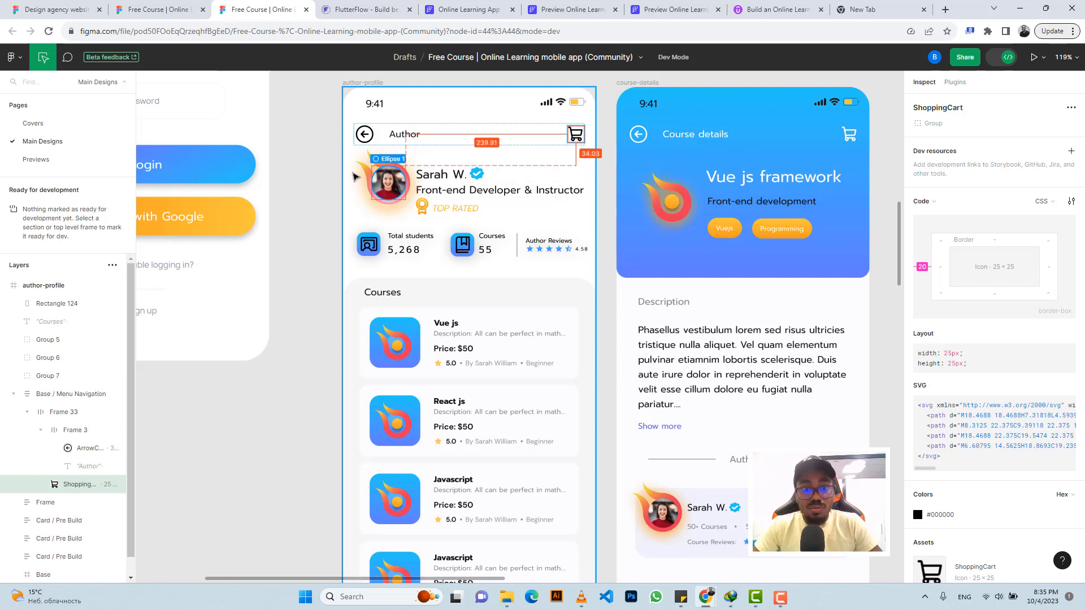
pyautogui.click(462, 10)
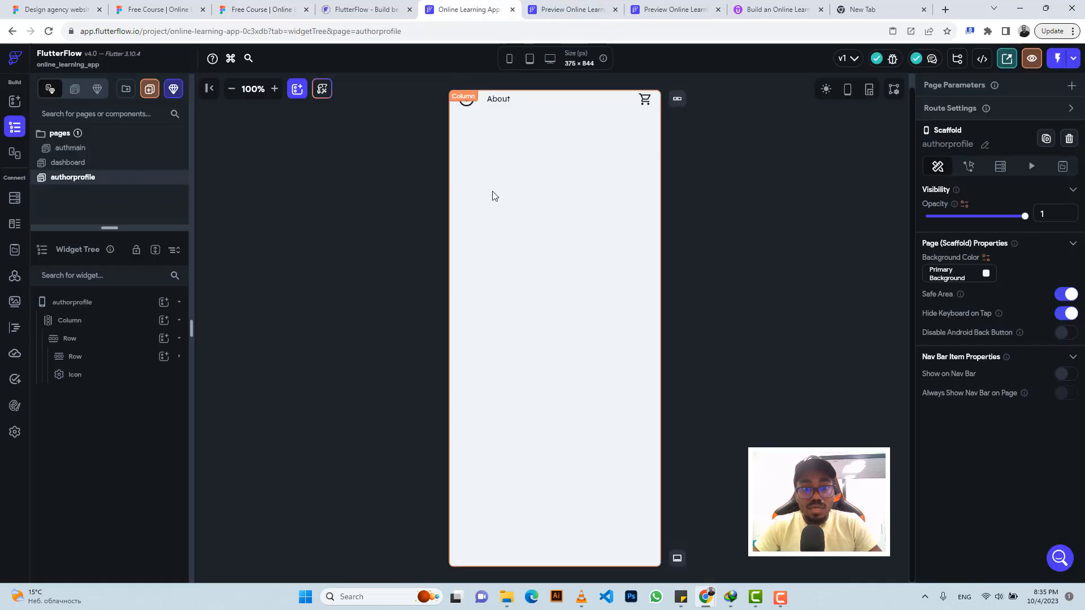
pyautogui.click(164, 320)
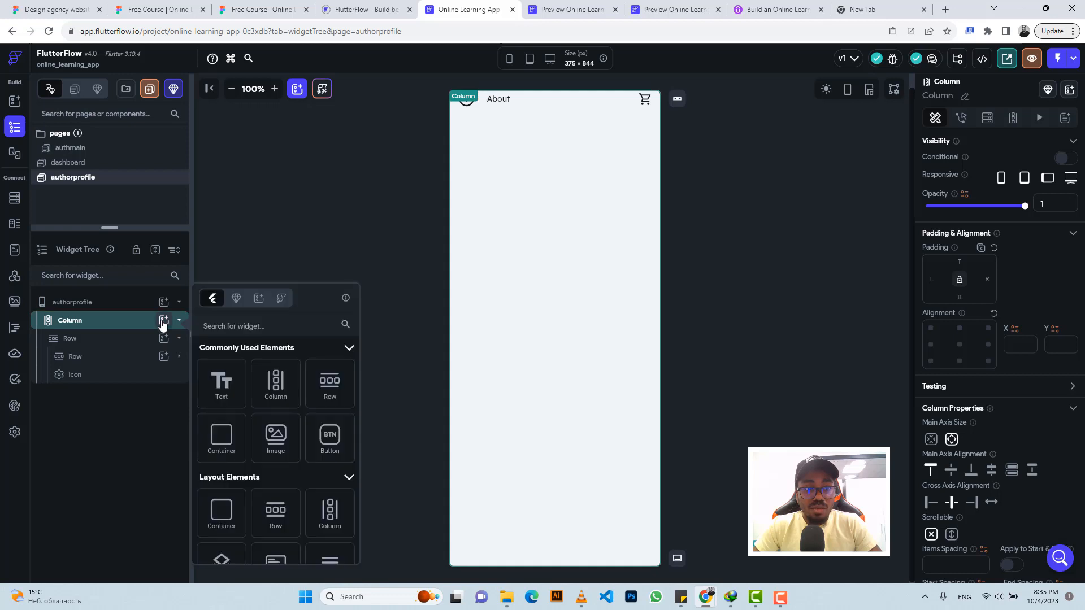
pyautogui.click(321, 380)
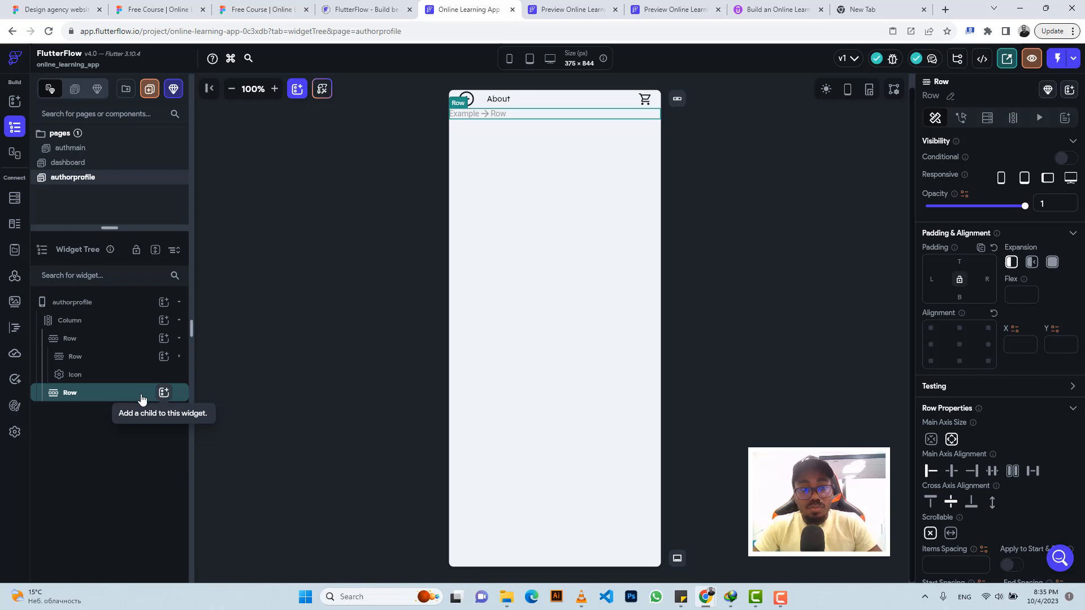
pyautogui.hotkey('ctrl', 'v')
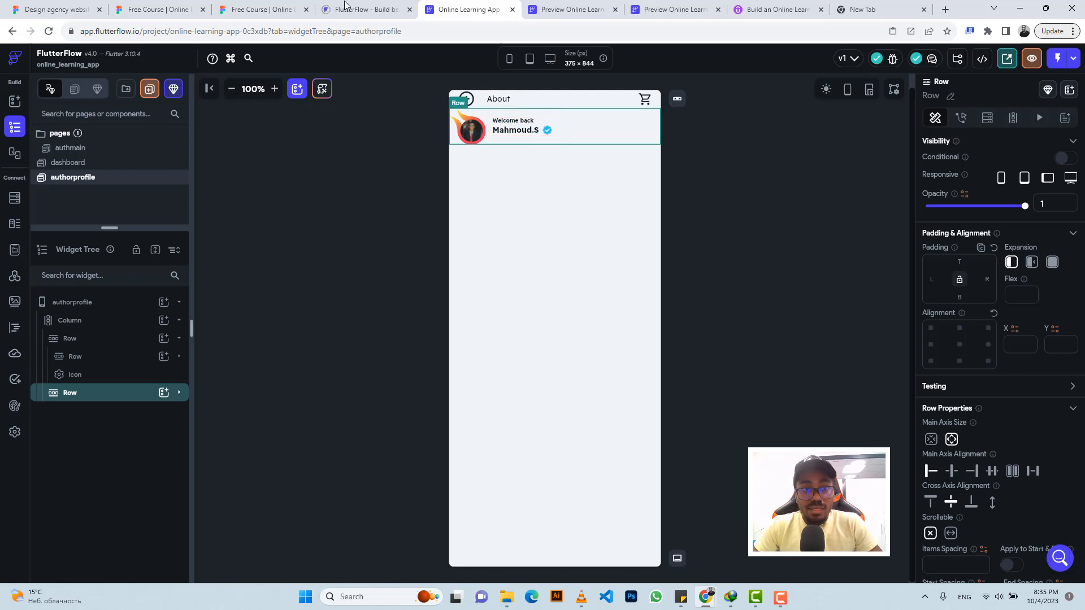
# - Check the author avatar's spacing in Figma and set the avatar Stack's left padding to 17 in FlutterFlow
pyautogui.click(257, 10)
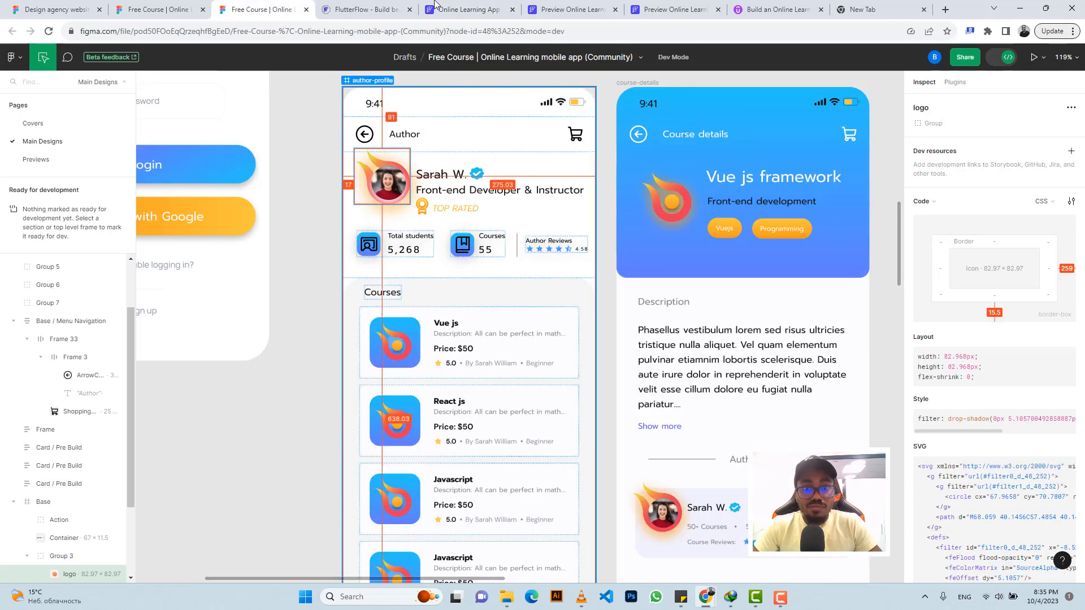
pyautogui.click(448, 10)
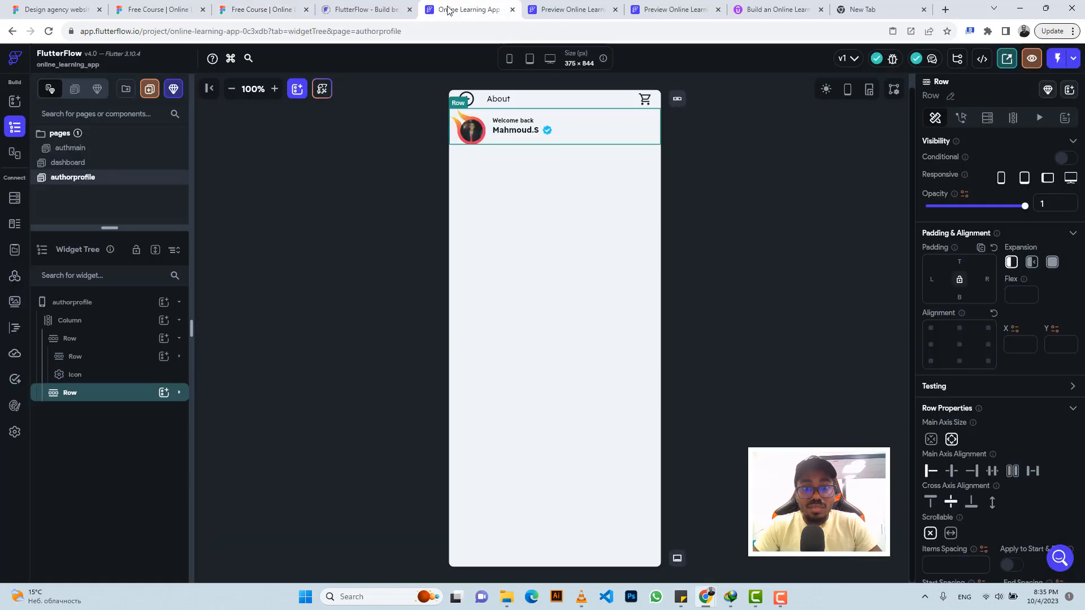
pyautogui.click(468, 137)
pyautogui.click(454, 123)
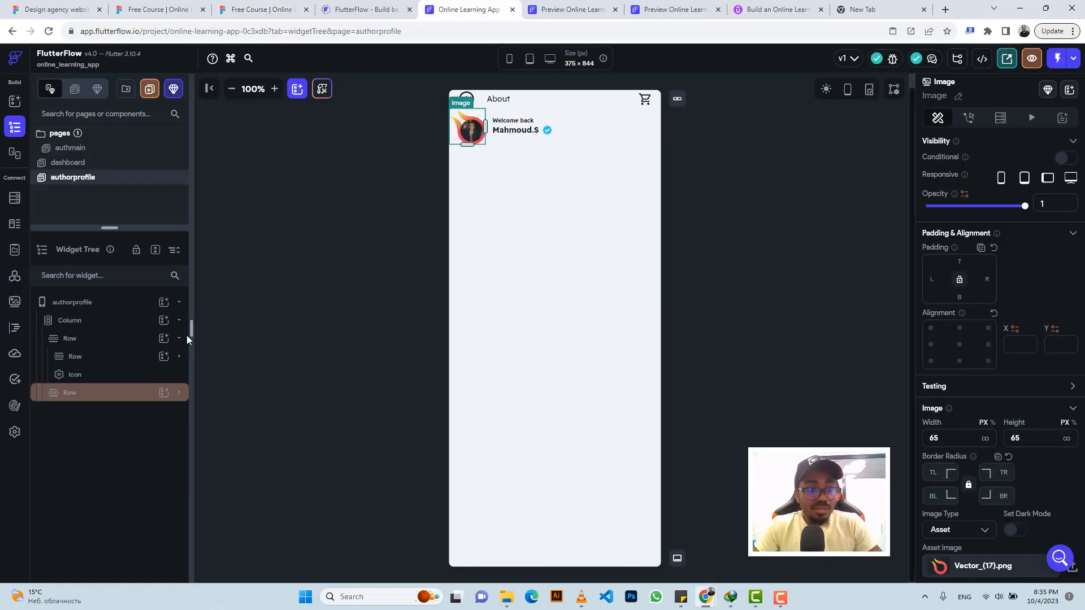
pyautogui.click(74, 393)
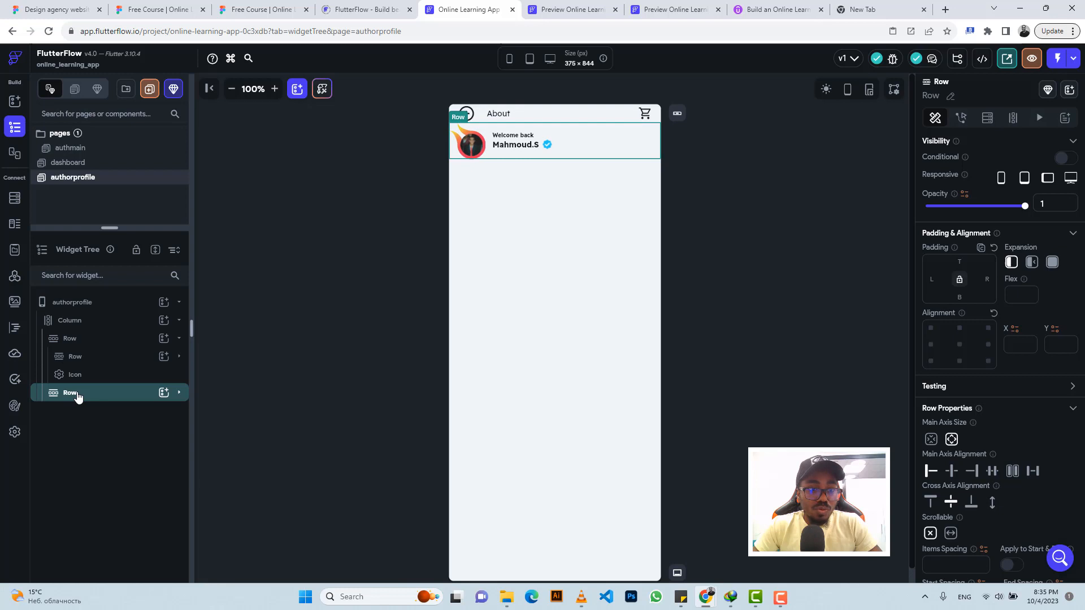
pyautogui.click(78, 397)
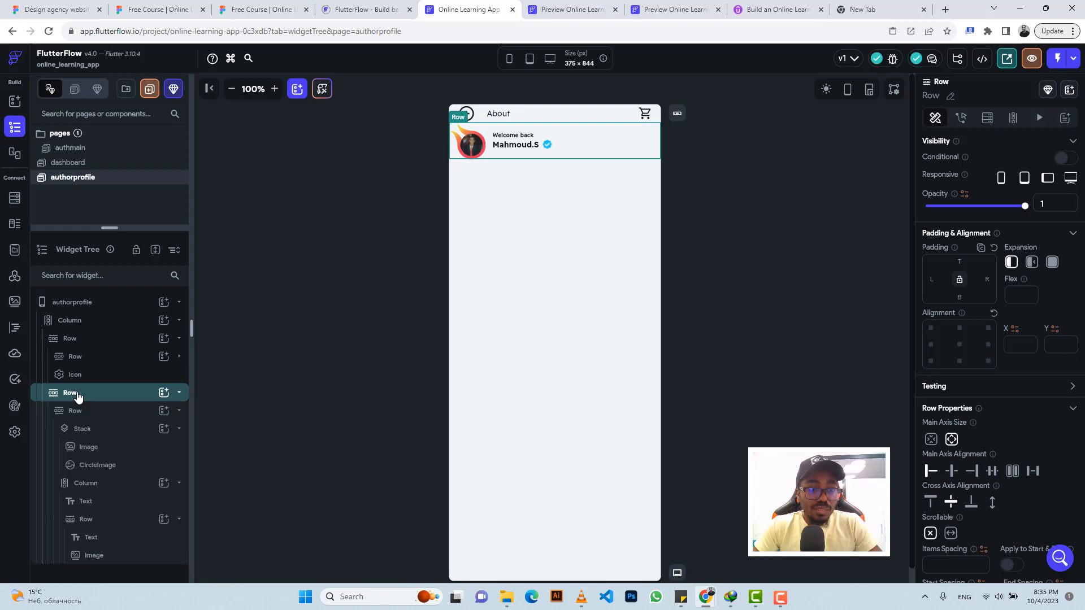
pyautogui.click(80, 428)
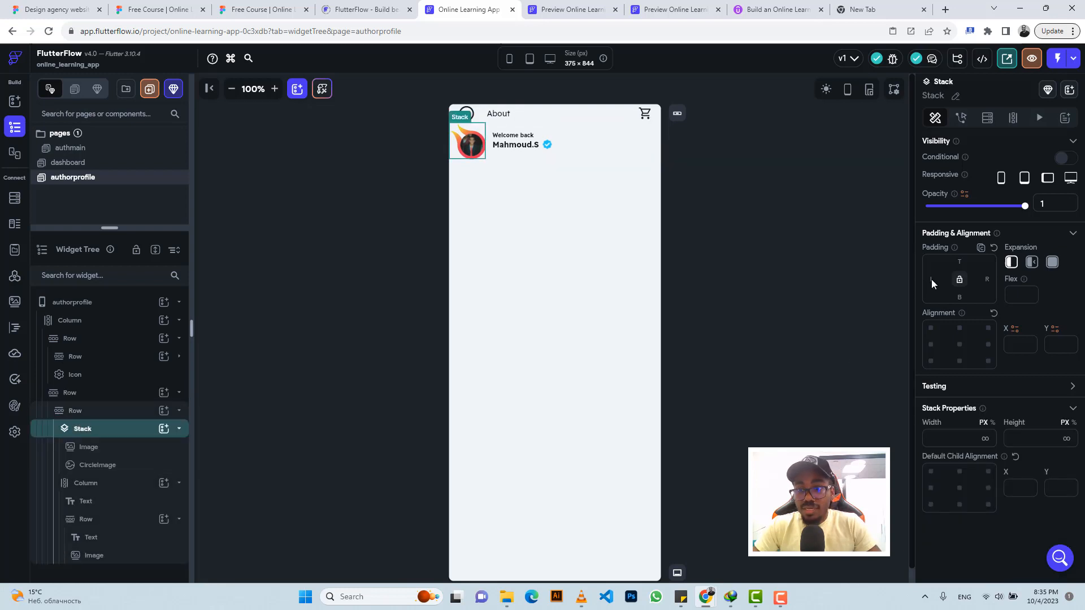
pyautogui.write('17')
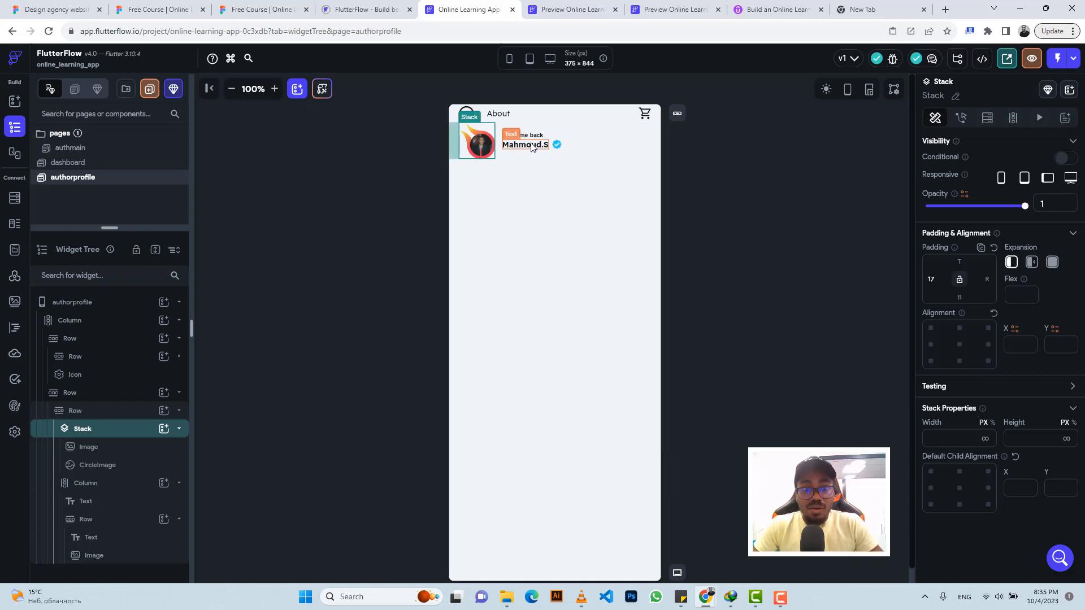
# - Copy "Front-end Developer & Instructor" from the Figma author section and replace the "Welcome back" text with it in FlutterFlow
pyautogui.click(254, 10)
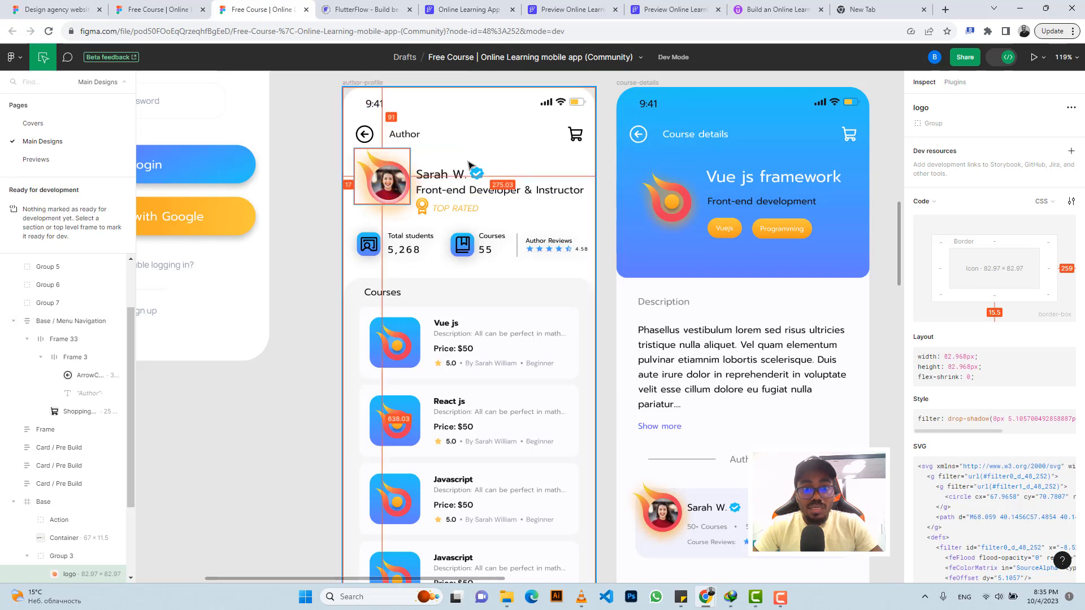
pyautogui.click(466, 201)
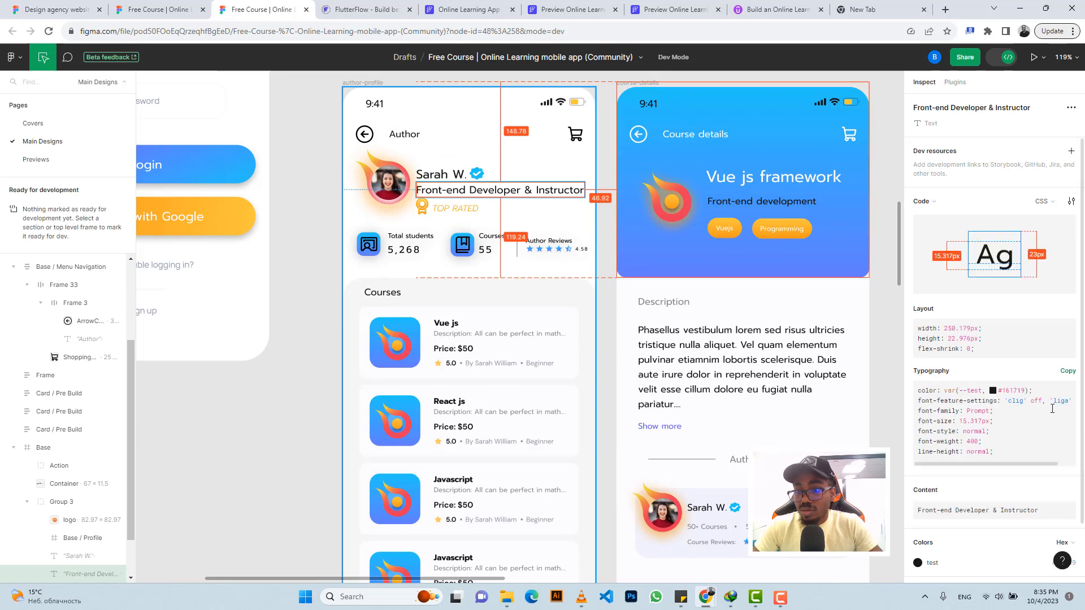
pyautogui.click(1067, 491)
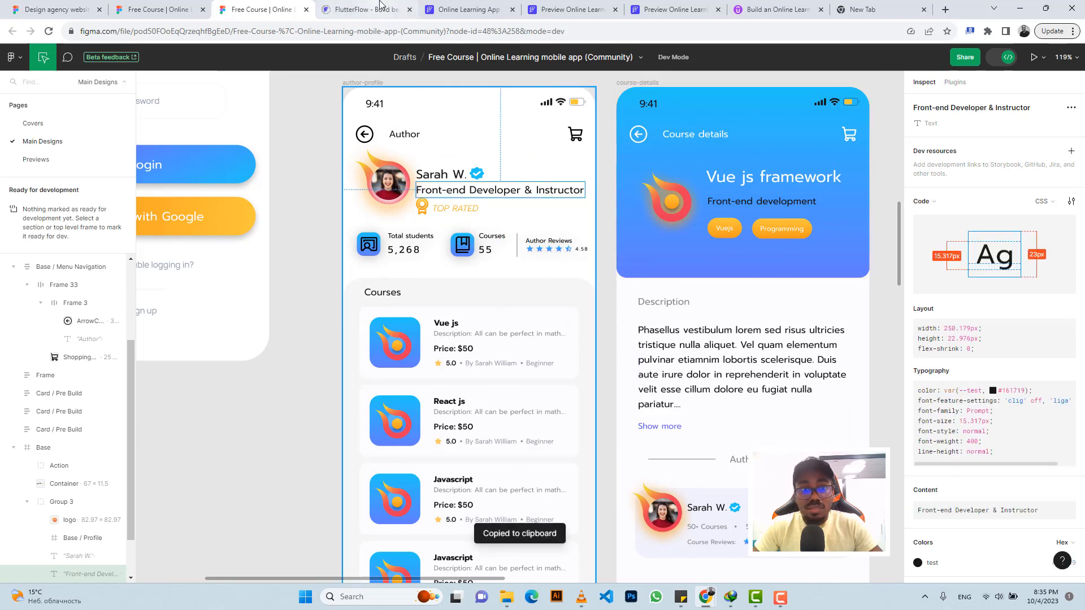
pyautogui.click(445, 8)
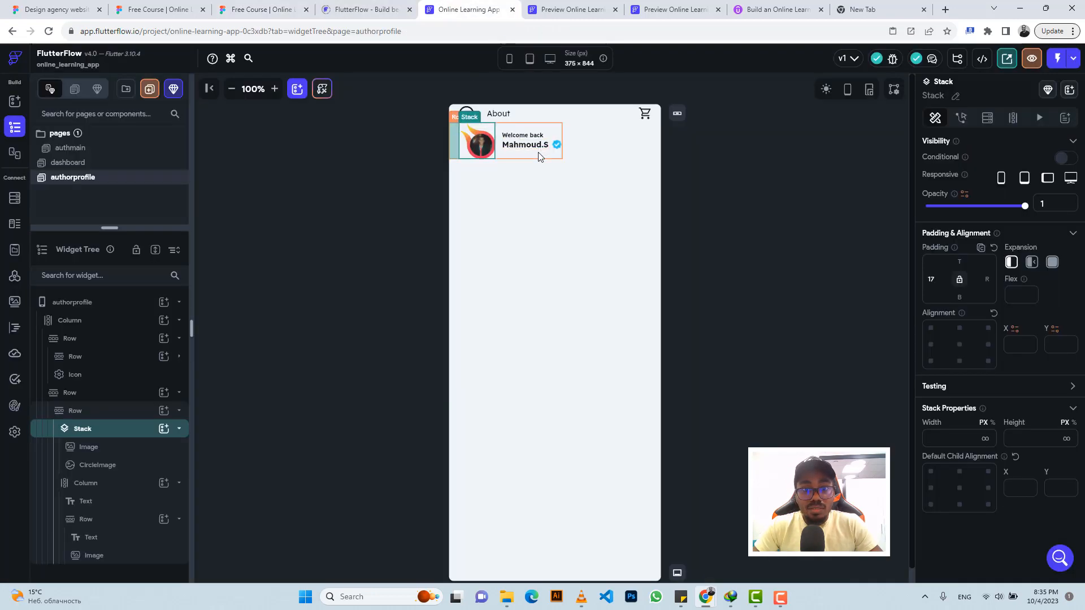
pyautogui.click(548, 139)
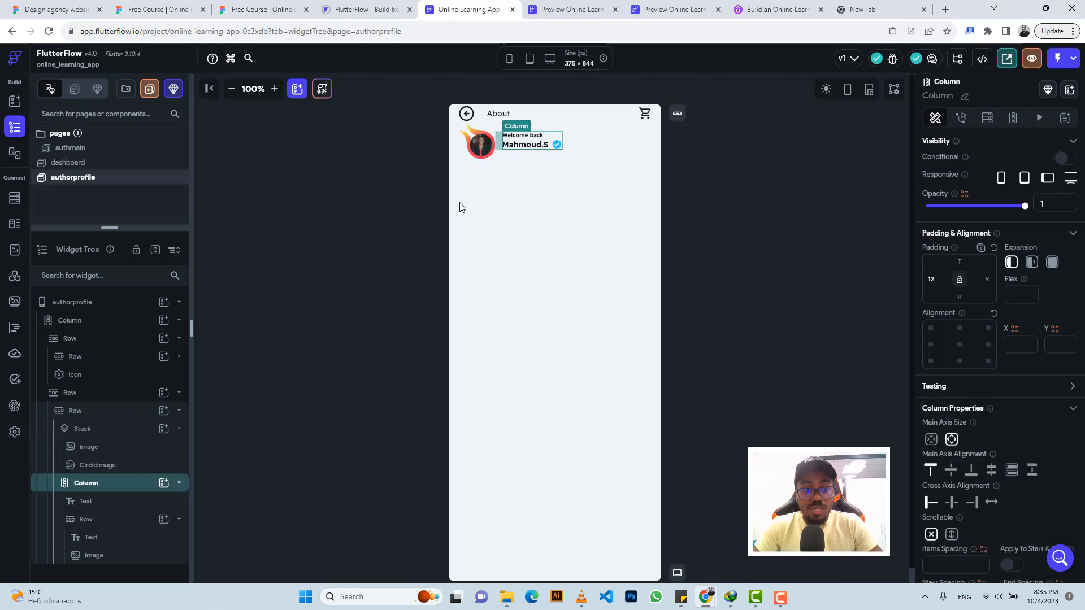
pyautogui.click(100, 502)
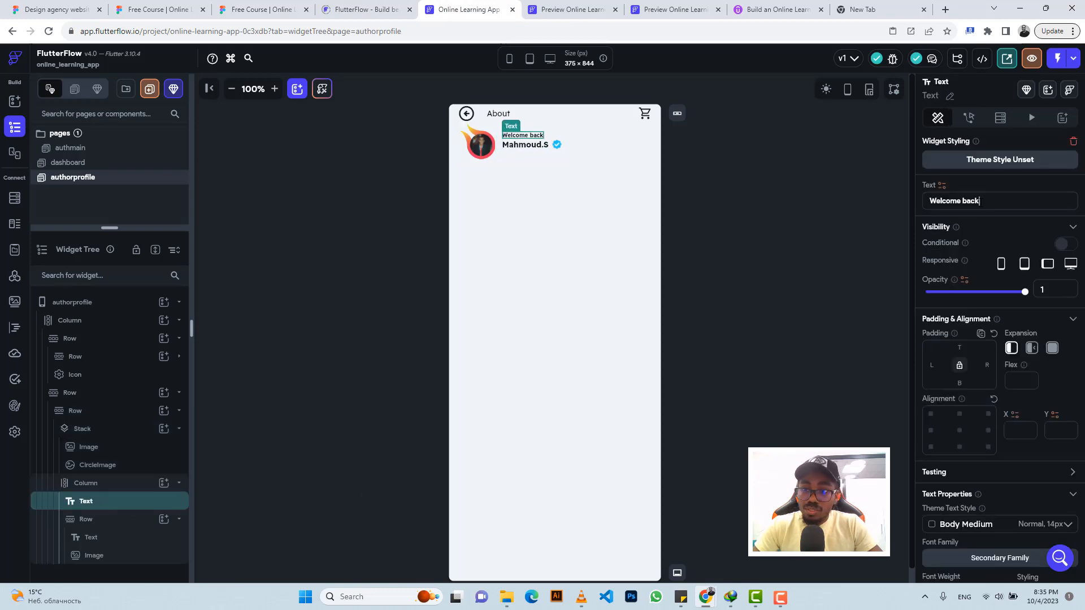
pyautogui.hotkey('ctrl', 'a')
pyautogui.hotkey('ctrl', 'v')
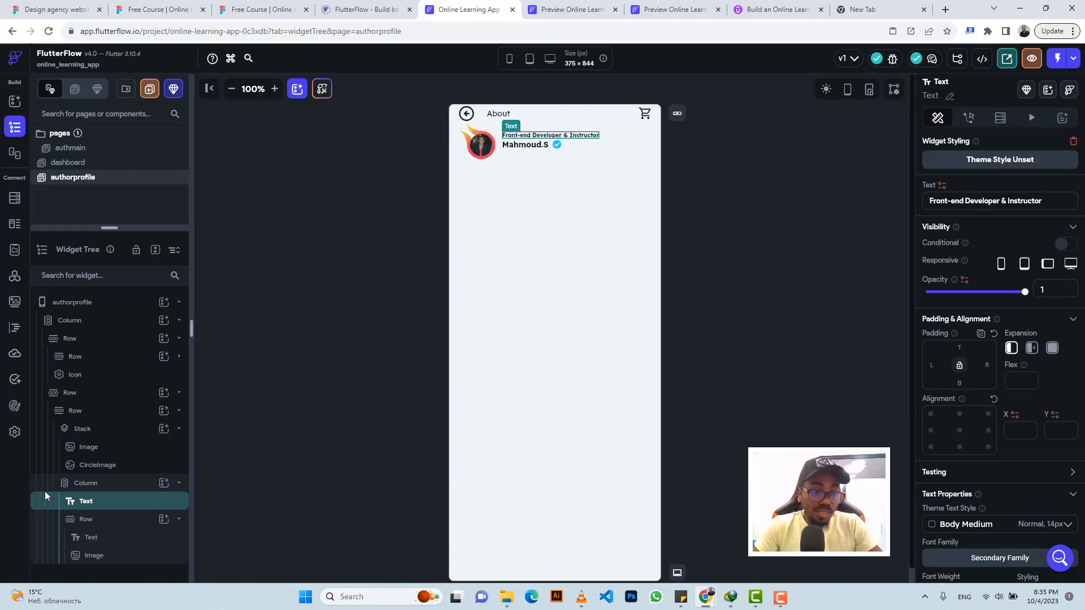
# - Move the "Front-end Developer & Instructor" text below the name row within the profile Column
pyautogui.click(98, 520)
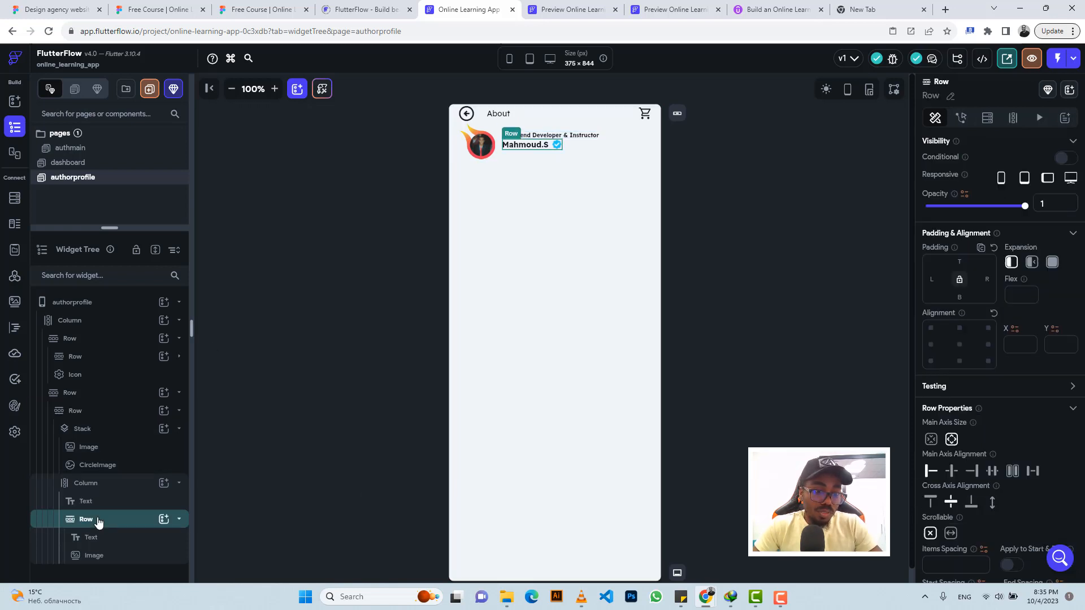
pyautogui.click(97, 520)
pyautogui.click(103, 503)
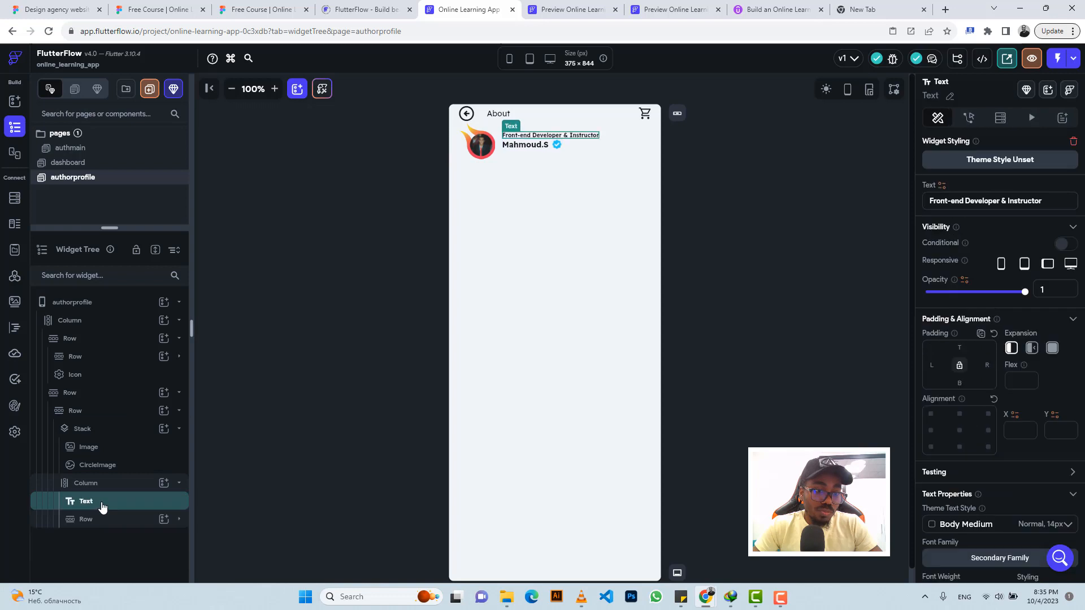
pyautogui.moveTo(102, 509); pyautogui.dragTo(102, 530)
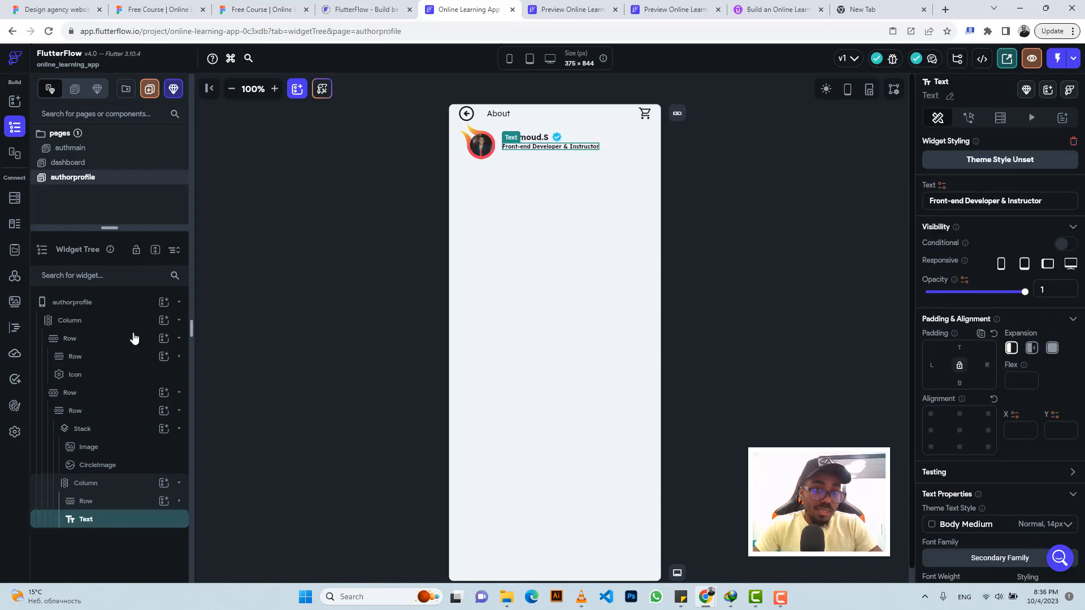
# - Copy the author's name from the Figma design and replace the profile name text with it in FlutterFlow
pyautogui.click(258, 9)
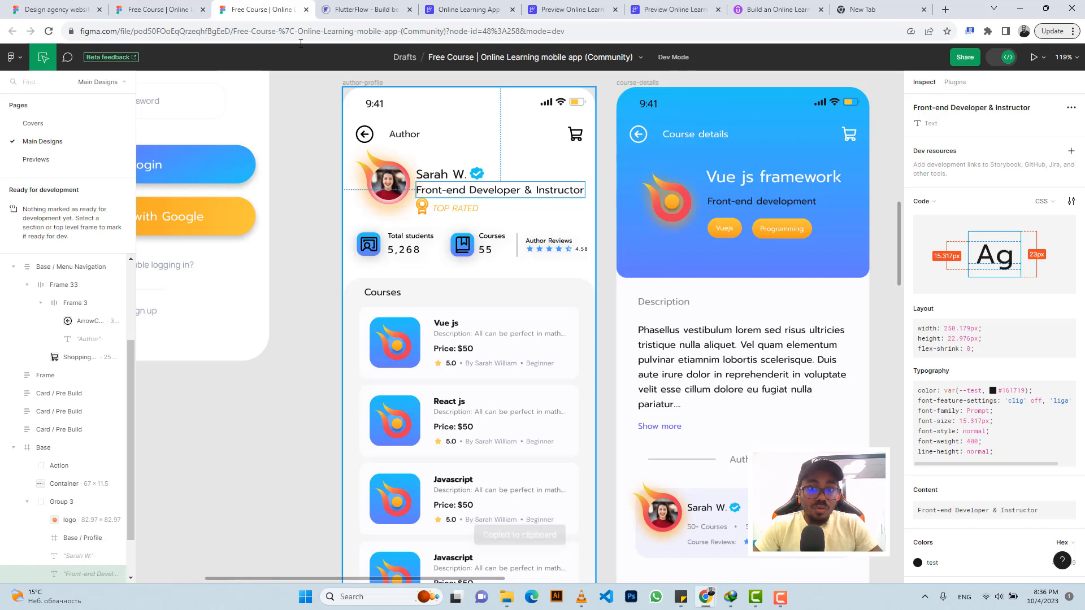
pyautogui.click(433, 177)
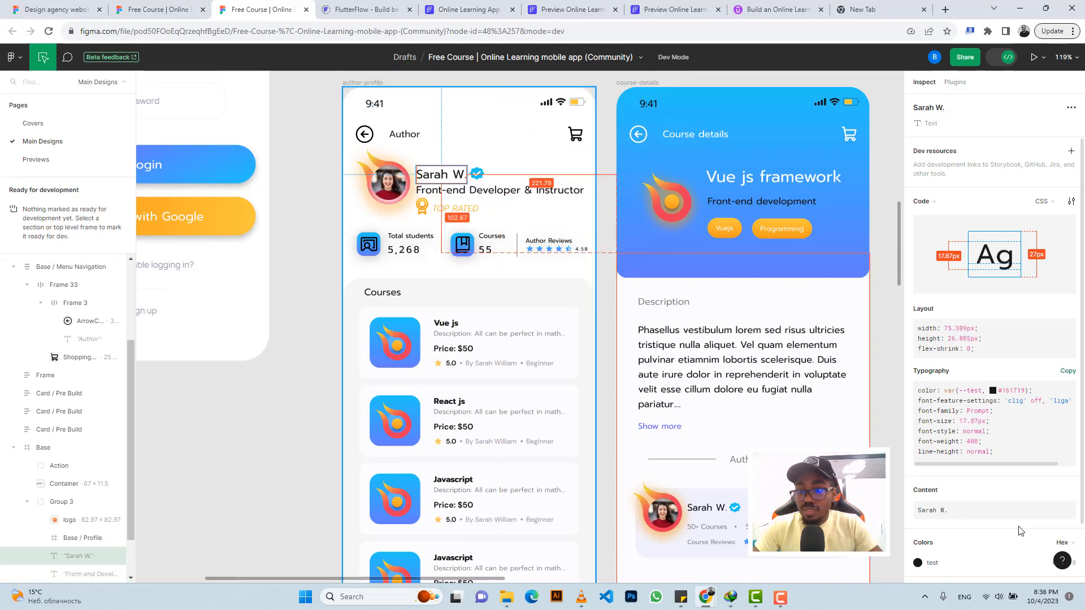
pyautogui.click(1067, 491)
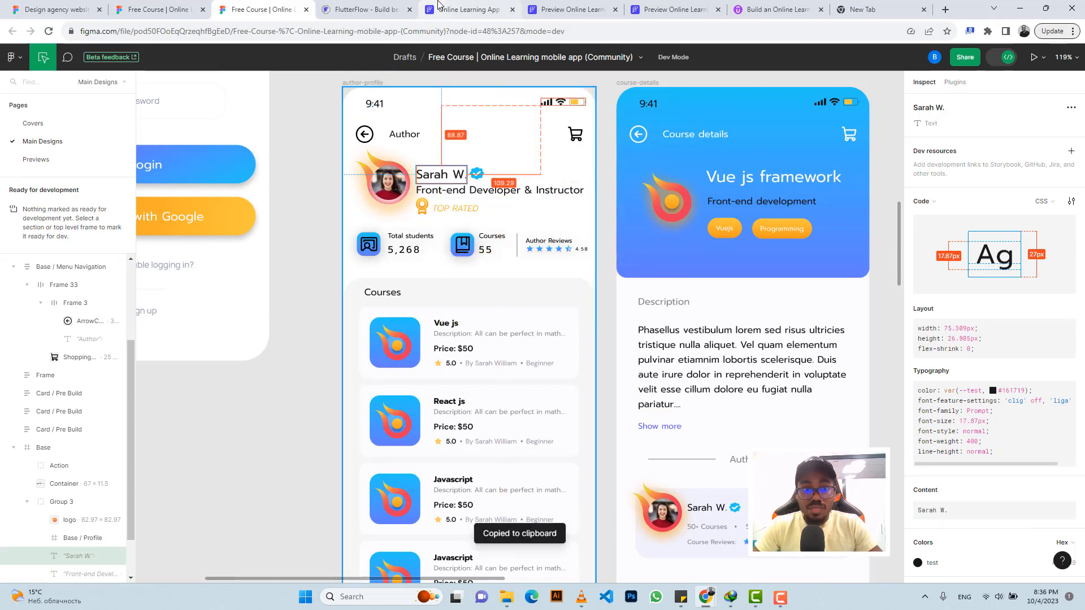
pyautogui.click(463, 9)
pyautogui.click(542, 138)
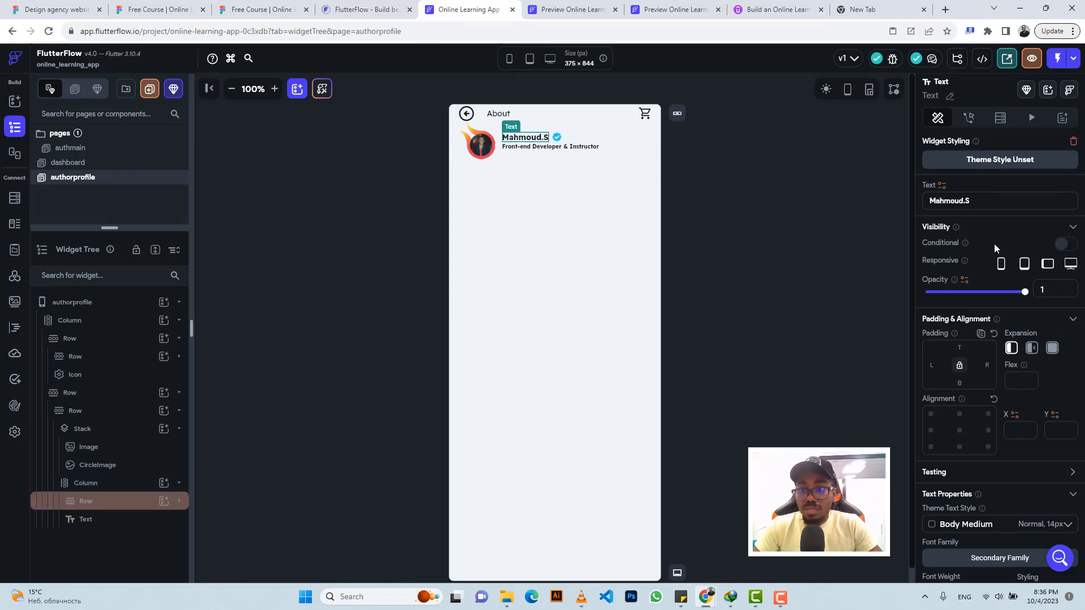
pyautogui.tripleClick(951, 200)
pyautogui.hotkey('ctrl', 'v')
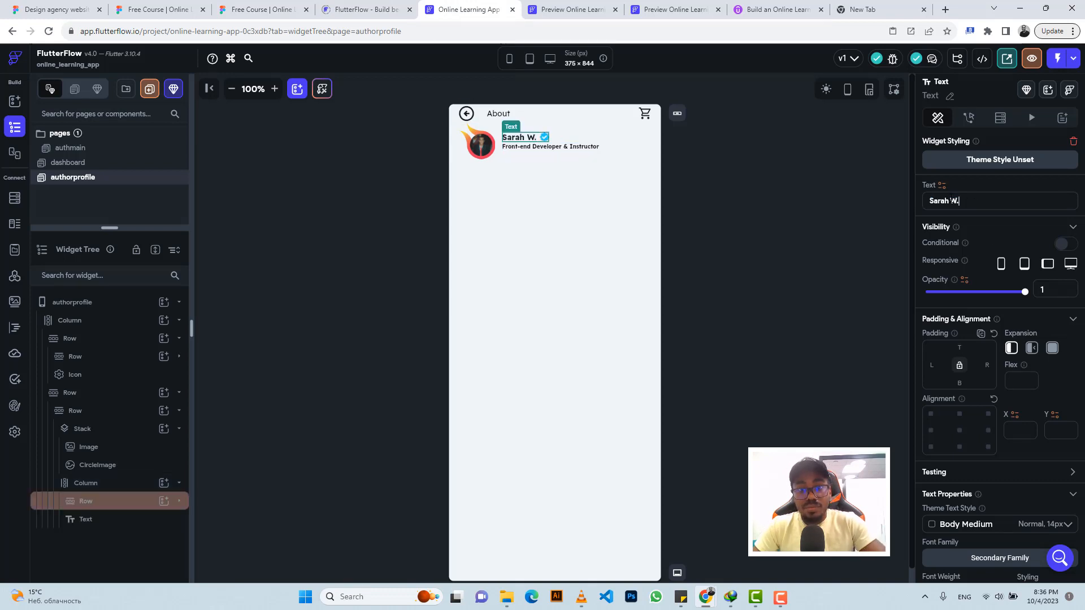
# - Check the author name's typography in Figma and set the FlutterFlow name text to weight 400 - Normal and font size 18
pyautogui.click(245, 5)
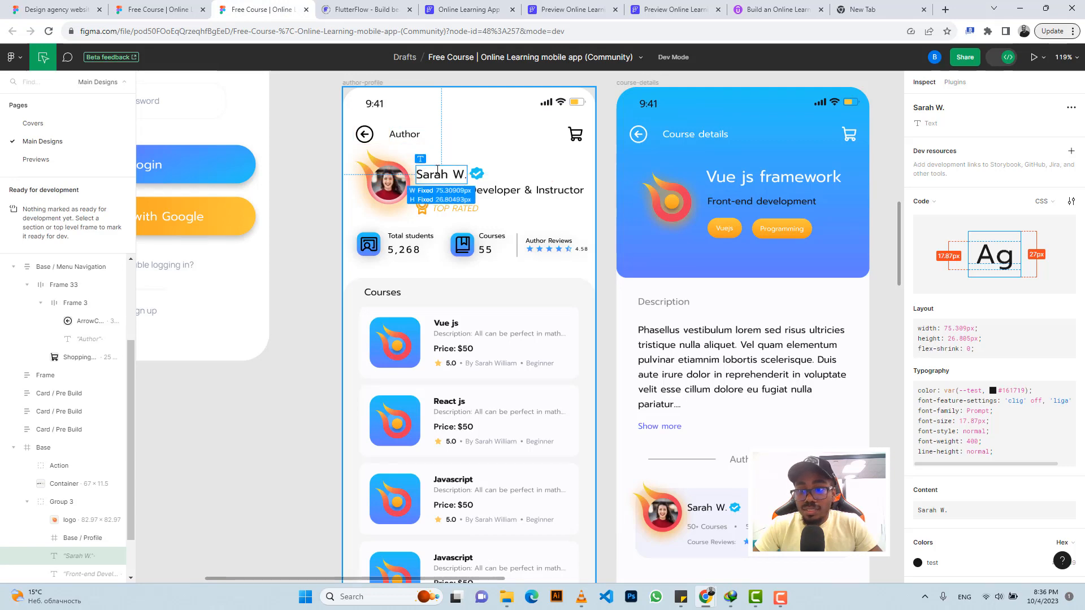
pyautogui.click(446, 9)
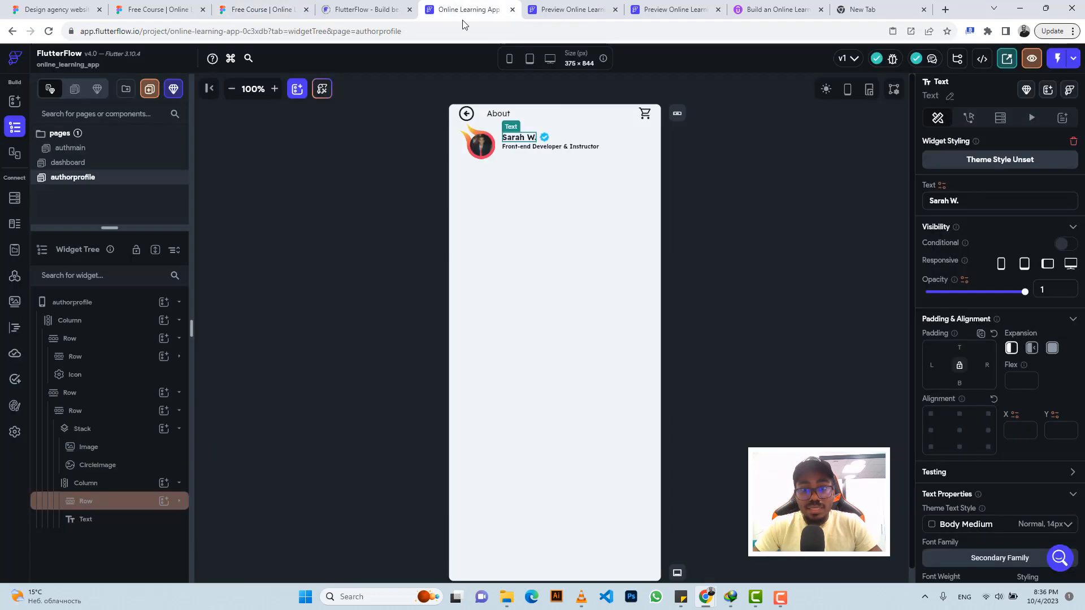
pyautogui.scroll(-3, 964, 376)
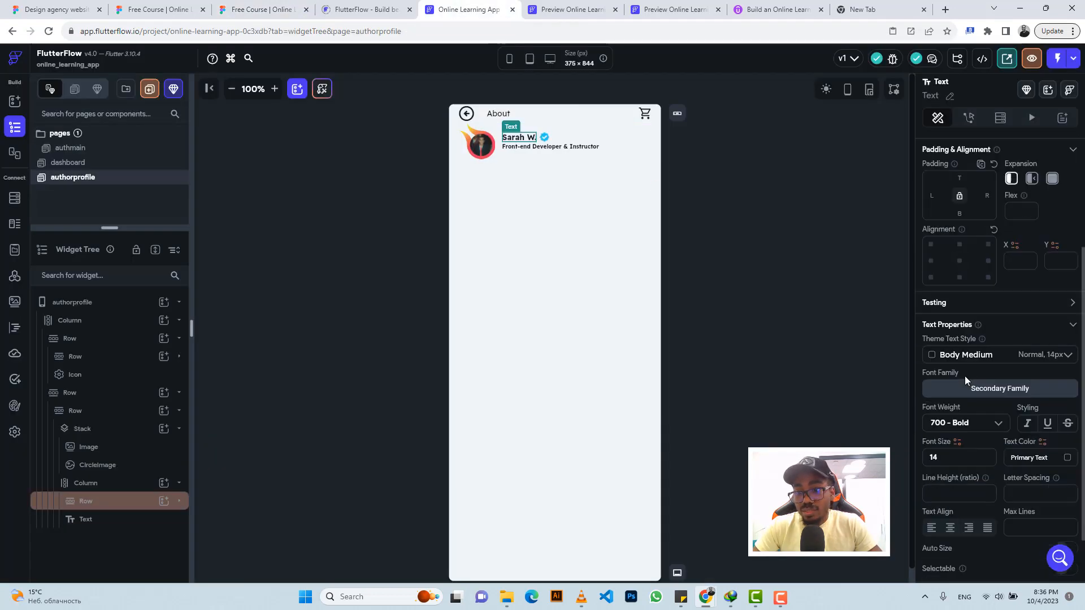
pyautogui.click(956, 423)
pyautogui.click(942, 341)
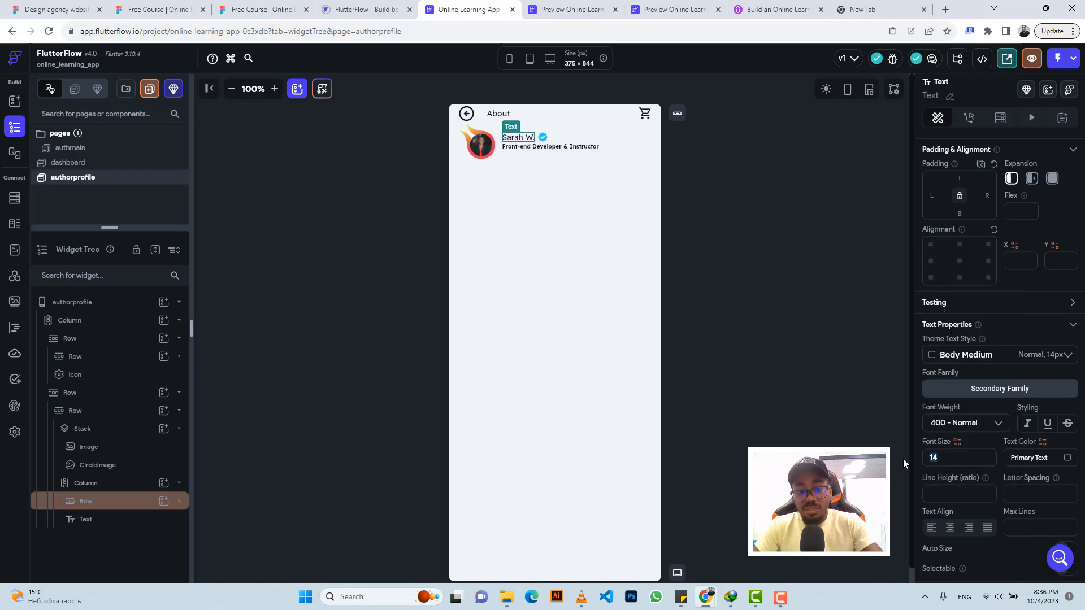
pyautogui.write('18')
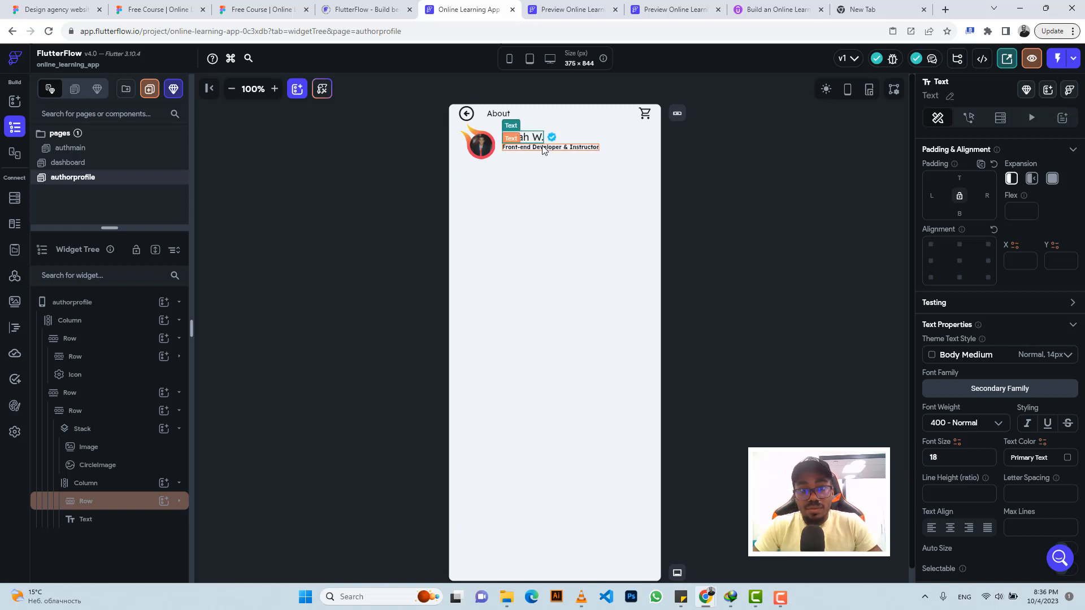
# - Check the job title's typography in Figma and set the "Front-end Developer & Instructor" text to weight 400 - Normal and font size 15
pyautogui.click(543, 147)
pyautogui.click(253, 8)
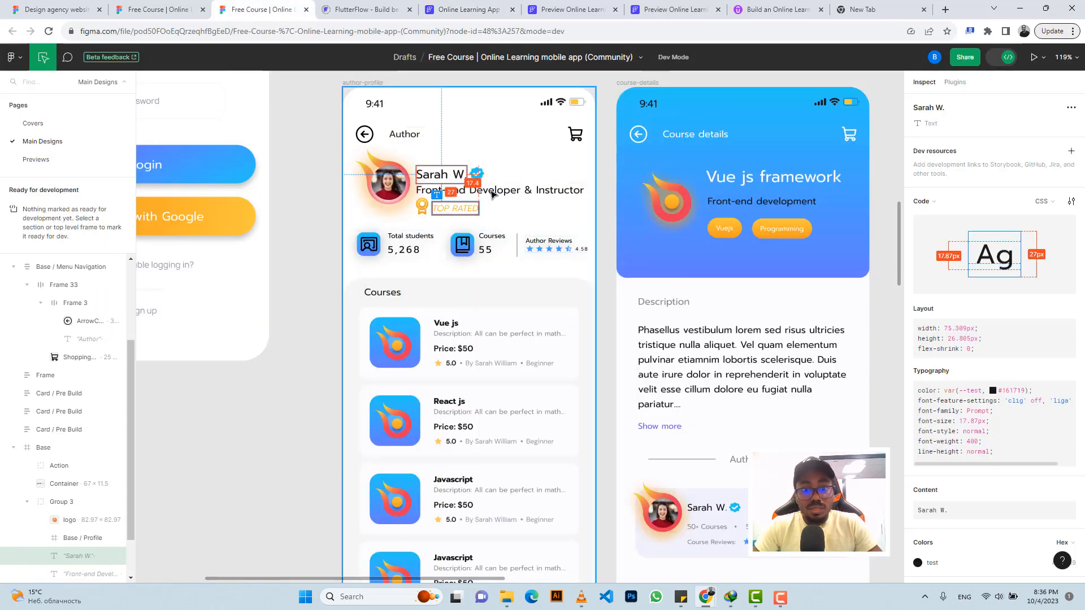
pyautogui.click(492, 194)
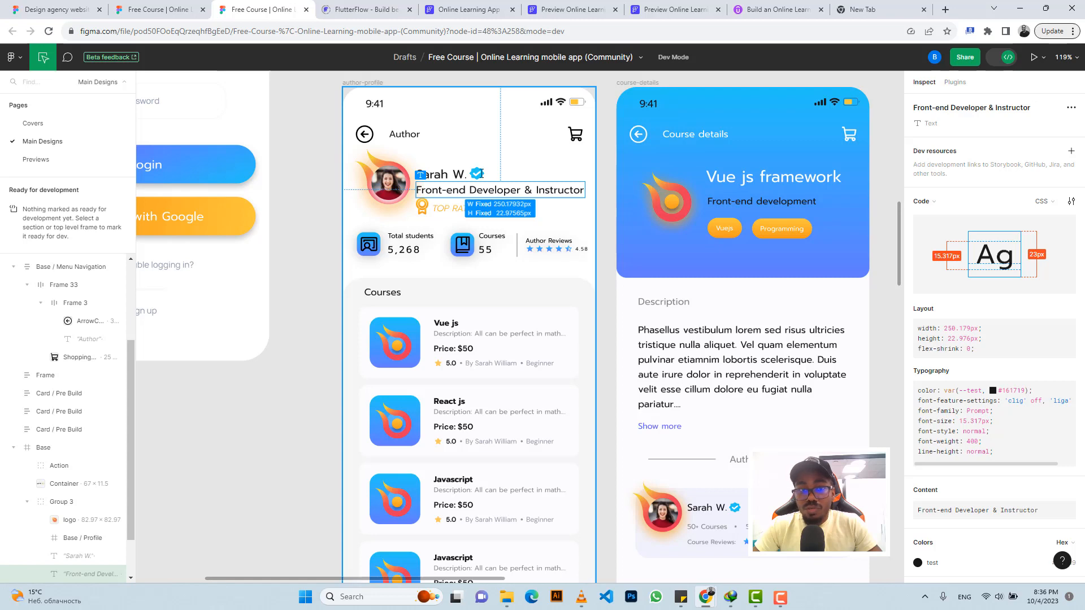
pyautogui.click(469, 9)
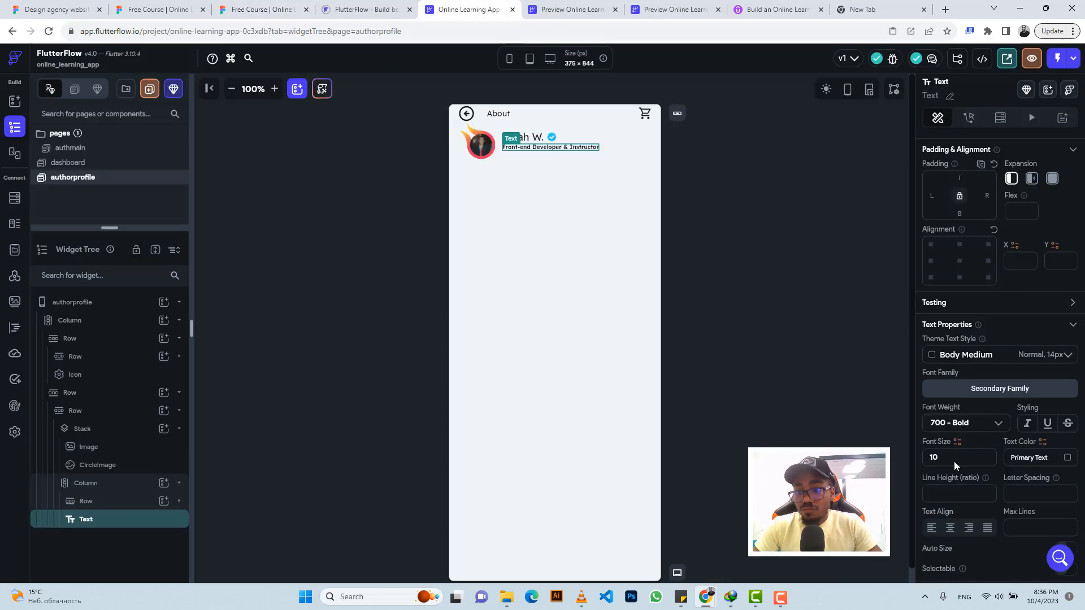
pyautogui.click(954, 427)
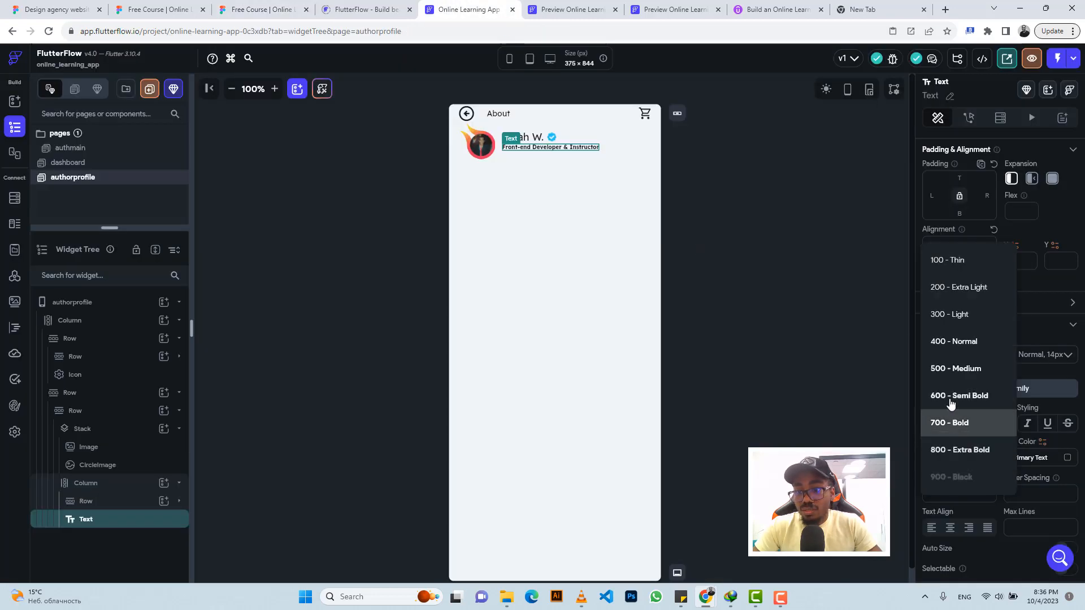
pyautogui.click(949, 344)
pyautogui.moveTo(951, 455); pyautogui.dragTo(924, 457)
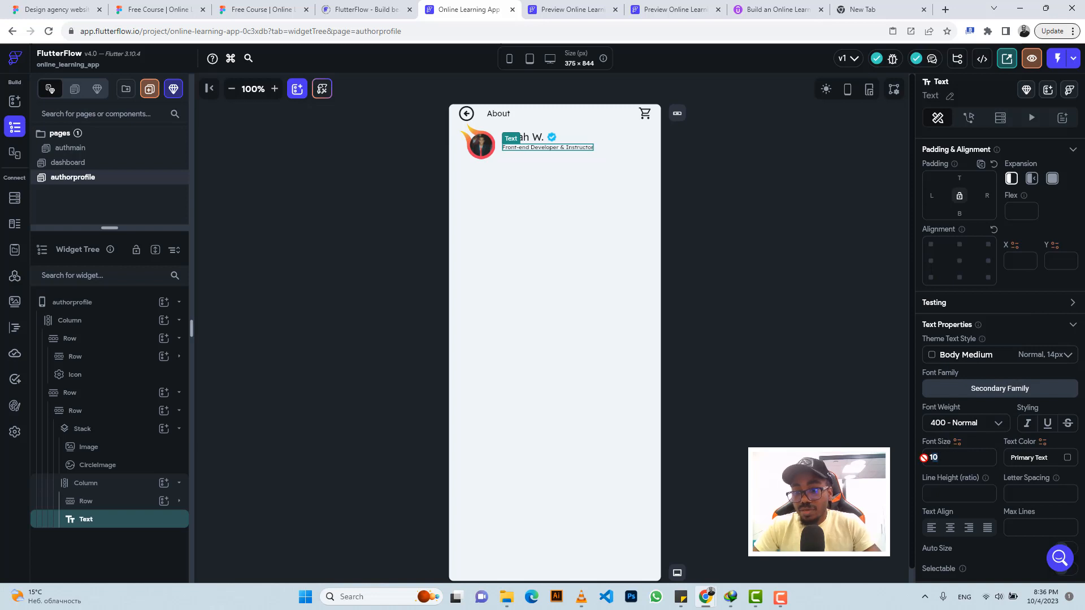
pyautogui.write('15')
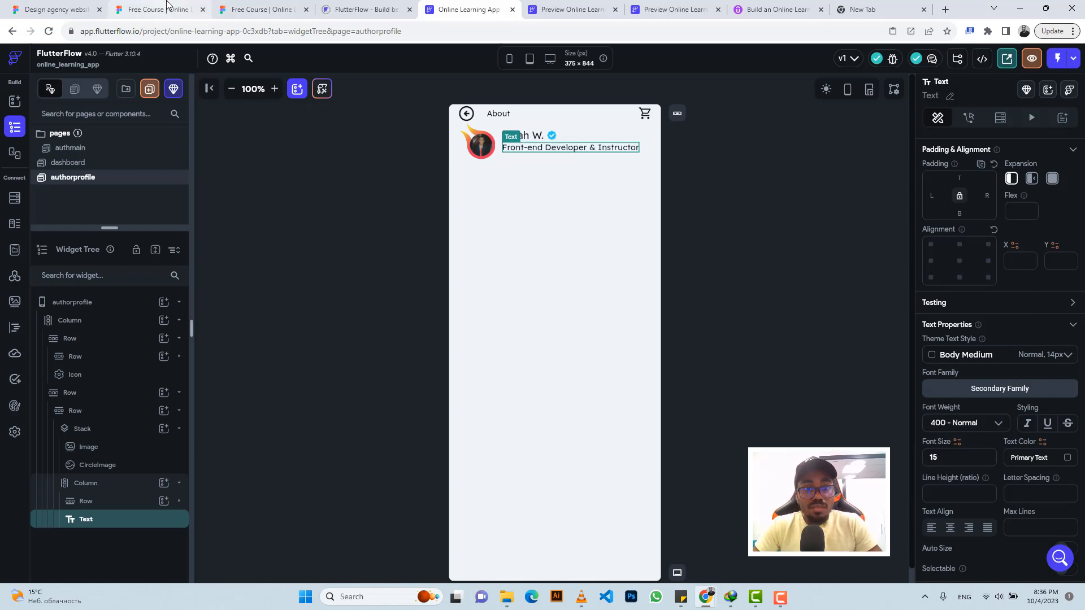
# - Export the Medal icon beside the "TOP RATED" label in the Figma author-profile design as a 1x PNG
pyautogui.click(158, 9)
pyautogui.click(250, 6)
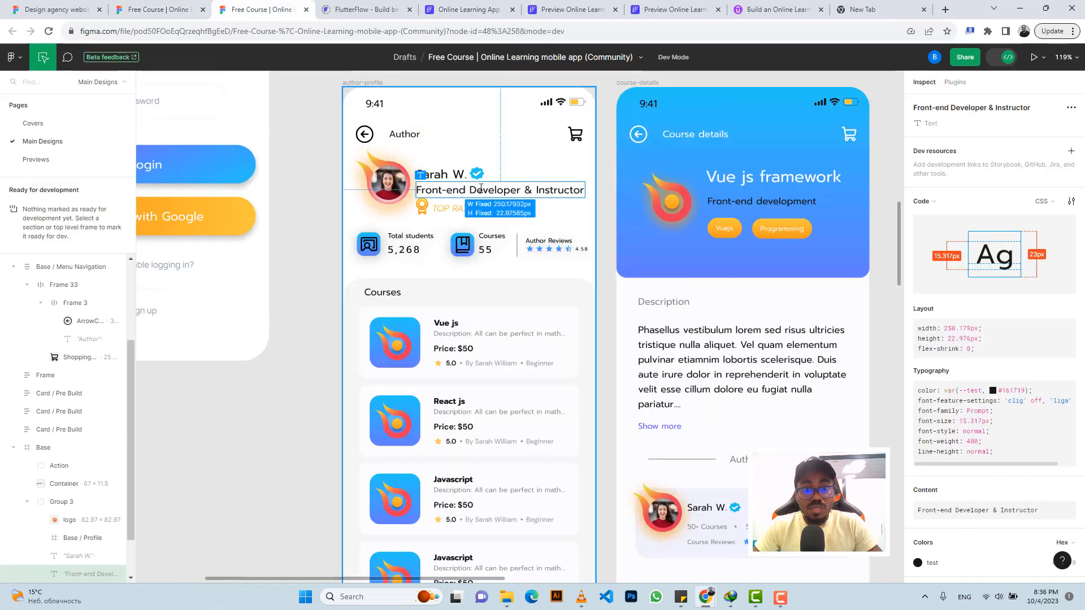
pyautogui.scroll(10, 497, 225)
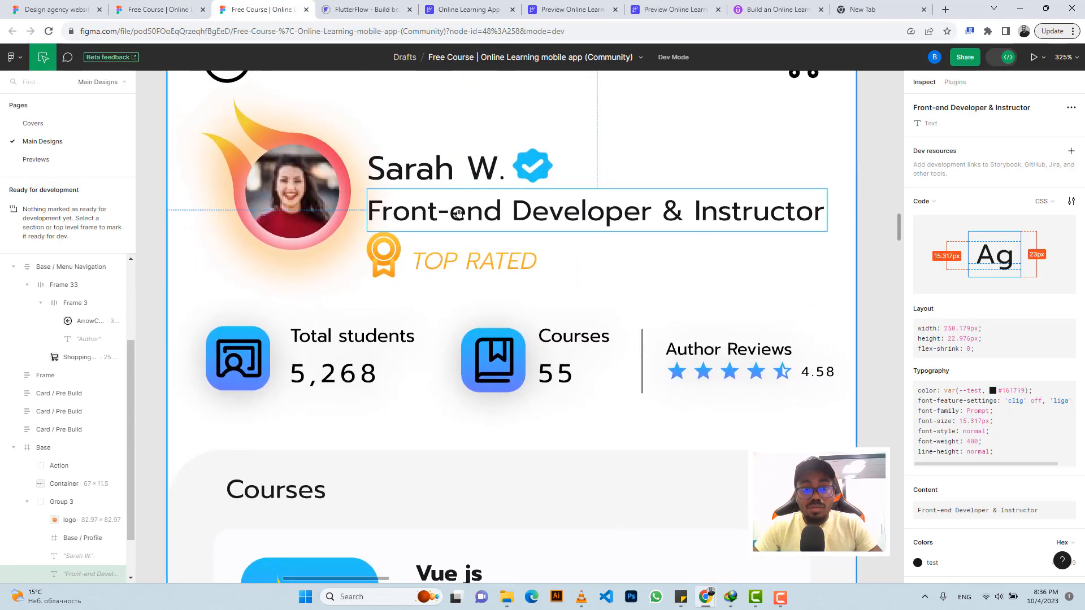
pyautogui.click(380, 255)
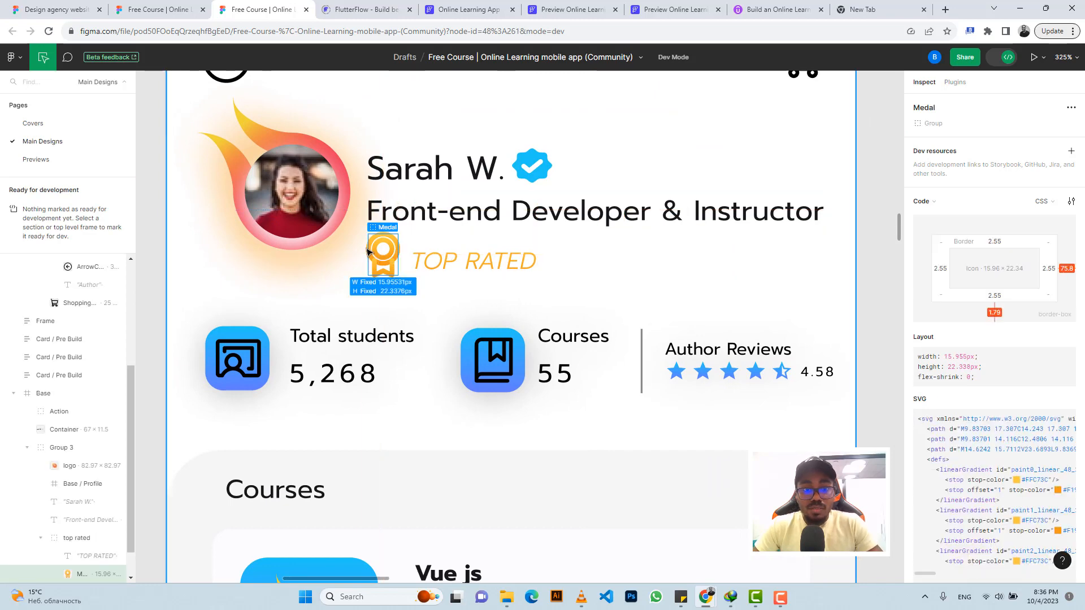
pyautogui.click(577, 274)
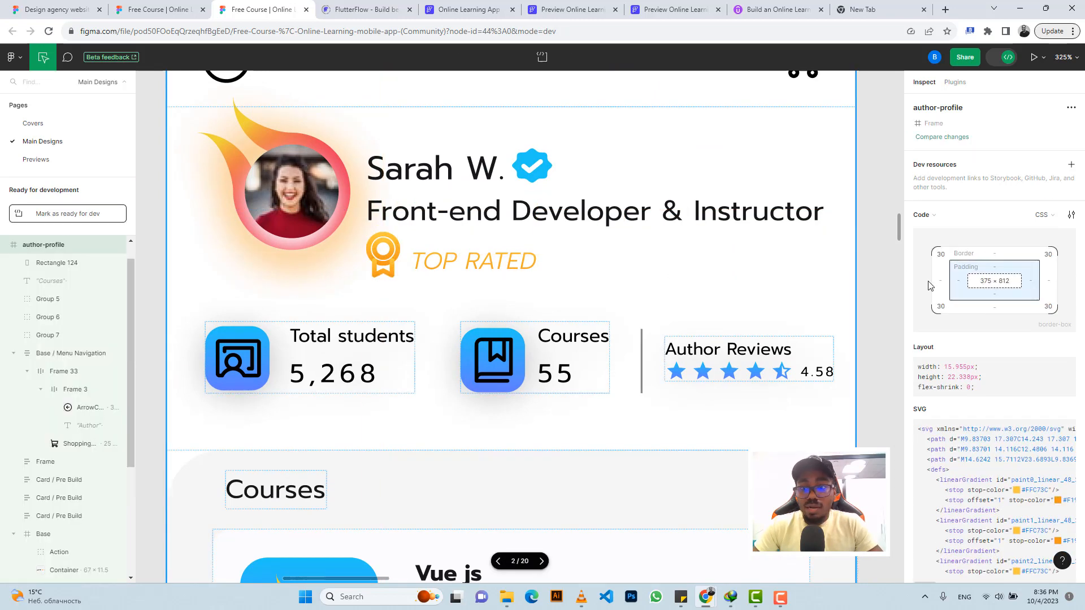
pyautogui.click(379, 256)
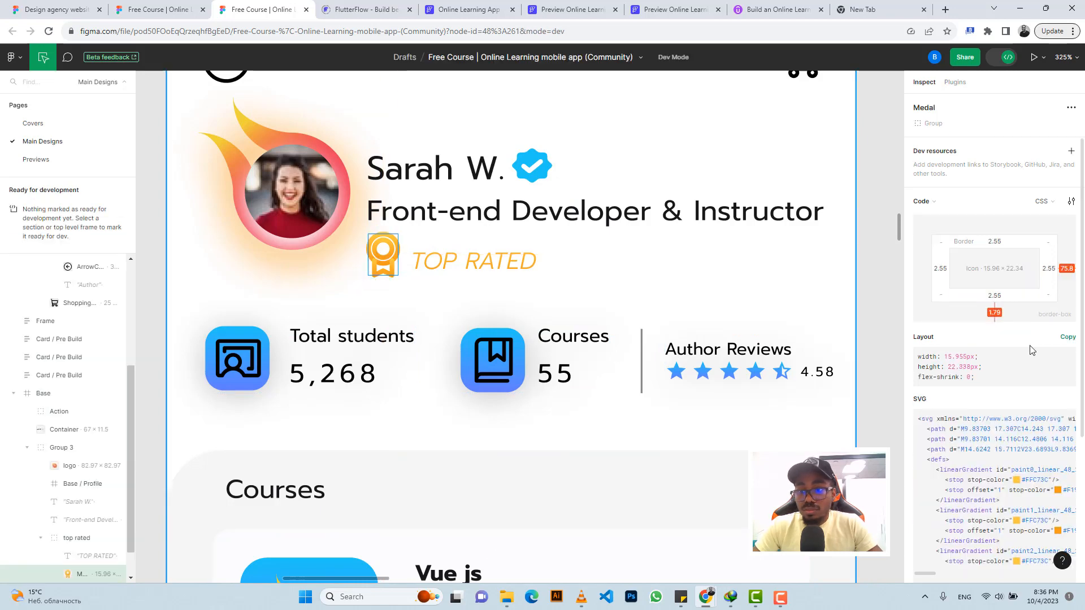
pyautogui.scroll(-4, 1028, 350)
pyautogui.click(923, 525)
pyautogui.scroll(-4, 938, 481)
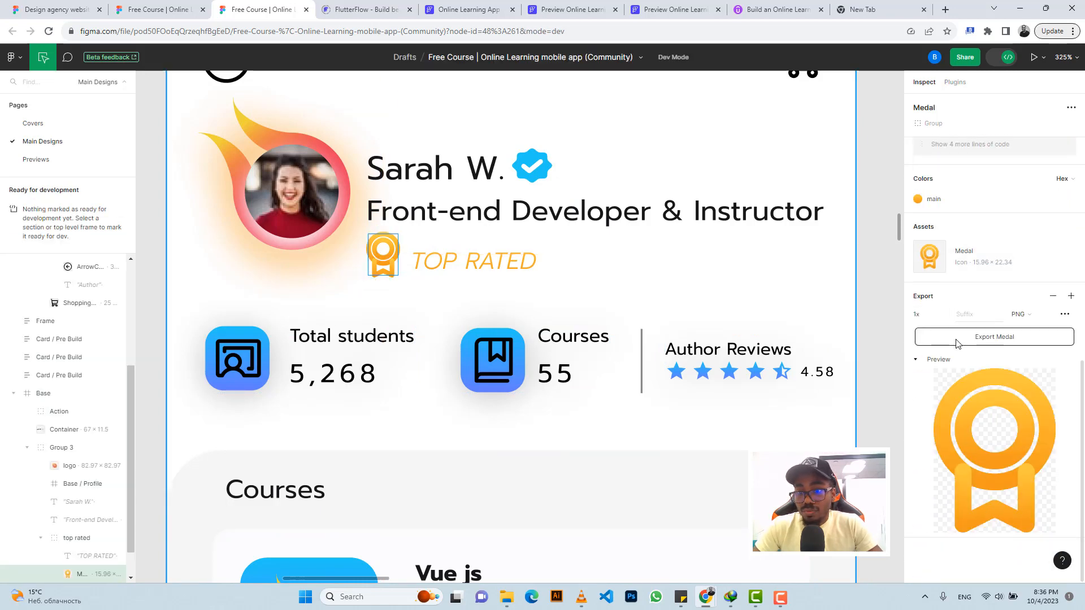
pyautogui.click(957, 339)
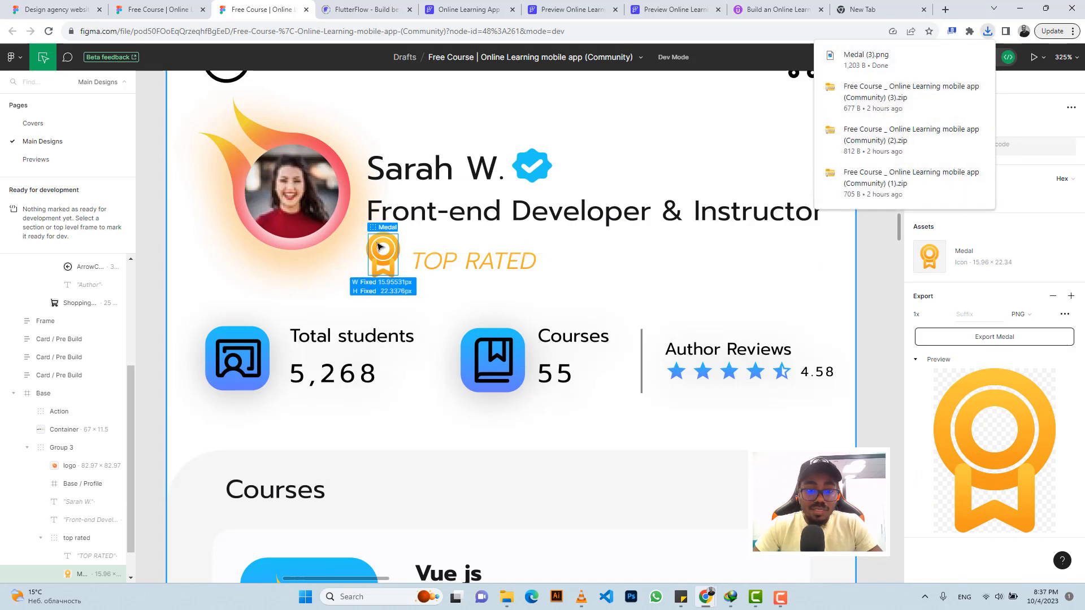
# - In FlutterFlow, add an Image widget to the profile Column and set its width to 16 px and height to 22 px
pyautogui.click(469, 9)
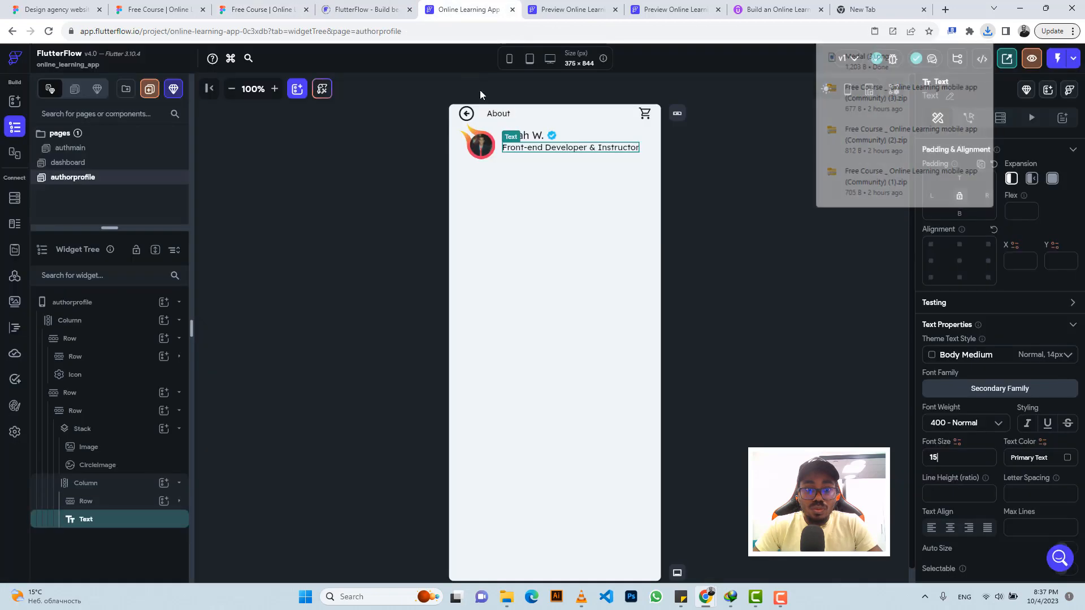
pyautogui.click(581, 135)
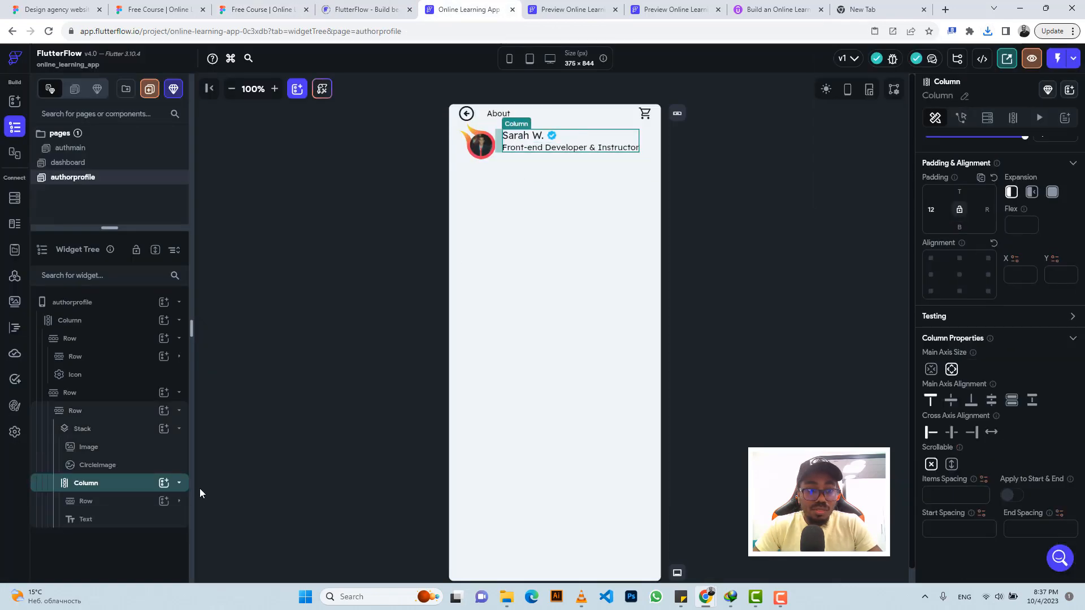
pyautogui.click(161, 485)
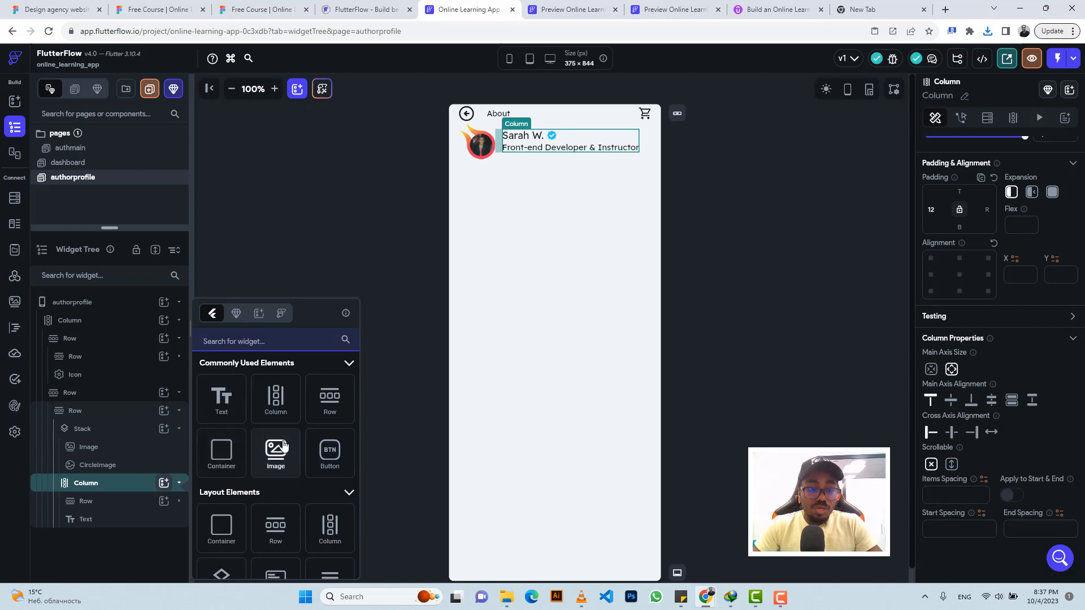
pyautogui.click(275, 451)
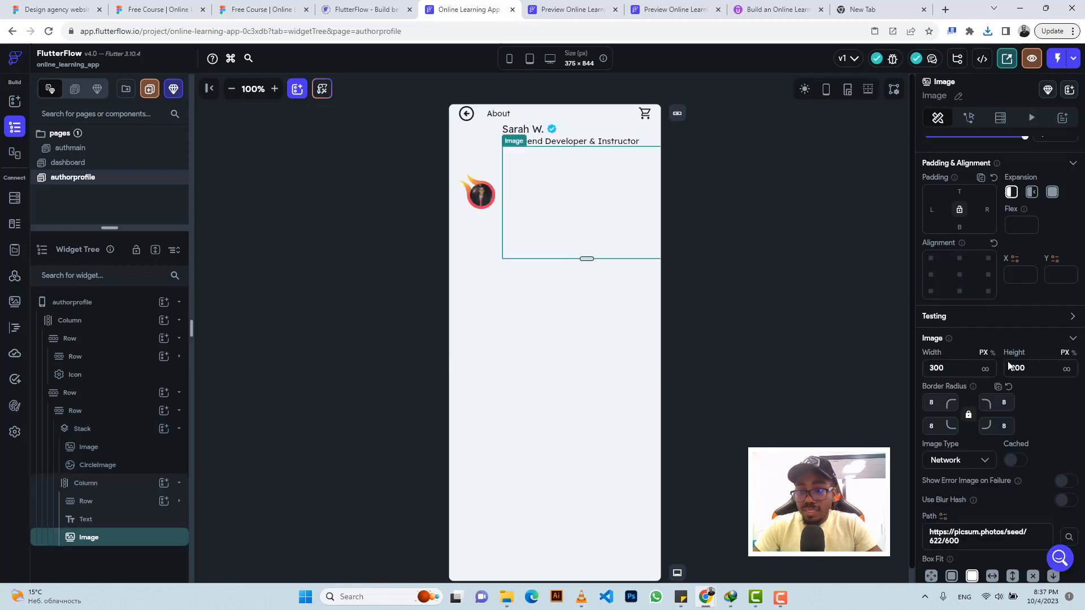
pyautogui.moveTo(948, 368); pyautogui.dragTo(919, 371)
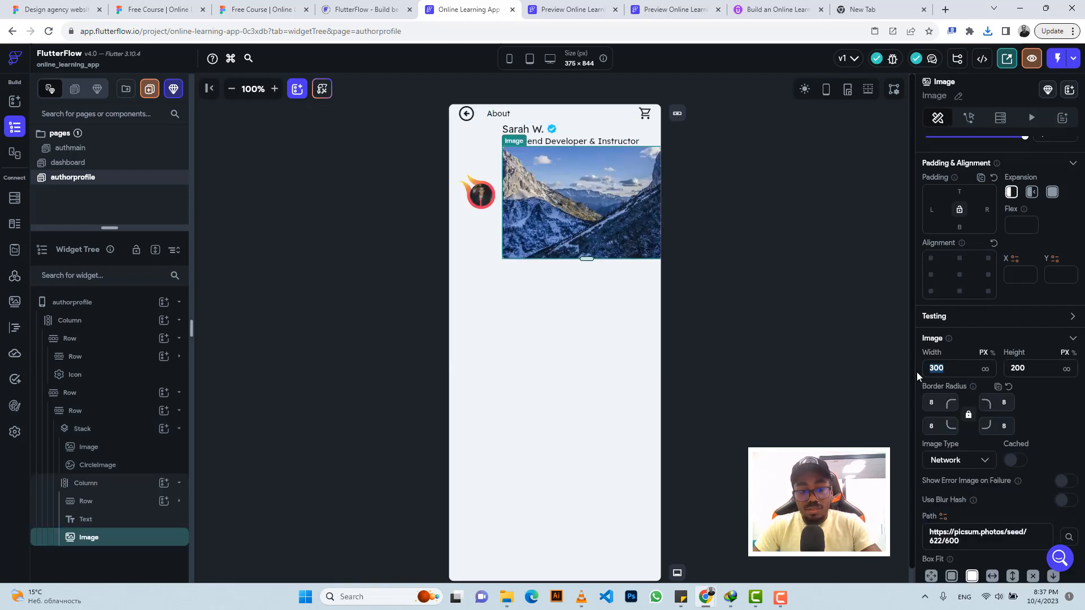
pyautogui.write('16')
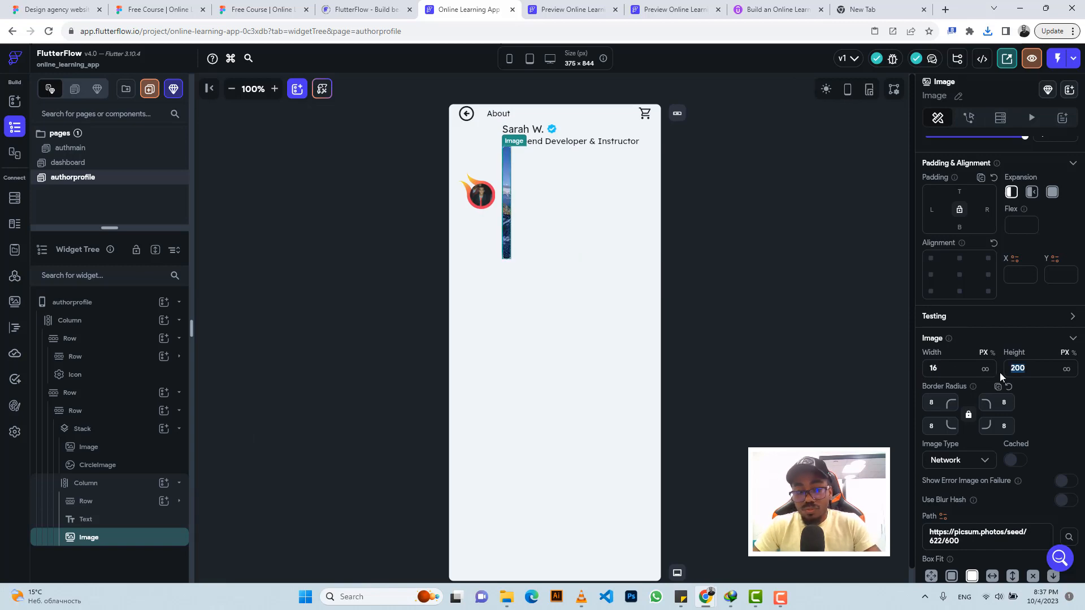
pyautogui.write('22')
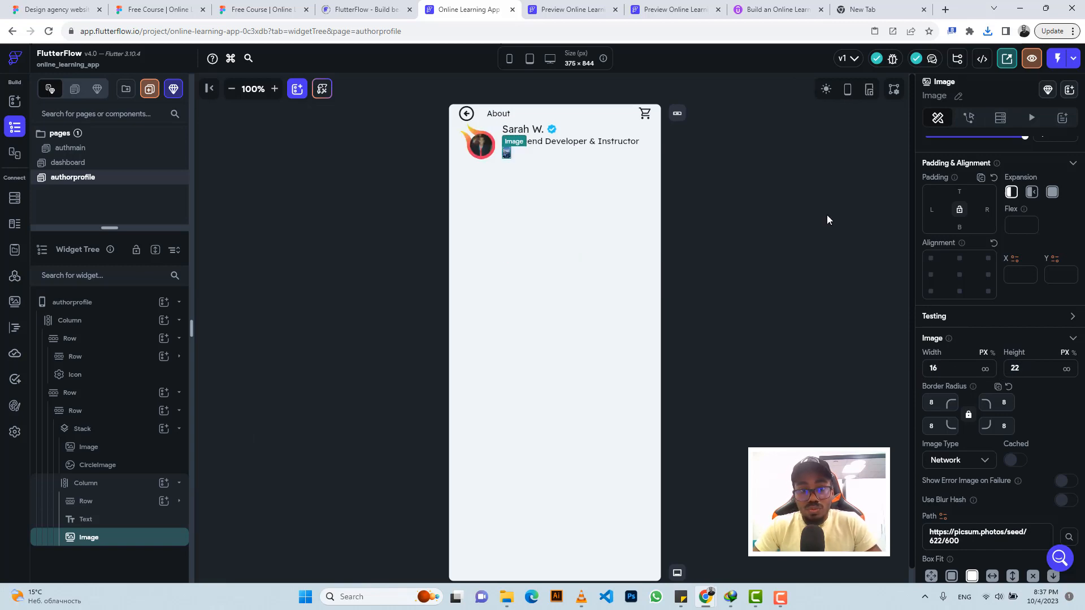
# - Compare the image with the Figma medal and clear the border radius on all its corners in FlutterFlow
pyautogui.click(288, 5)
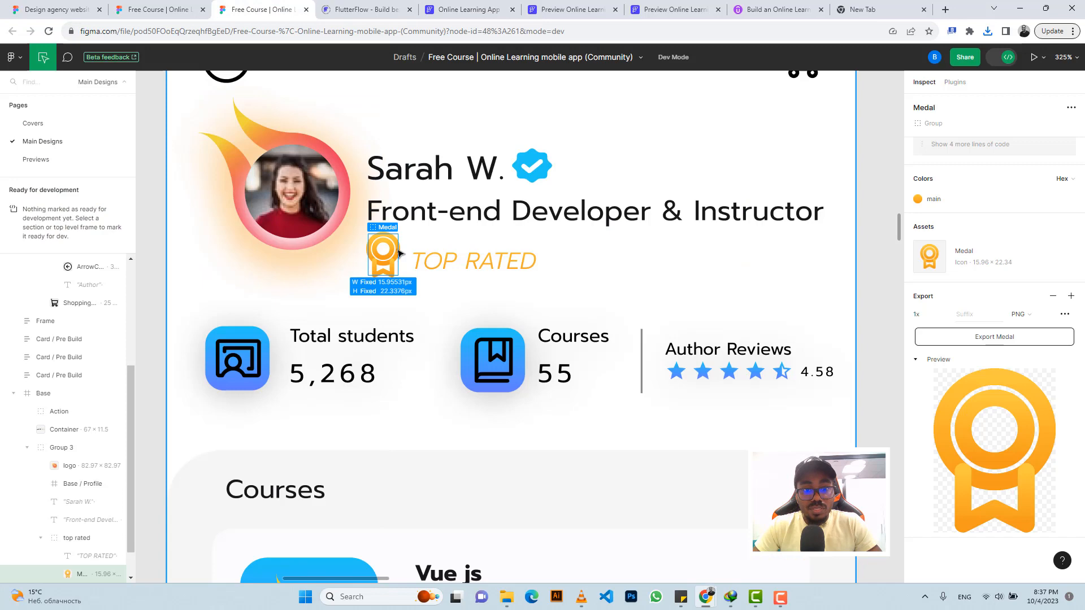
pyautogui.click(480, 9)
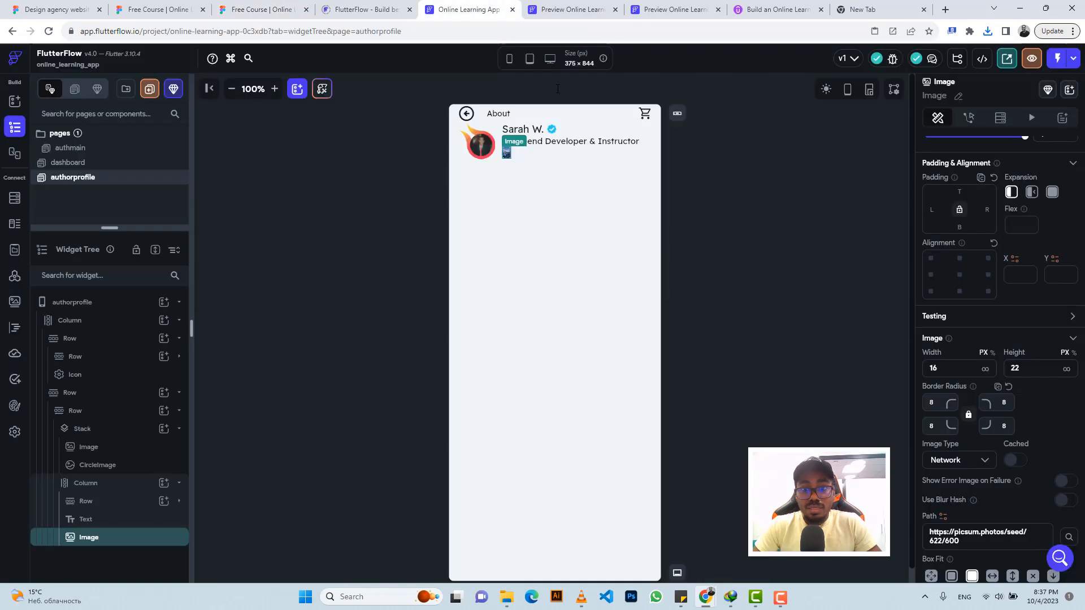
pyautogui.click(941, 403)
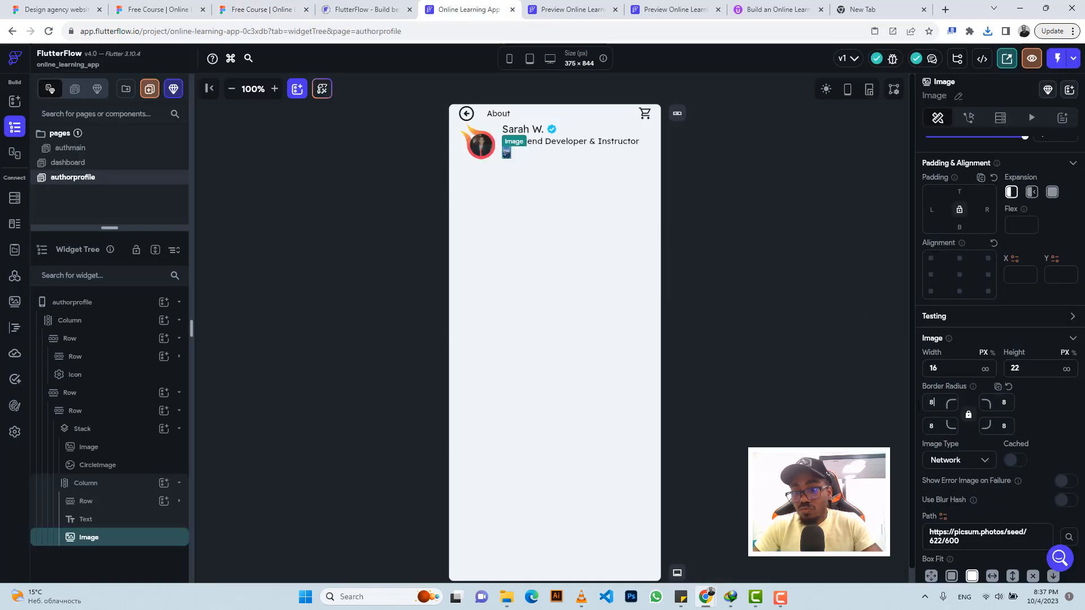
pyautogui.press('BackSpace')
# - Change the image type to Asset and upload Medal (3).png from the Downloads folder as its asset image
pyautogui.click(963, 461)
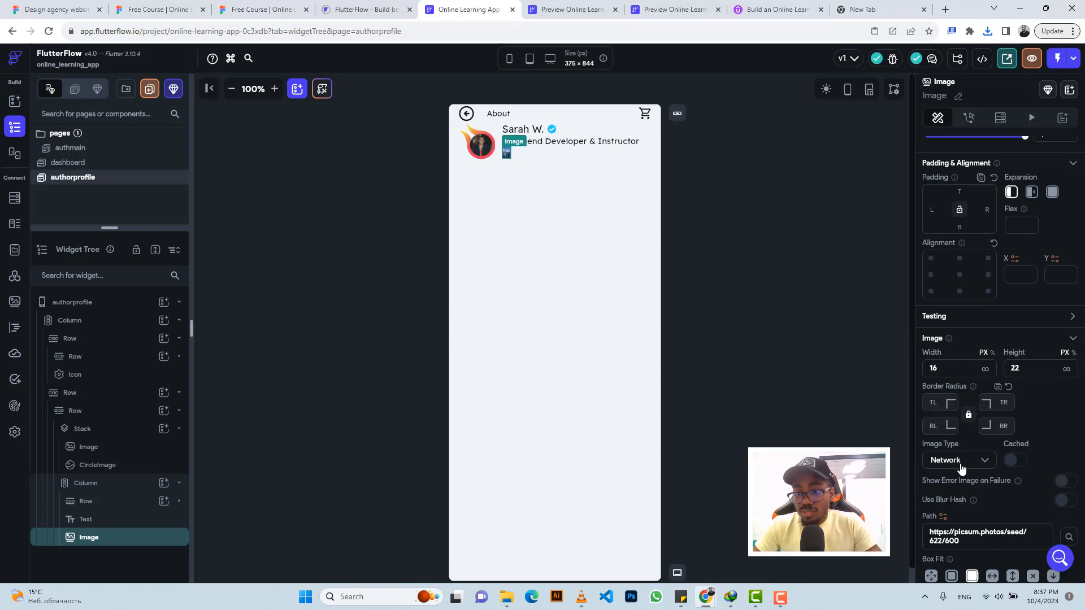
pyautogui.click(961, 488)
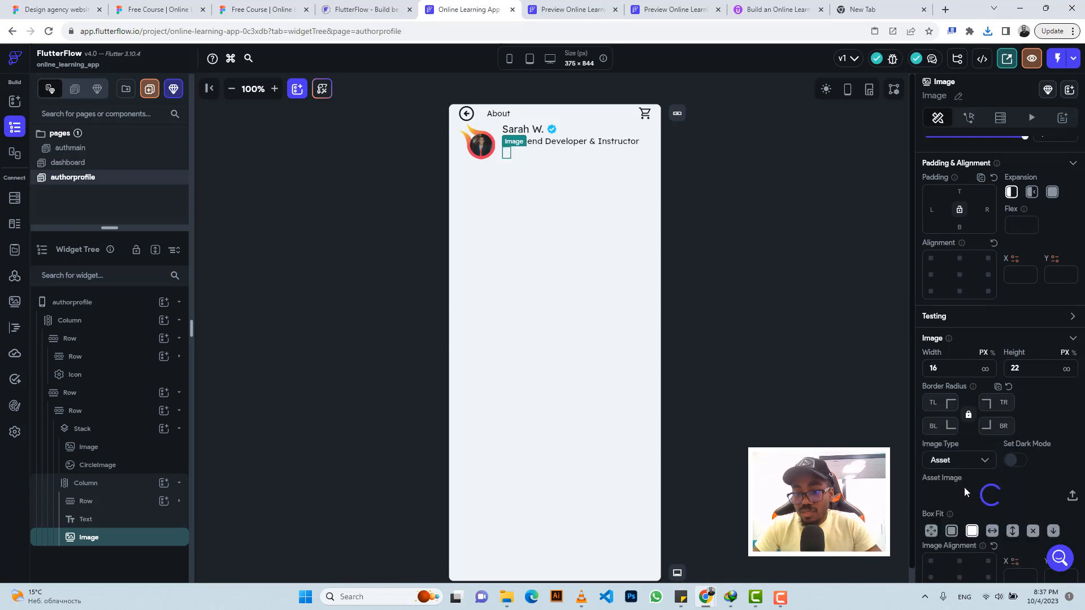
pyautogui.click(1072, 497)
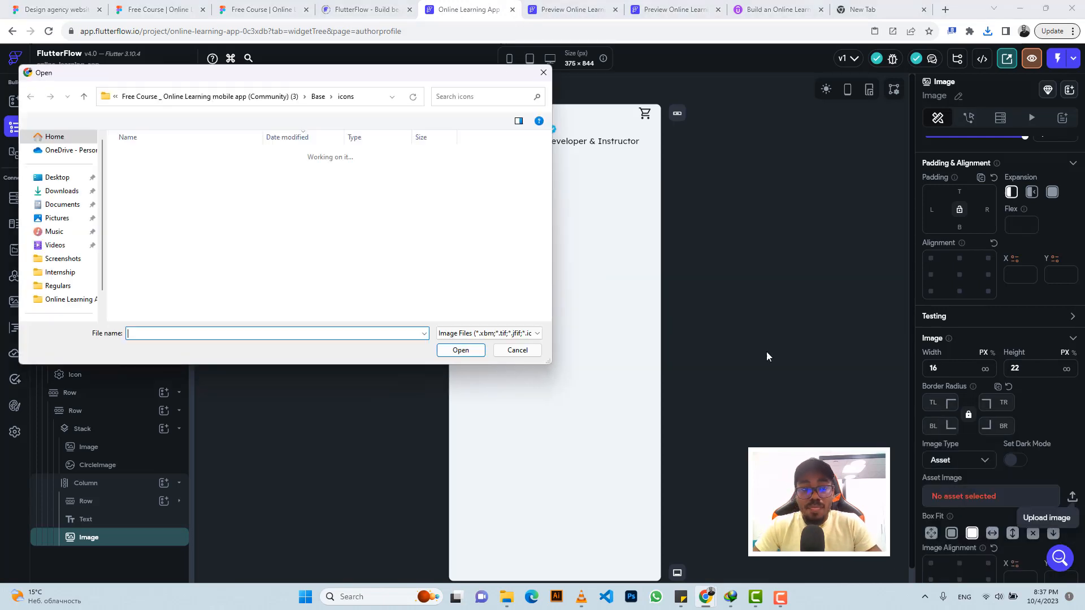
pyautogui.click(50, 194)
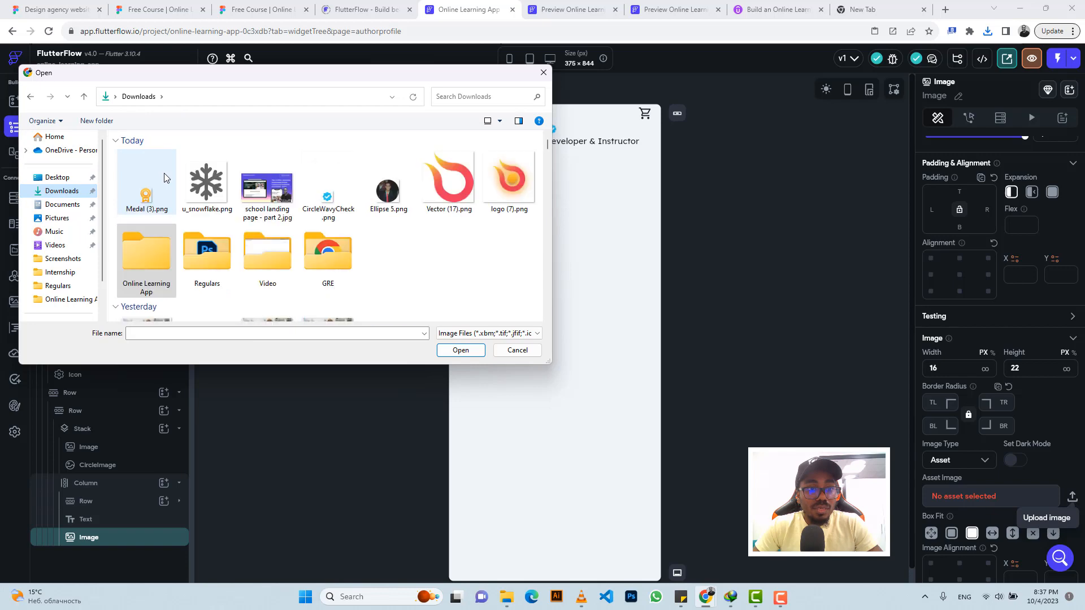
pyautogui.click(146, 201)
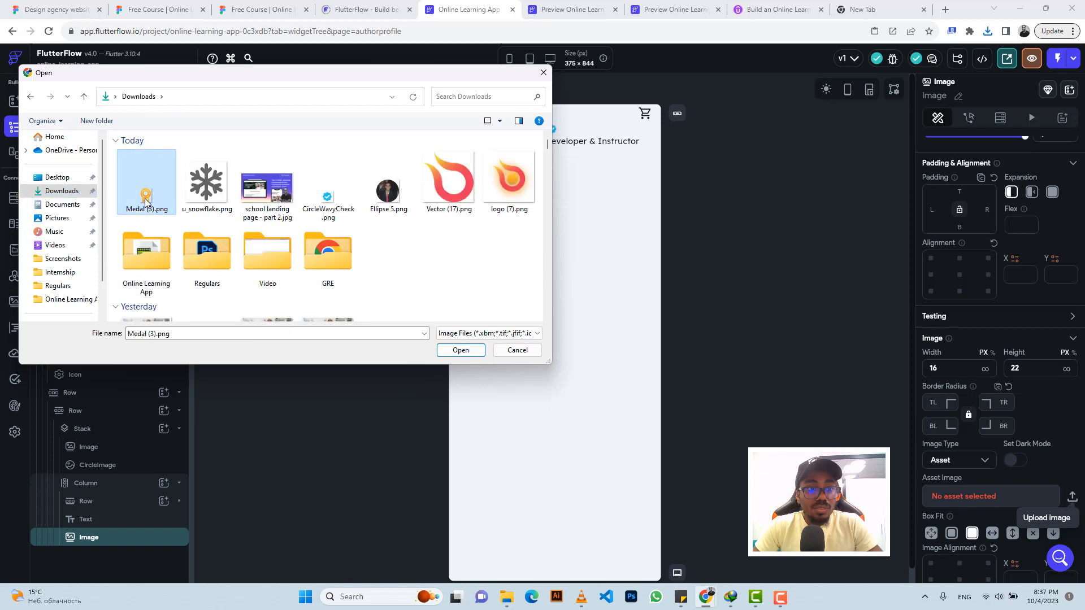
pyautogui.click(474, 355)
# - Copy the content of the "TOP RATED" text beside the medal in the Figma design
pyautogui.click(257, 9)
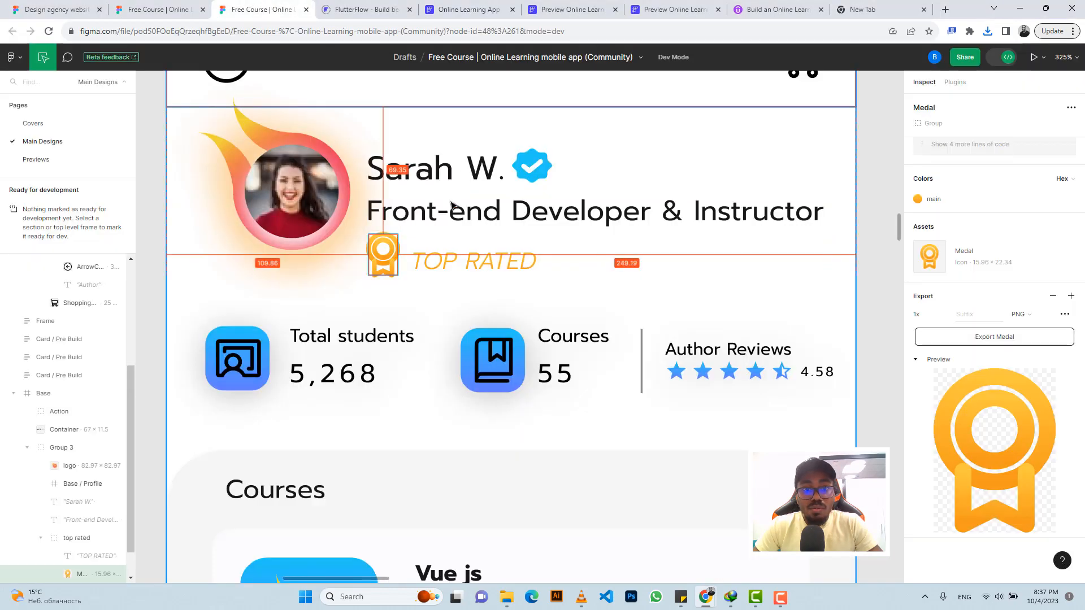
pyautogui.click(440, 266)
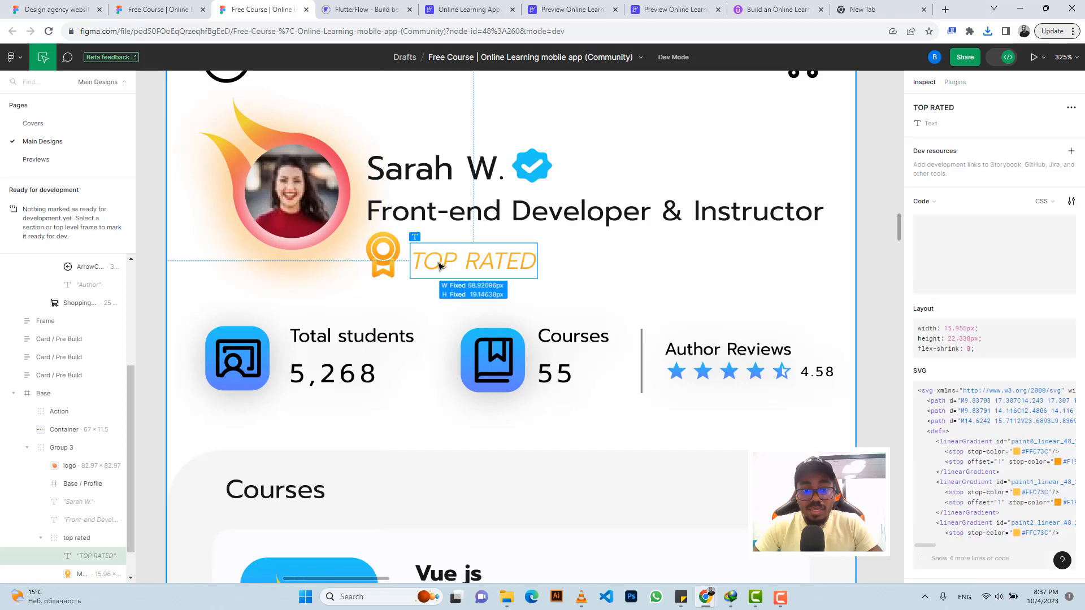
pyautogui.scroll(-1, 1004, 460)
pyautogui.scroll(-2, 1005, 459)
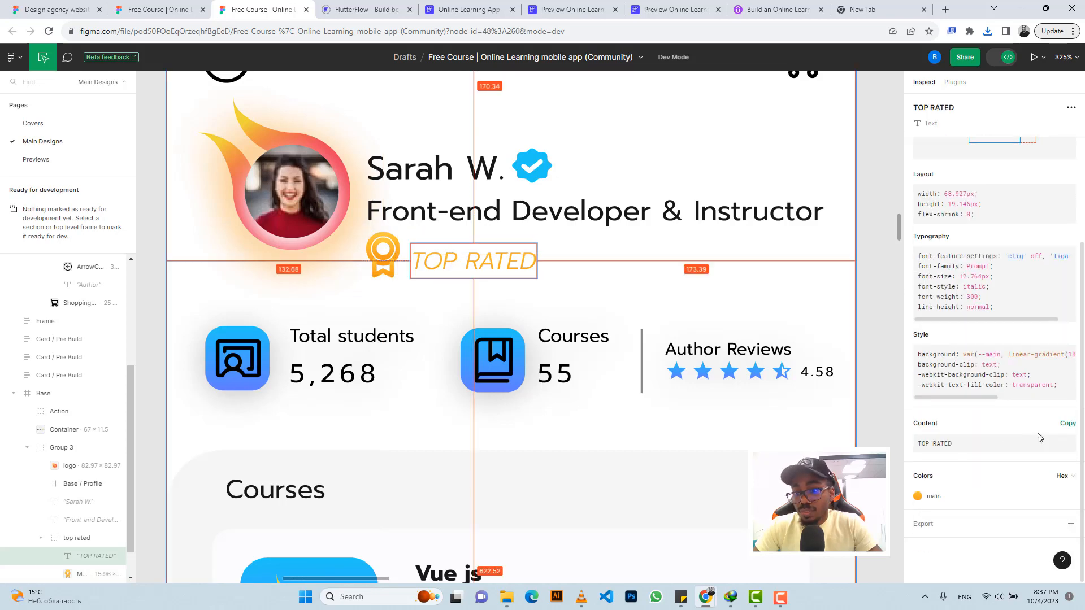
pyautogui.click(1066, 429)
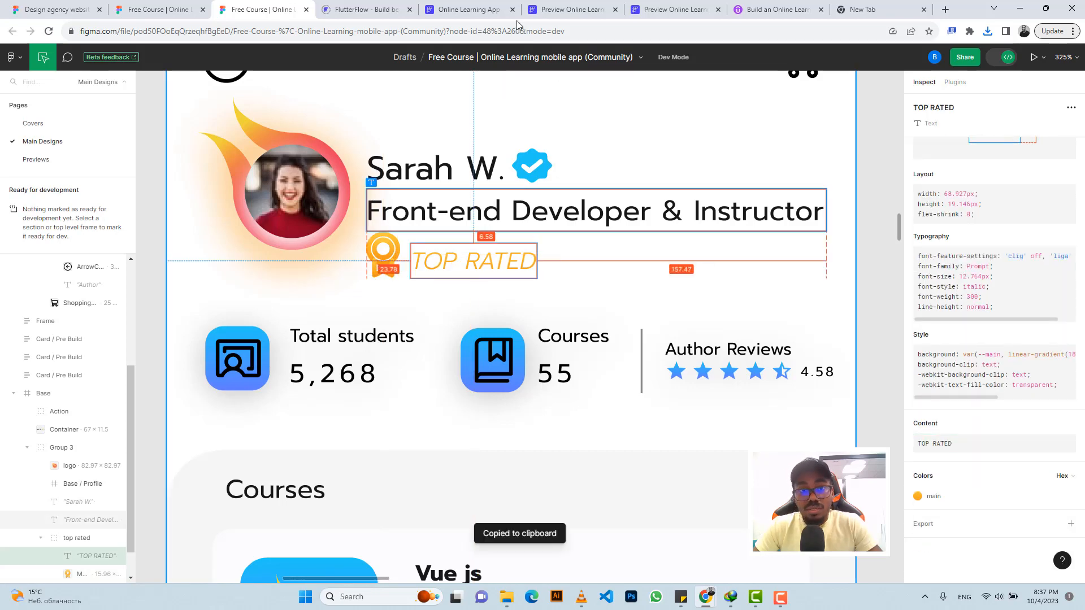
# - Back in FlutterFlow, wrap the medal Image widget in a Row
pyautogui.click(480, 8)
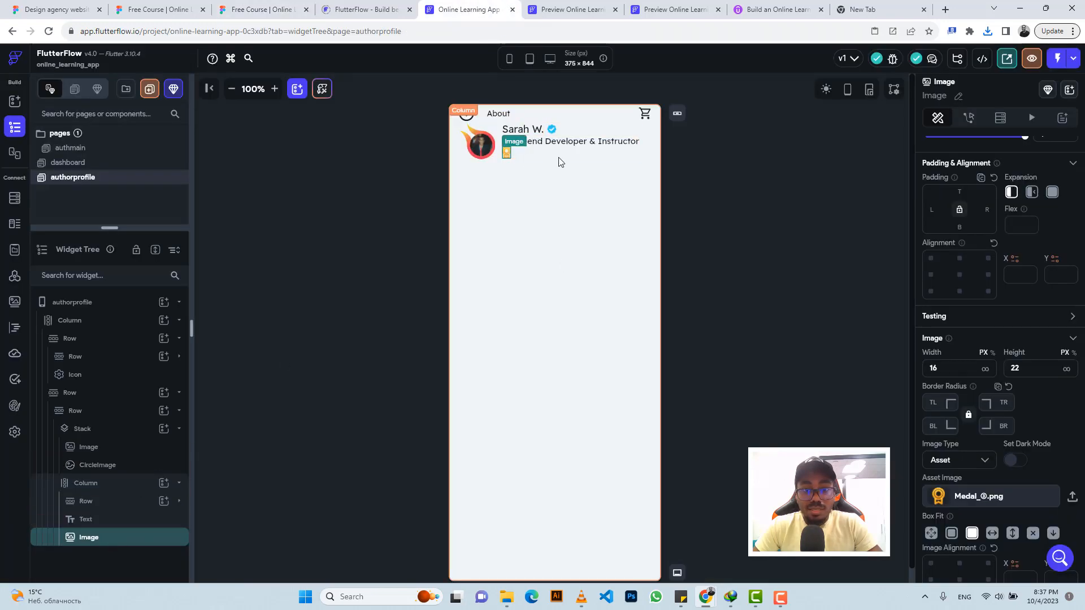
pyautogui.rightClick(111, 543)
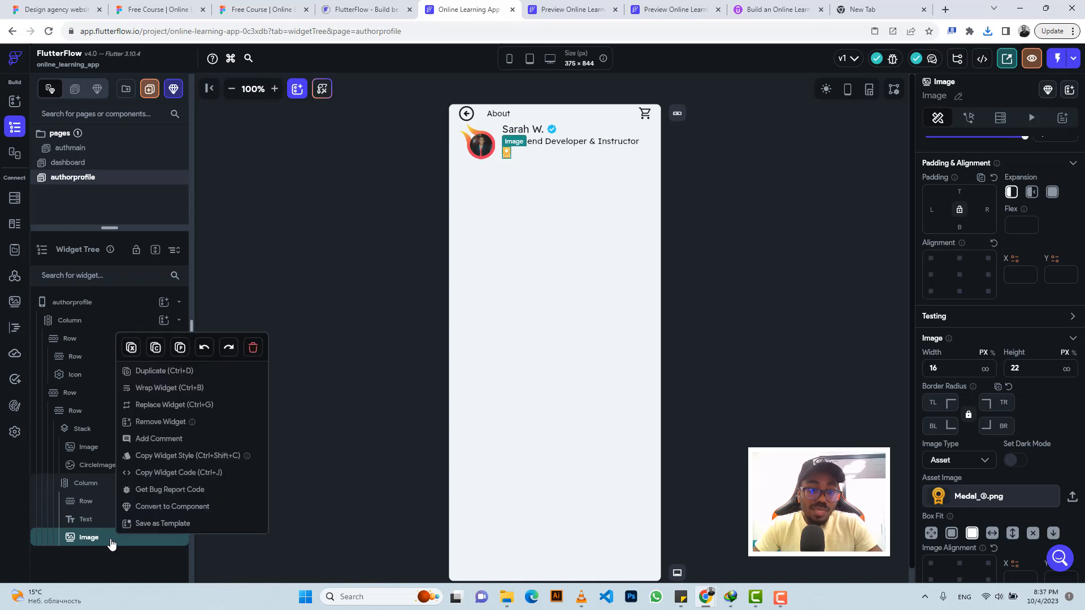
pyautogui.click(161, 388)
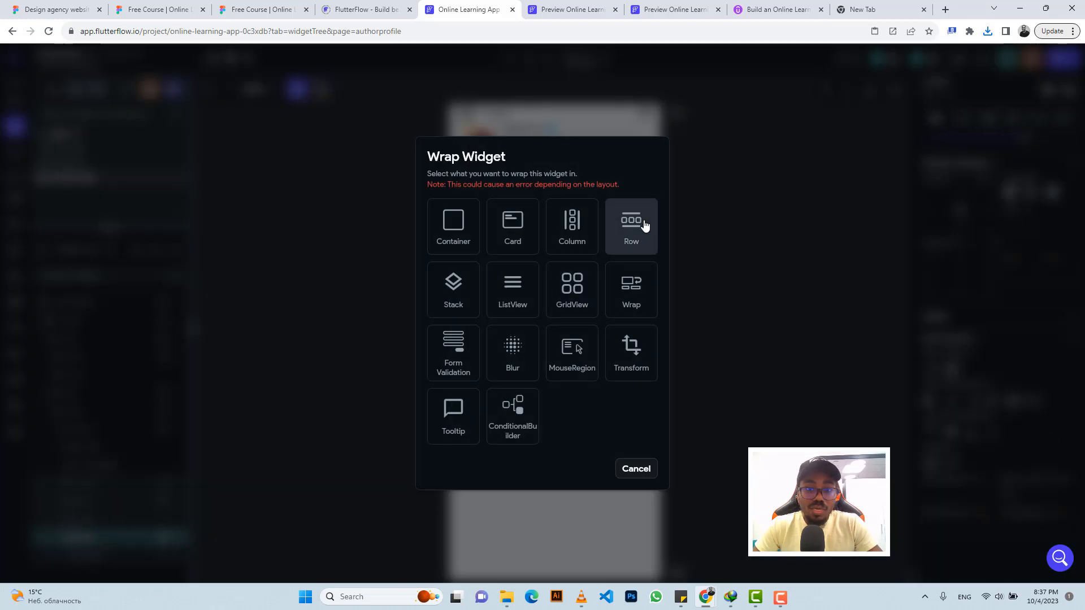
pyautogui.click(644, 225)
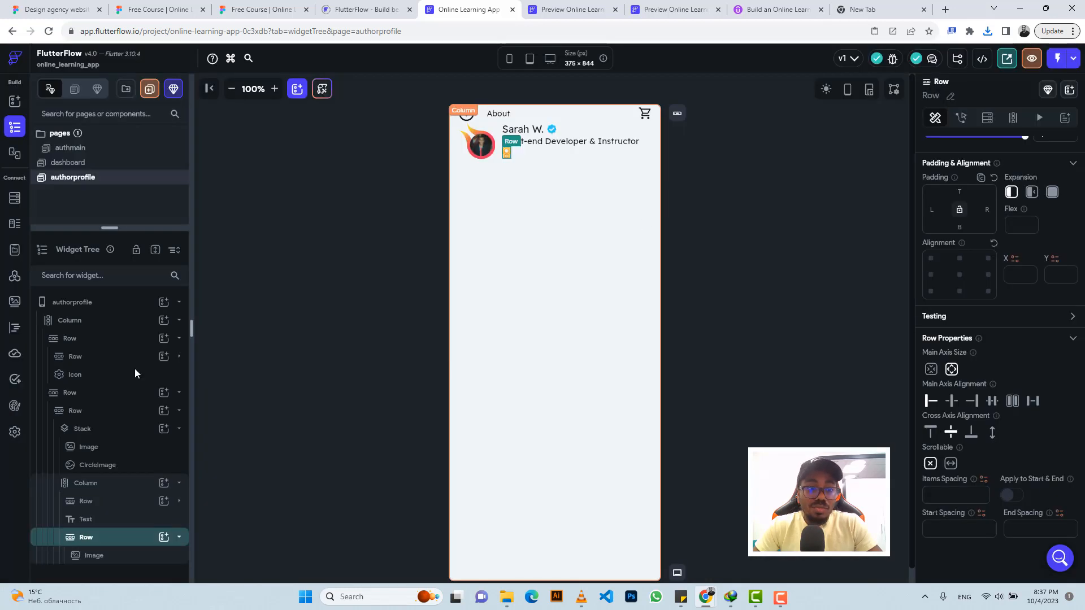
# - Add a Text widget to the medal Row and set its text to "TOP RATED"
pyautogui.click(163, 537)
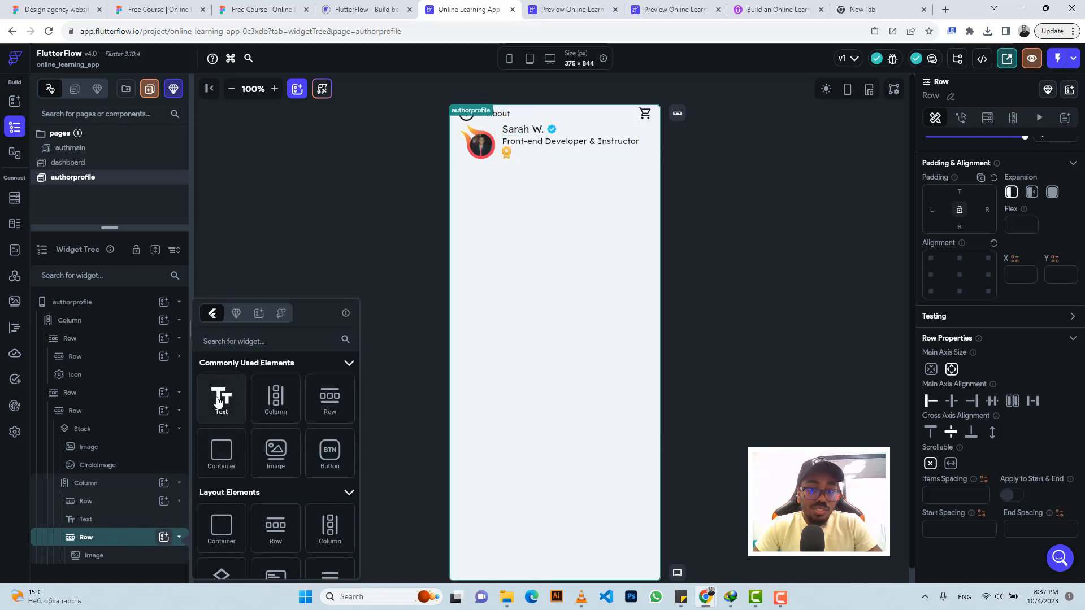
pyautogui.click(219, 398)
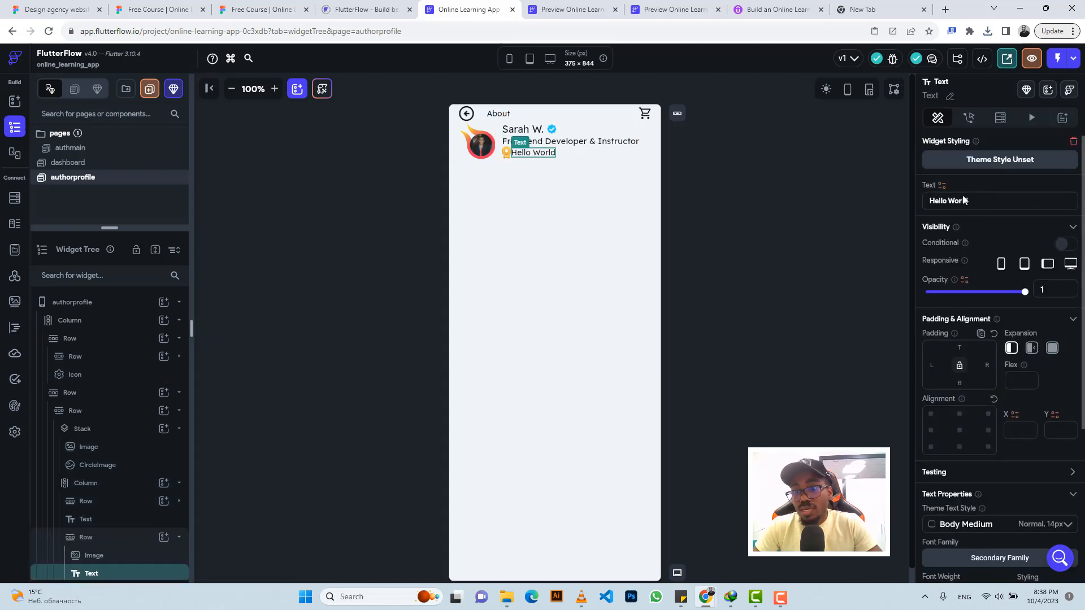
pyautogui.tripleClick(964, 200)
pyautogui.write('TOP RATED')
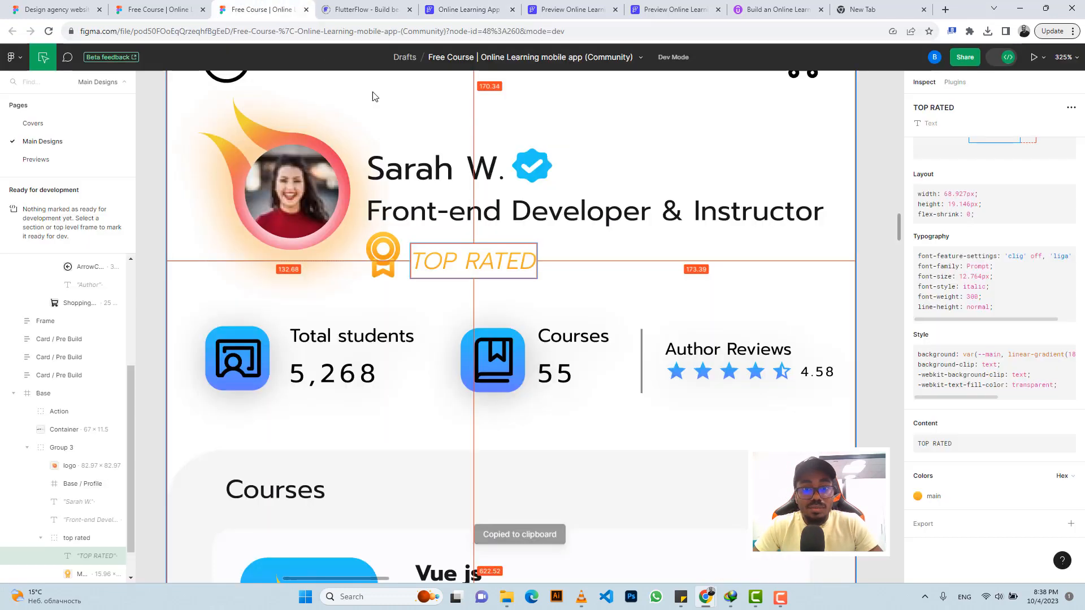
# - Switch to the Figma design and copy the first gradient color, #FFC73C, from the "TOP RATED" text's style code
pyautogui.click(260, 9)
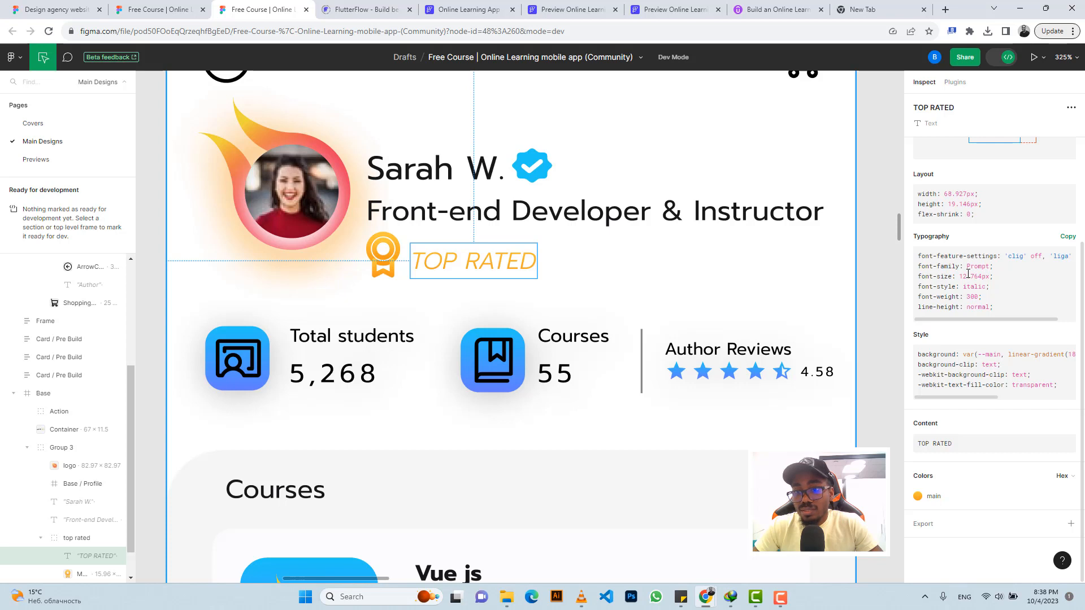
pyautogui.moveTo(935, 498)
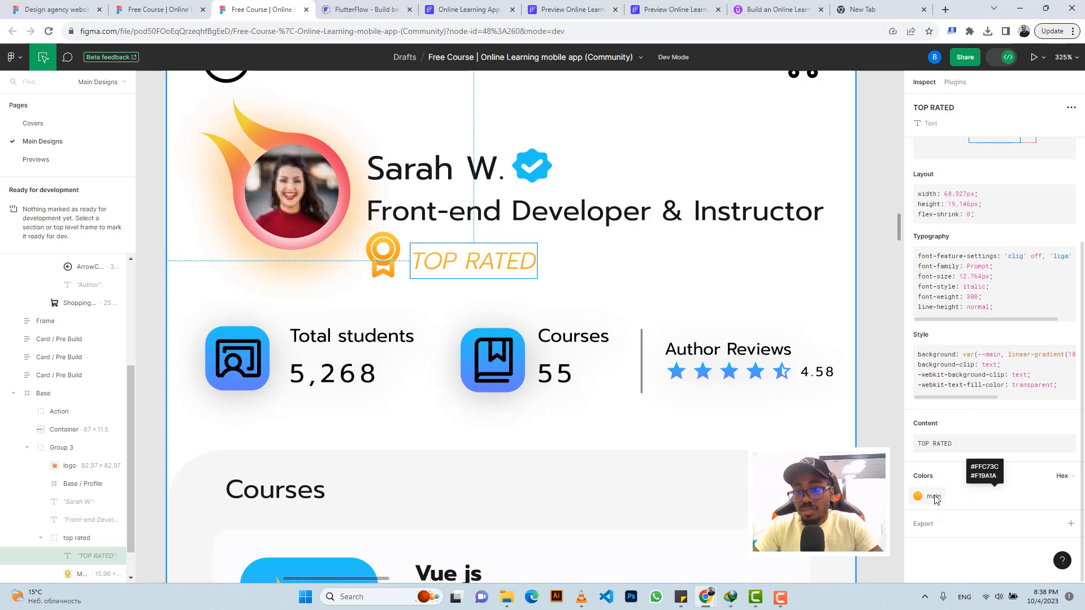
pyautogui.moveTo(958, 397); pyautogui.dragTo(1038, 402)
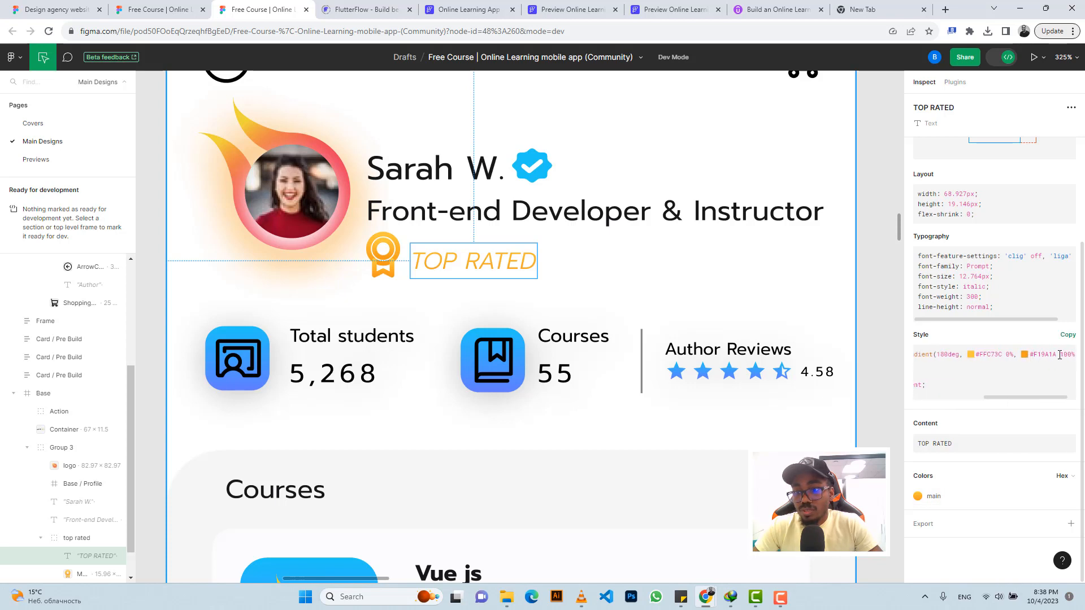
pyautogui.moveTo(1000, 356); pyautogui.dragTo(983, 358)
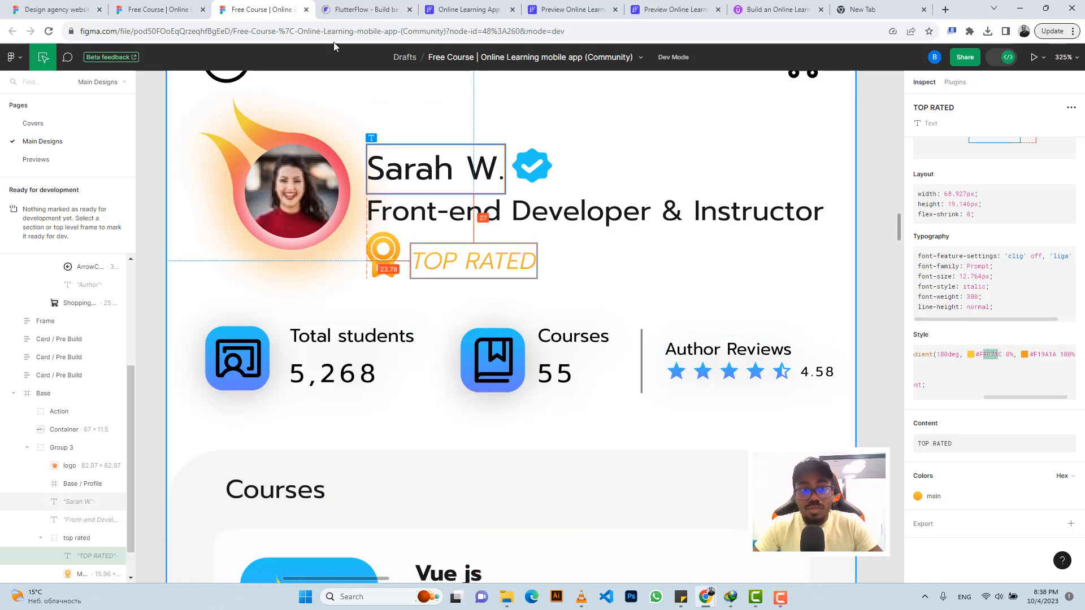
# - Back in FlutterFlow, set the left padding of the "TOP RATED" text to 7
pyautogui.click(453, 11)
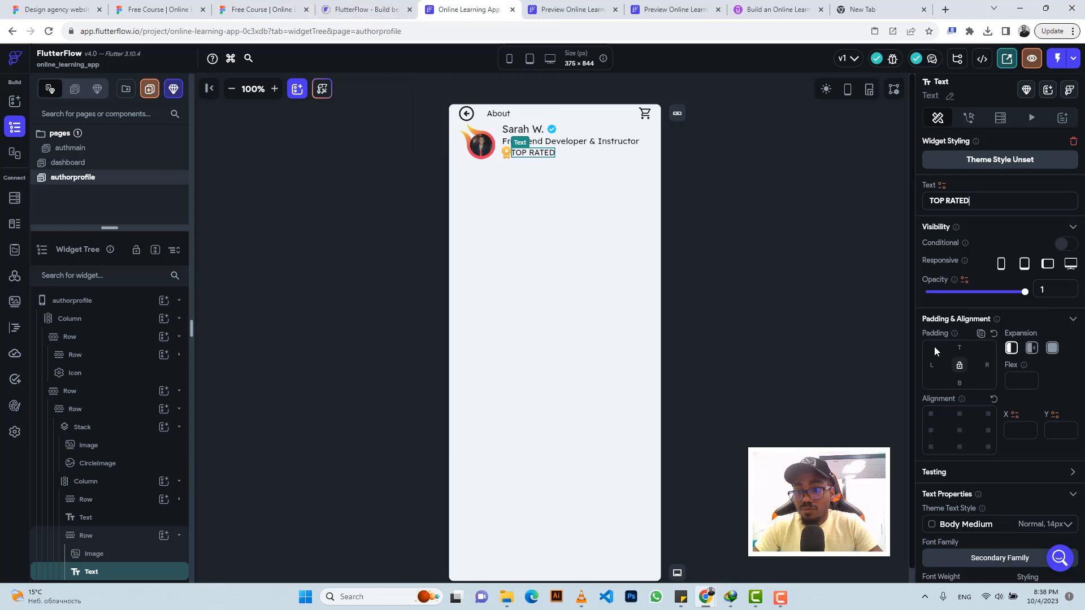
pyautogui.click(934, 365)
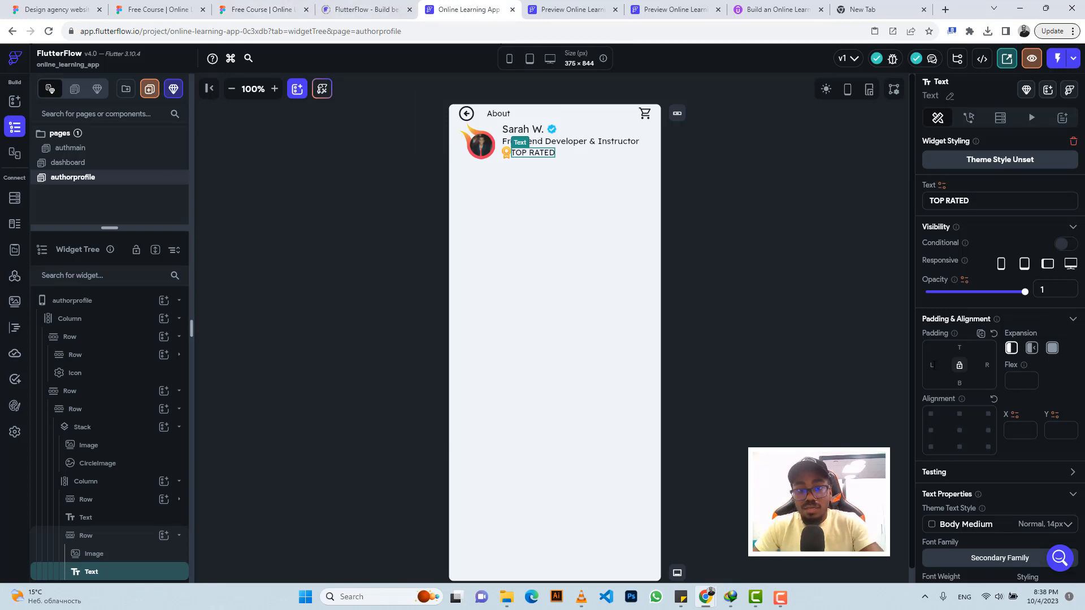
pyautogui.write('7')
# - Recheck the gradient color in Figma, then enable the gradient on FlutterFlow's "TOP RATED" text with Color 1 set to #ffc73c
pyautogui.click(263, 9)
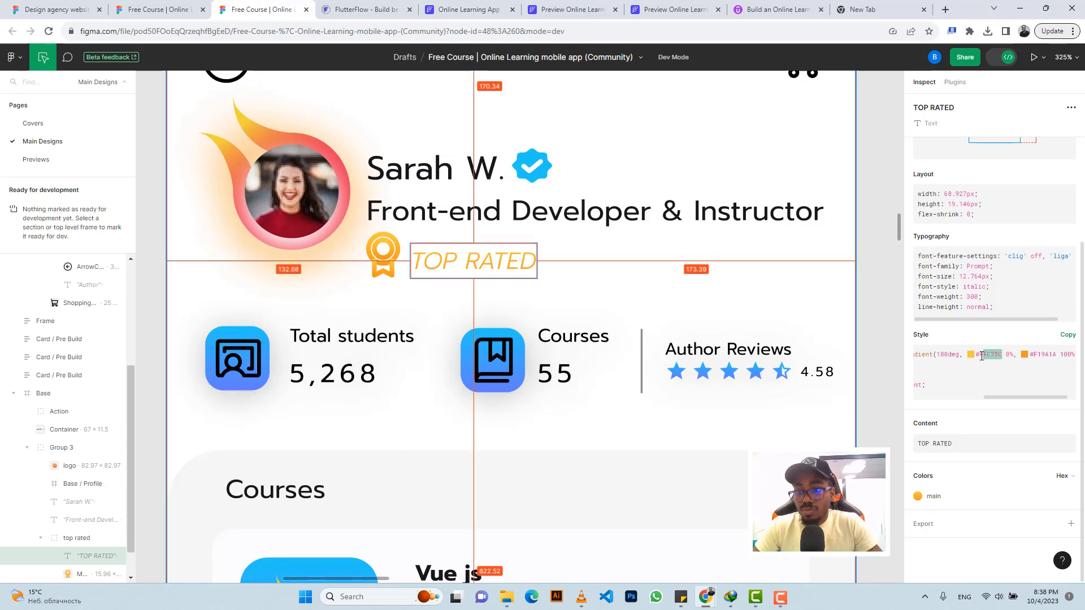
pyautogui.click(468, 10)
pyautogui.scroll(-4, 990, 449)
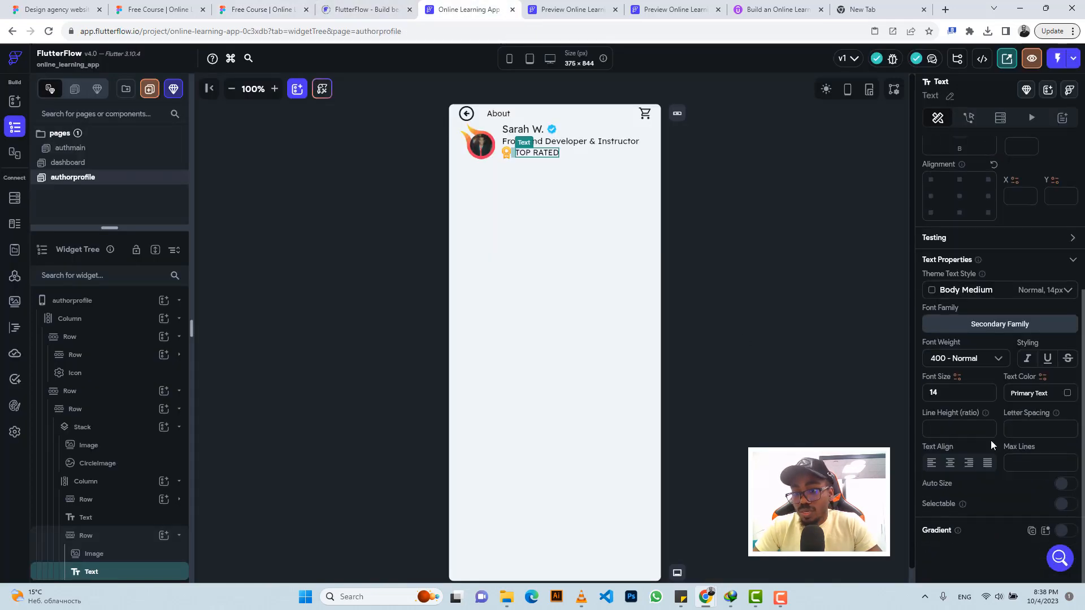
pyautogui.click(1066, 534)
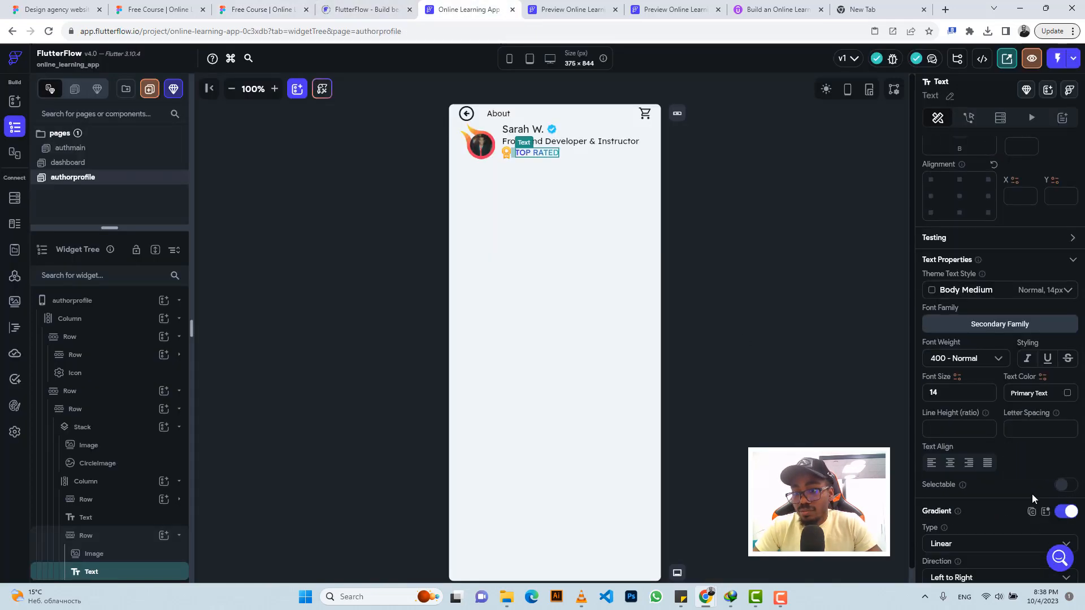
pyautogui.scroll(-2, 1031, 494)
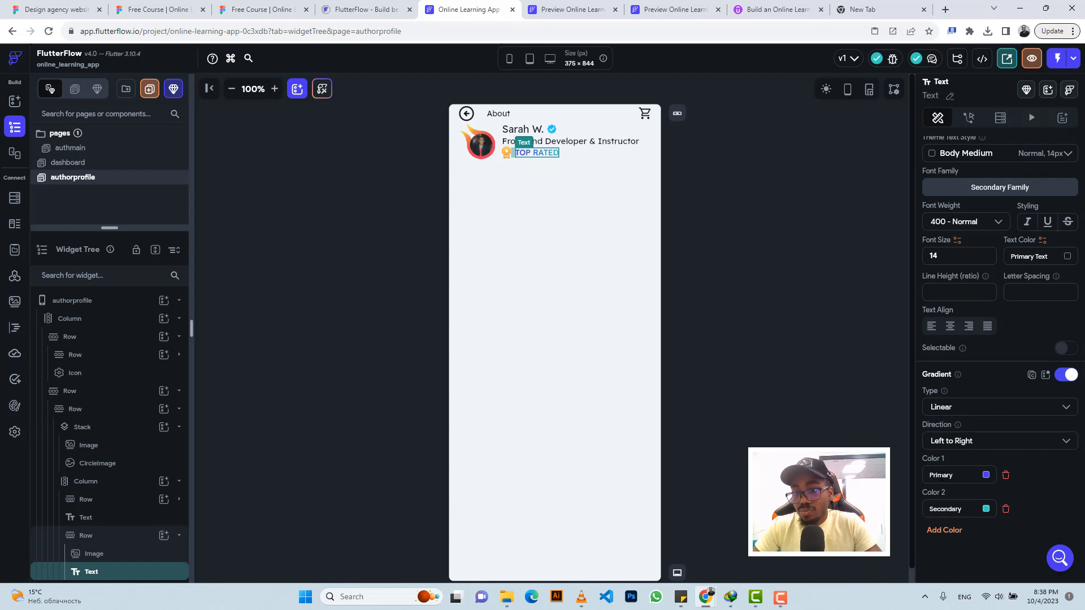
pyautogui.click(941, 474)
pyautogui.hotkey('ctrl', 'v')
pyautogui.press('Return')
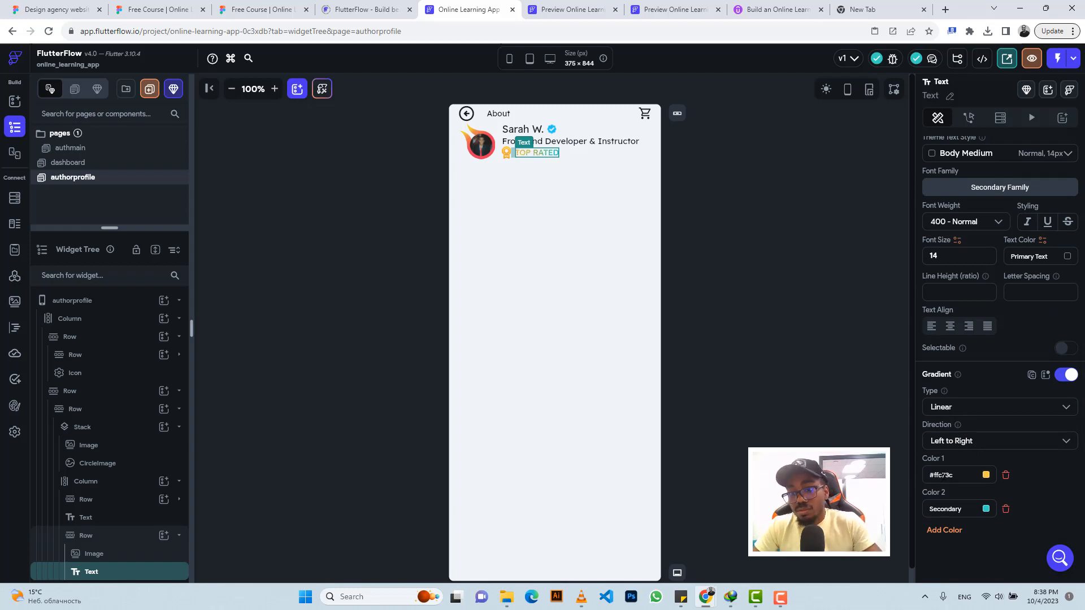
# - Copy the second gradient color, #F19A1A, from Figma and set it as Color 2 of the "TOP RATED" text gradient in FlutterFlow
pyautogui.click(262, 9)
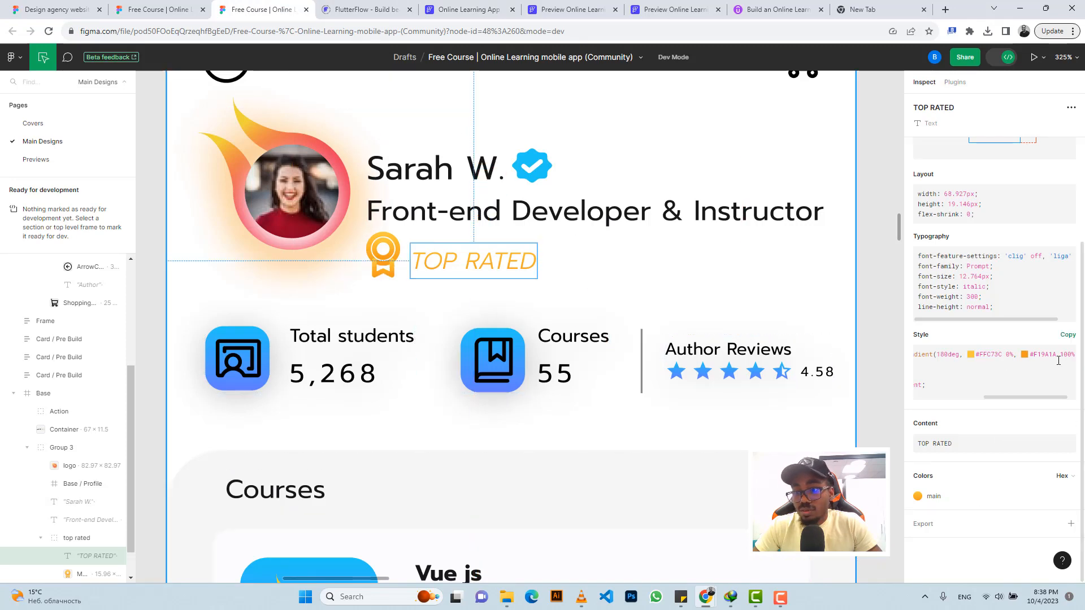
pyautogui.moveTo(1058, 355); pyautogui.dragTo(1035, 355)
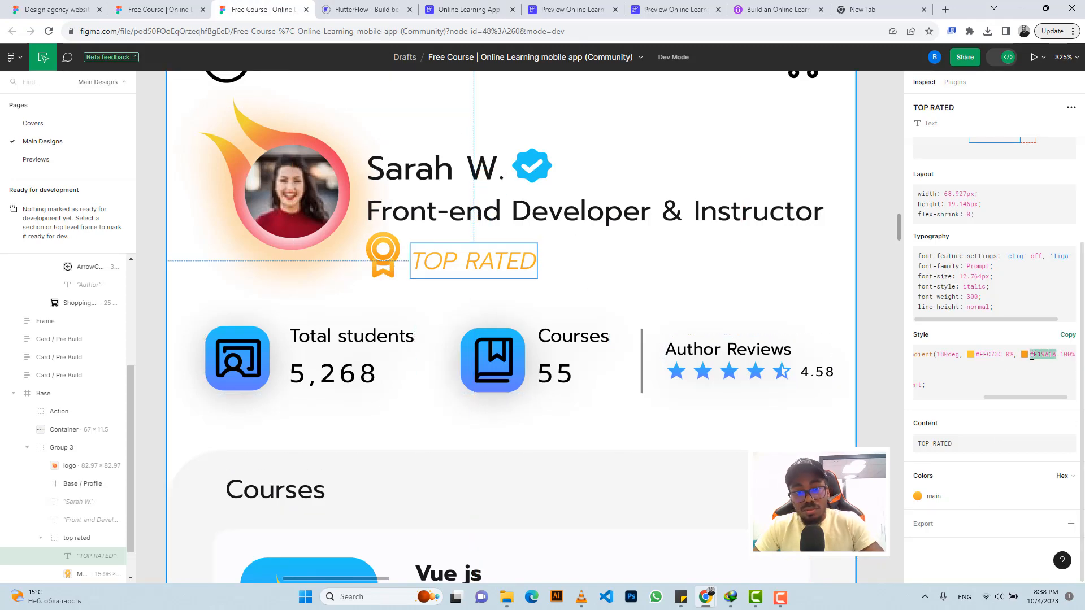
pyautogui.click(464, 10)
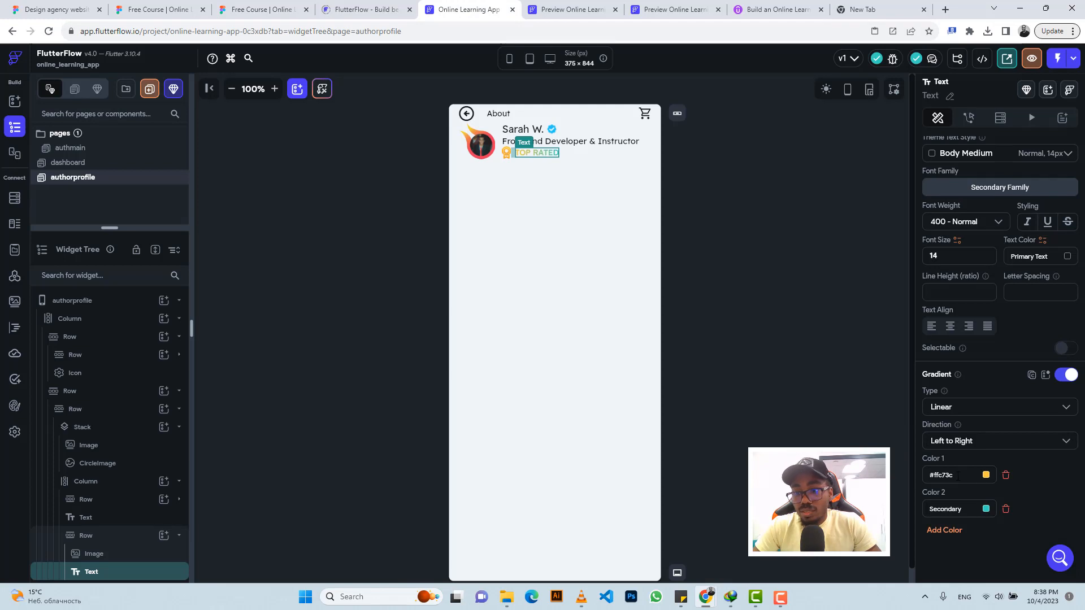
pyautogui.click(943, 510)
pyautogui.hotkey('ctrl', 'v')
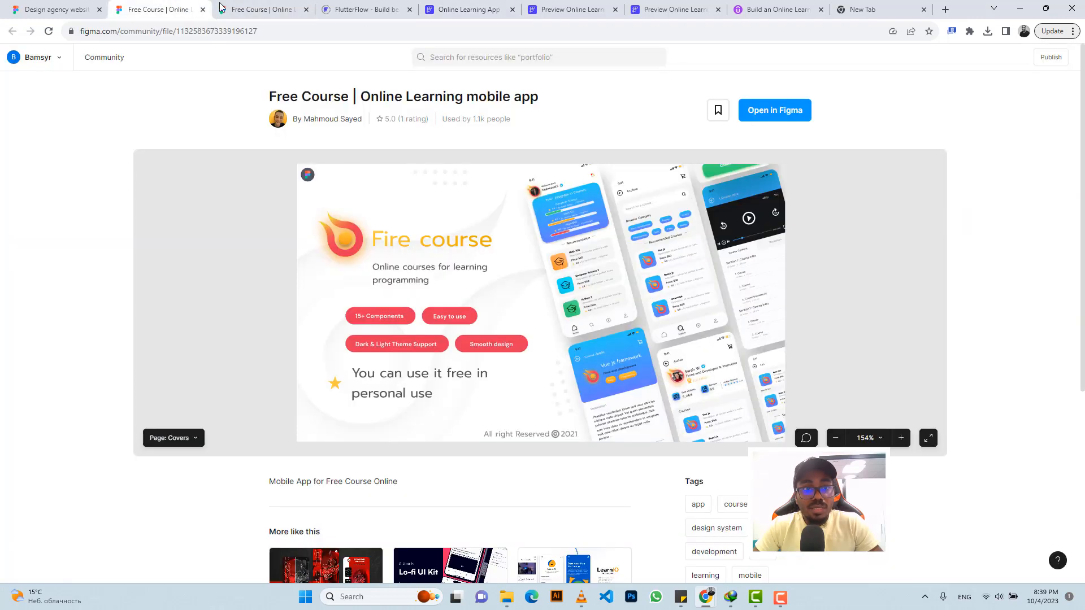
# - Compare the author details row in FlutterFlow with the Figma design, inspecting the logo group's size and its spacing to the header and statistics
pyautogui.click(169, 9)
pyautogui.click(254, 8)
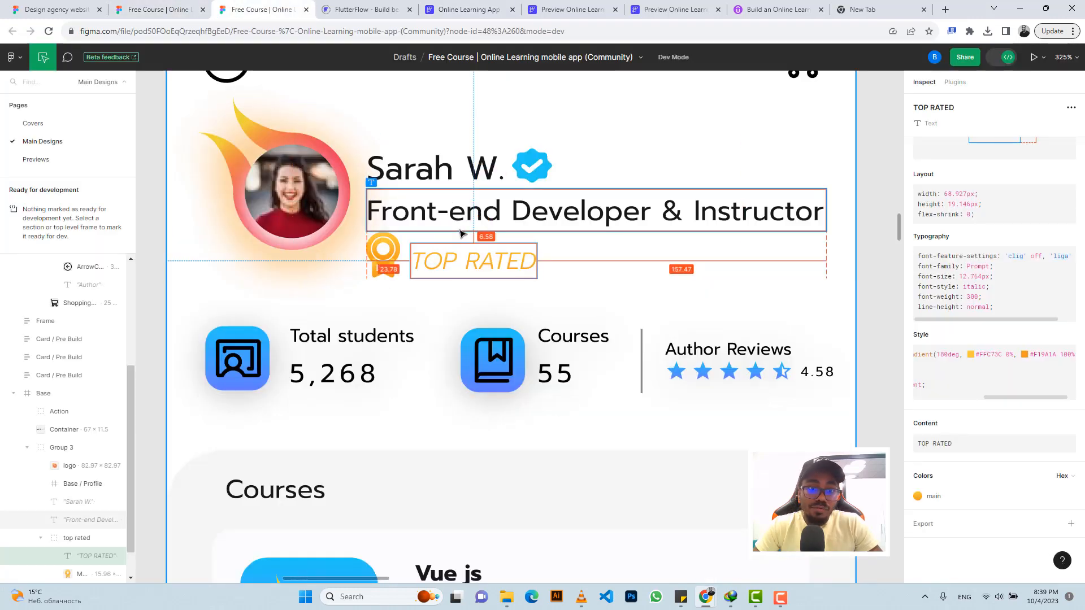
pyautogui.click(452, 8)
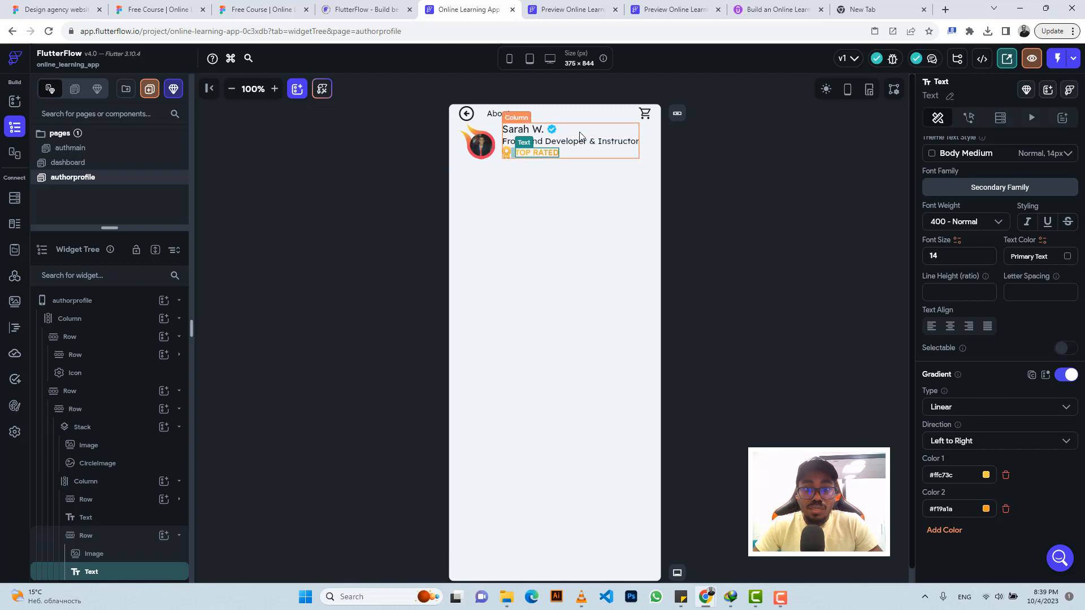
pyautogui.click(653, 157)
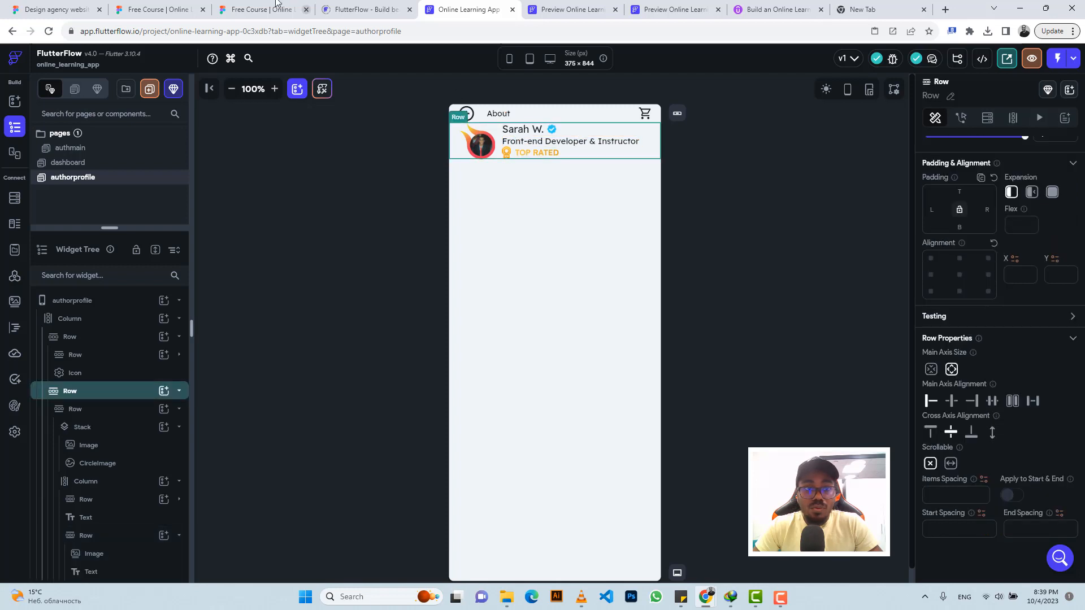
pyautogui.click(259, 9)
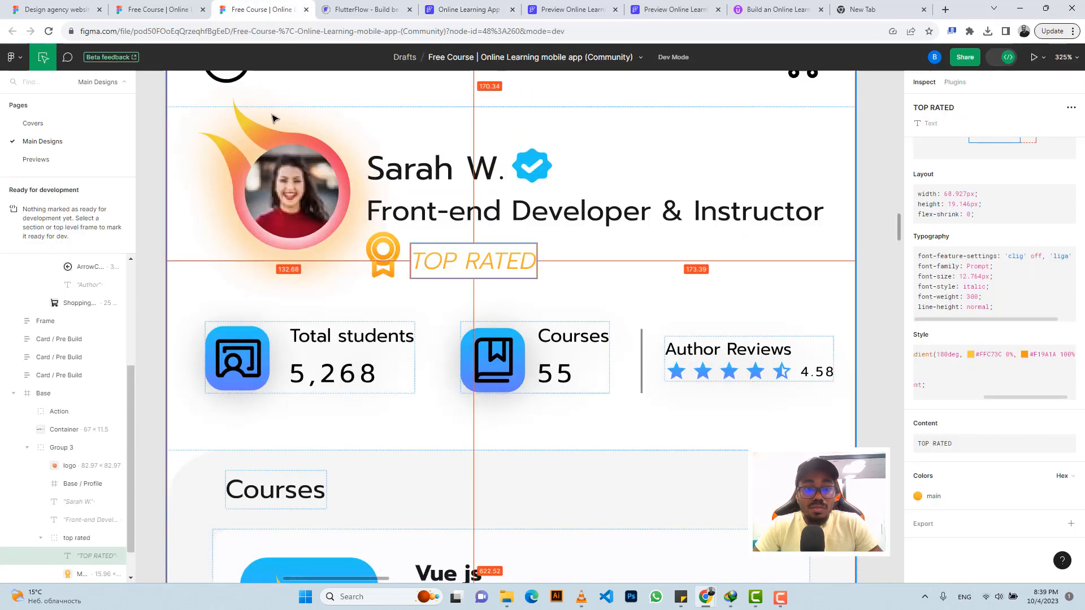
pyautogui.click(286, 134)
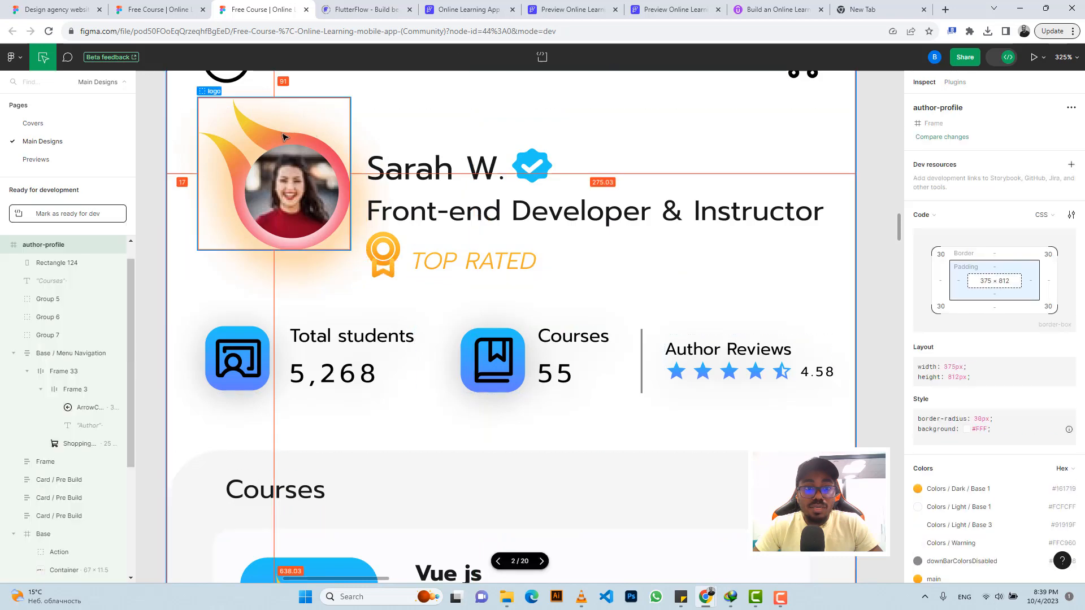
pyautogui.click(282, 136)
pyautogui.scroll(1, 245, 105)
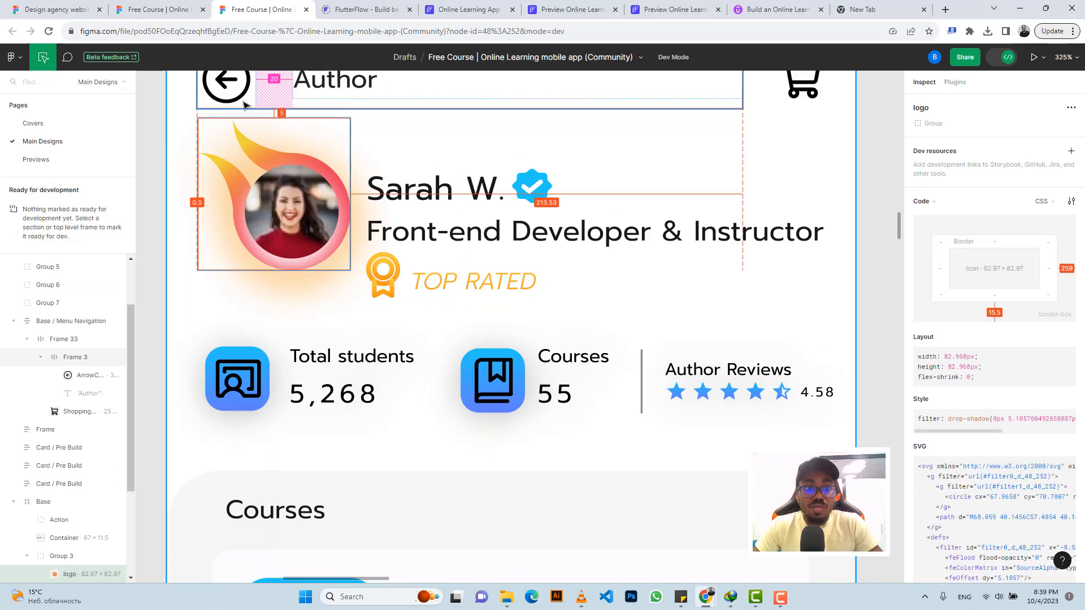
pyautogui.click(462, 9)
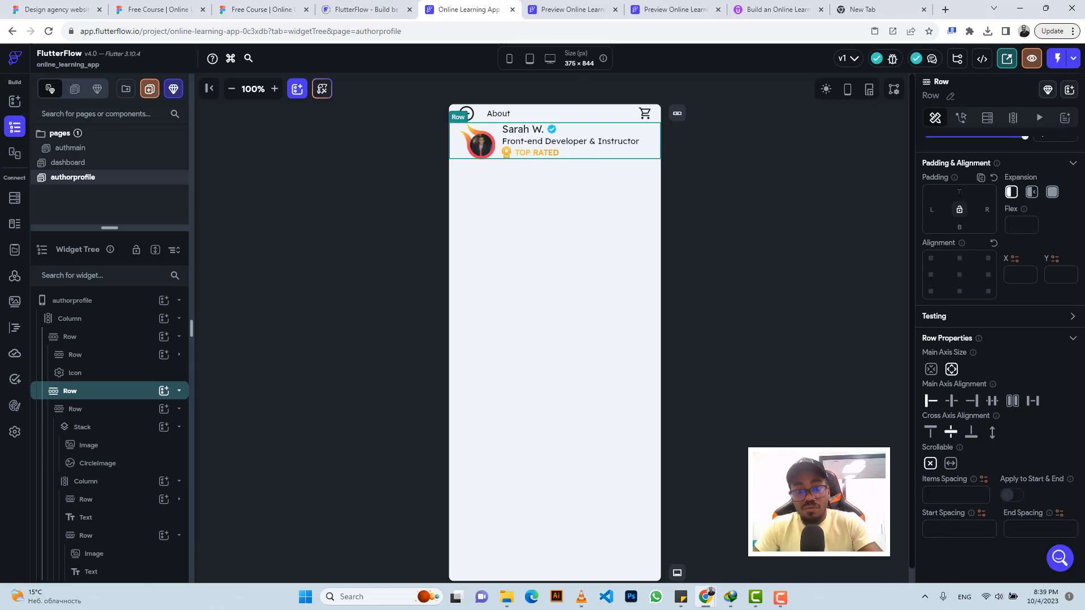
pyautogui.click(257, 9)
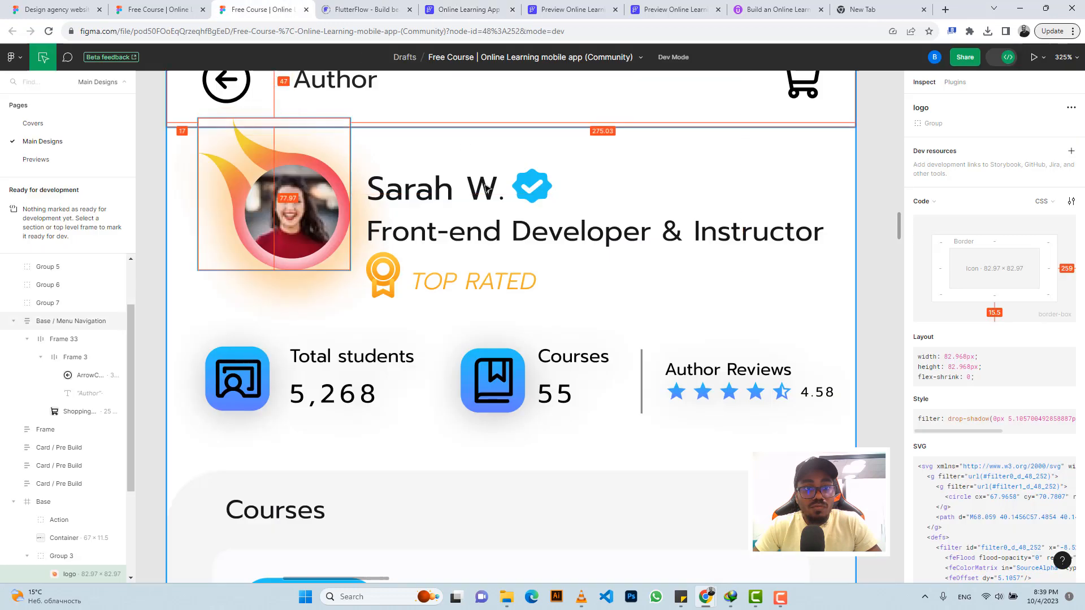
pyautogui.scroll(-3, 486, 192)
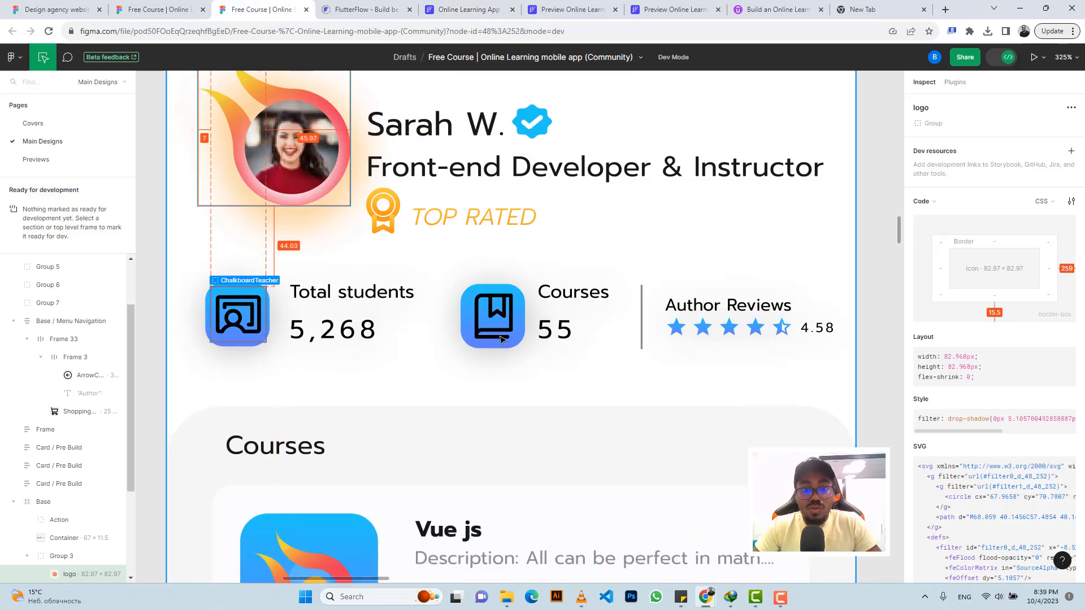
# - Add a PNG export setting to the Card / Card Image background of the Total students icon and preview it
pyautogui.click(237, 289)
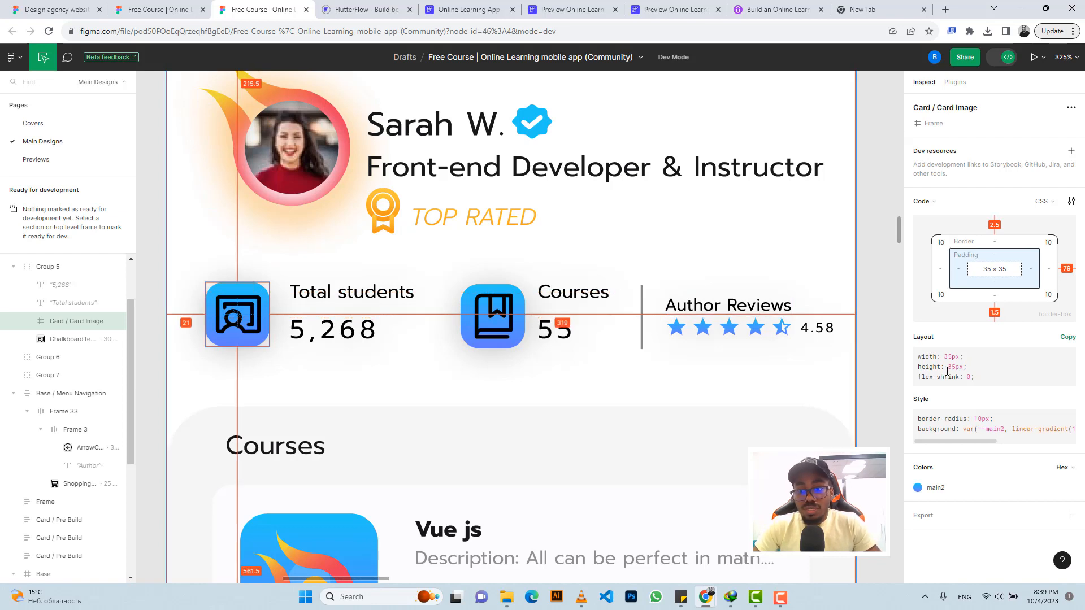
pyautogui.click(922, 515)
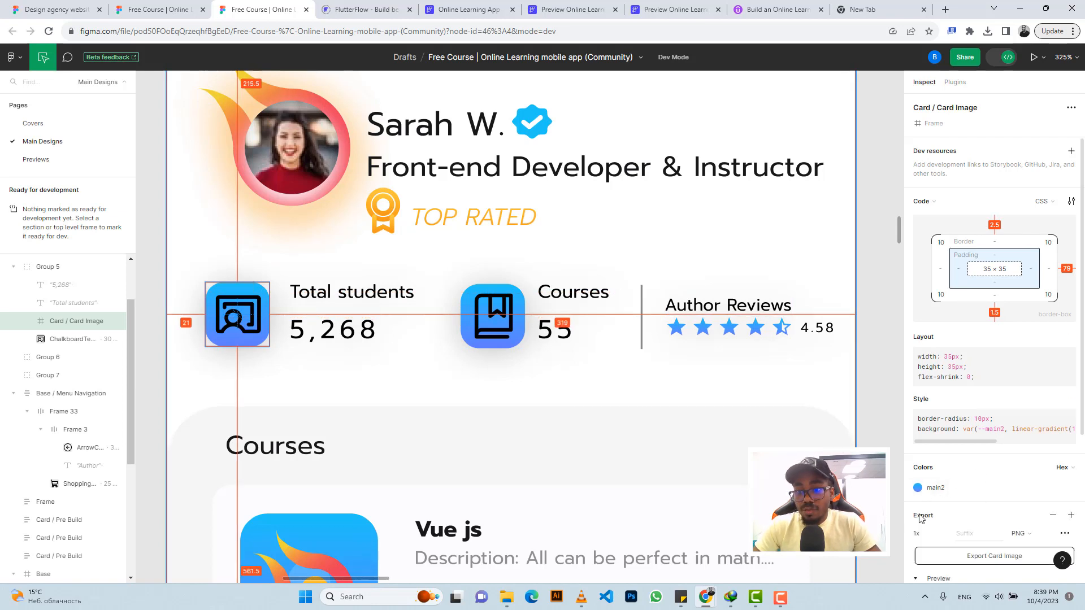
pyautogui.scroll(-3, 942, 479)
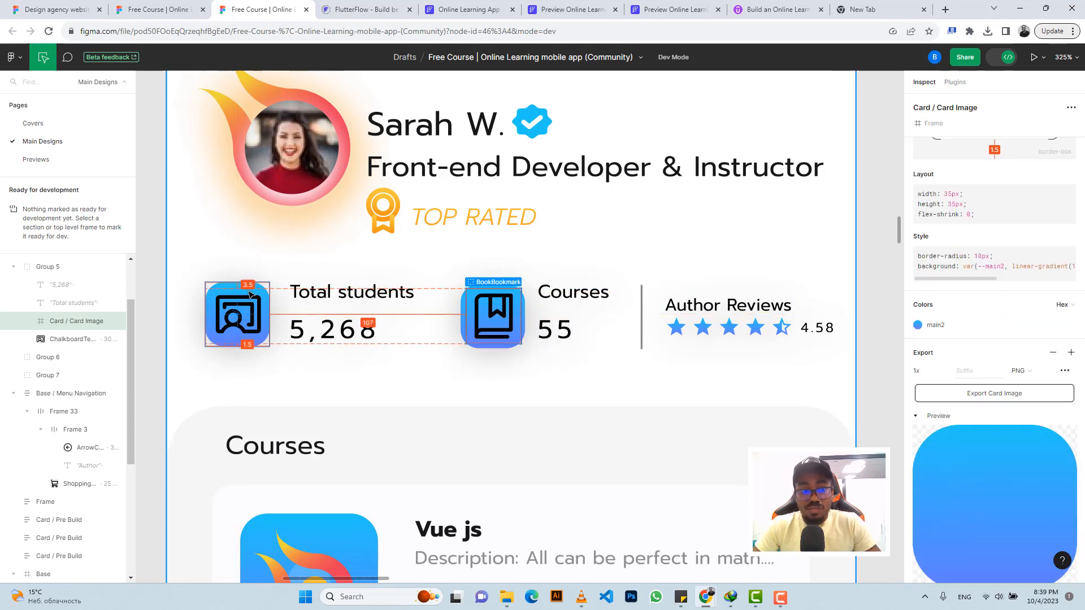
# - Export the ChalkboardTeacher icon beside Total students as a PNG at 1x
pyautogui.click(229, 316)
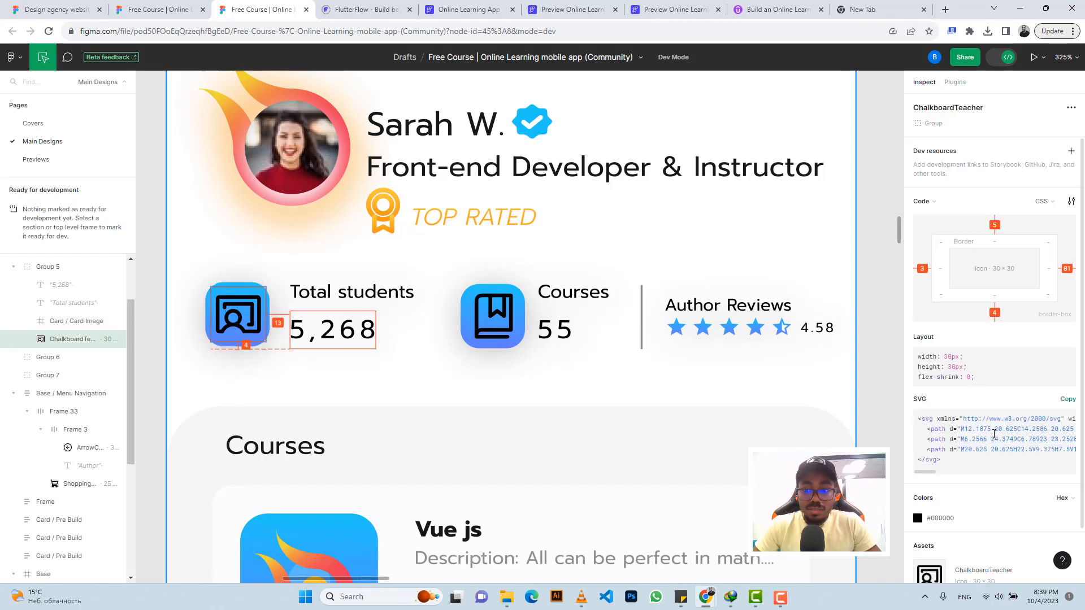
pyautogui.scroll(-2, 992, 436)
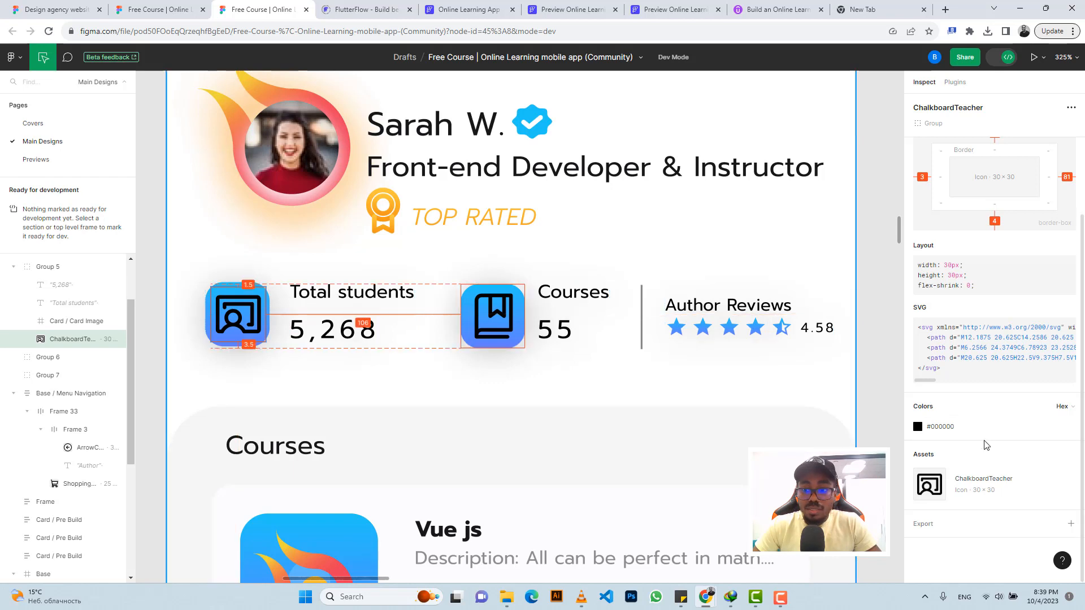
pyautogui.click(922, 523)
pyautogui.scroll(-3, 950, 370)
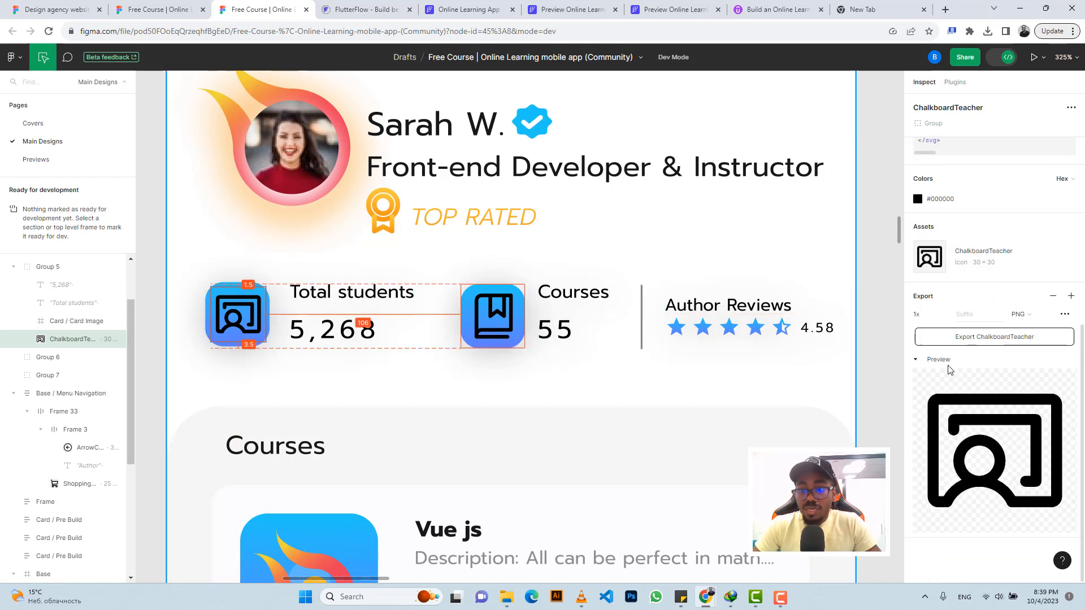
pyautogui.click(964, 338)
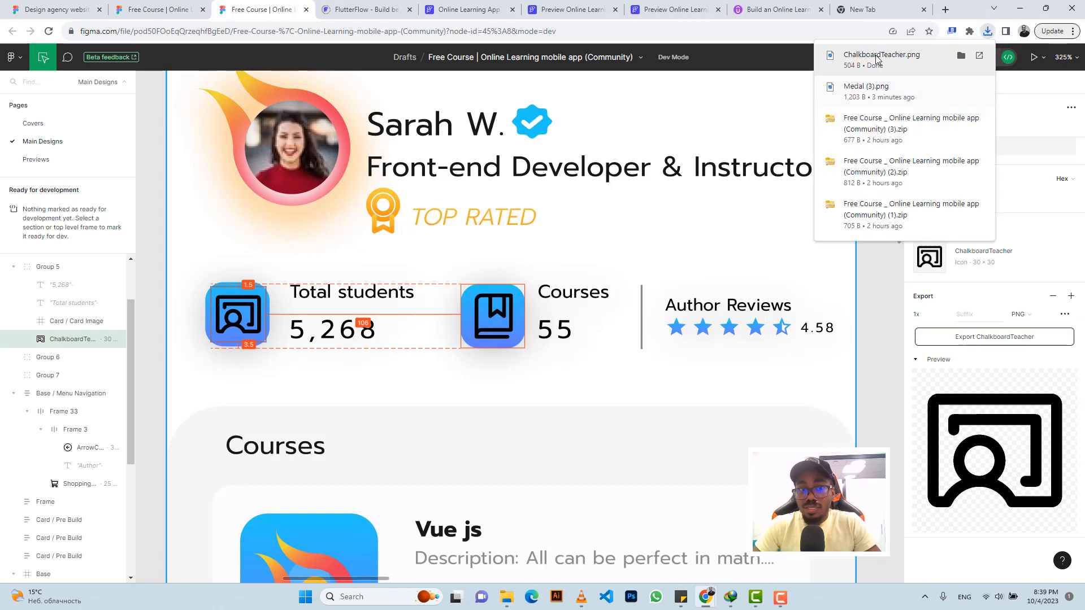
# - Export the BookBookmark icon beside Courses as a PNG at 1x
pyautogui.click(495, 315)
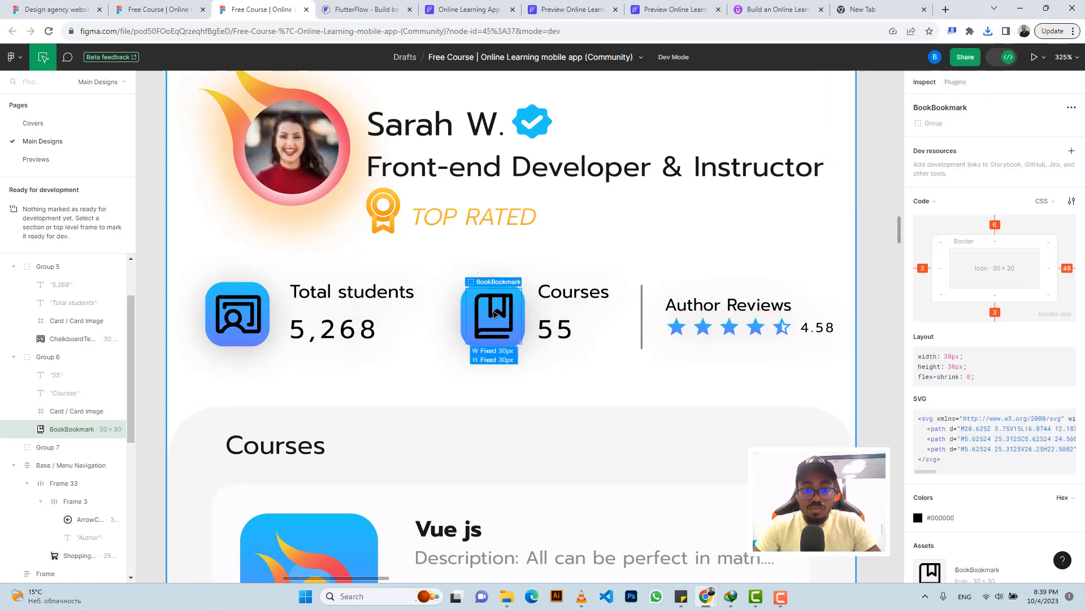
pyautogui.scroll(-2, 953, 510)
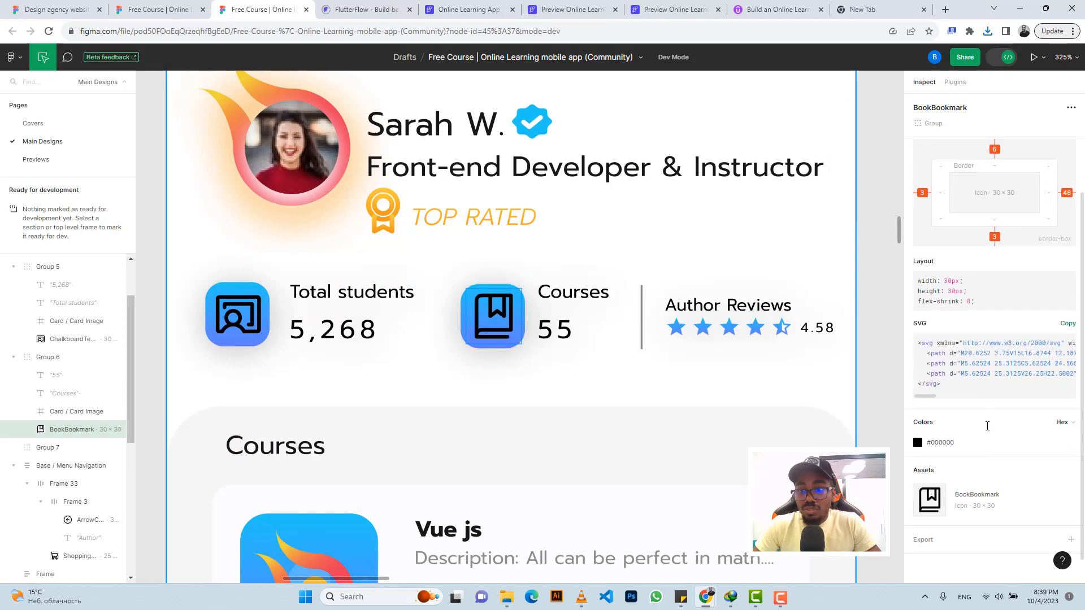
pyautogui.click(924, 525)
pyautogui.scroll(-4, 957, 380)
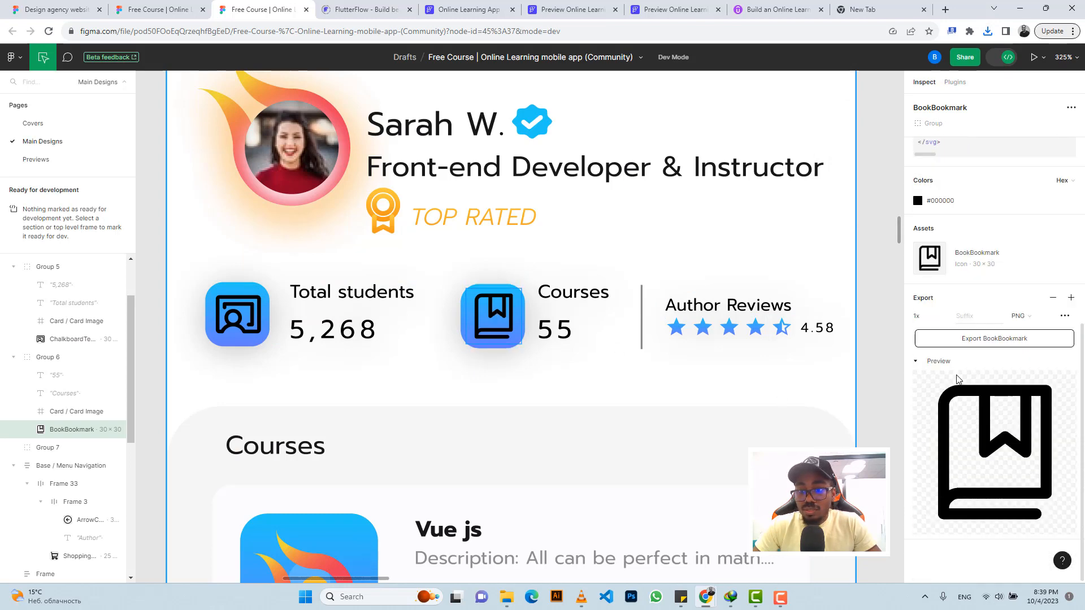
pyautogui.click(960, 361)
pyautogui.click(938, 524)
pyautogui.scroll(-3, 962, 503)
pyautogui.click(975, 340)
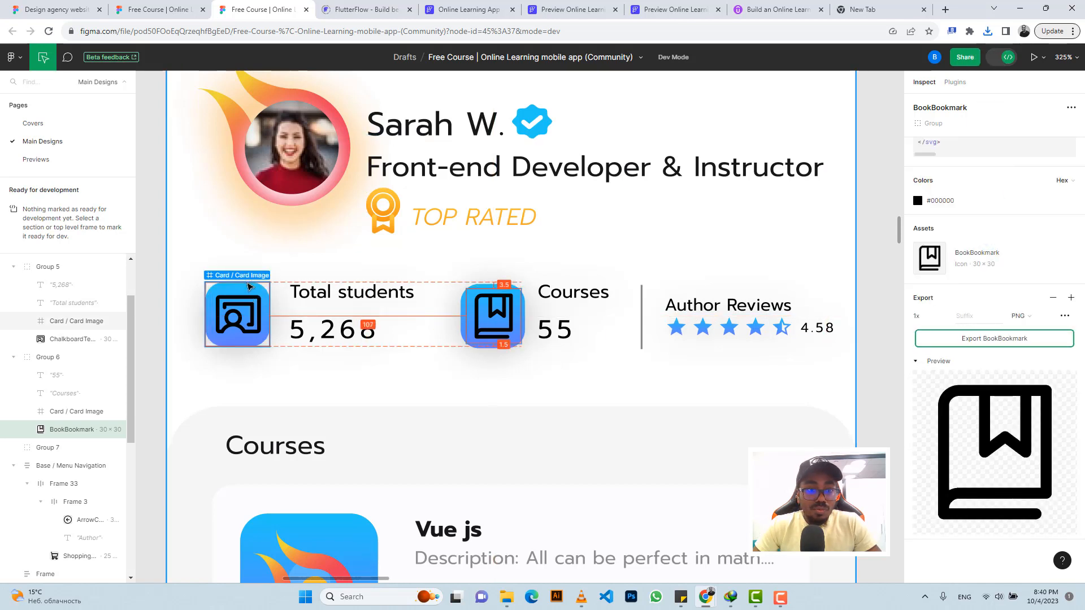
# - Inspect the Total students icon background in Figma, and in FlutterFlow add a row holding a container to the page's main column
pyautogui.click(249, 286)
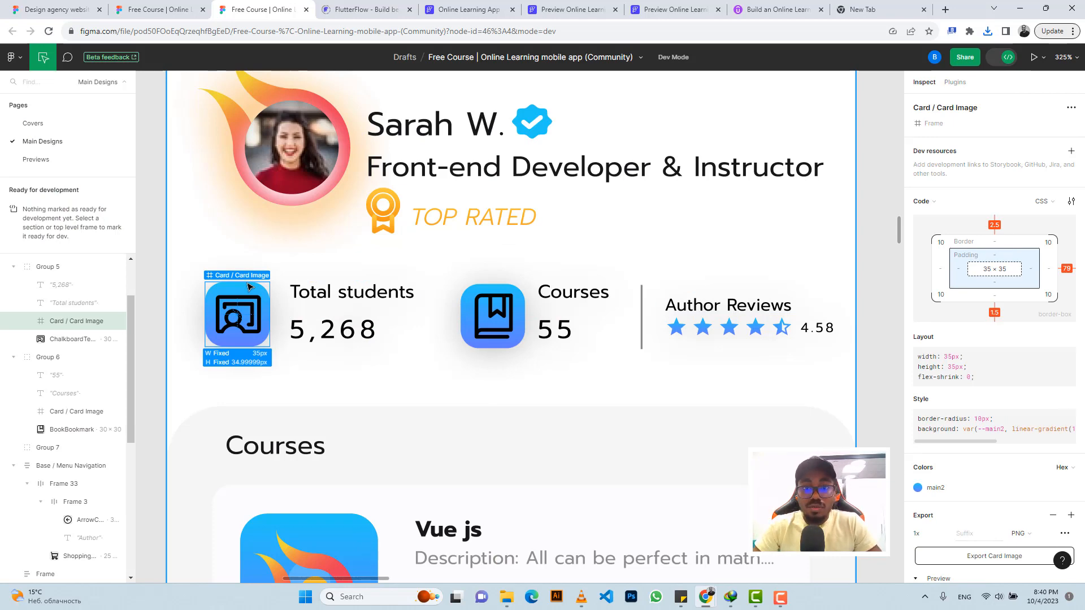
pyautogui.click(452, 7)
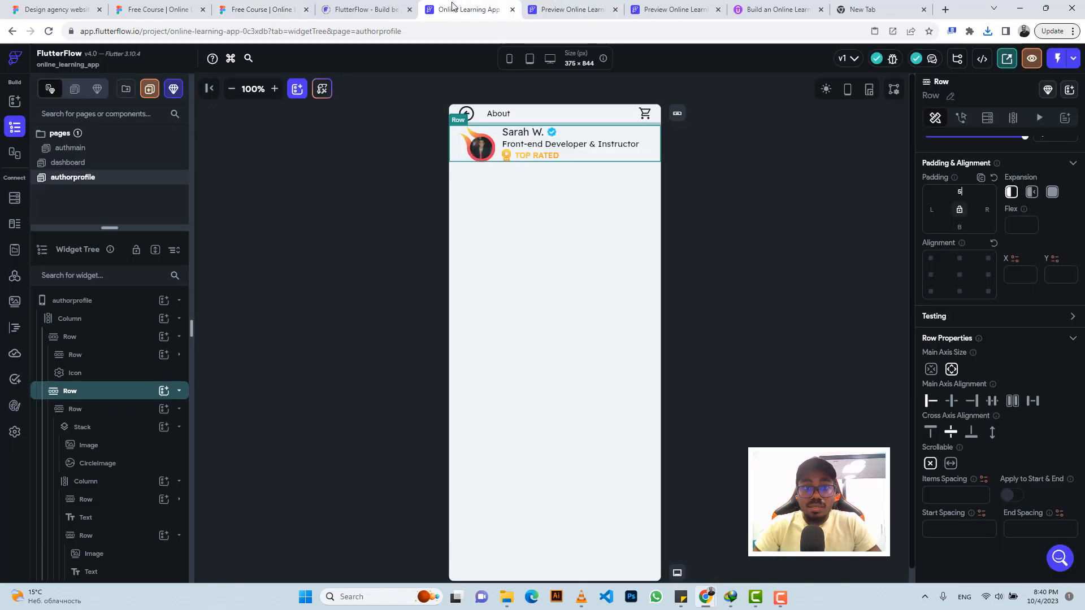
pyautogui.click(507, 199)
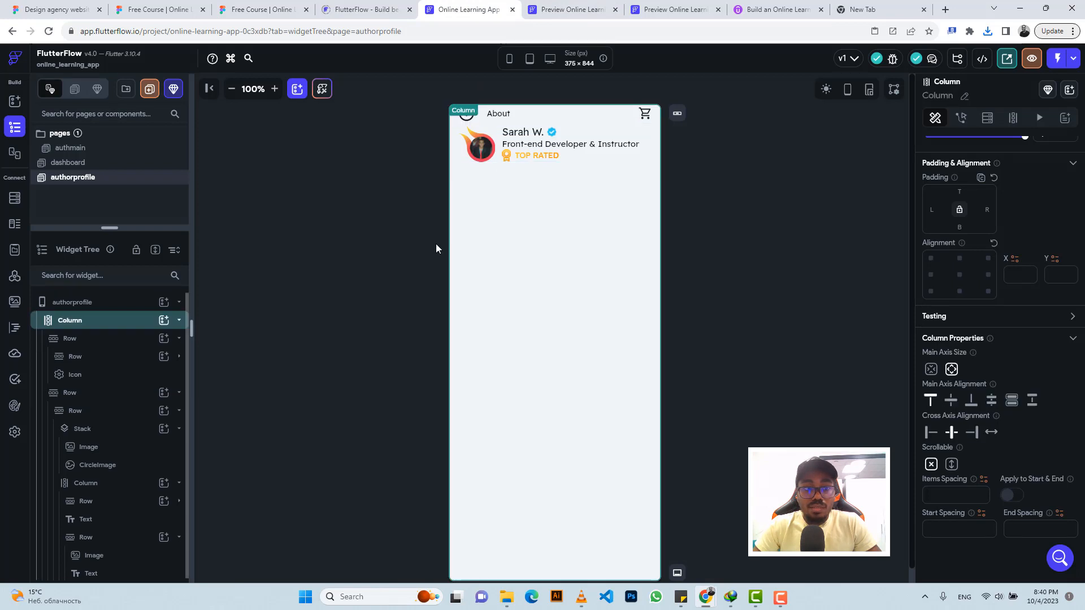
pyautogui.click(163, 320)
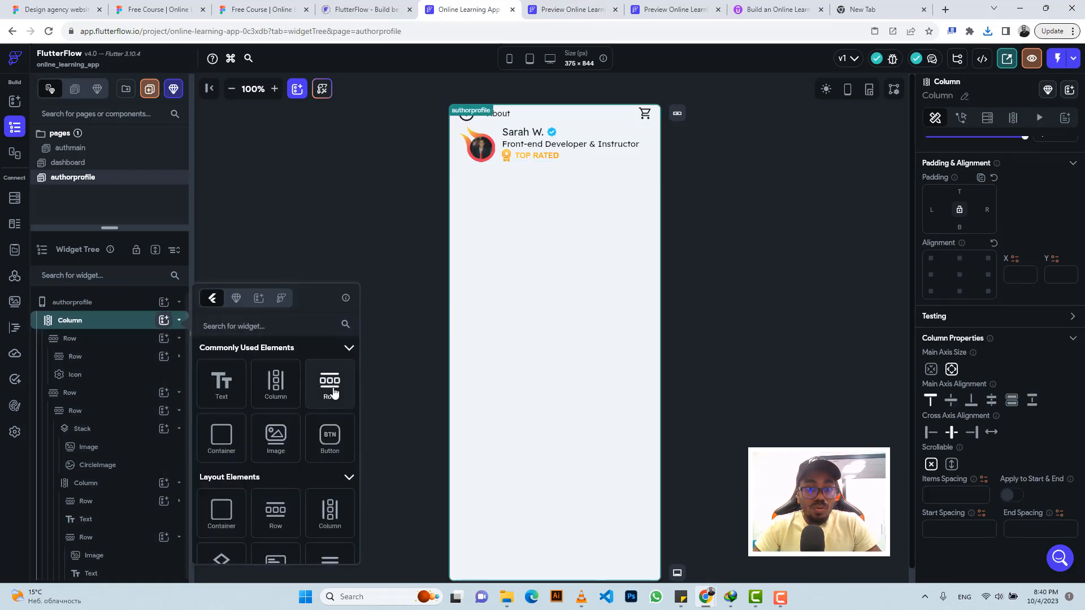
pyautogui.click(333, 392)
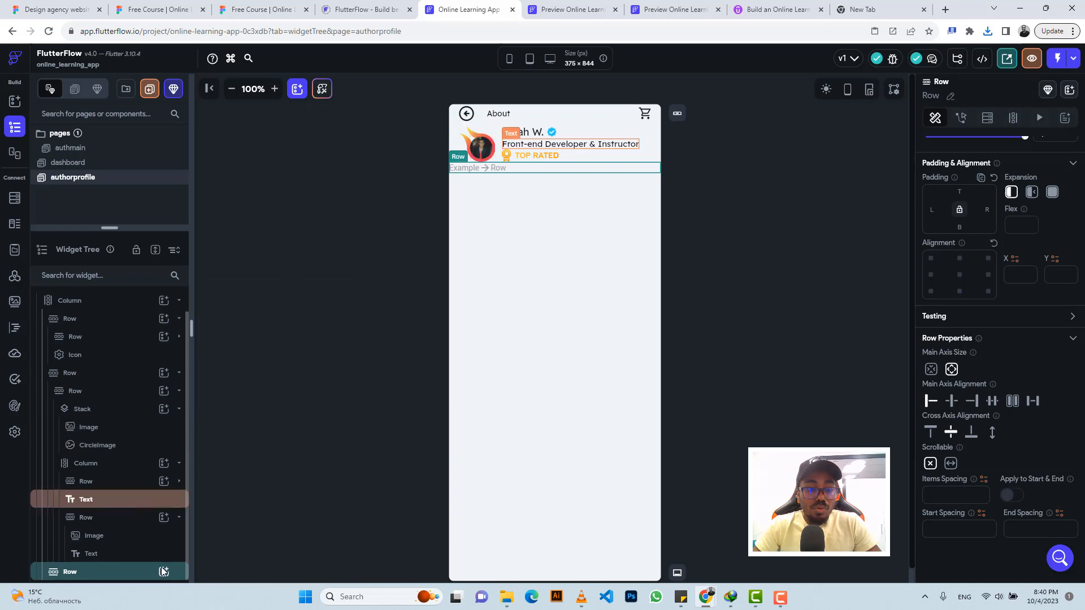
pyautogui.click(164, 572)
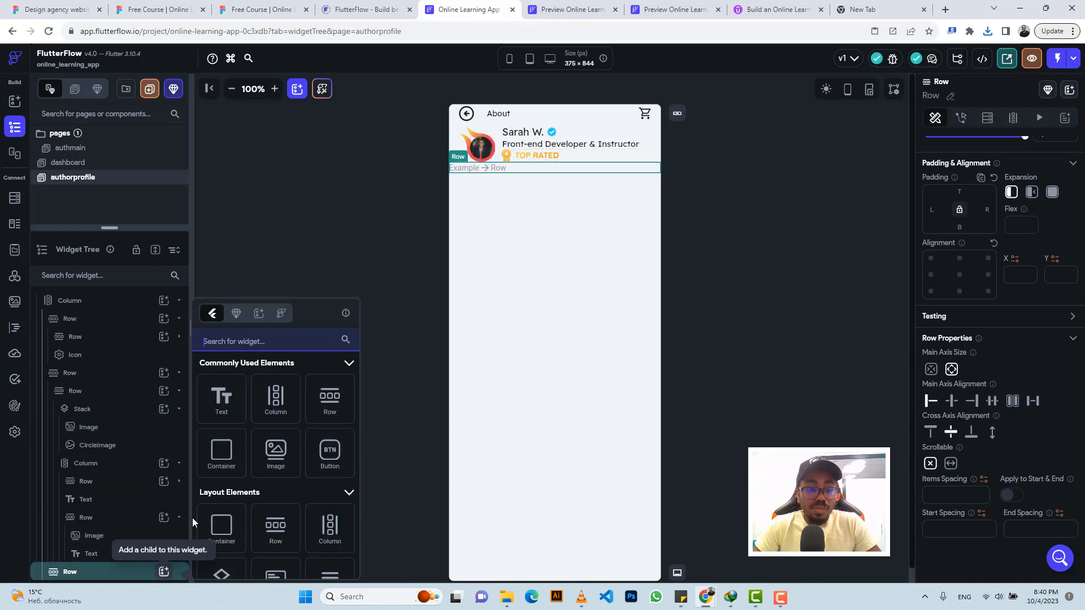
pyautogui.click(231, 453)
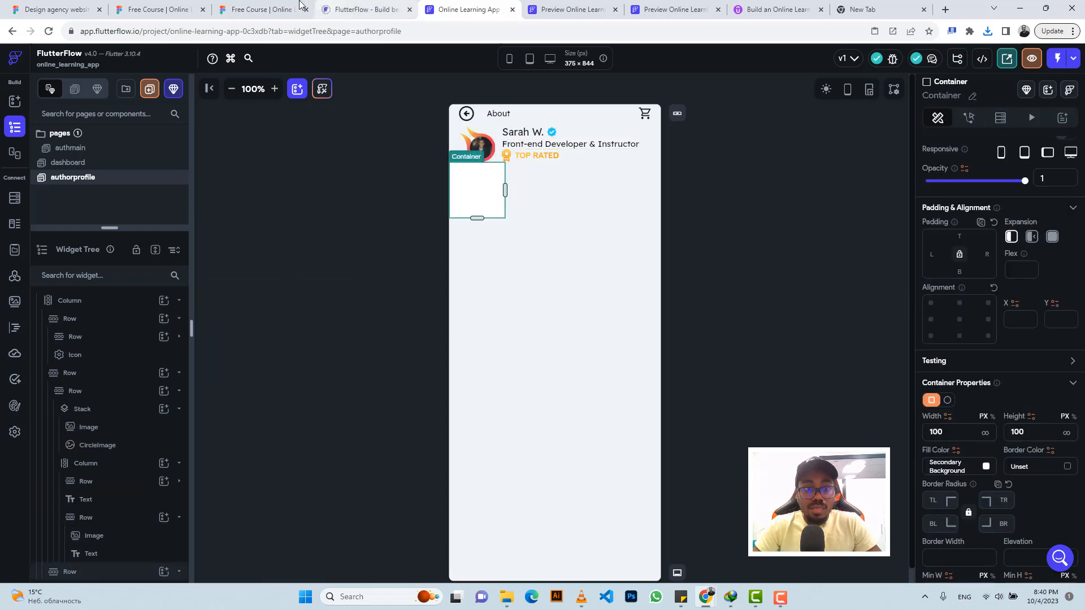
# - Size the new container 35 by 35 px with a border radius of 10, matching the Total students card in Figma
pyautogui.click(263, 9)
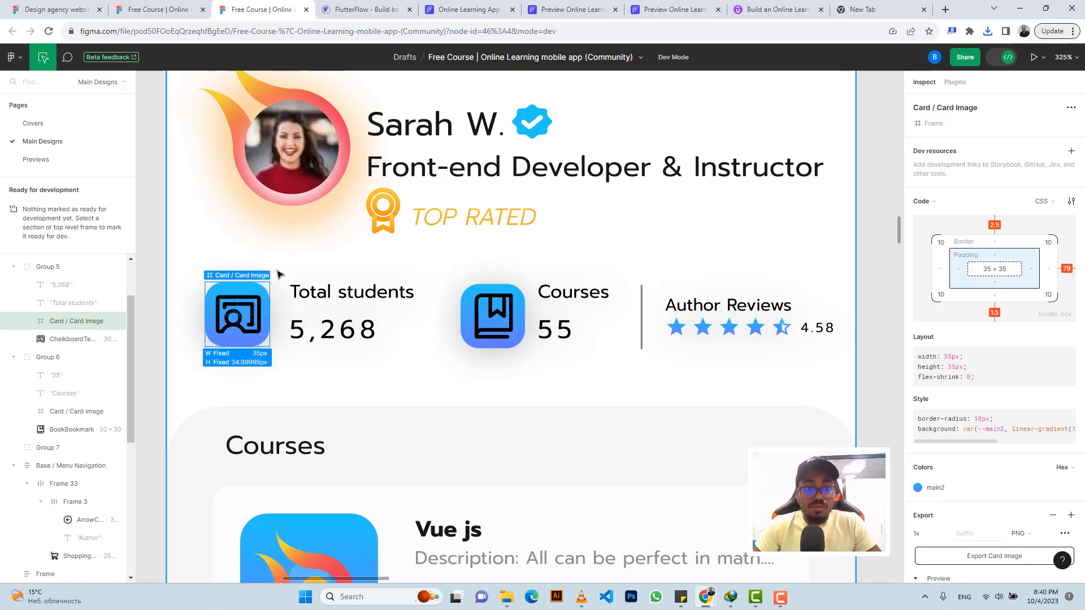
pyautogui.click(463, 9)
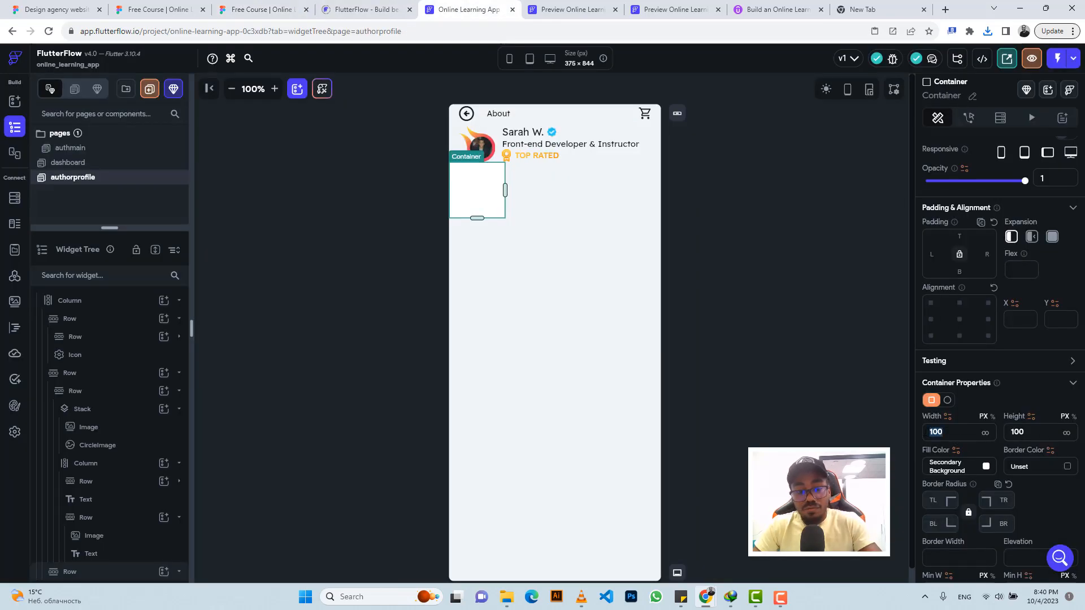
pyautogui.write('35')
pyautogui.press('Return')
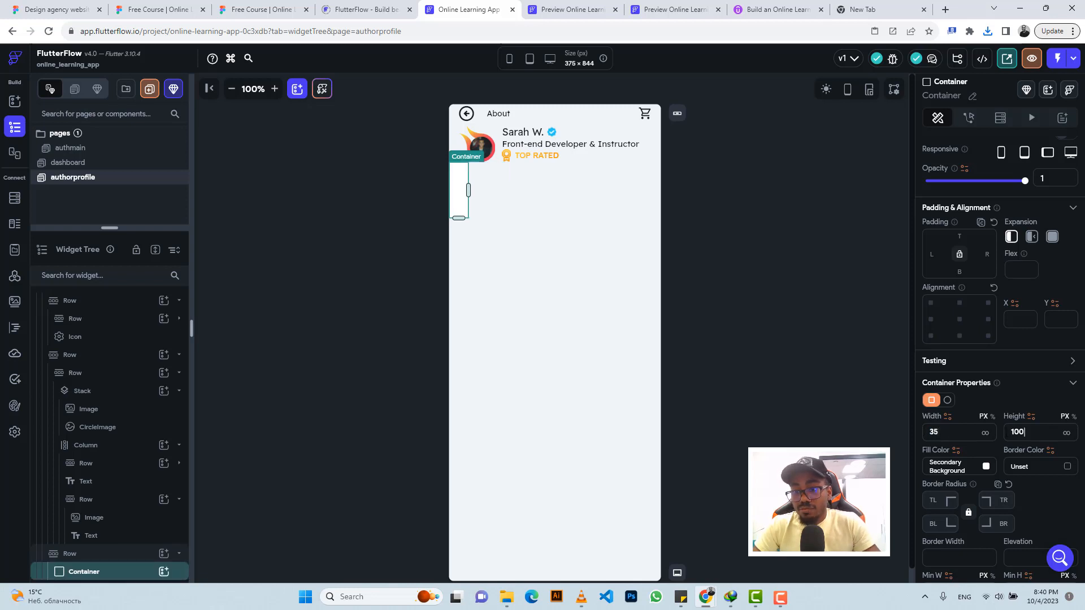
pyautogui.doubleClick(1016, 432)
pyautogui.write('35')
pyautogui.press('Return')
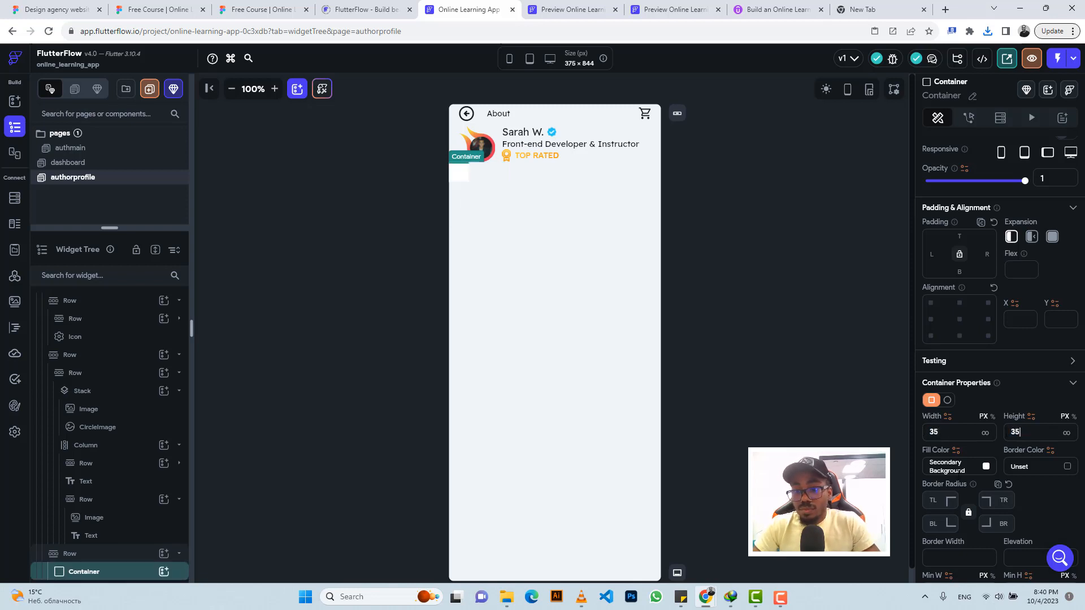
pyautogui.click(935, 500)
pyautogui.write('10')
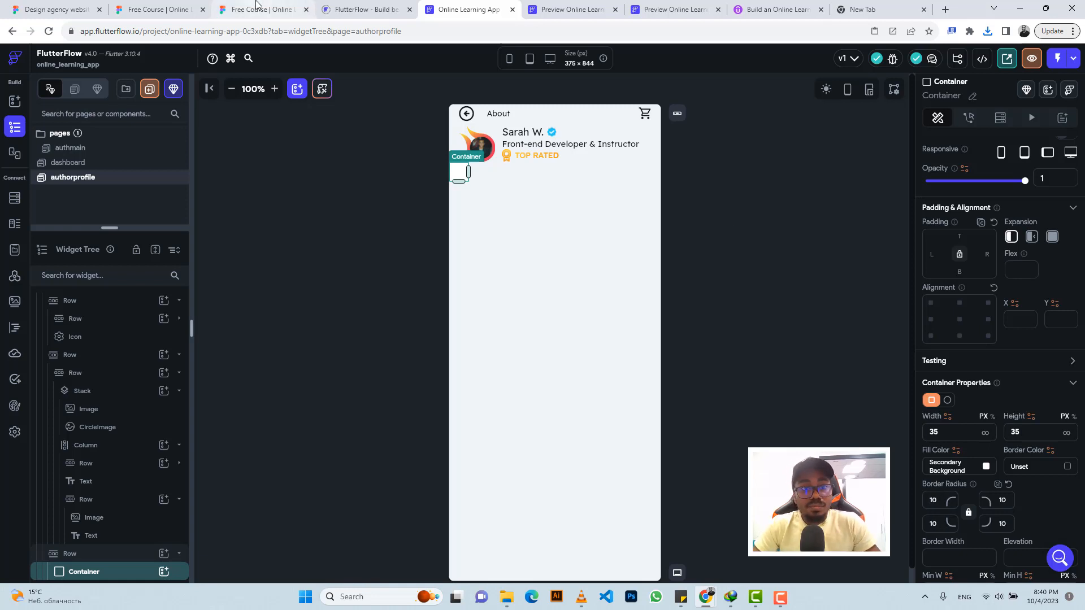
# - Copy the card's first gradient colour from Figma, enable the container's gradient in FlutterFlow and set Color 1 to #21C8F6
pyautogui.click(265, 17)
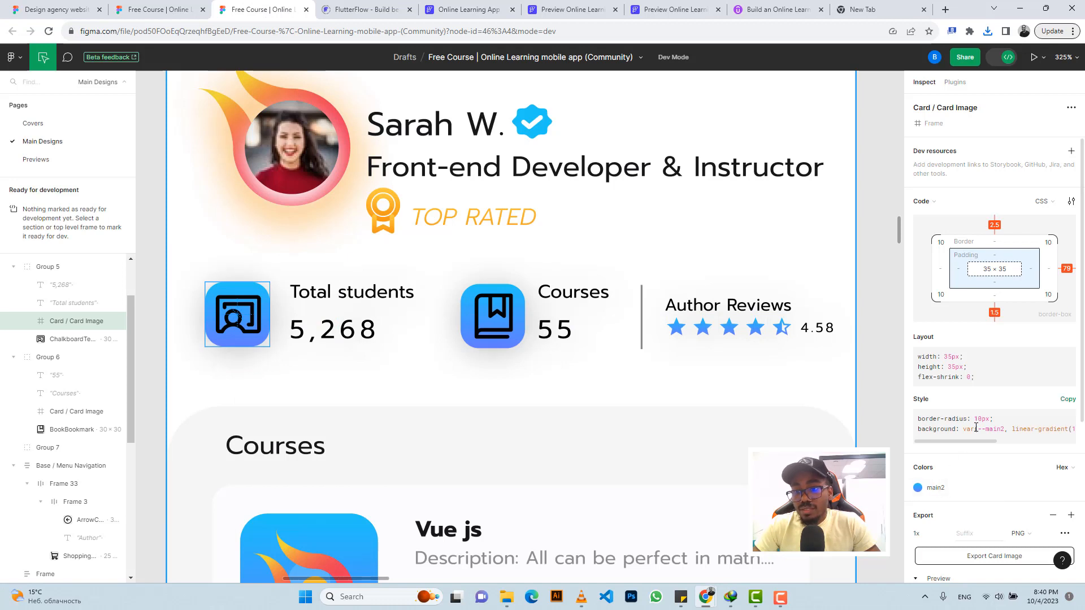
pyautogui.hscroll(5, 979, 445)
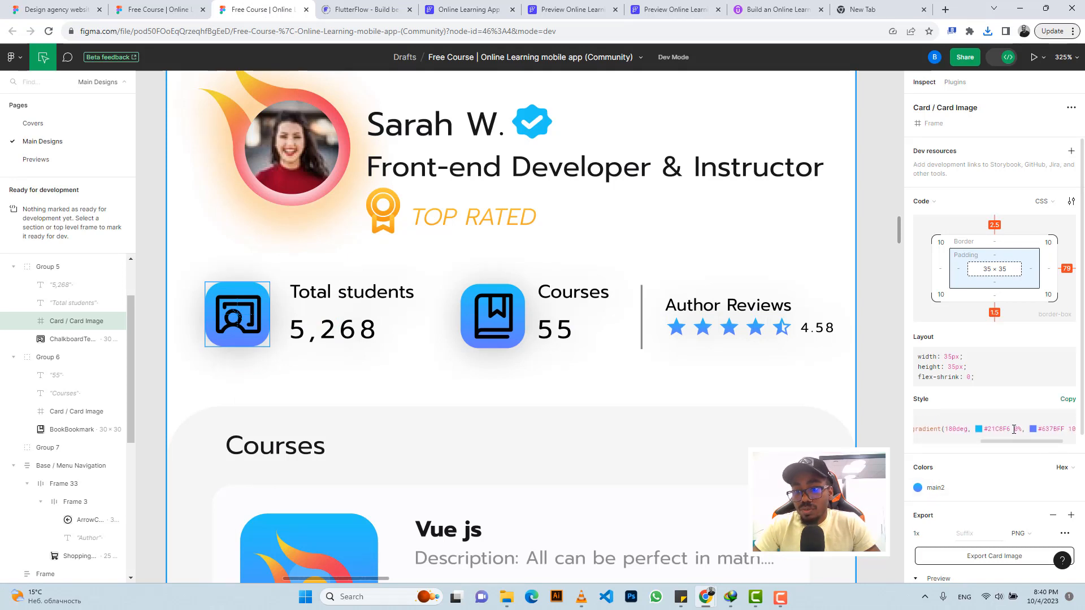
pyautogui.moveTo(1011, 431); pyautogui.dragTo(989, 431)
pyautogui.click(463, 9)
pyautogui.scroll(-5, 1023, 484)
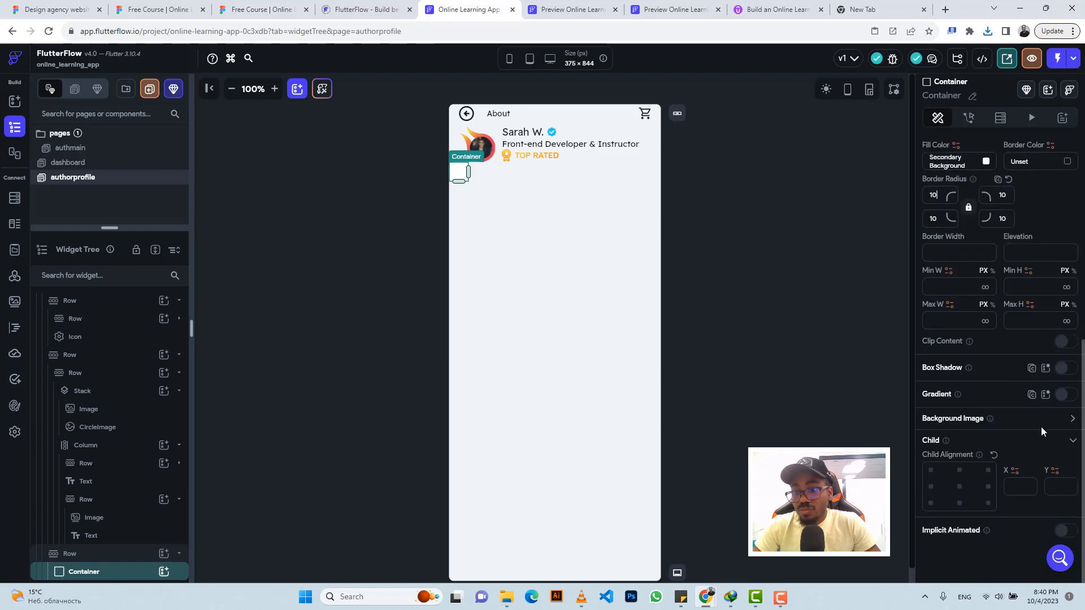
pyautogui.click(1064, 395)
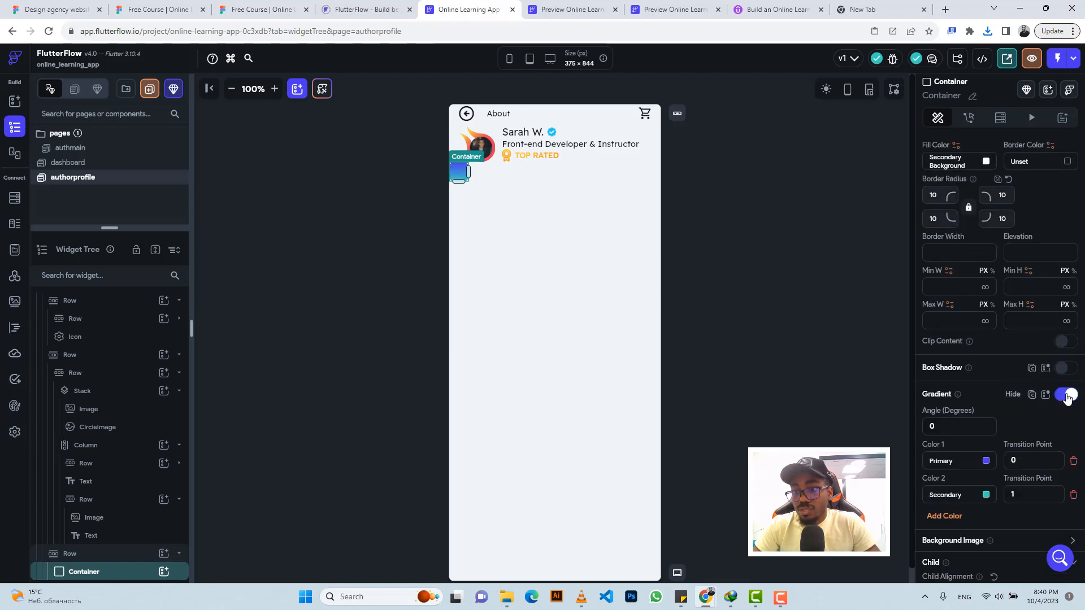
pyautogui.click(945, 462)
pyautogui.write('#21C8F6')
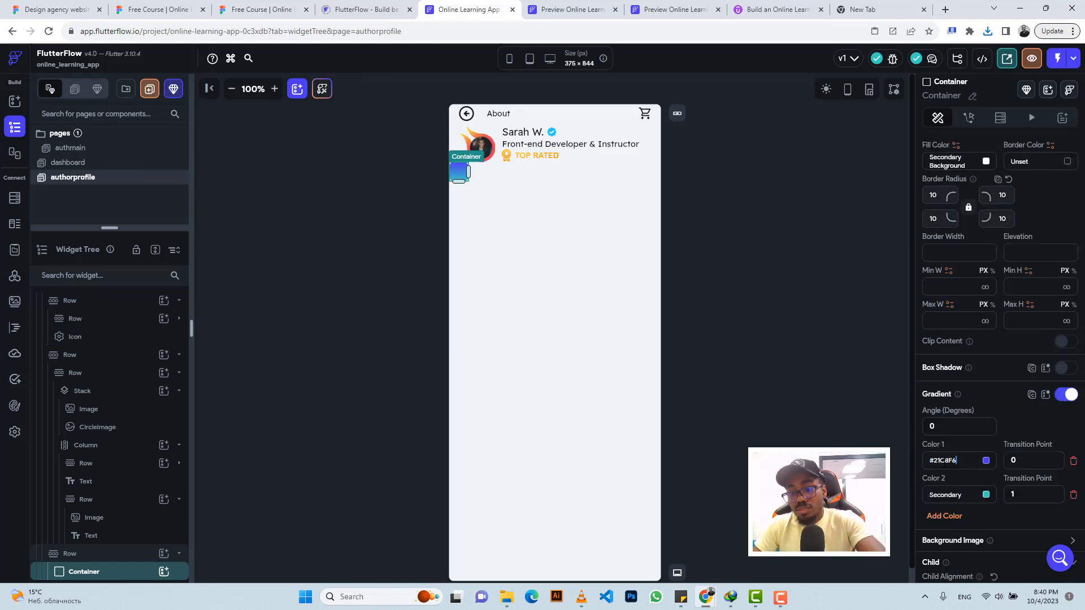
# - Copy the card's second gradient colour from Figma and set the FlutterFlow container's gradient Color 2 to #637BFF
pyautogui.click(253, 9)
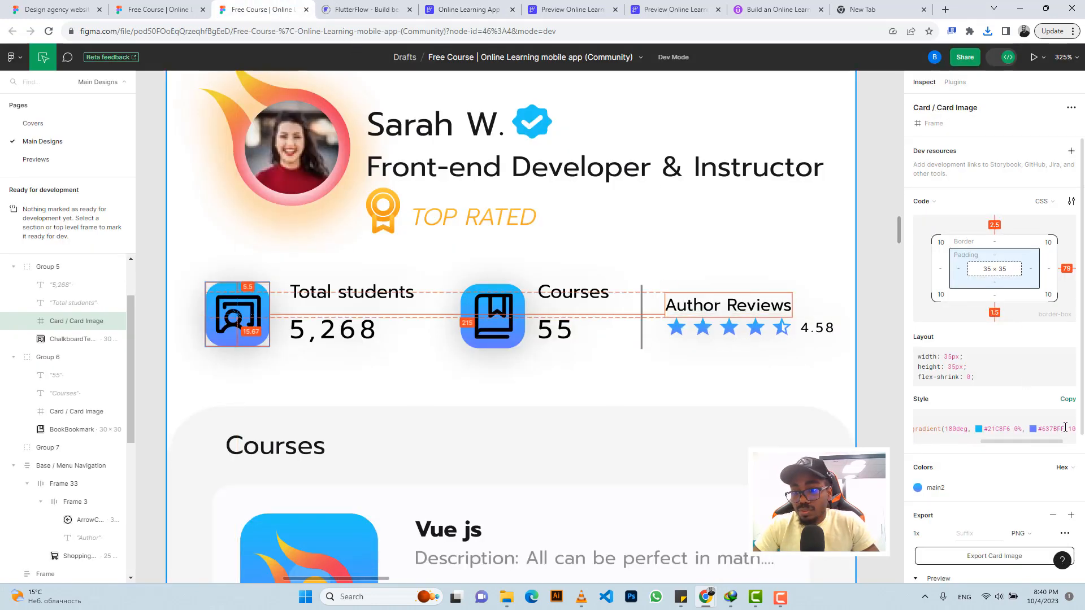
pyautogui.moveTo(1062, 429); pyautogui.dragTo(1044, 429)
pyautogui.hotkey('ctrl', 'c')
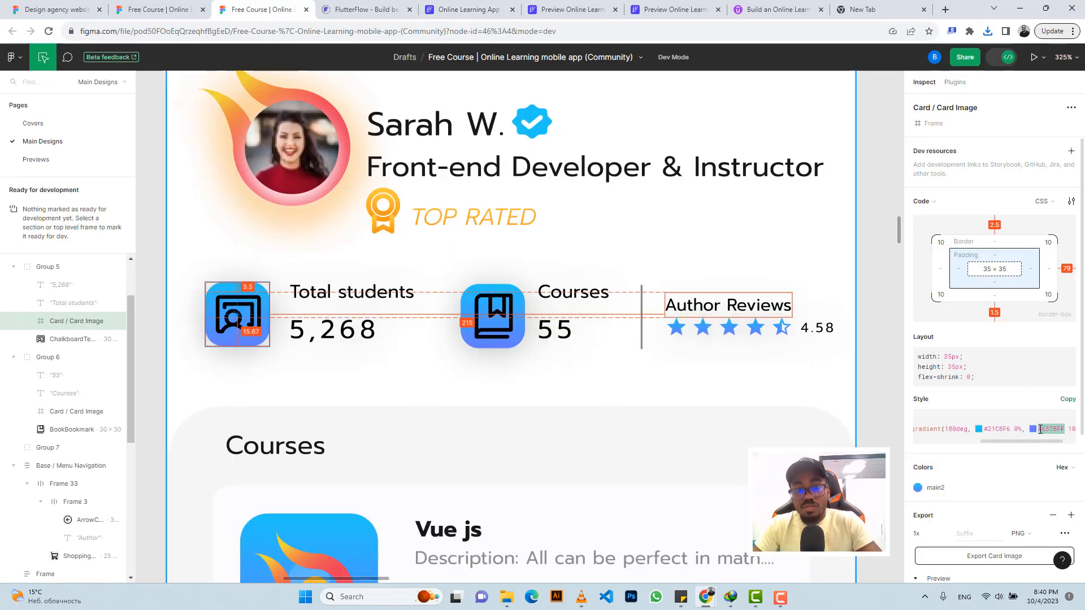
pyautogui.click(461, 6)
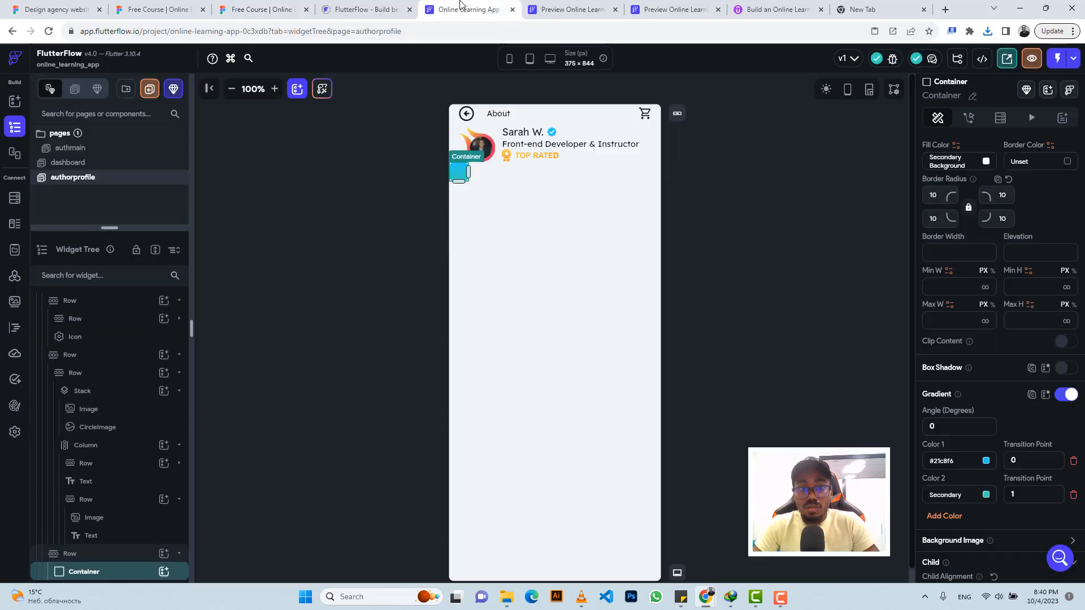
pyautogui.click(970, 492)
pyautogui.hotkey('ctrl', 'v')
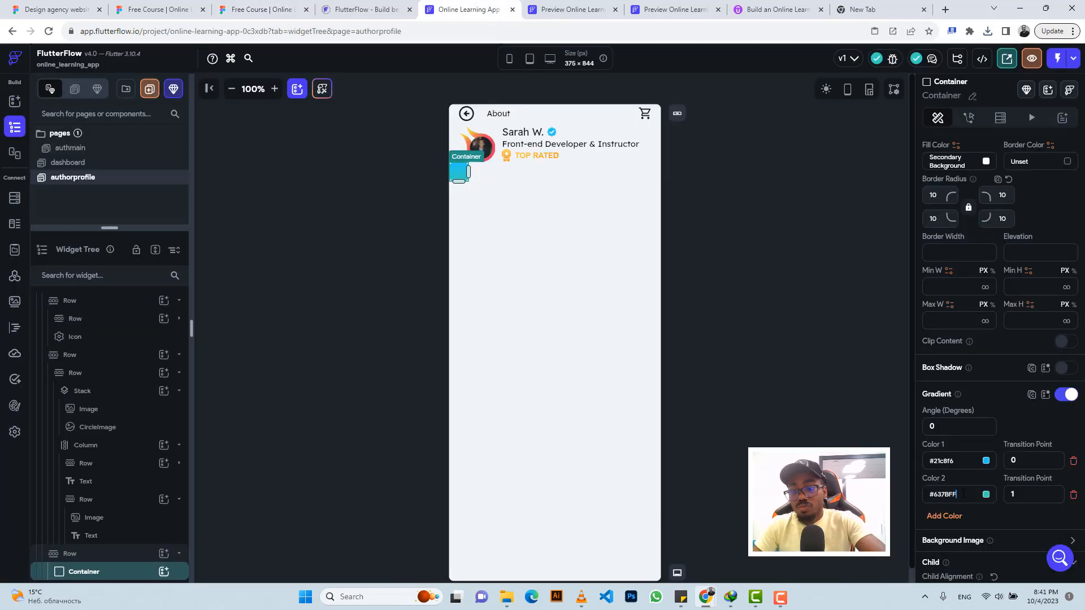
pyautogui.press('Return')
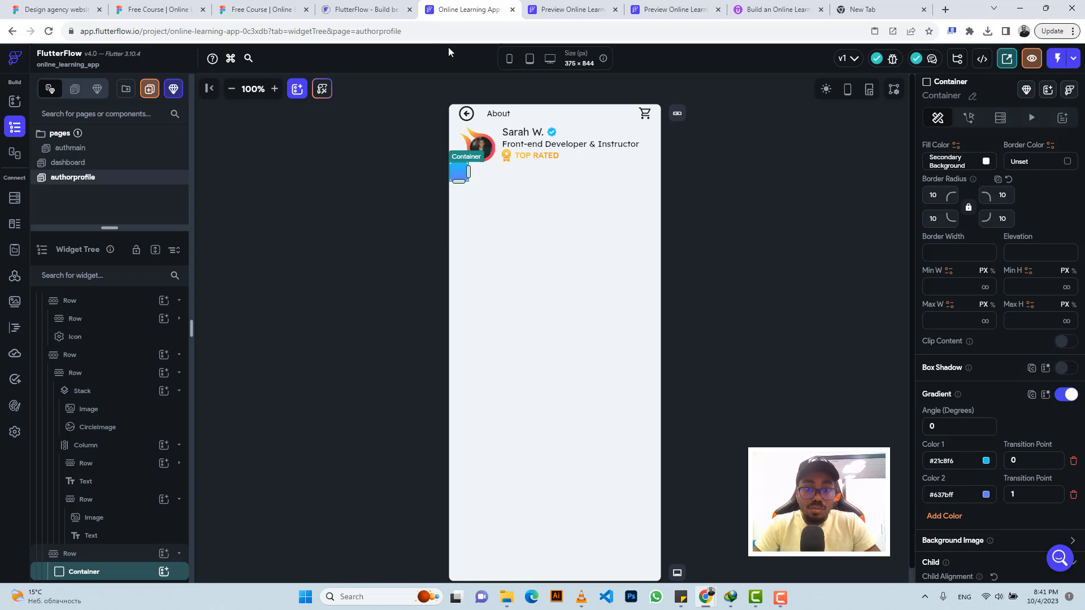
# - Add a column inside the gradient container and place an image widget in it
pyautogui.click(164, 572)
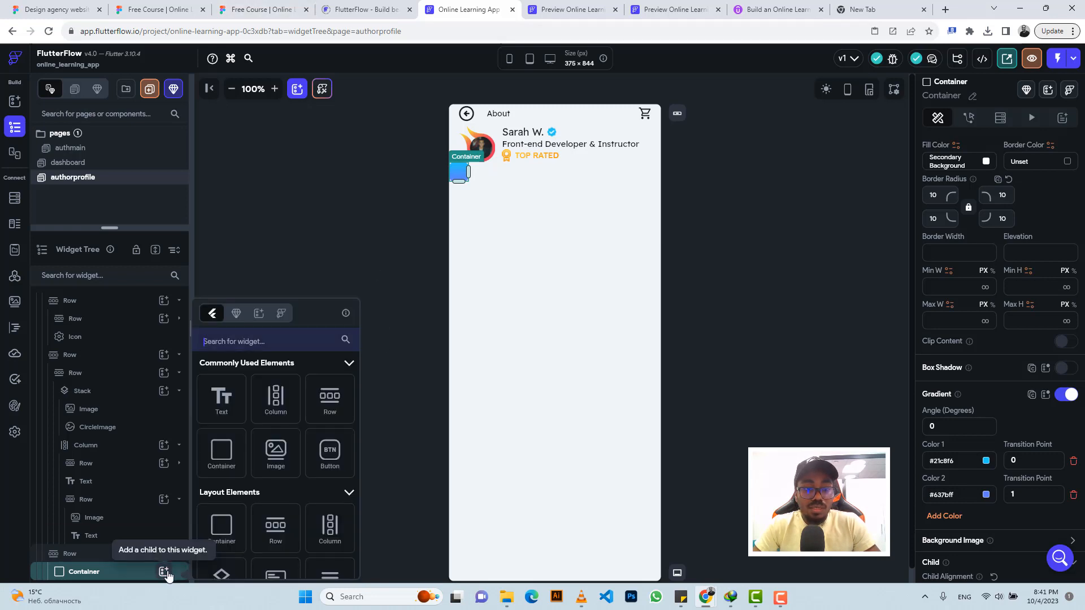
pyautogui.click(288, 404)
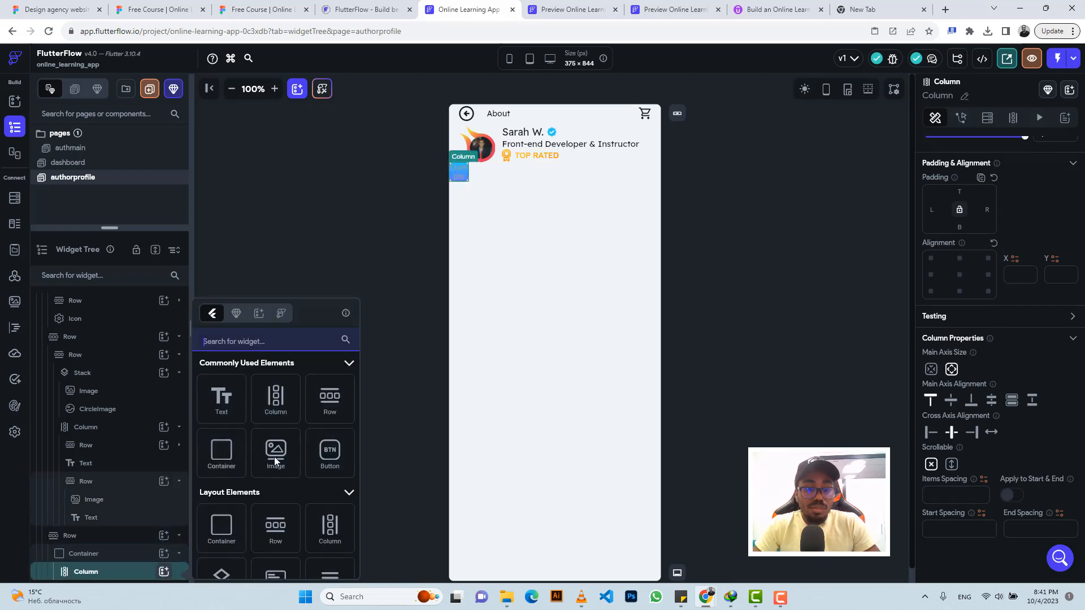
pyautogui.click(277, 461)
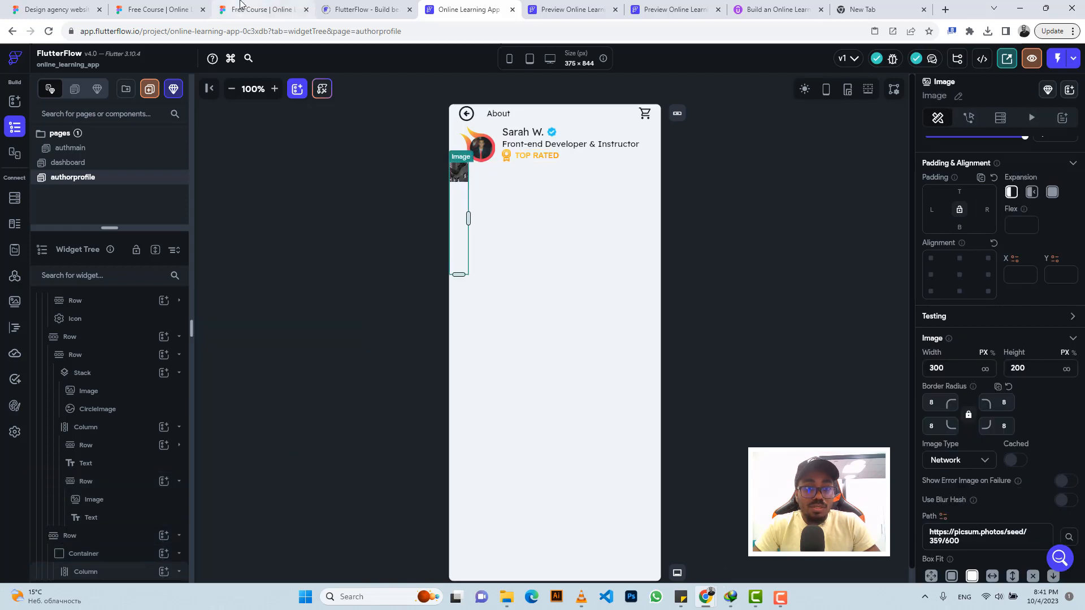
# - Check the ChalkboardTeacher icon's size in Figma, and set the FlutterFlow image to 30 by 30 px with its border radius cleared
pyautogui.click(244, 9)
pyautogui.click(237, 314)
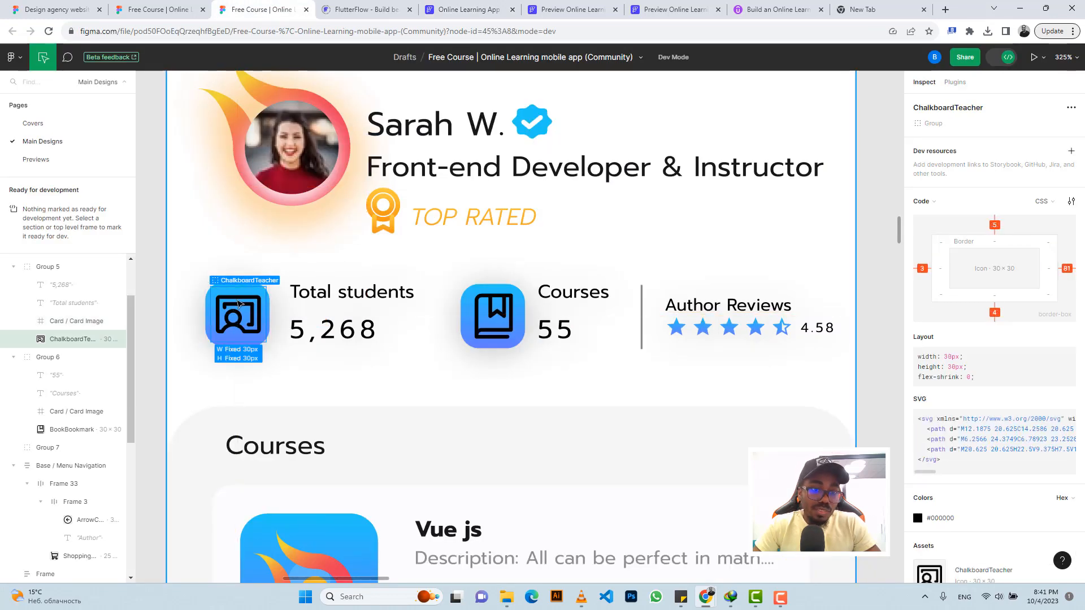
pyautogui.click(466, 9)
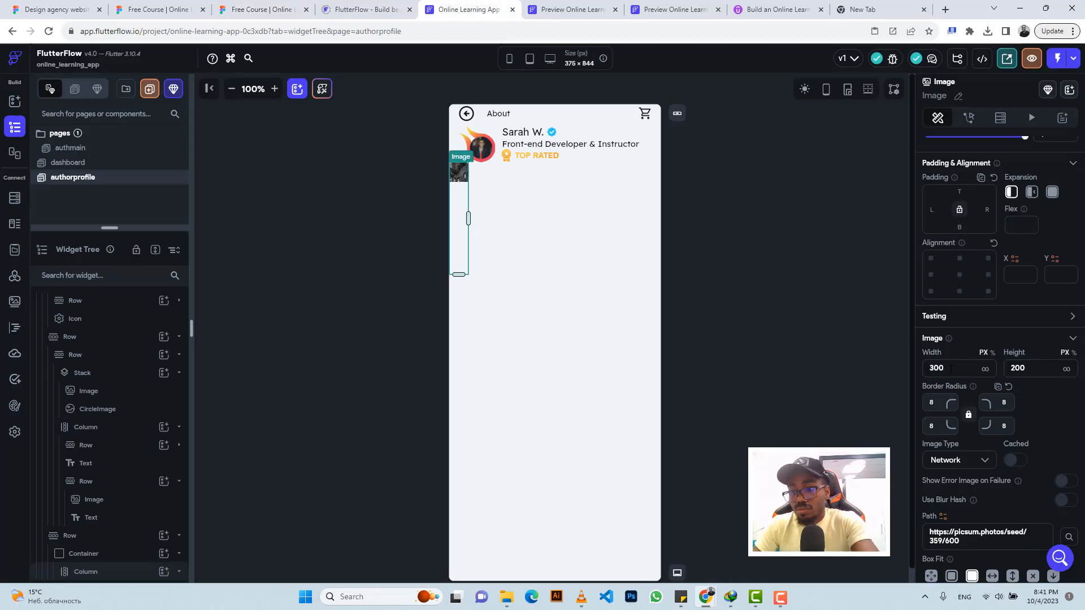
pyautogui.press('BackSpace')
pyautogui.moveTo(1027, 368); pyautogui.dragTo(1012, 368)
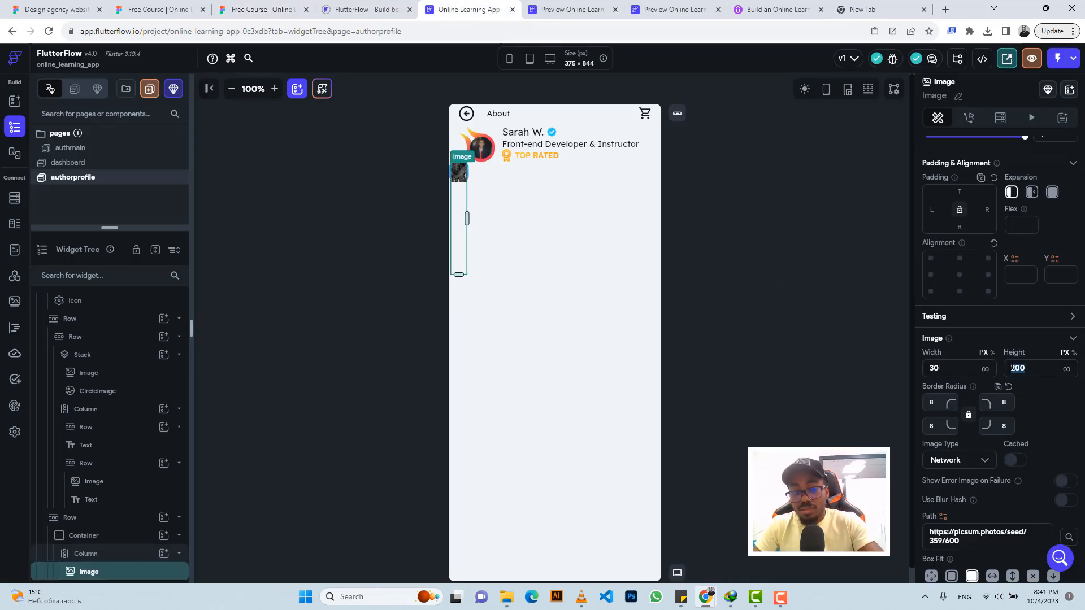
pyautogui.write('30')
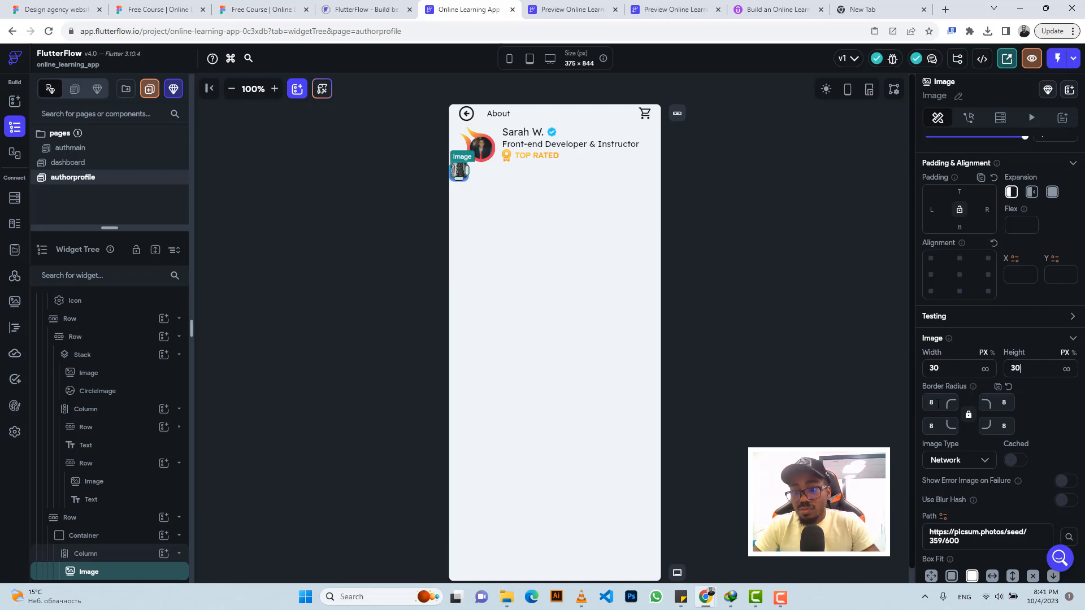
pyautogui.moveTo(938, 405); pyautogui.dragTo(928, 405)
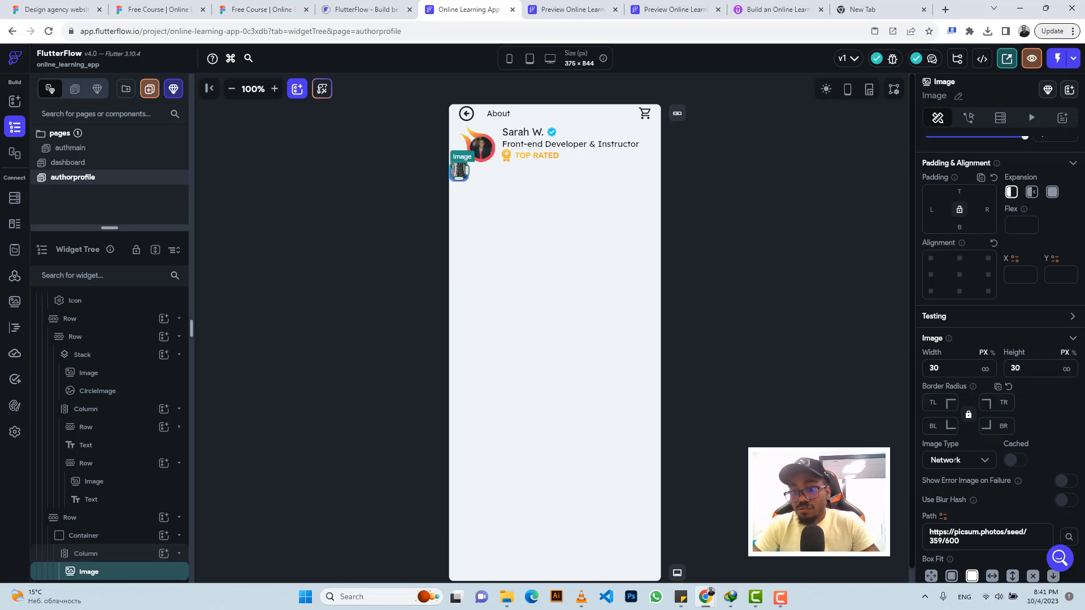
pyautogui.press('BackSpace')
# - Change the image type to Asset and upload ChalkboardTeacher.png from Downloads
pyautogui.click(954, 462)
pyautogui.click(955, 490)
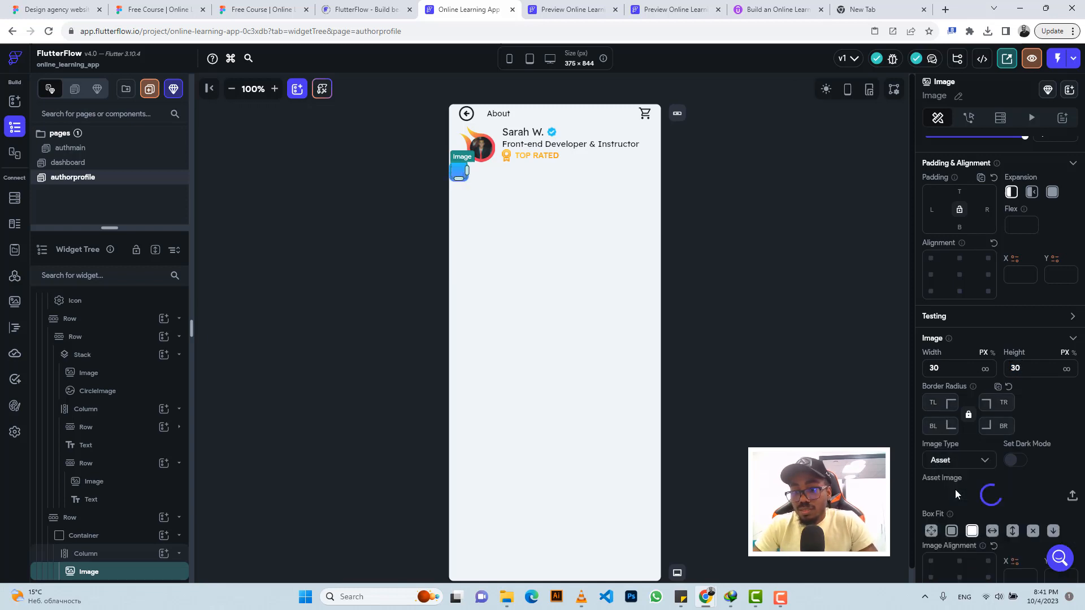
pyautogui.click(1072, 497)
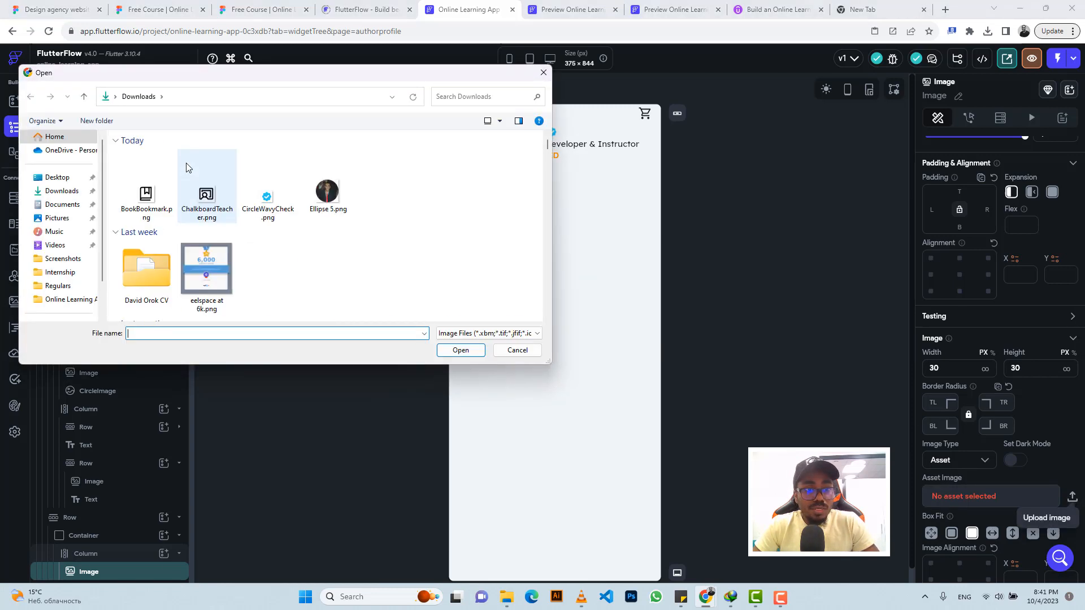
pyautogui.click(229, 214)
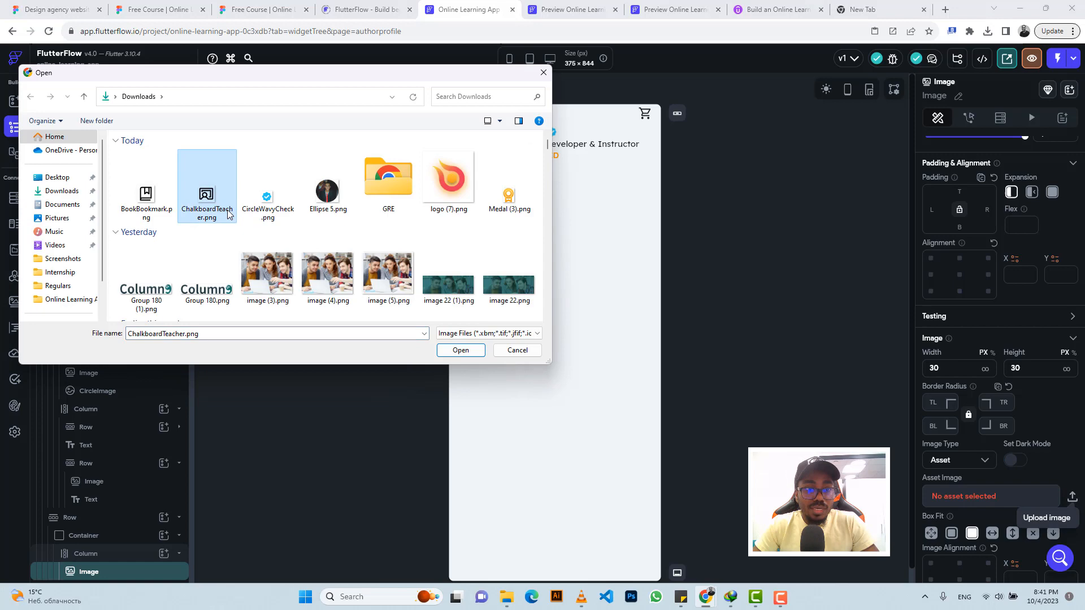
pyautogui.click(460, 349)
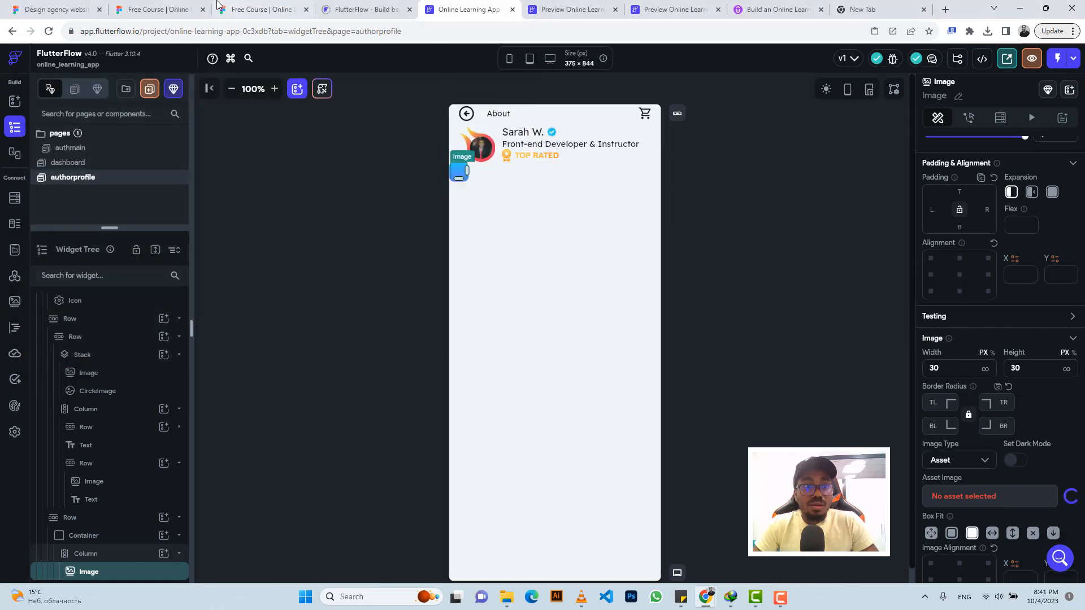
# - Switch to the Figma design and copy the "Total students" label's text content
pyautogui.click(257, 10)
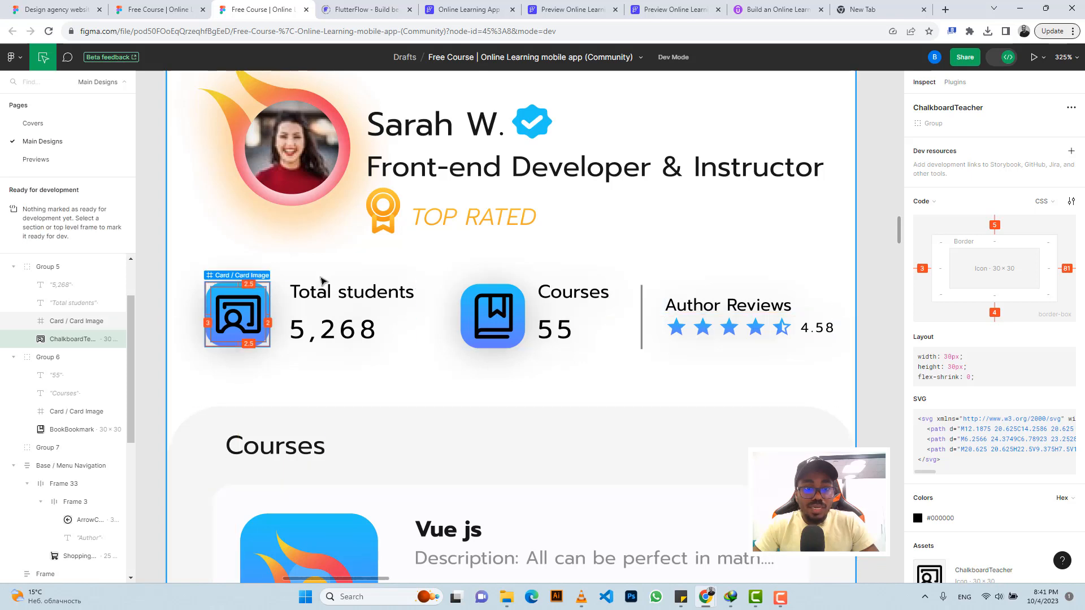
pyautogui.click(297, 291)
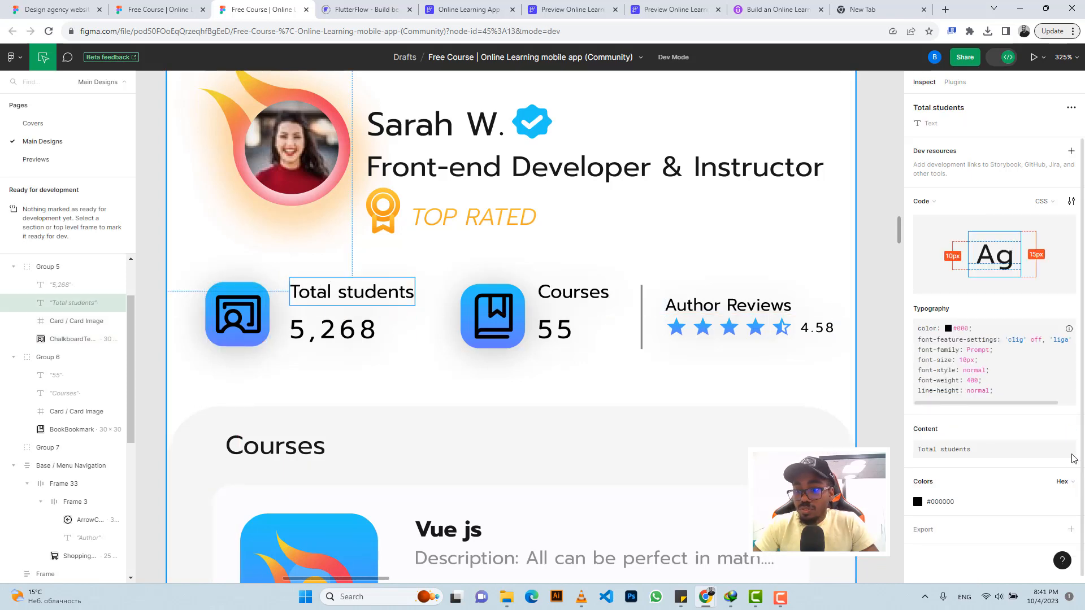
pyautogui.click(1068, 436)
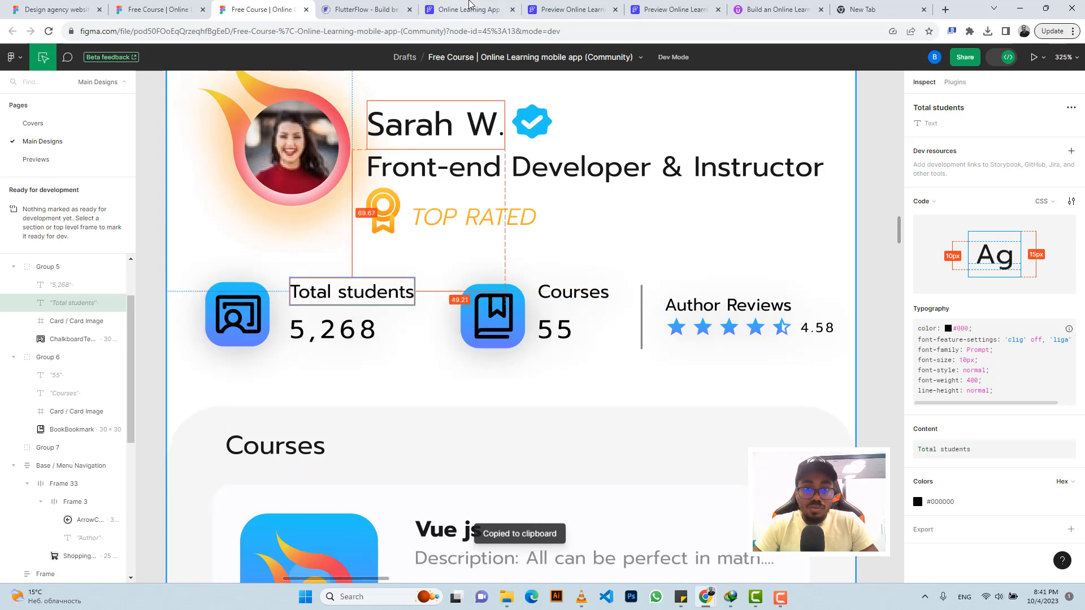
# - Return to FlutterFlow and set the main axis alignment of the column inside the gradient container to Center
pyautogui.click(469, 9)
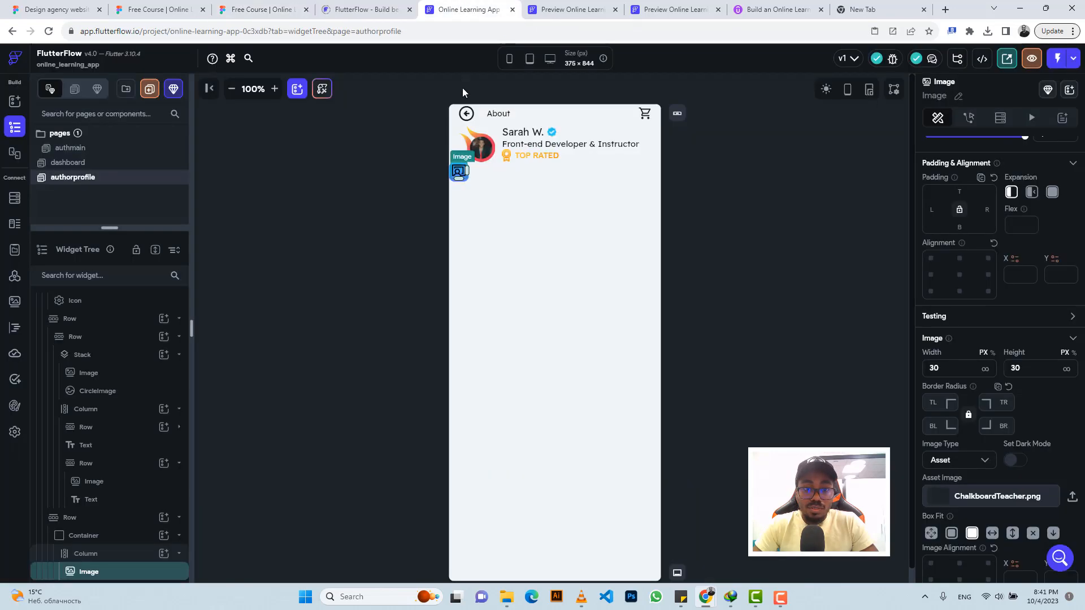
pyautogui.click(466, 179)
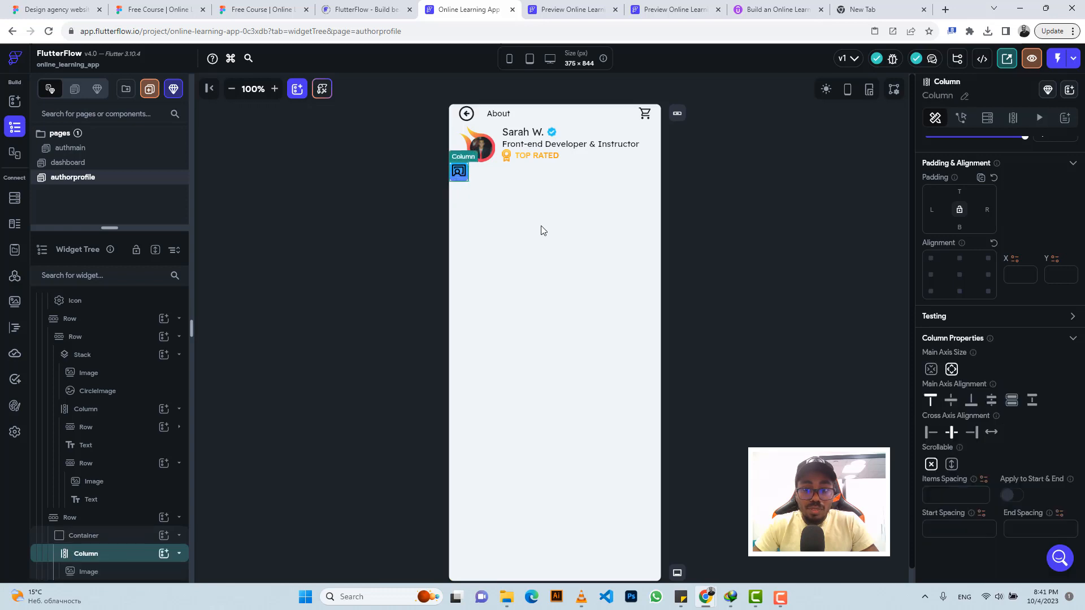
pyautogui.click(952, 400)
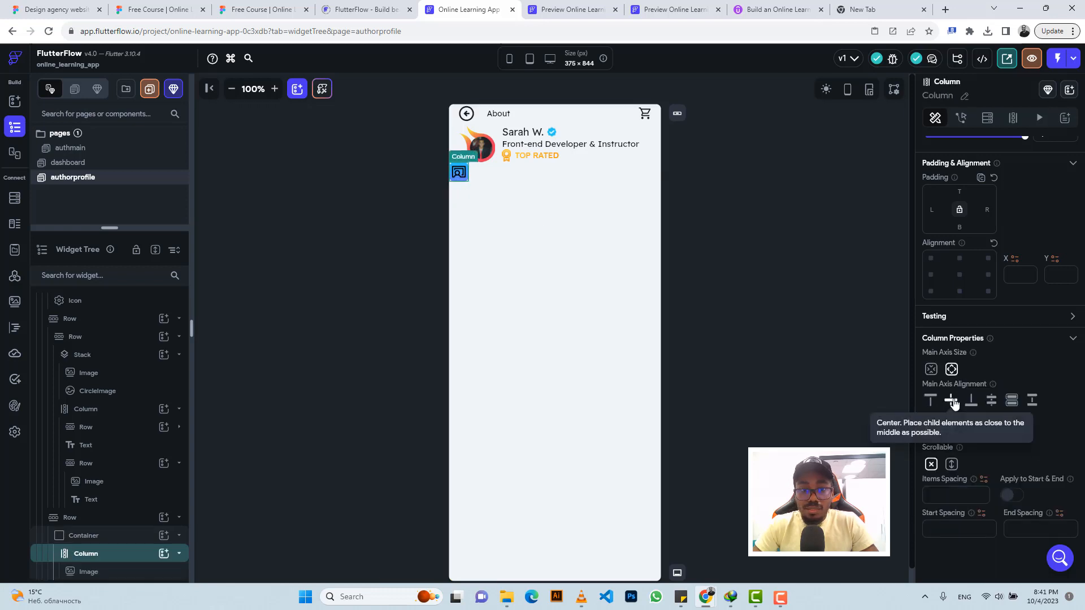
# - Add a column to the statistics row beside the gradient icon container and place a text widget in it
pyautogui.click(490, 178)
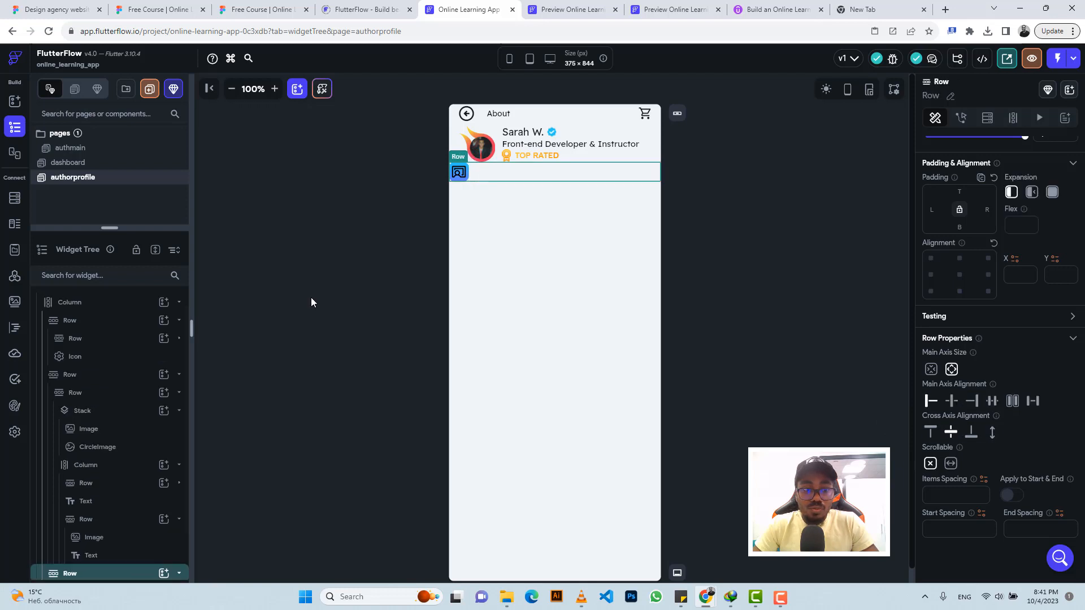
pyautogui.click(164, 574)
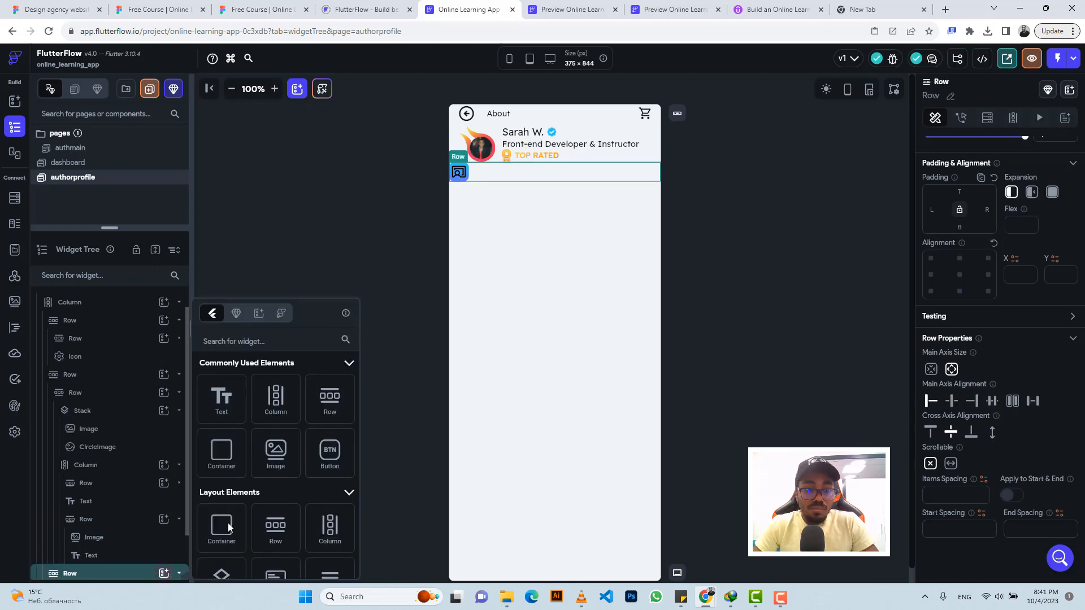
pyautogui.click(283, 402)
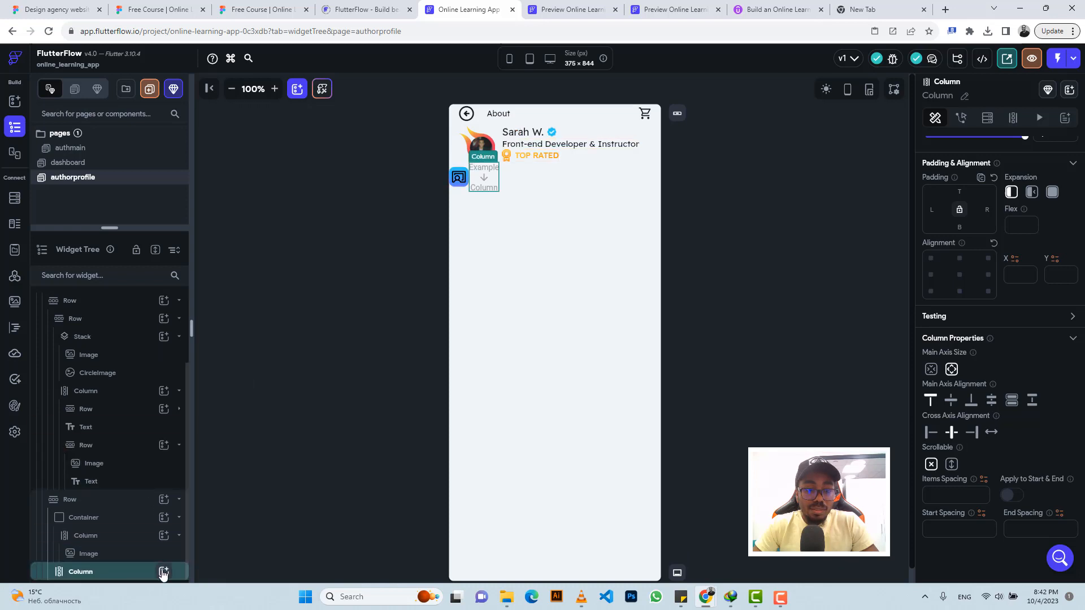
pyautogui.click(164, 572)
pyautogui.click(216, 404)
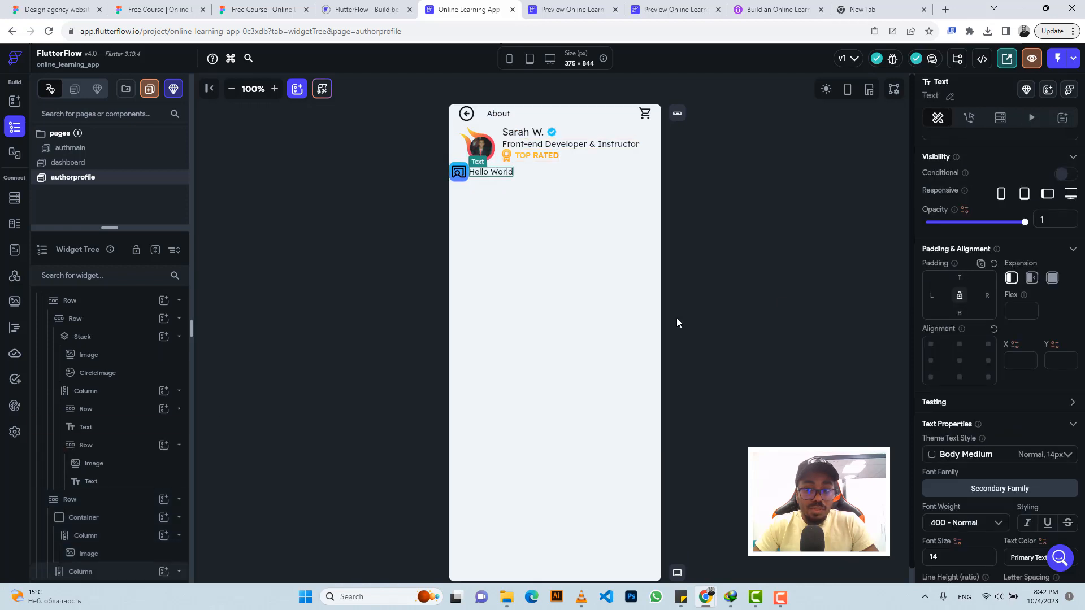
# - Set the new text widget's content to "Total students"
pyautogui.scroll(2, 981, 181)
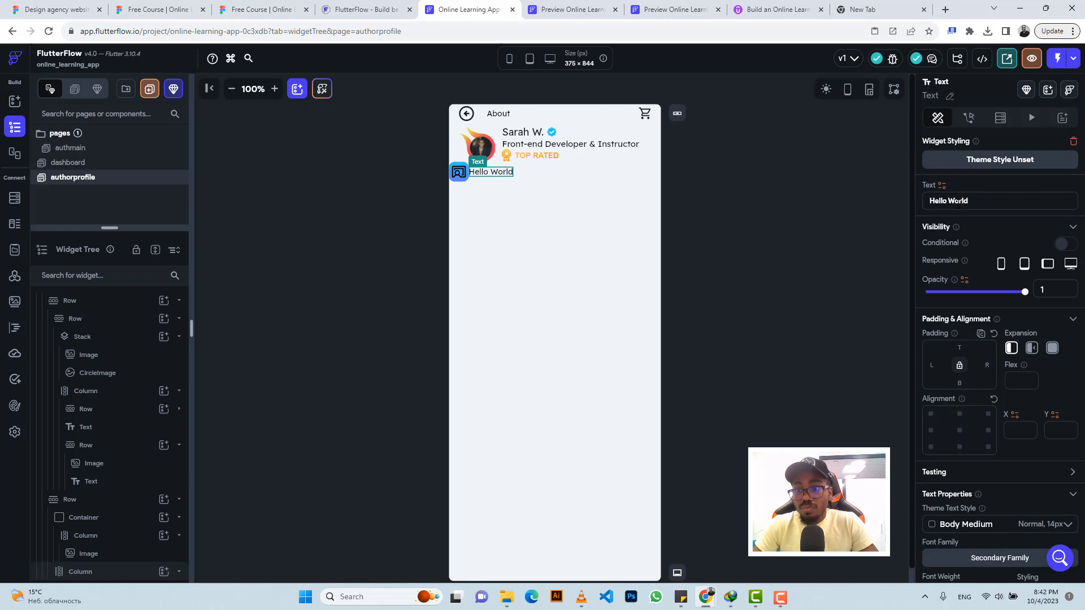
pyautogui.tripleClick(957, 204)
pyautogui.write('Total students')
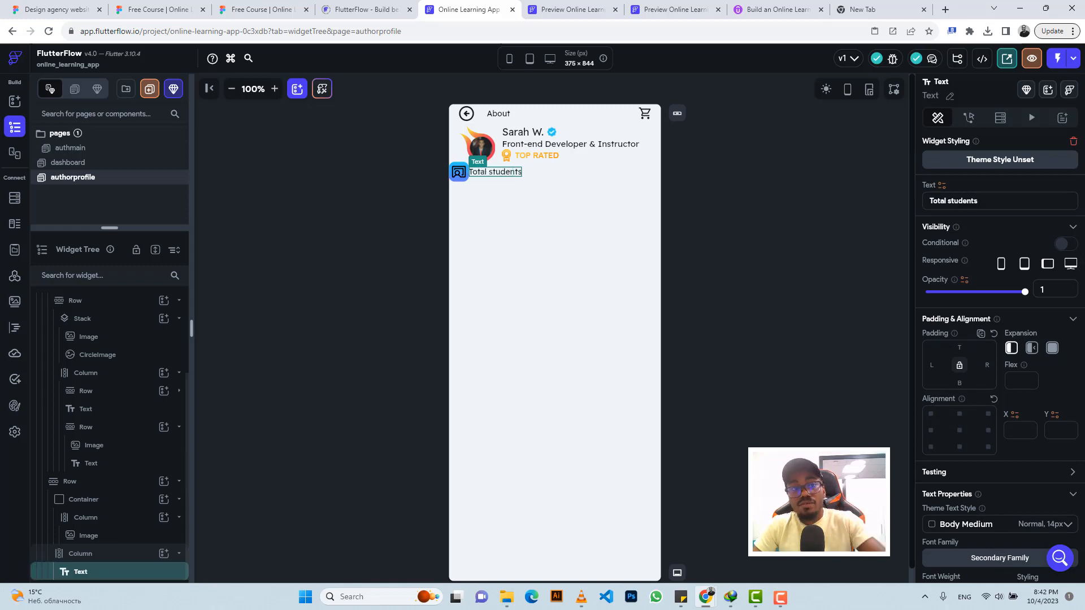
# - Switch to Figma and copy the text content of the student count "5,268"
pyautogui.click(253, 8)
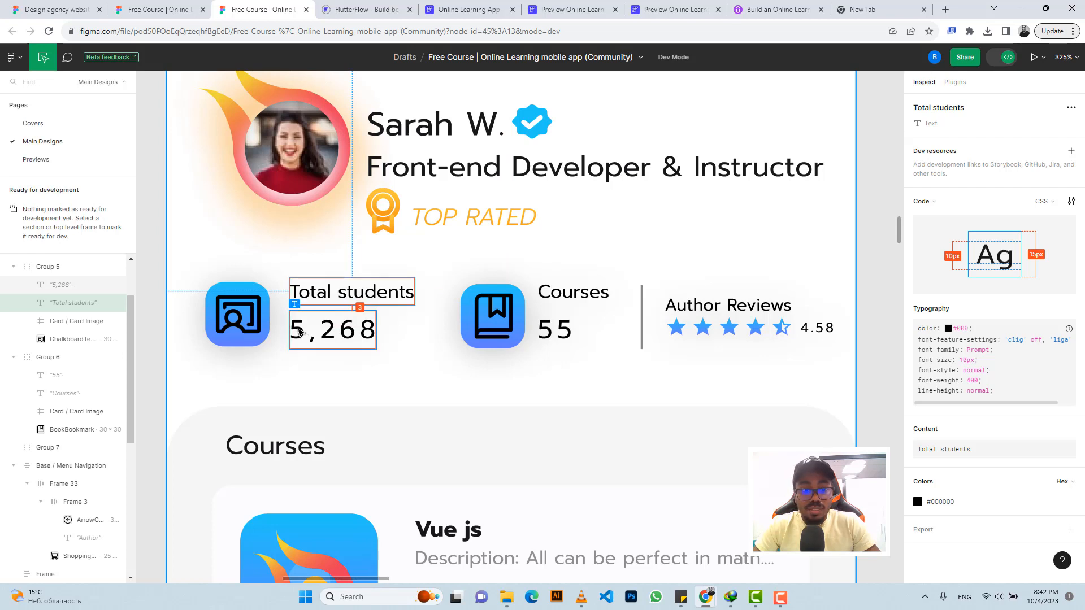
pyautogui.click(299, 332)
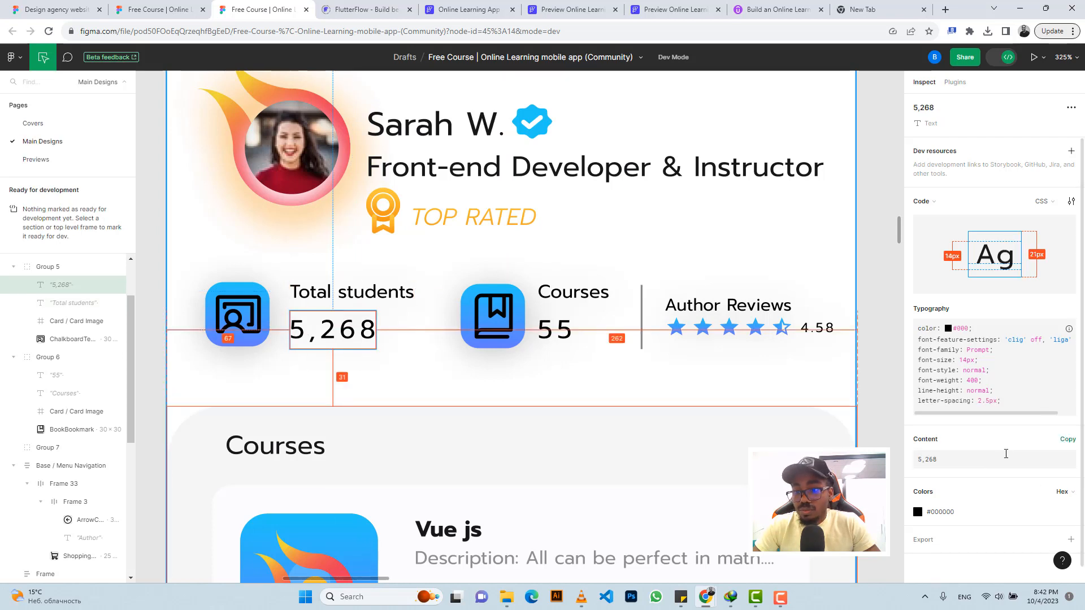
pyautogui.click(1064, 443)
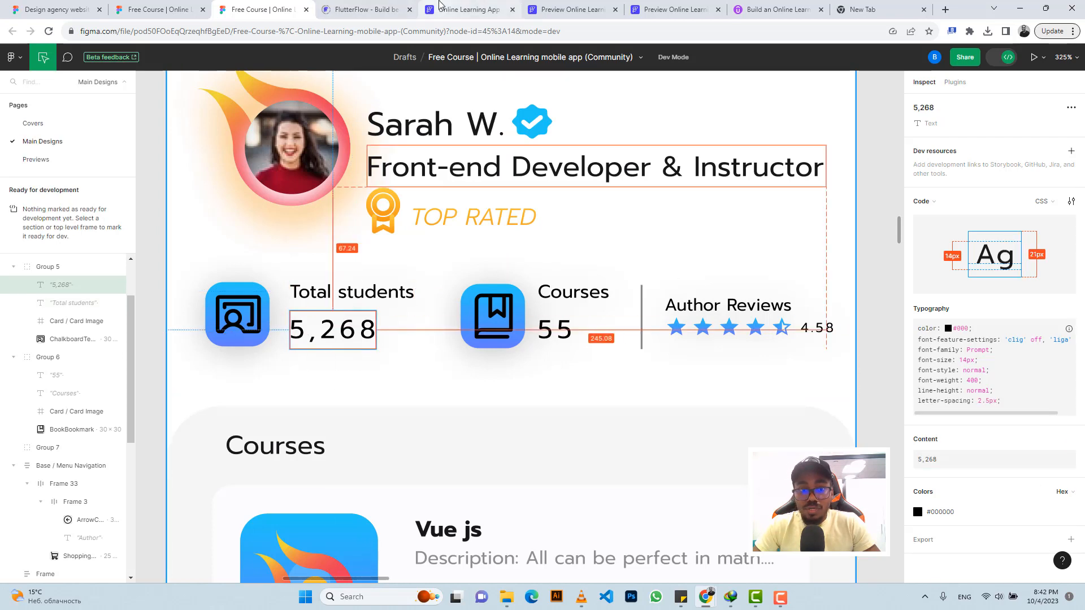
# - Return to FlutterFlow and open the "Total students" text's font size for editing
pyautogui.click(468, 10)
pyautogui.scroll(-4, 951, 412)
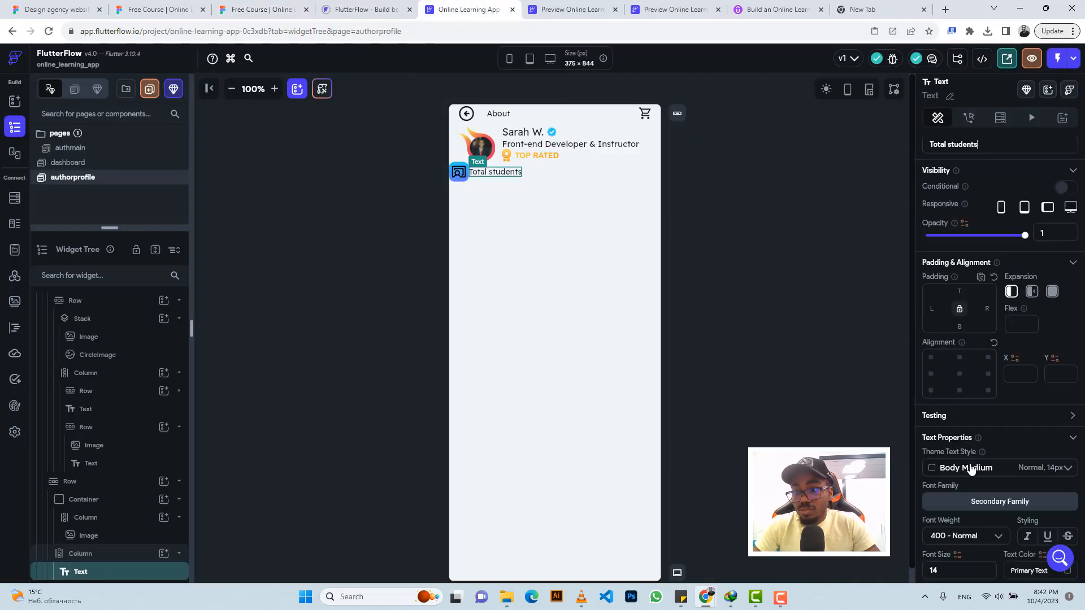
pyautogui.moveTo(921, 404); pyautogui.dragTo(917, 406)
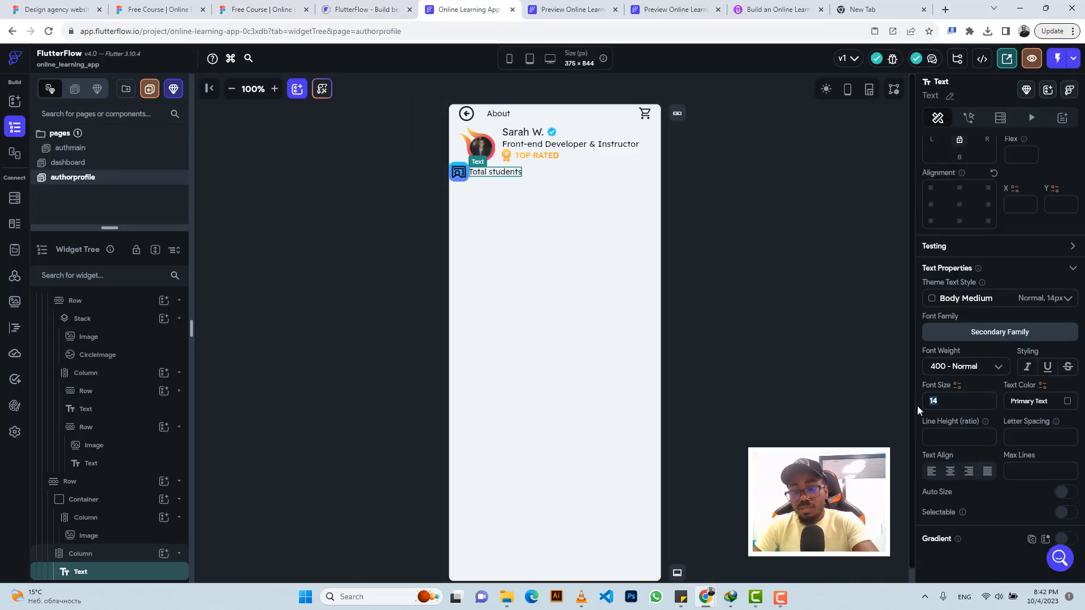
# - Set the "Total students" text's font size to 10 and duplicate the text within its column
pyautogui.write('10')
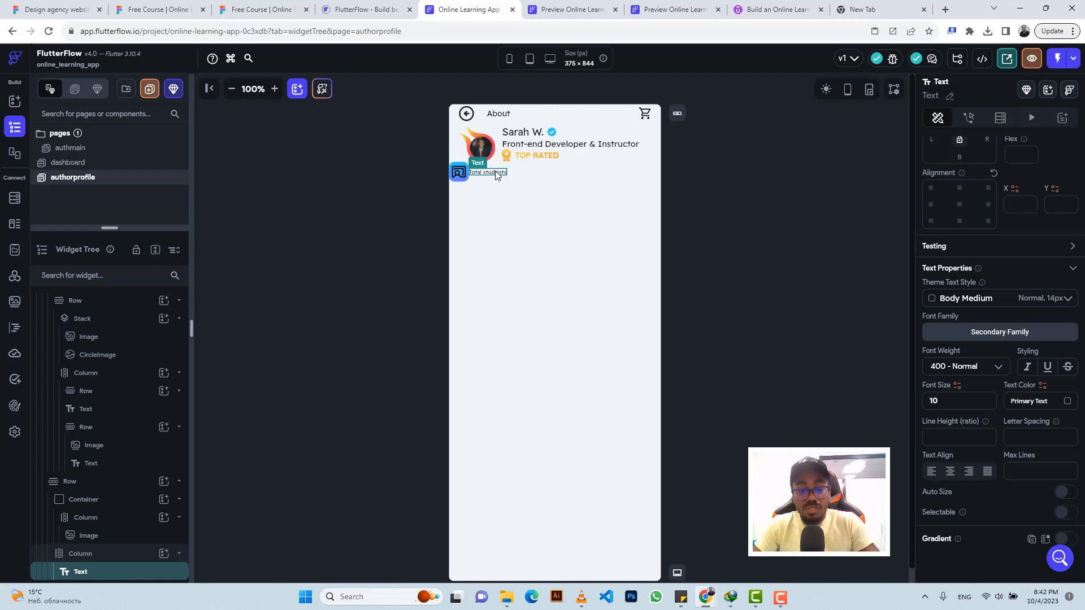
pyautogui.hotkey('ctrl', 'd')
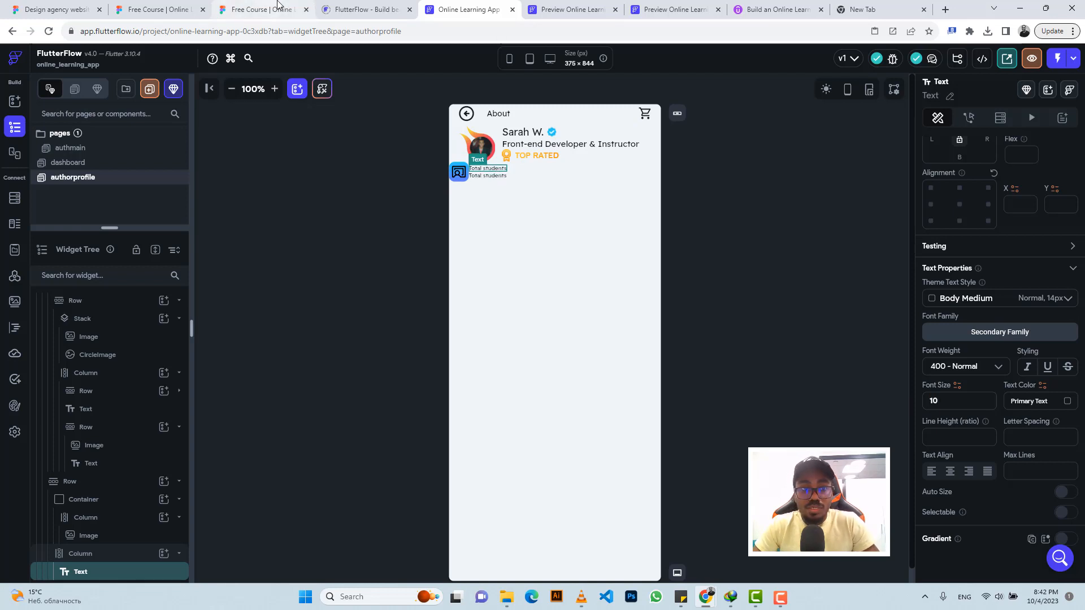
# - Copy the student count from the Figma design and set the duplicated text in FlutterFlow to "5,268"
pyautogui.click(235, 8)
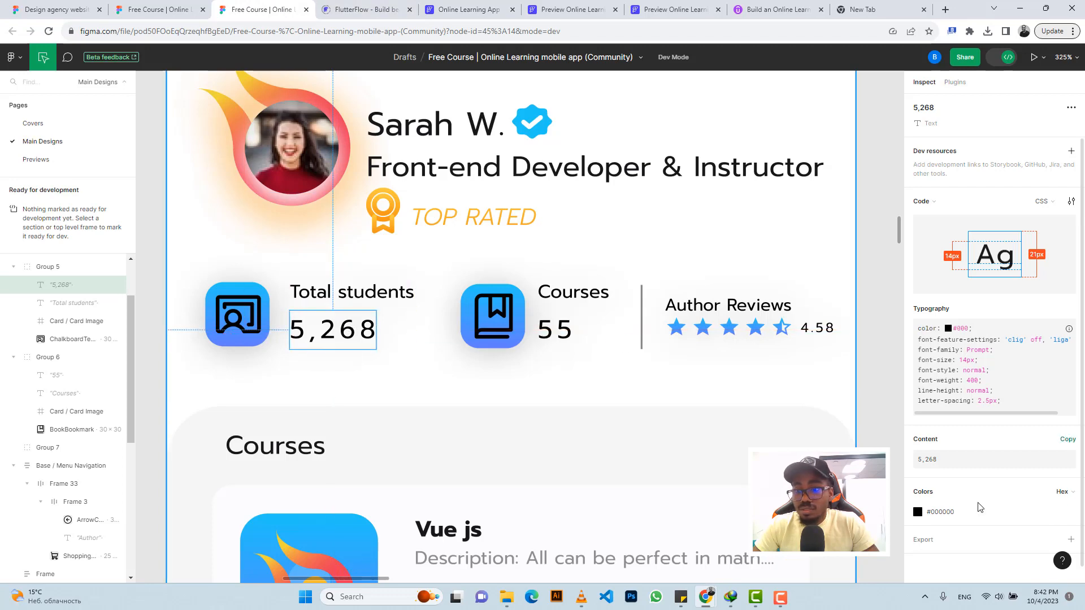
pyautogui.click(1066, 439)
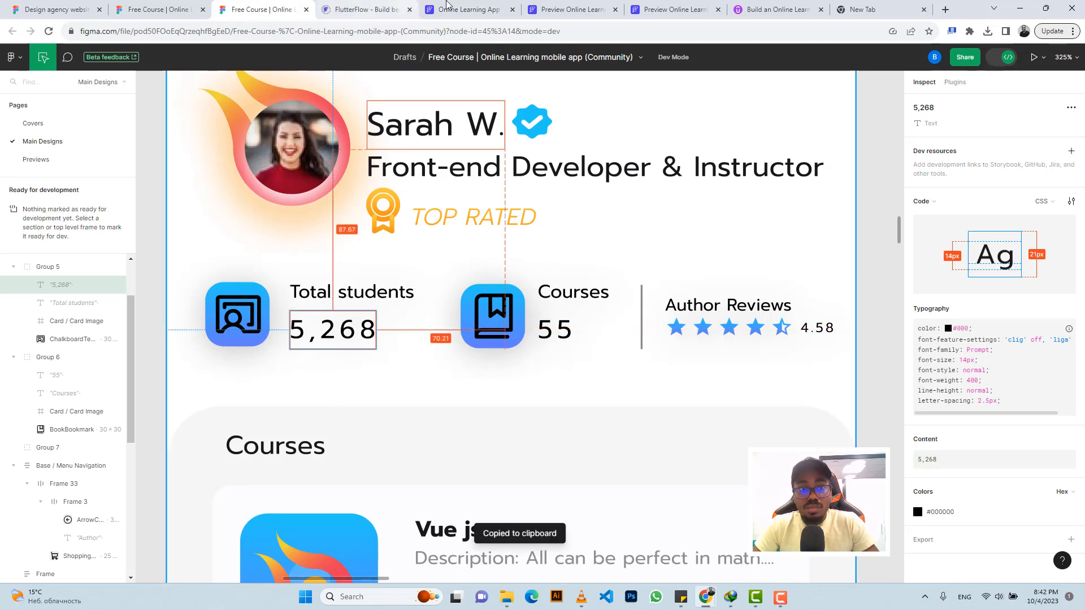
pyautogui.click(463, 9)
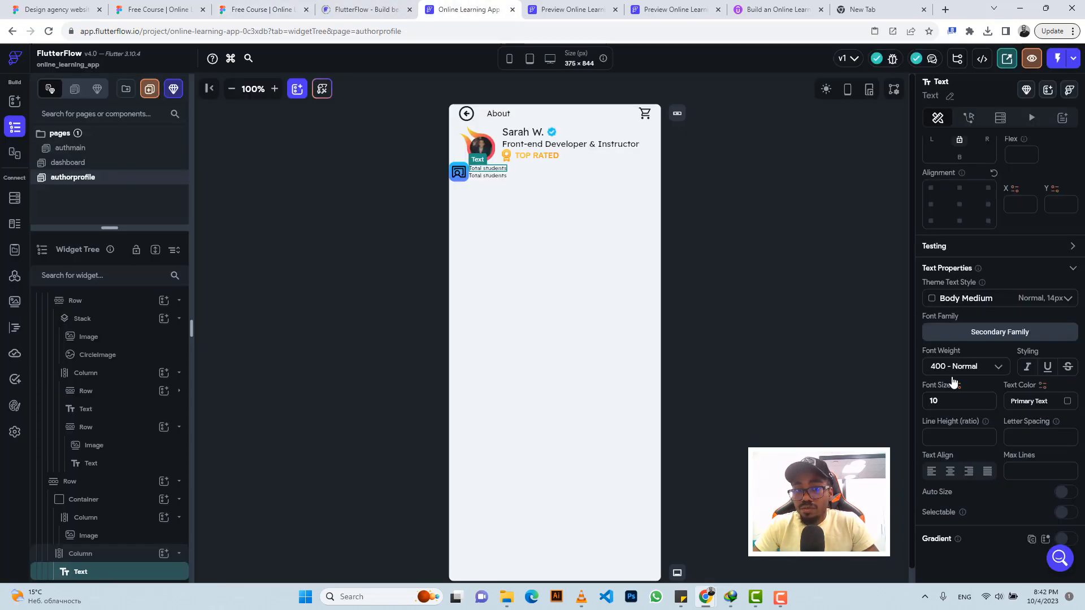
pyautogui.click(497, 177)
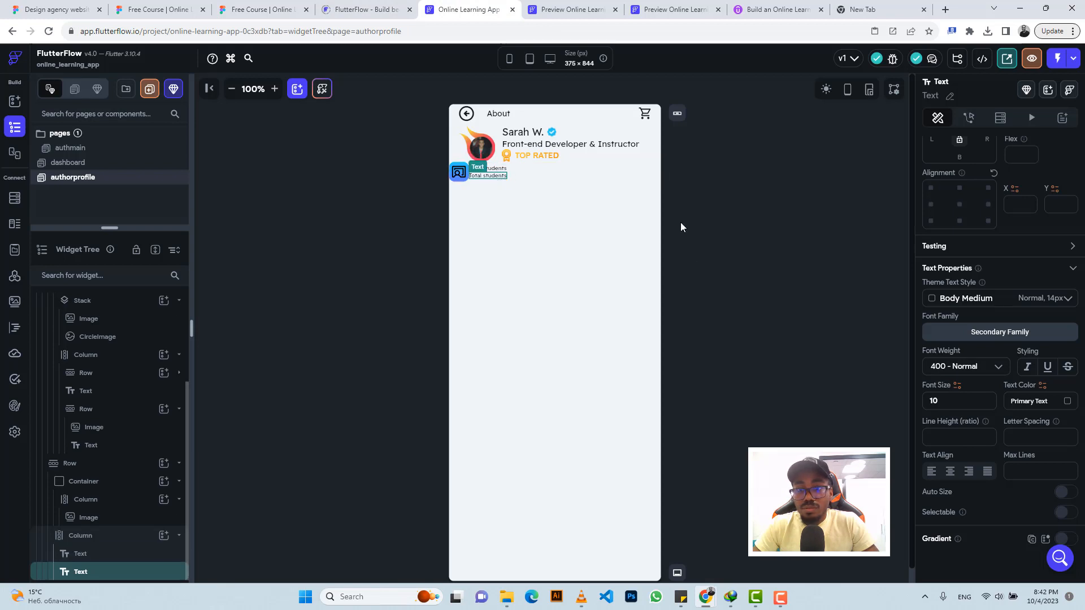
pyautogui.scroll(3, 1019, 256)
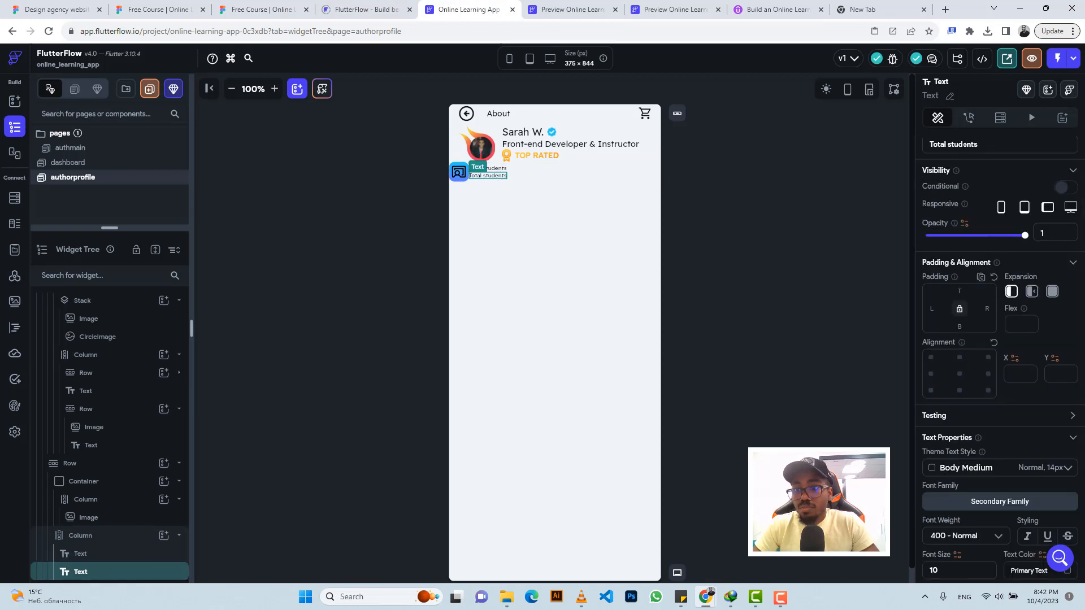
pyautogui.scroll(1, 977, 156)
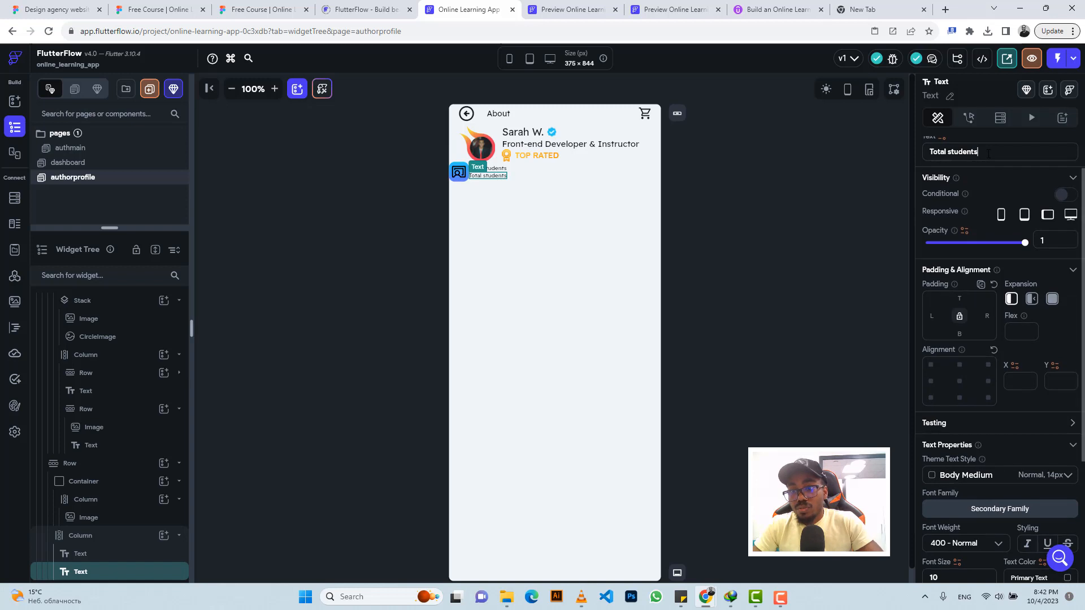
pyautogui.tripleClick(989, 154)
pyautogui.write('5,268')
# - Set the font size of the "5,268" text to 14
pyautogui.scroll(-3, 981, 322)
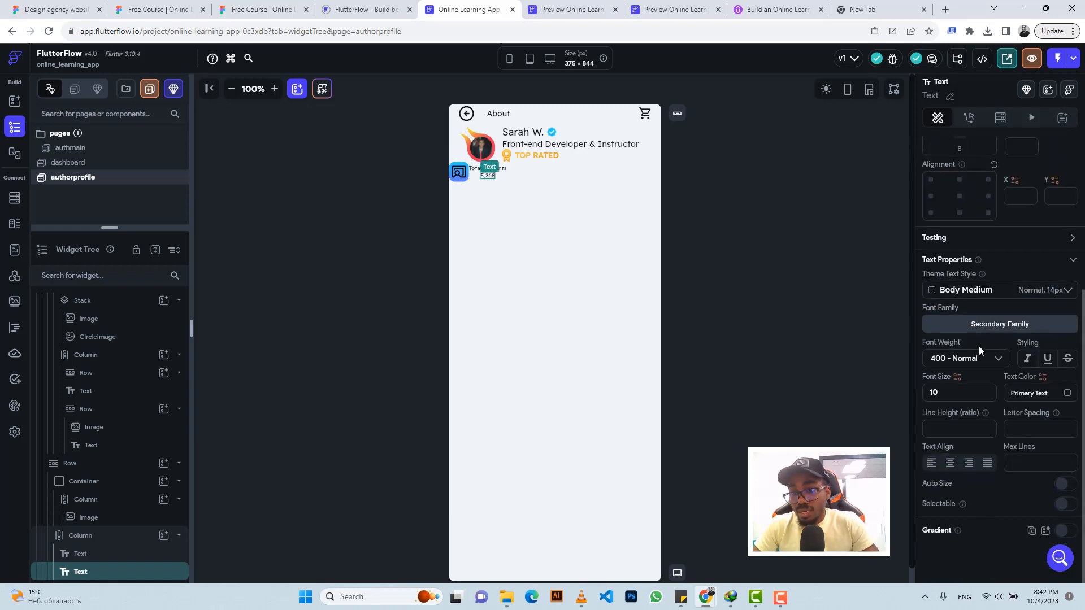
pyautogui.doubleClick(957, 394)
pyautogui.write('14')
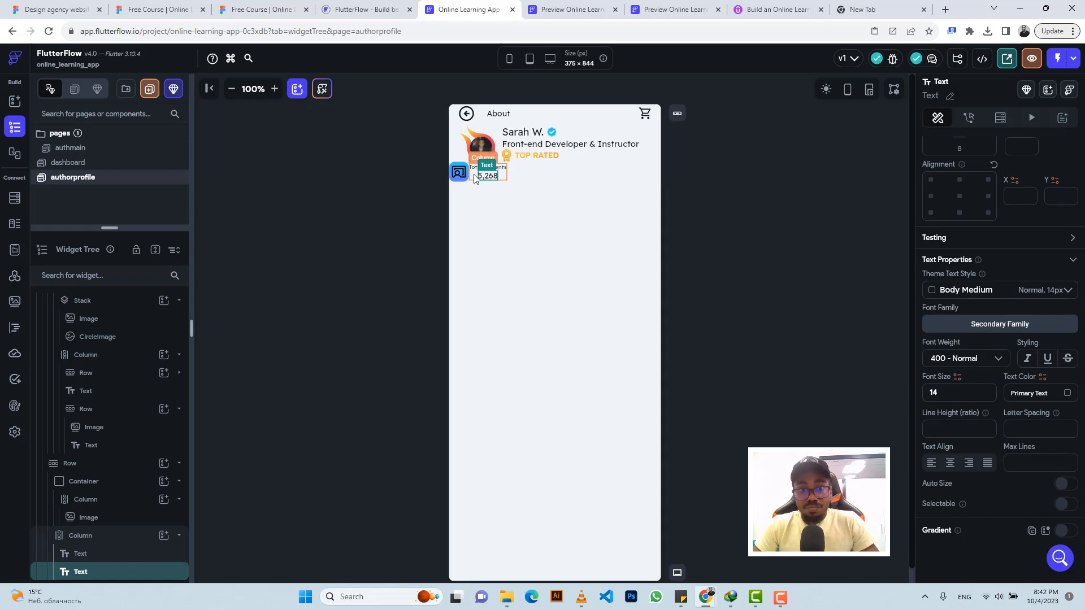
# - Set the students text column's cross axis alignment to start and compare it with the Figma design
pyautogui.click(474, 179)
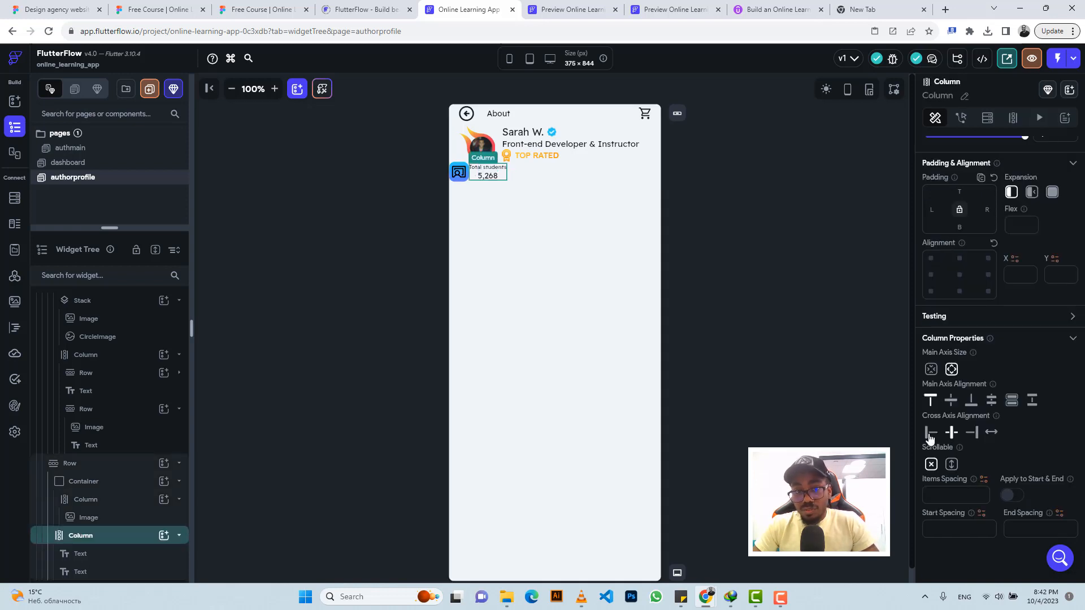
pyautogui.click(238, 6)
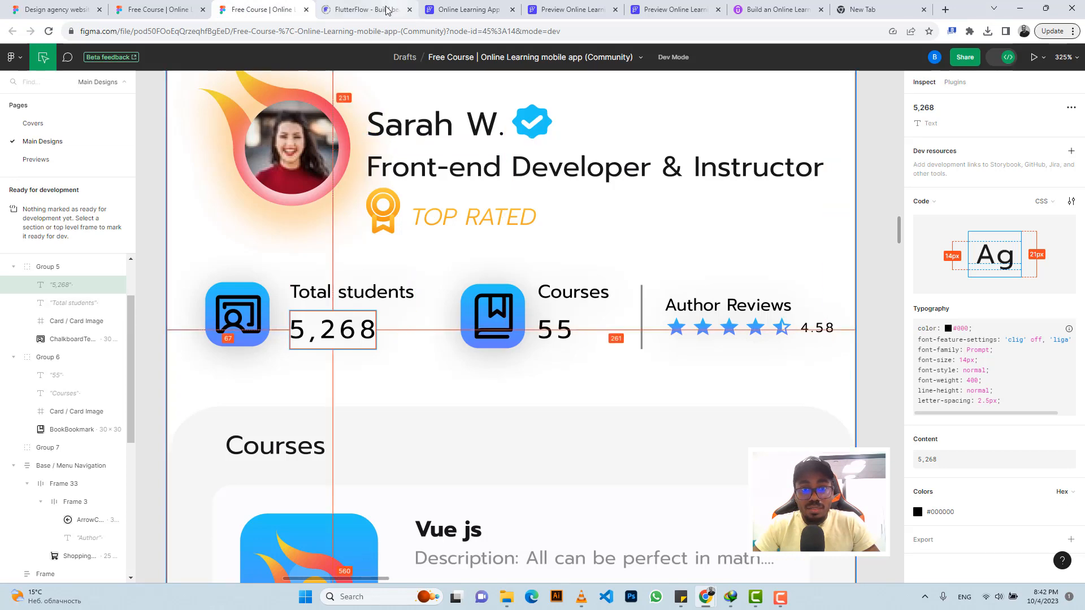
pyautogui.click(463, 9)
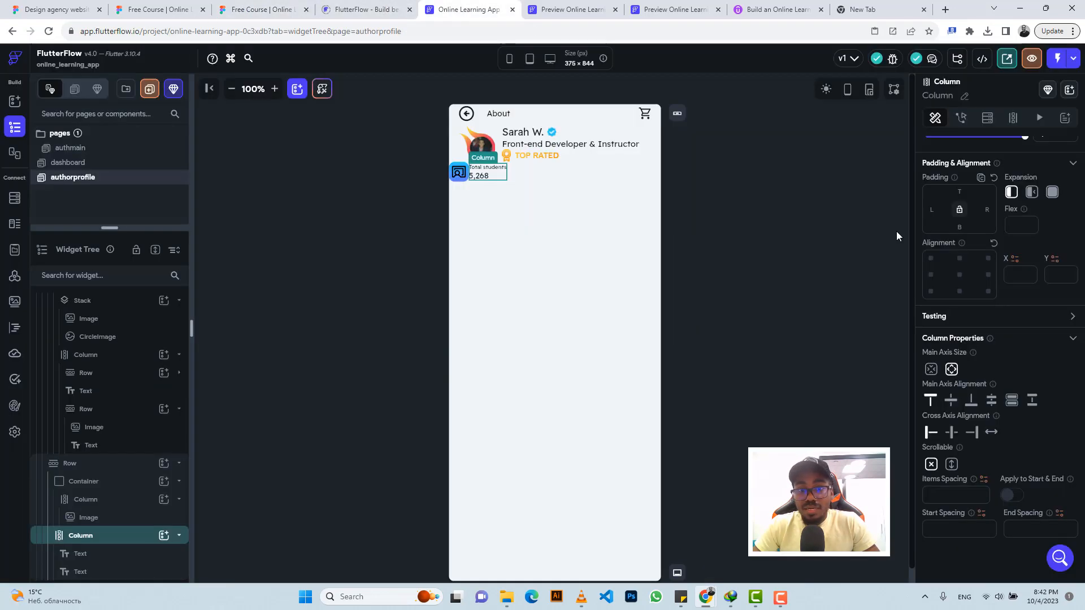
# - Give the "5,268" text a top padding of 3
pyautogui.click(475, 177)
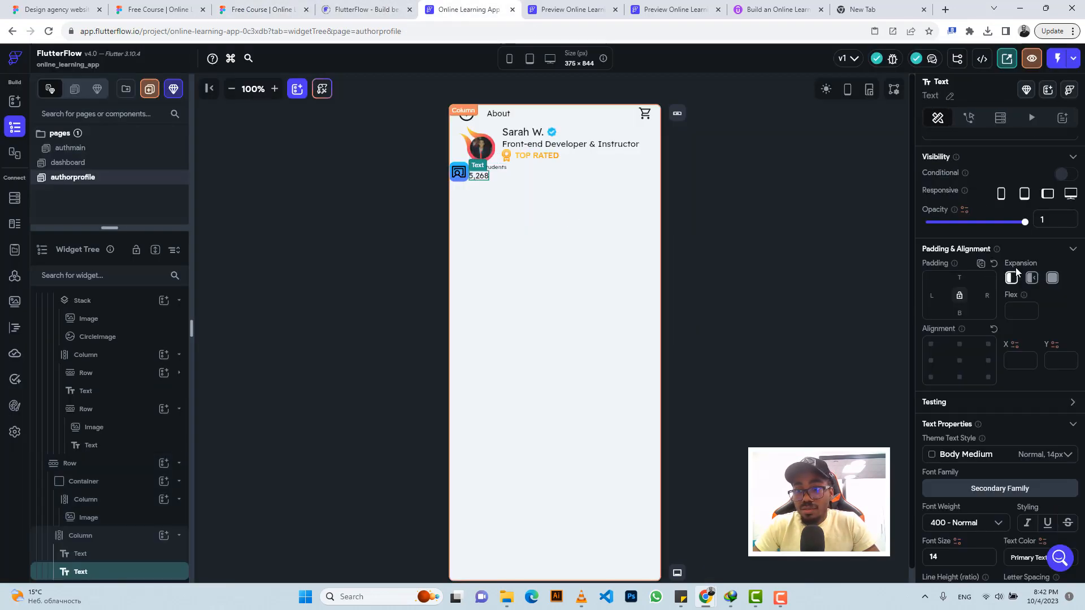
pyautogui.click(960, 277)
pyautogui.write('3')
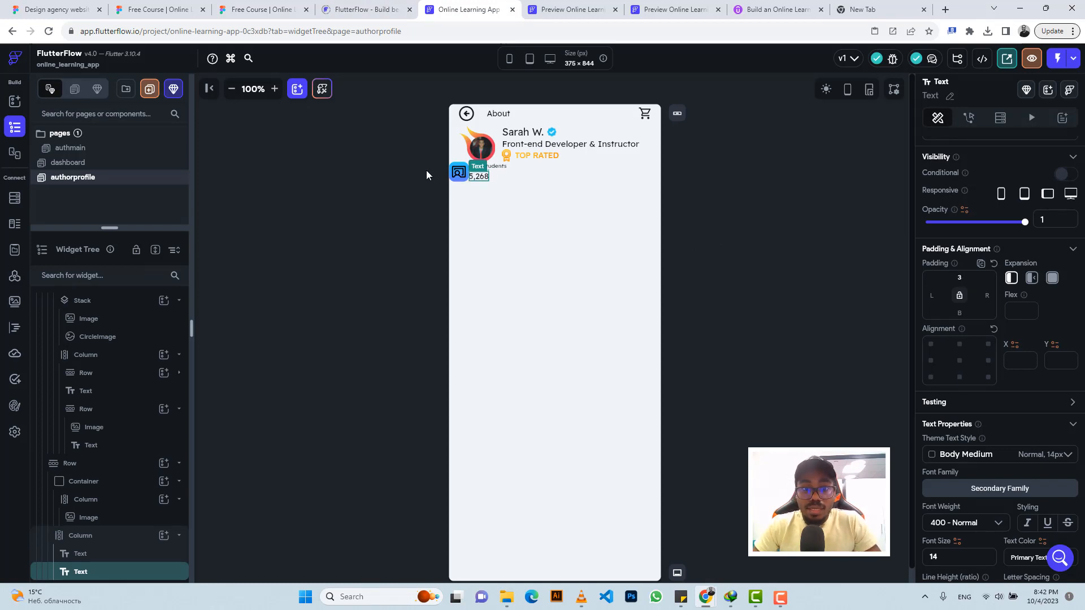
# - Check the icon-to-text spacing in the Figma design and give the students text column a left padding of 11
pyautogui.click(500, 179)
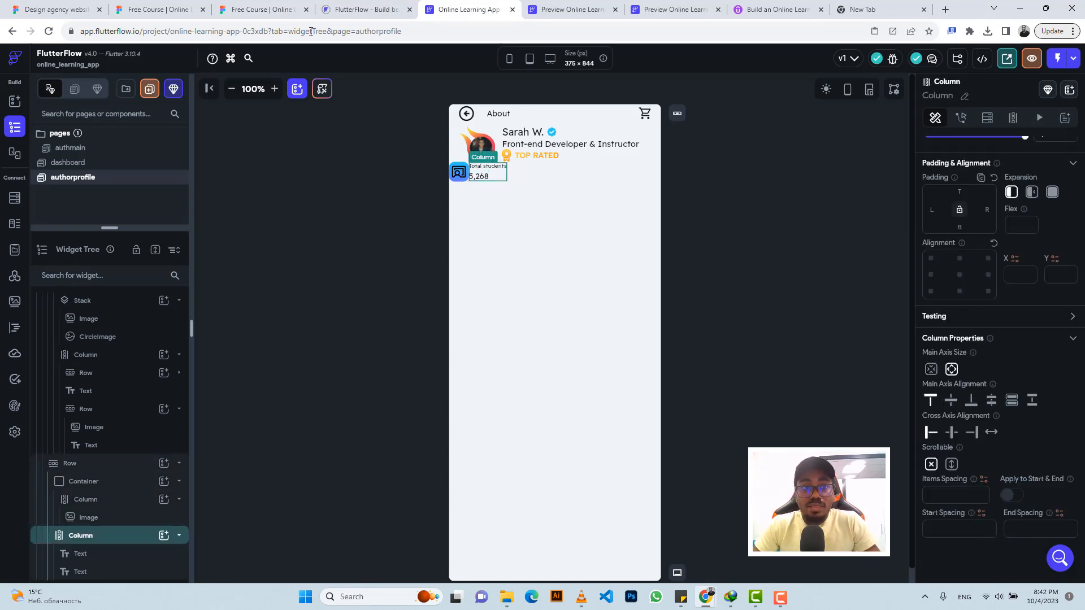
pyautogui.click(261, 9)
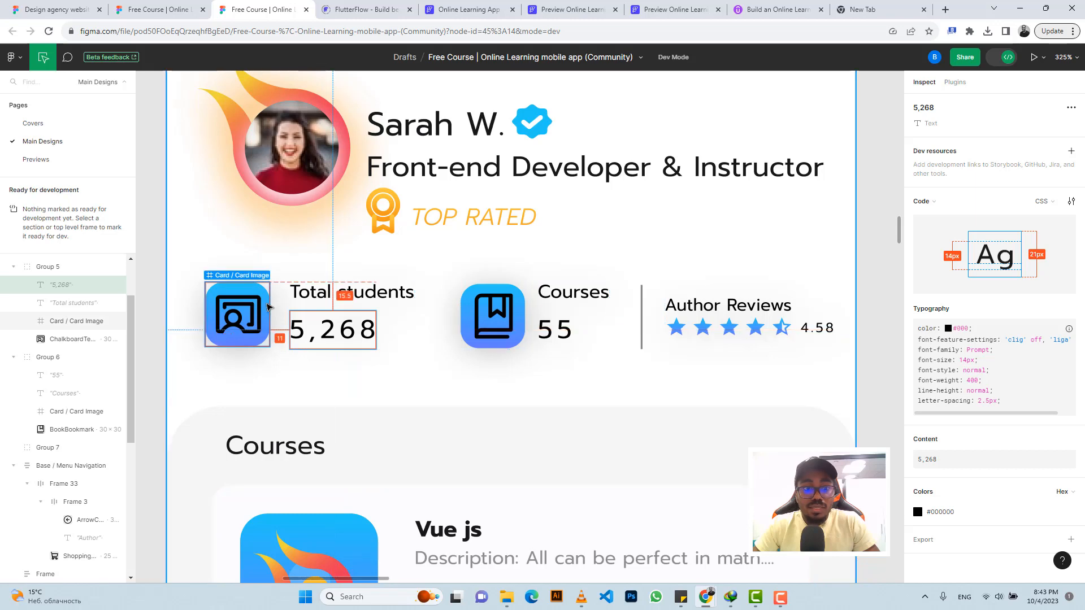
pyautogui.click(485, 12)
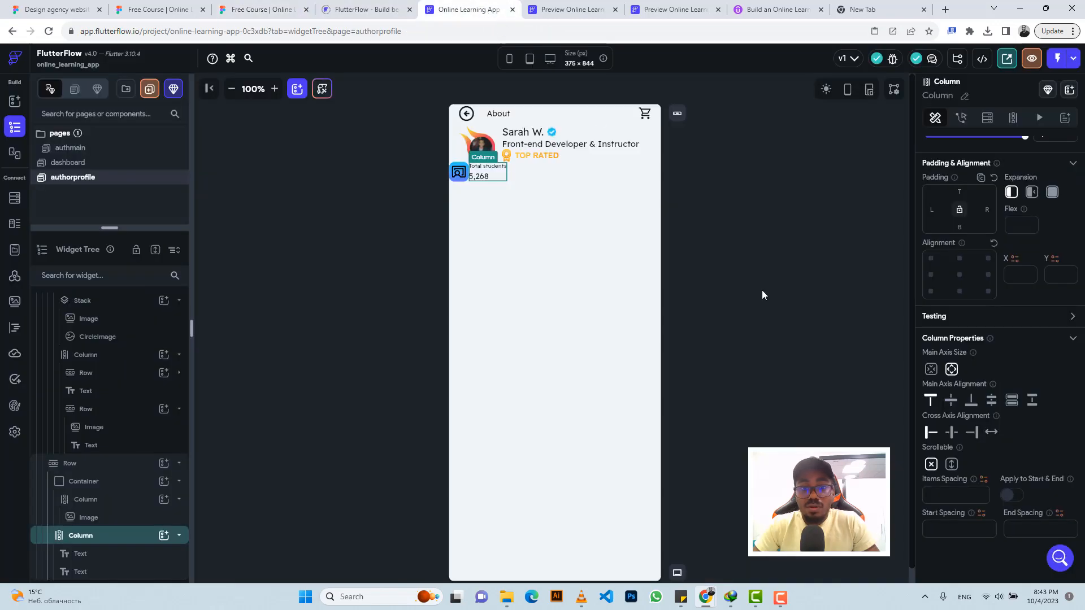
pyautogui.click(935, 211)
pyautogui.write('11')
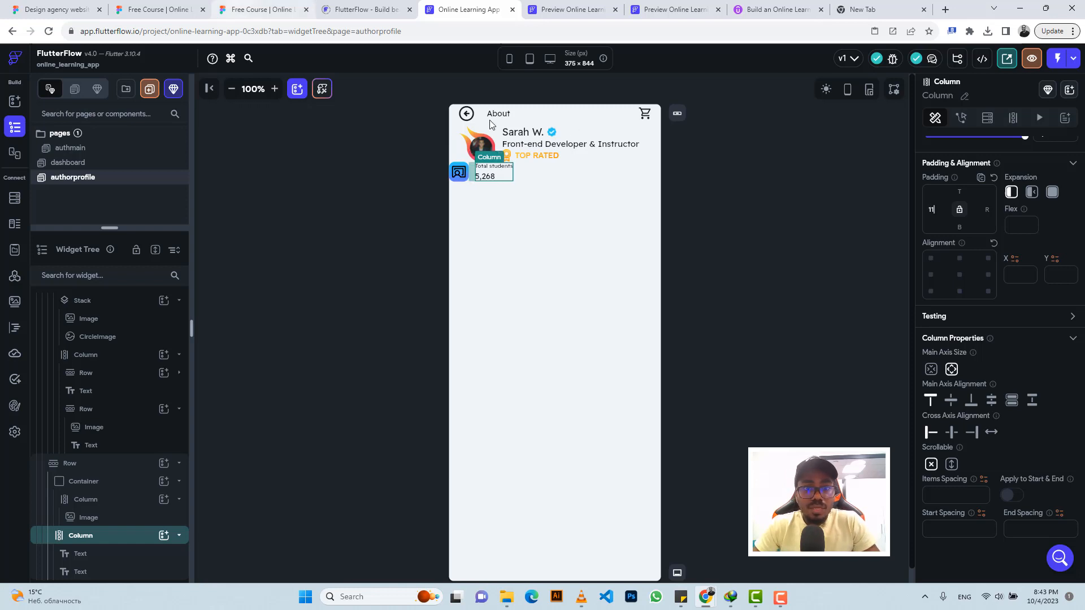
# - Check the students icon's distance from the frame edge in Figma and give its container a left padding of 21
pyautogui.click(459, 186)
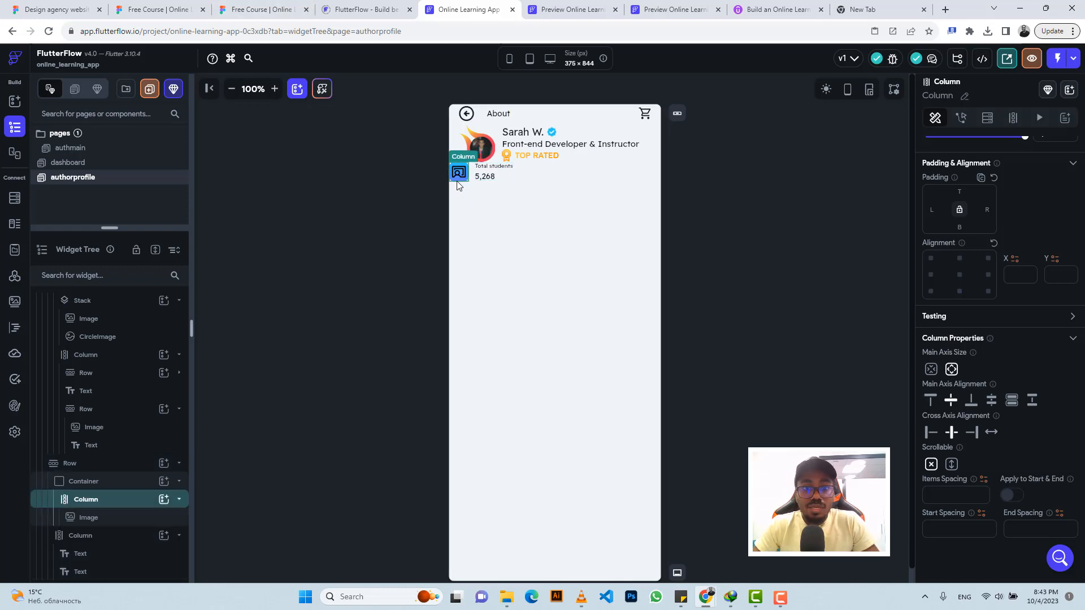
pyautogui.click(83, 483)
pyautogui.click(249, 10)
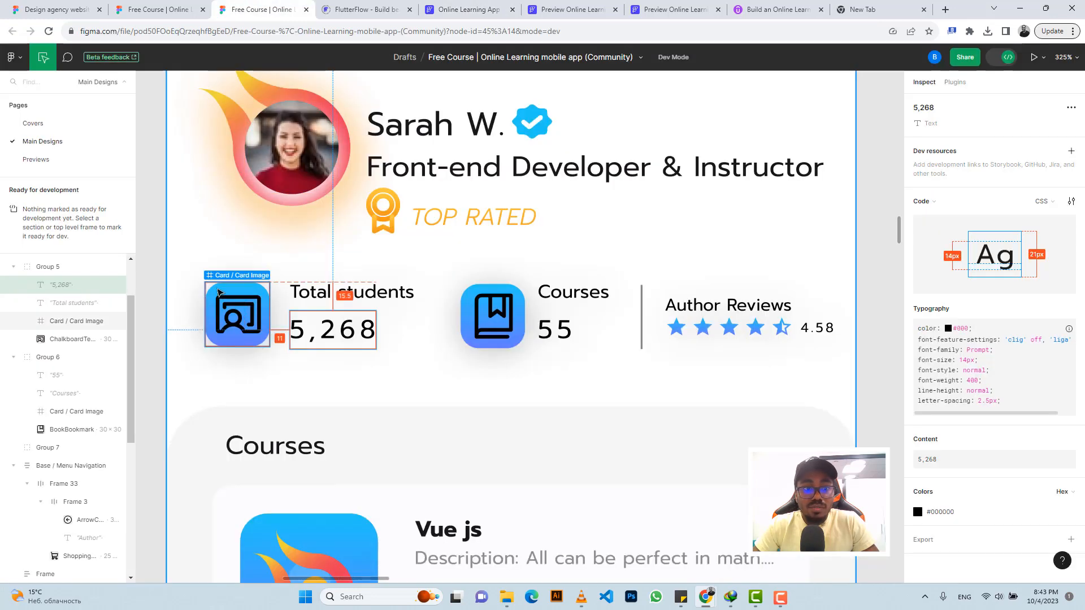
pyautogui.click(219, 292)
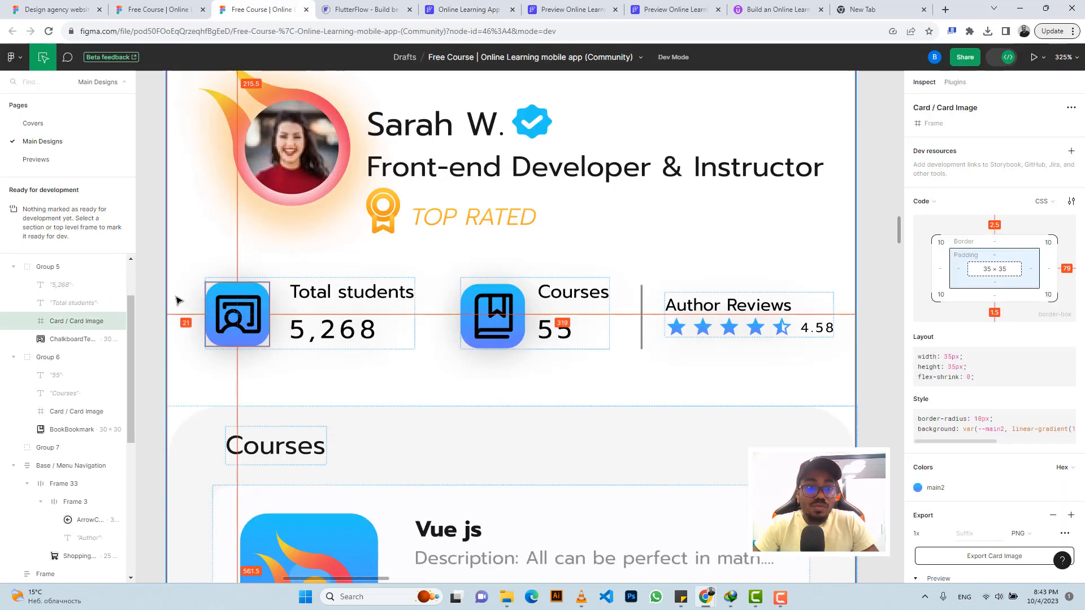
pyautogui.click(463, 9)
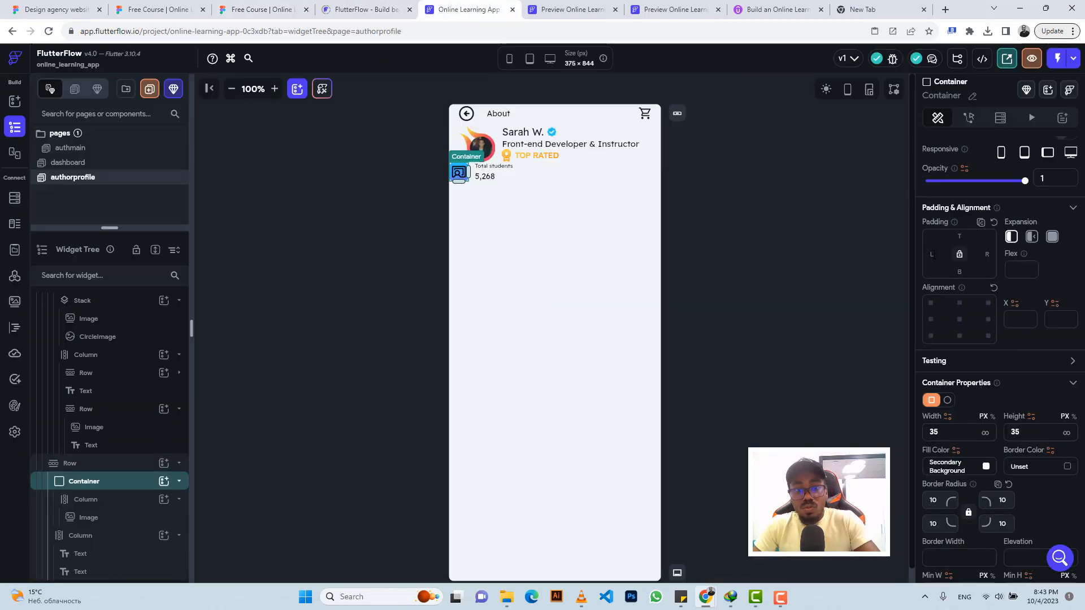
pyautogui.write('21')
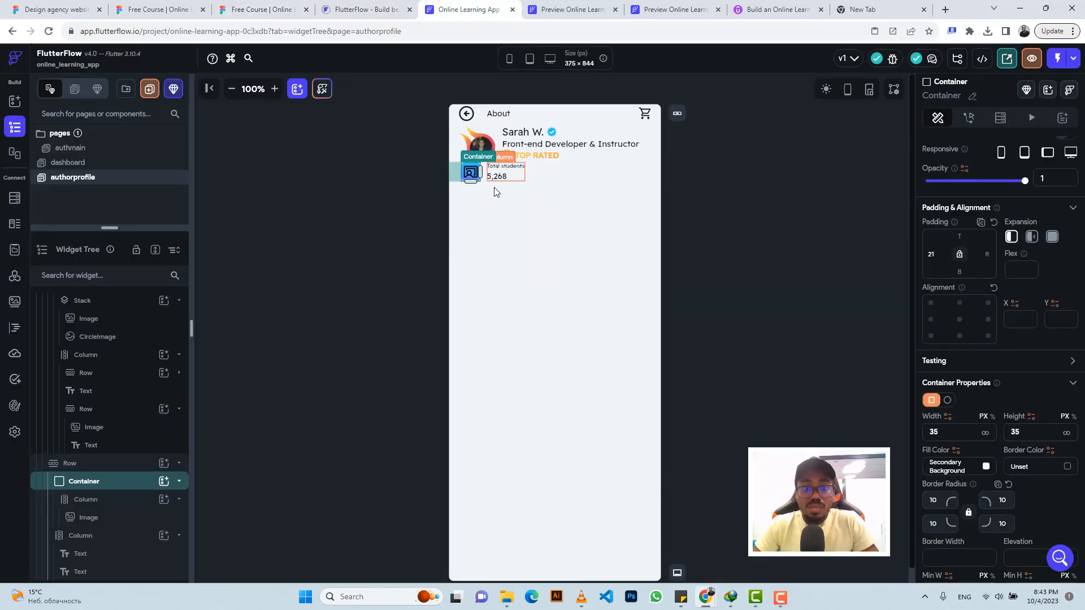
# - Paste a copy of the students icon container into the same row and replace the copy's image with BookBookmark.png
pyautogui.click(107, 481)
pyautogui.hotkey('ctrl', 'c')
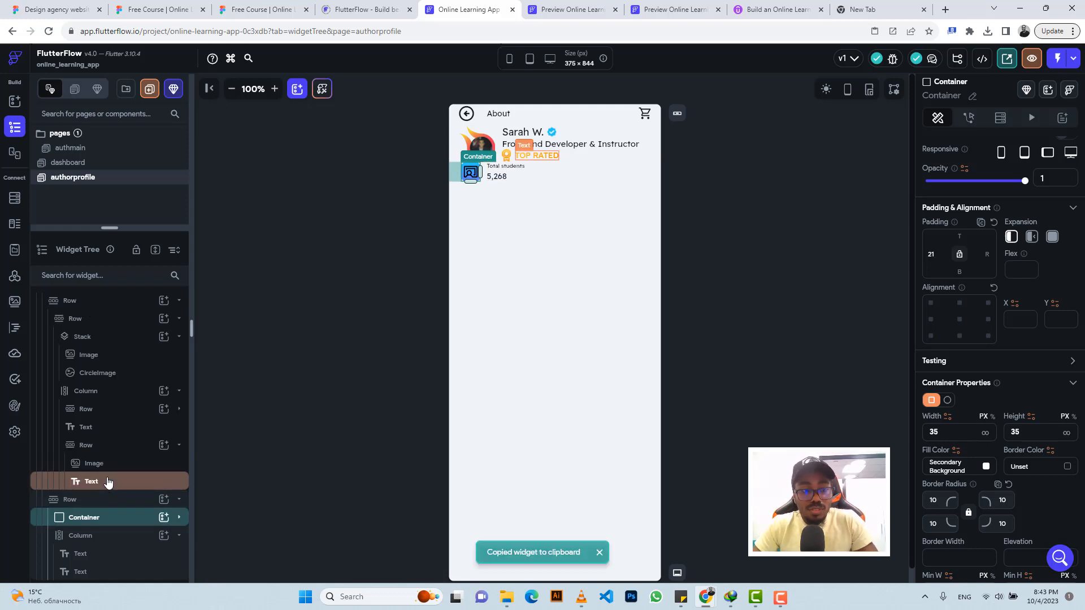
pyautogui.click(564, 176)
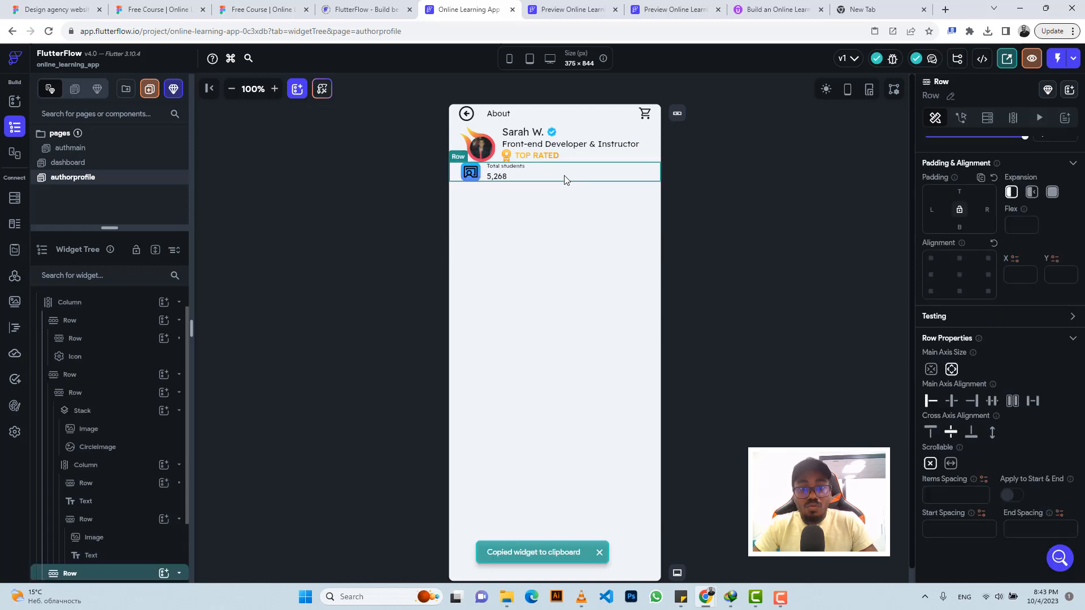
pyautogui.hotkey('ctrl', 'v')
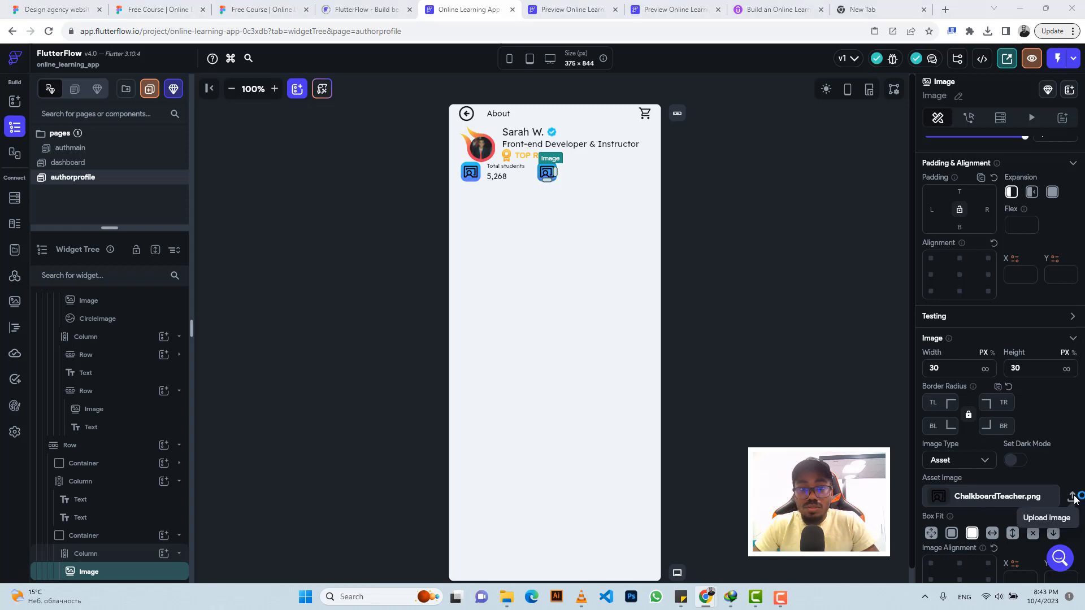
pyautogui.click(1073, 497)
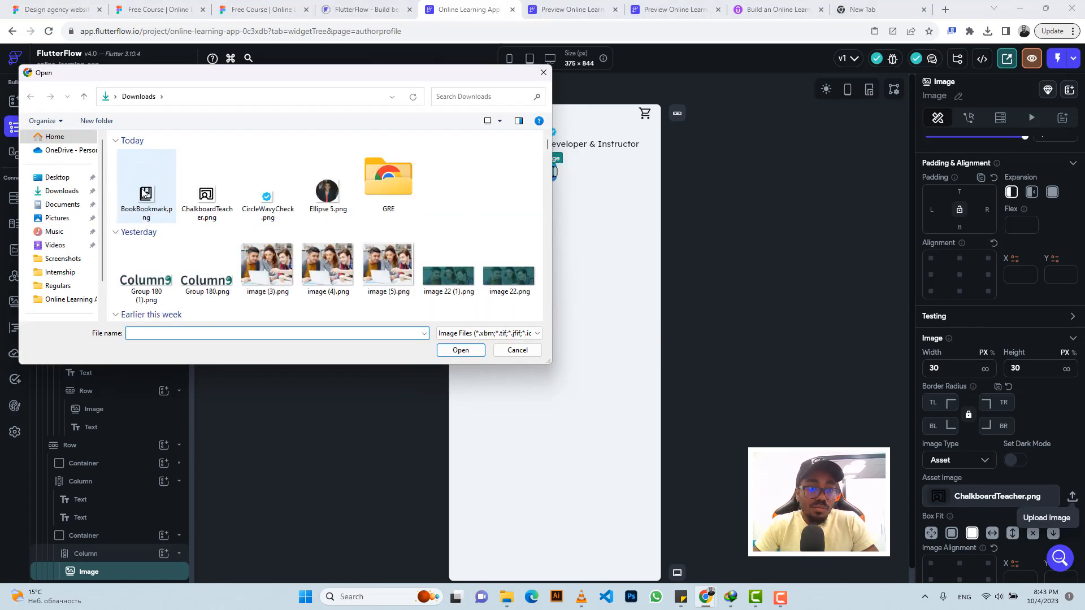
pyautogui.doubleClick(145, 194)
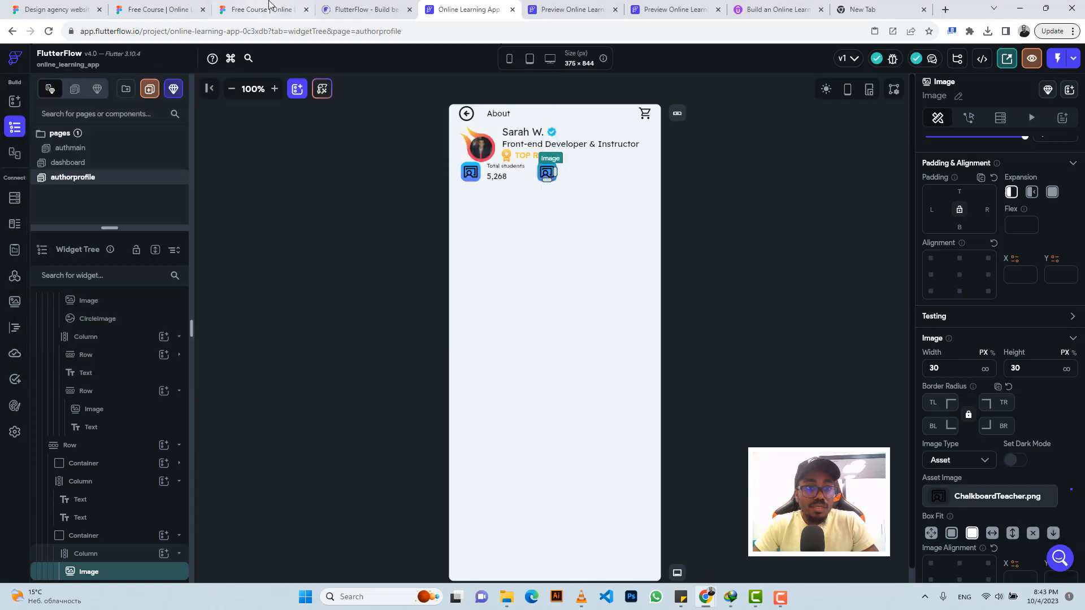
# - Inspect the vertical divider line beside the Courses block in Figma, copy its color value #888888, and return to FlutterFlow
pyautogui.click(269, 6)
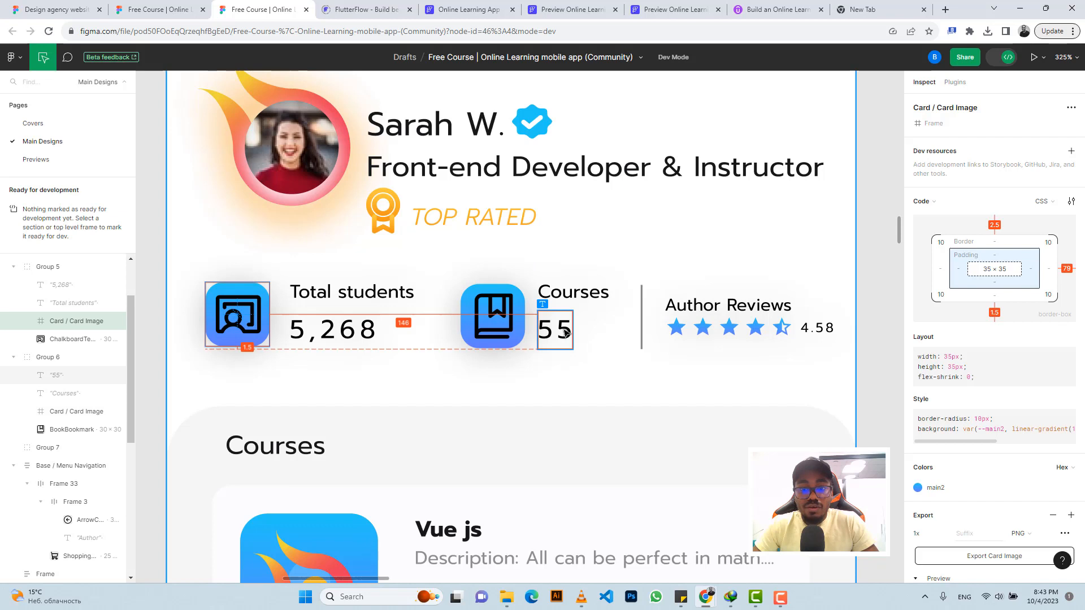
pyautogui.click(645, 317)
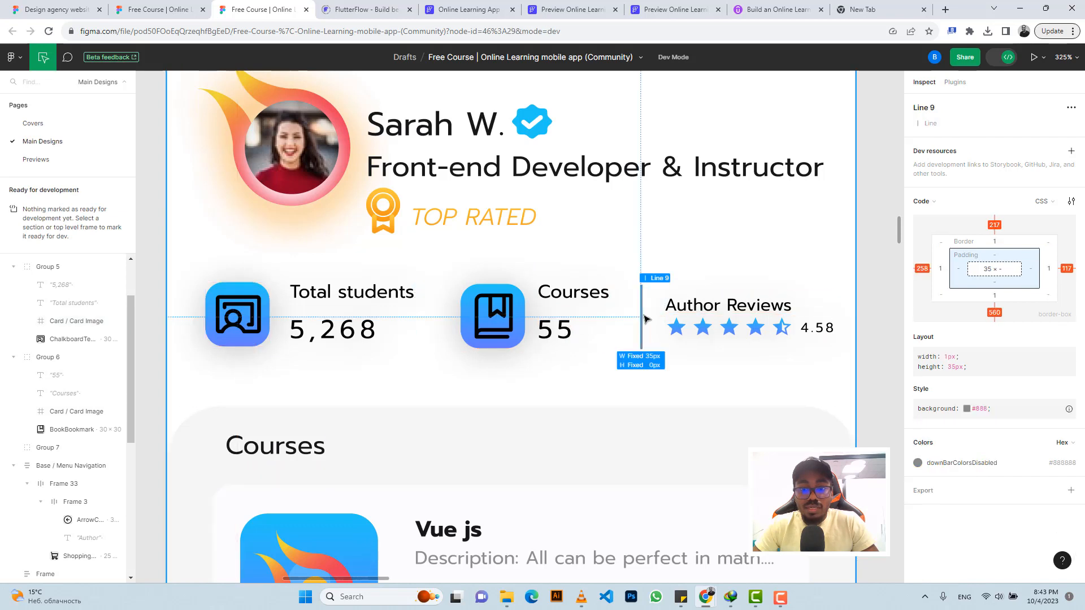
pyautogui.click(1061, 462)
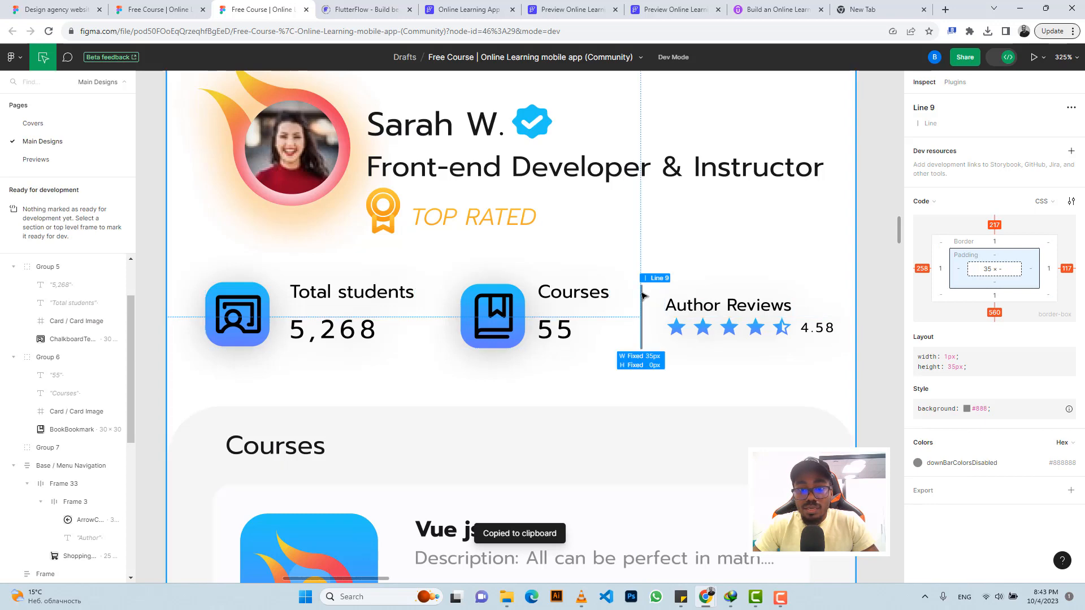
pyautogui.click(469, 9)
# - Copy the students text column and paste it into the row after the bookmark icon
pyautogui.click(551, 179)
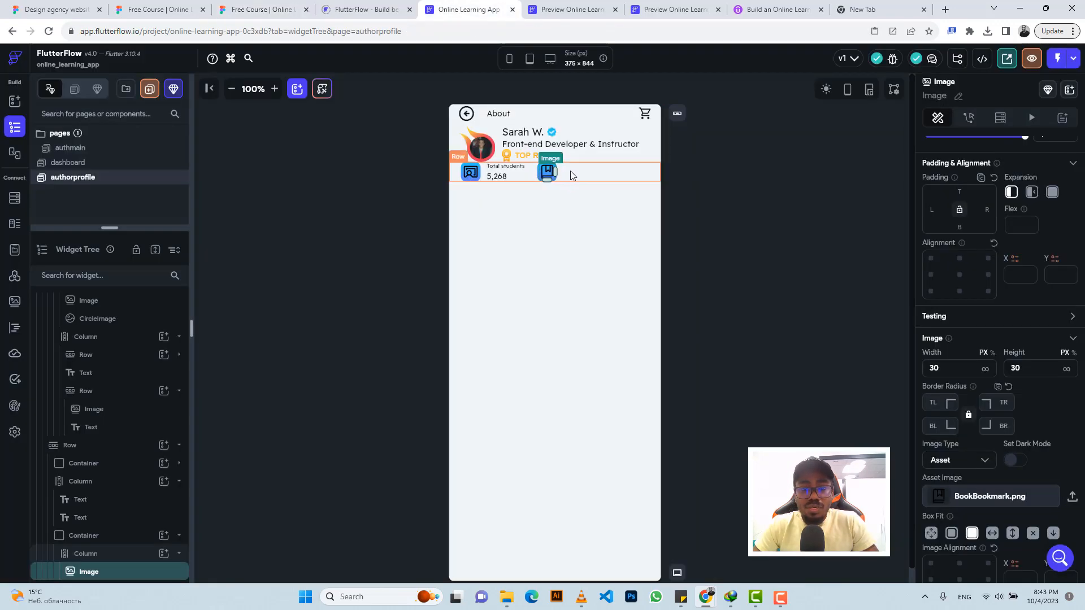
pyautogui.click(513, 176)
pyautogui.hotkey('ctrl', 'c')
pyautogui.click(581, 172)
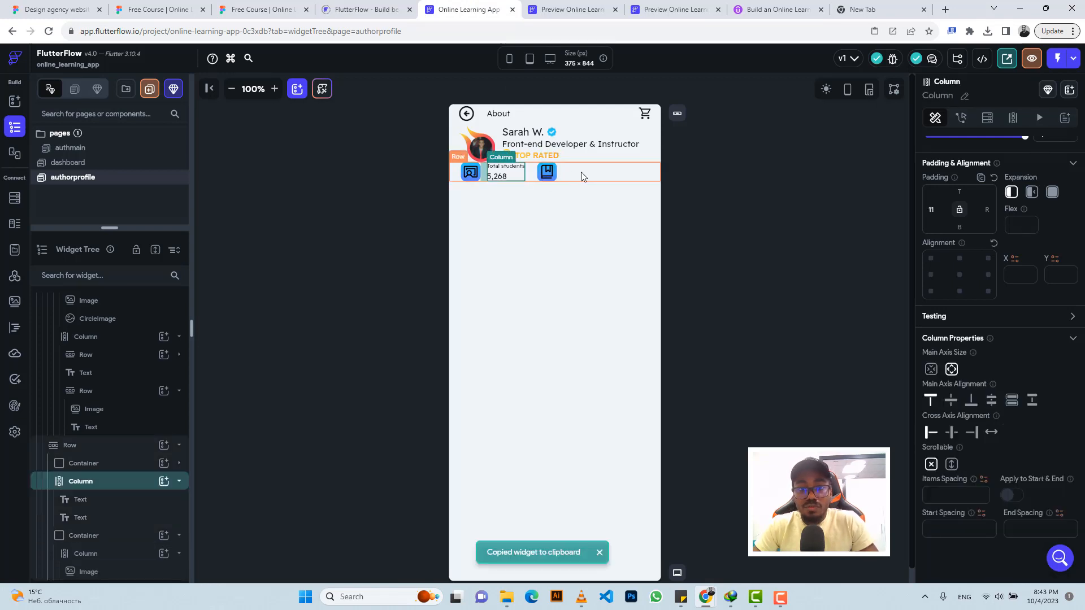
pyautogui.hotkey('ctrl', 'v')
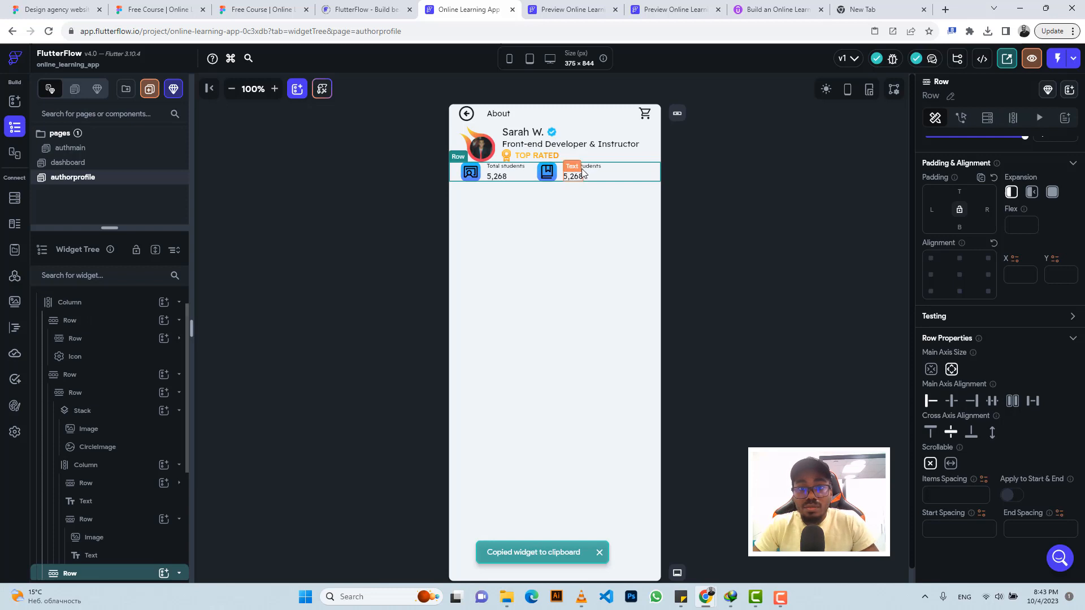
# - Change the copied column's label to "Courses" and its number to "55", checking the wording against the Figma design
pyautogui.click(582, 167)
pyautogui.scroll(2, 978, 189)
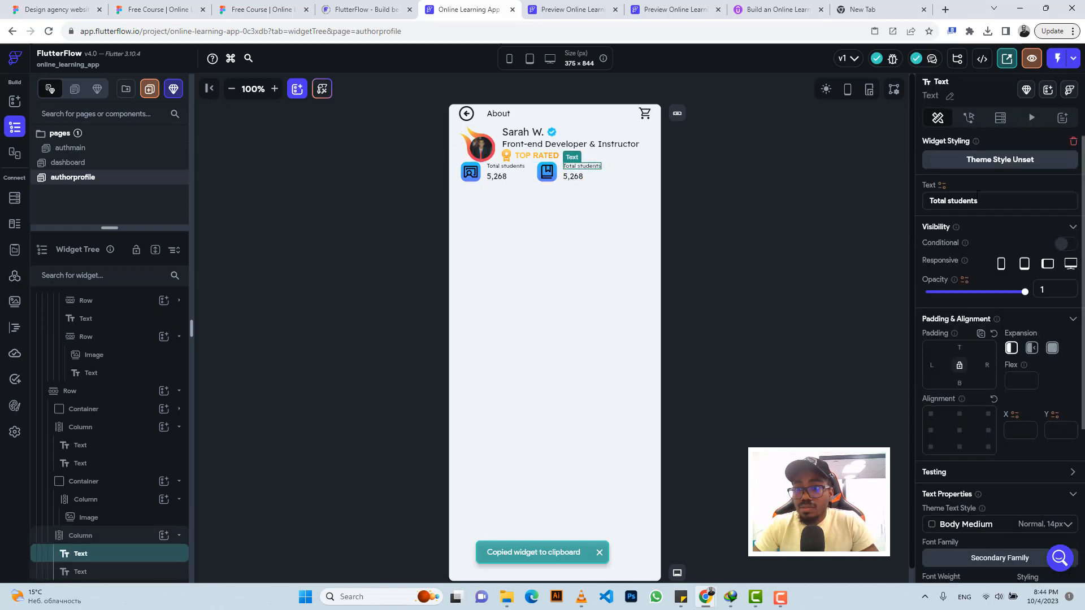
pyautogui.write('Courses')
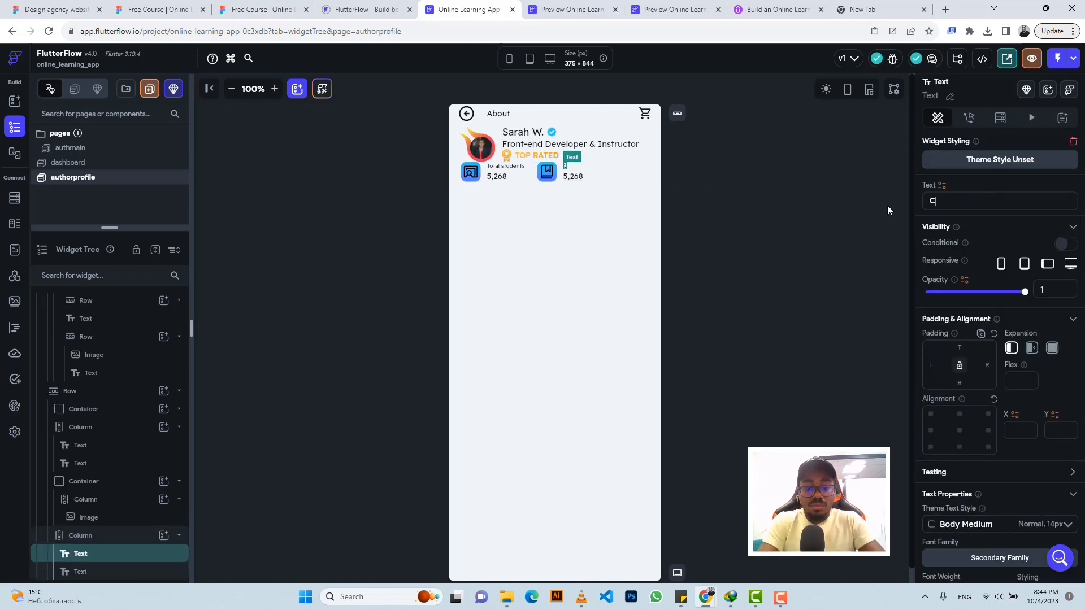
pyautogui.click(259, 8)
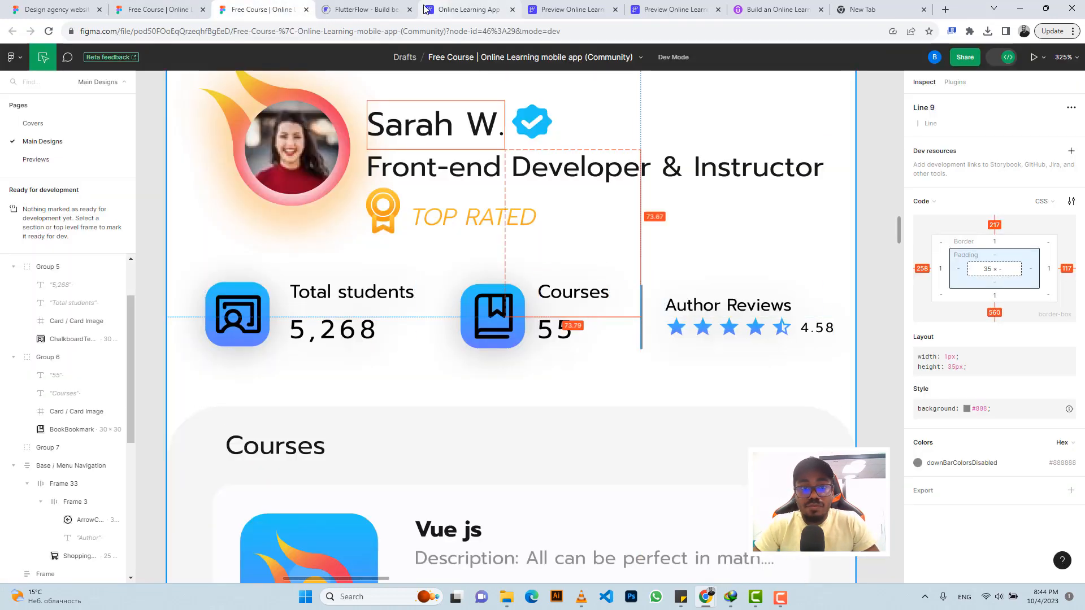
pyautogui.click(468, 9)
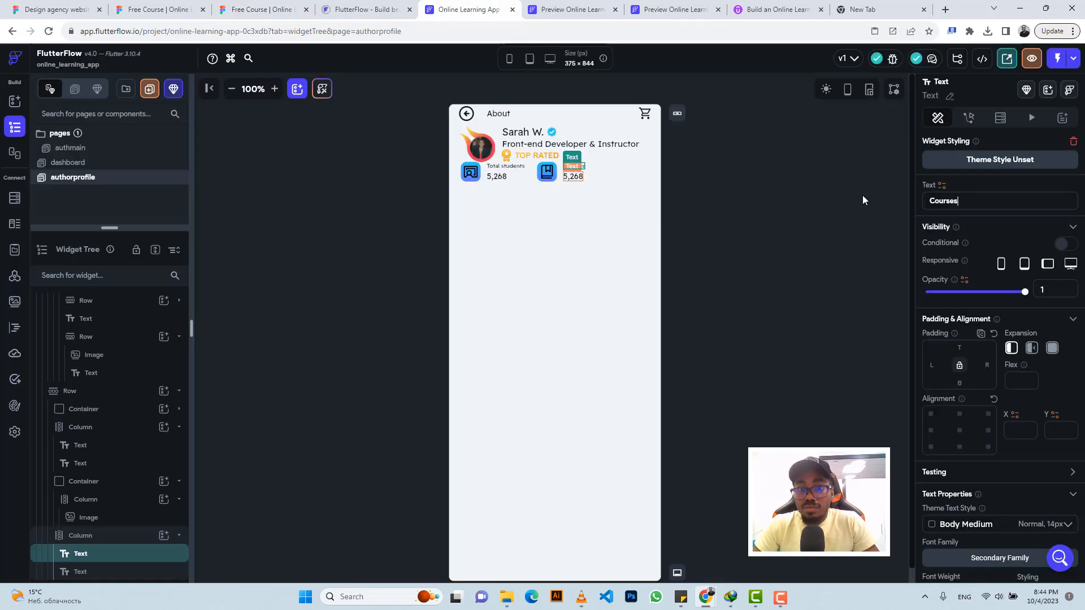
pyautogui.click(573, 176)
pyautogui.moveTo(954, 202); pyautogui.dragTo(919, 205)
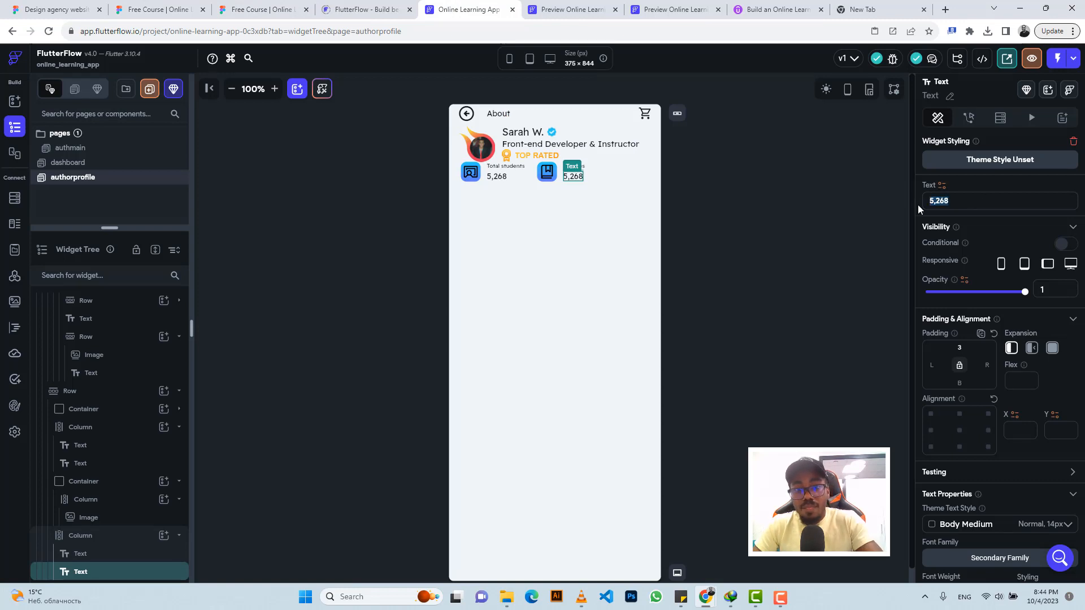
pyautogui.write('55')
# - Check the gap between Total students and the bookmark icon in Figma and set the bookmark container's left padding to 25
pyautogui.click(259, 9)
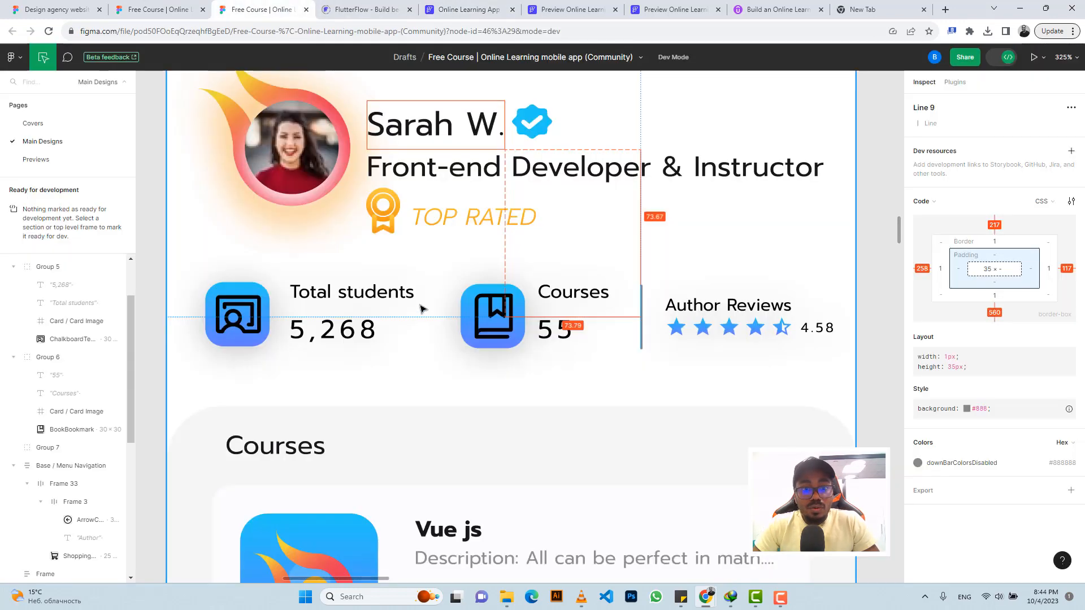
pyautogui.click(468, 305)
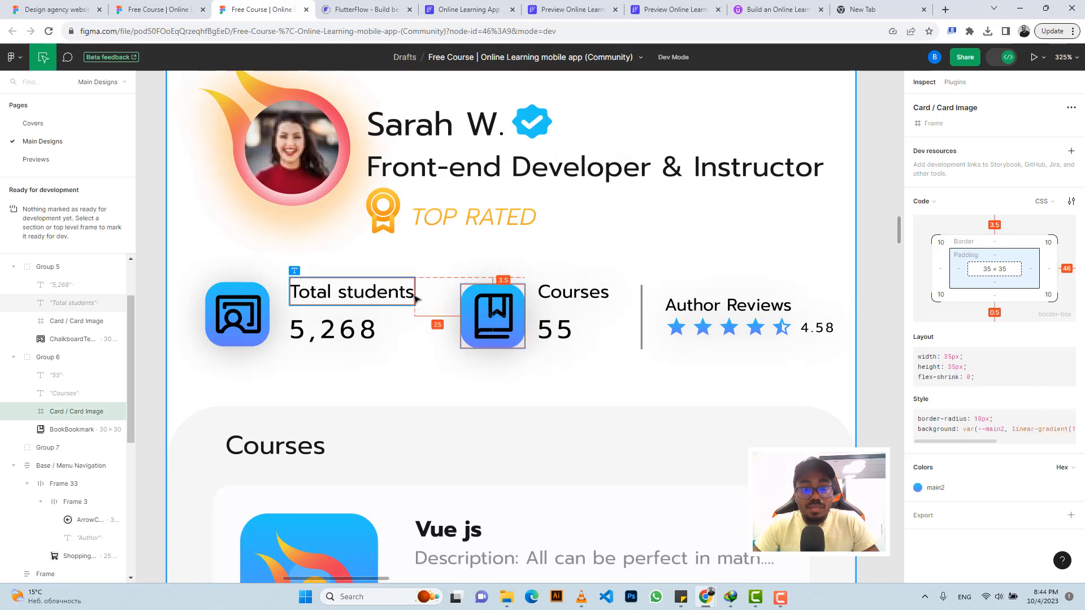
pyautogui.click(469, 9)
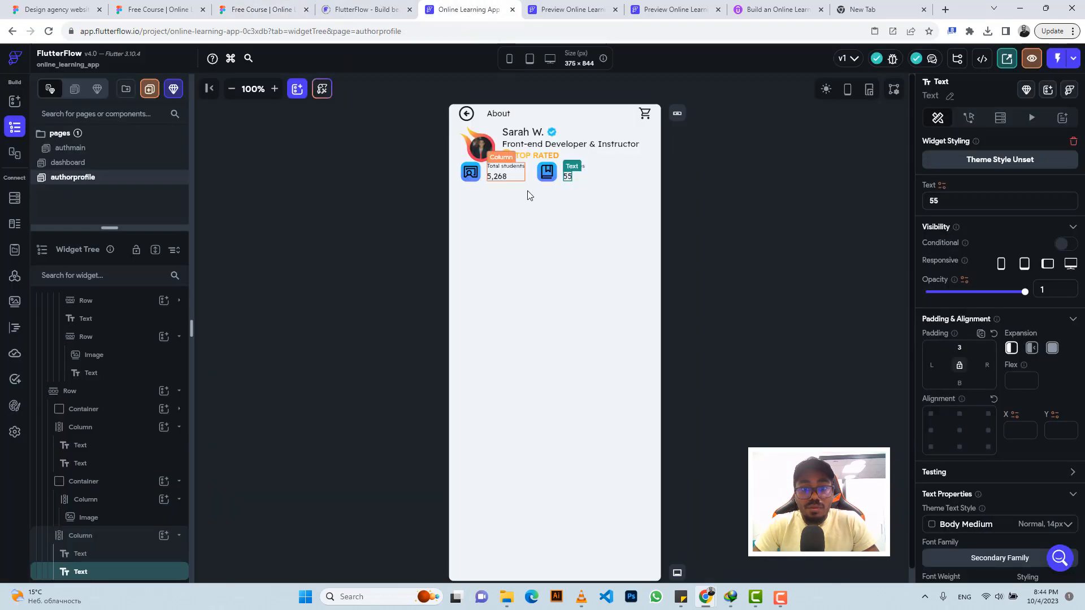
pyautogui.click(538, 180)
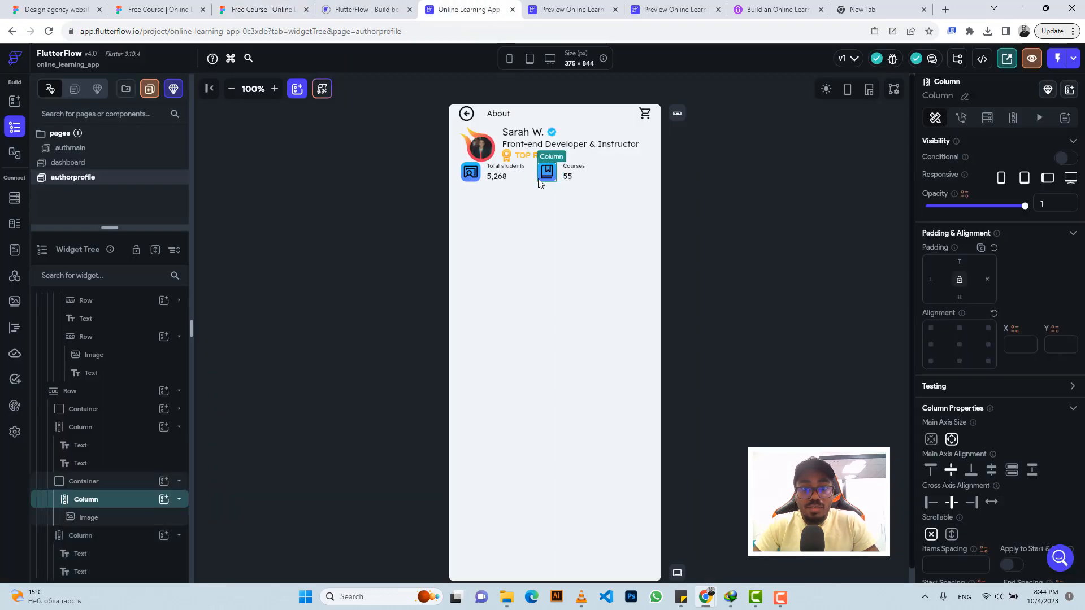
pyautogui.click(85, 483)
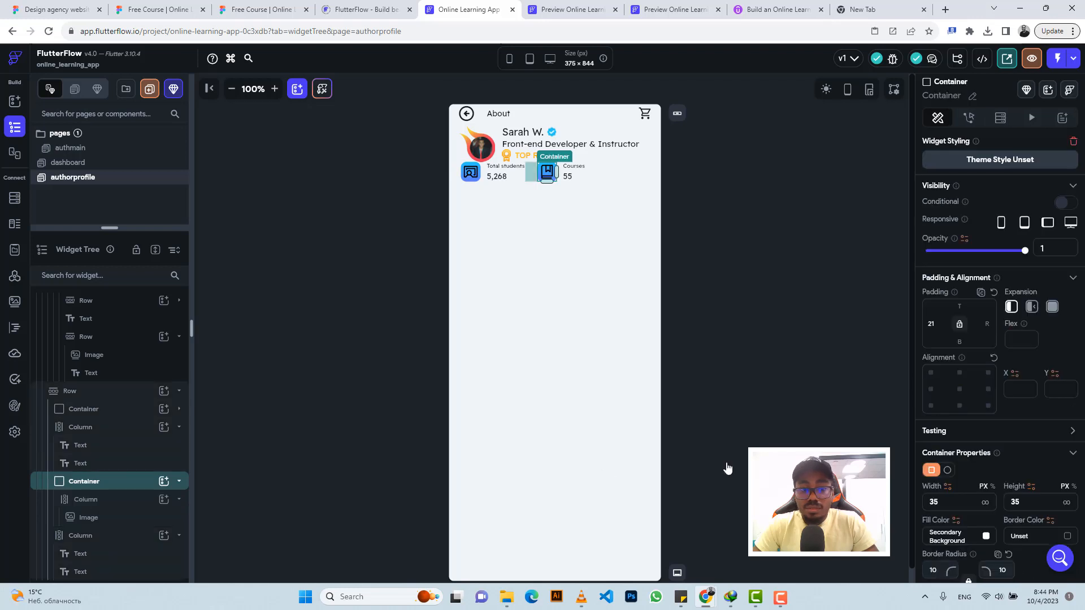
pyautogui.click(936, 324)
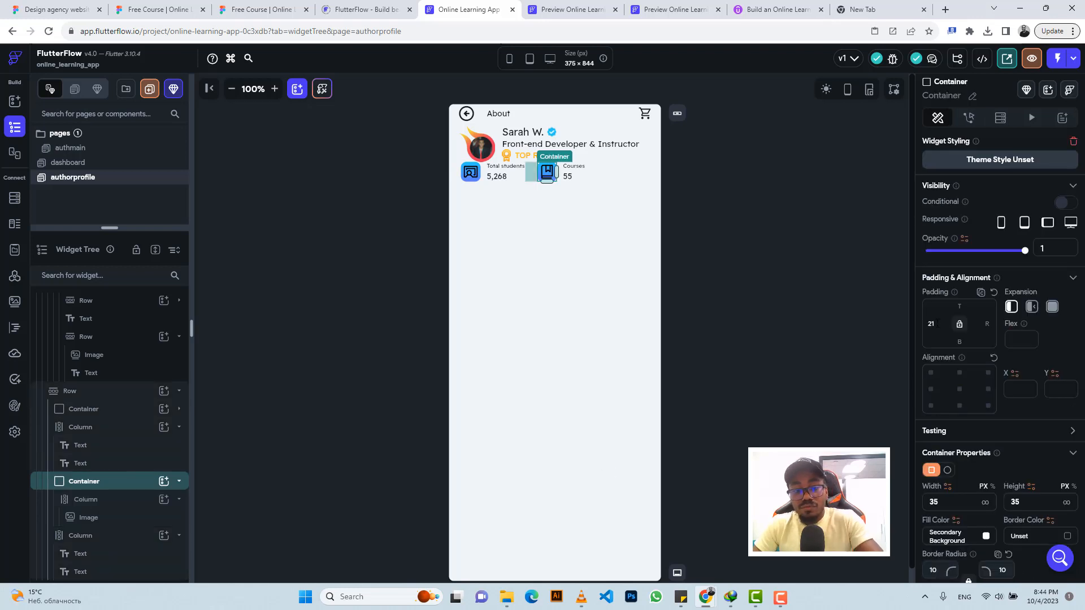
pyautogui.press('BackSpace')
pyautogui.write('5')
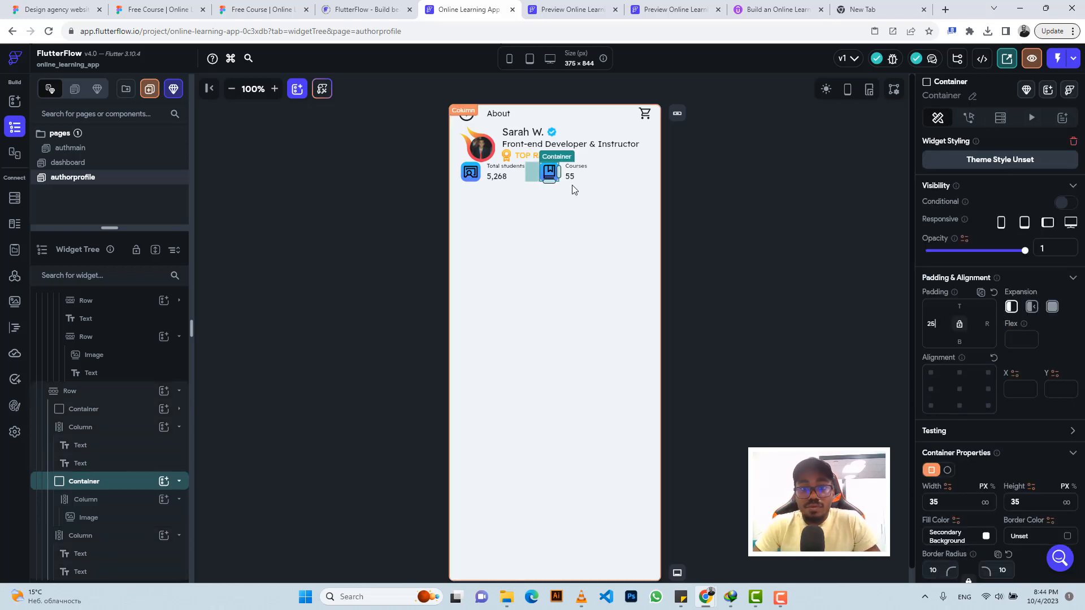
# - Add a container at the end of the statistics row as a divider, 1 px wide and 25 px high
pyautogui.click(598, 174)
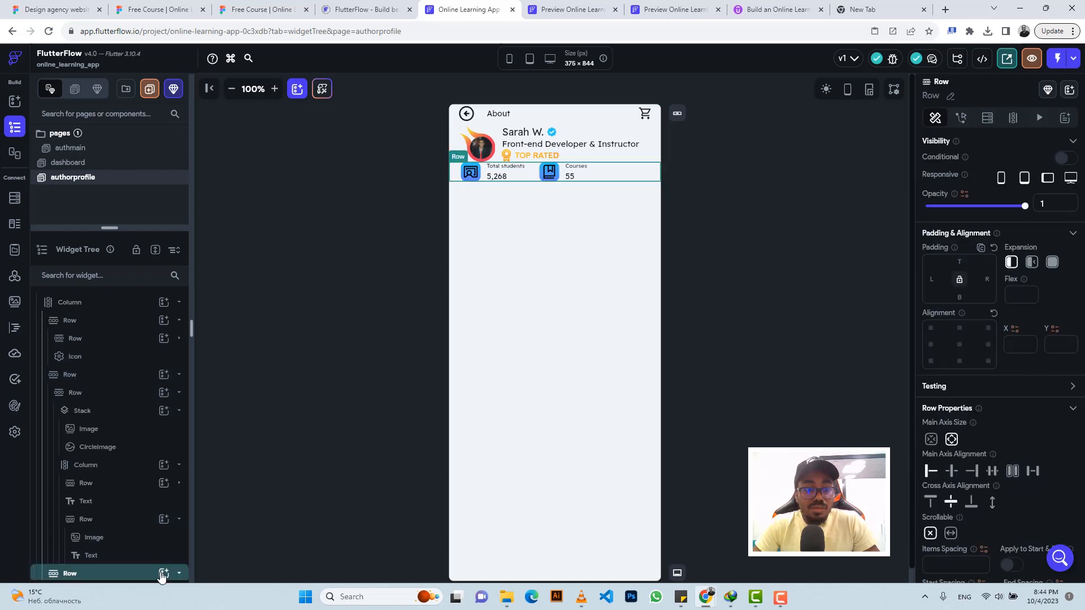
pyautogui.click(163, 574)
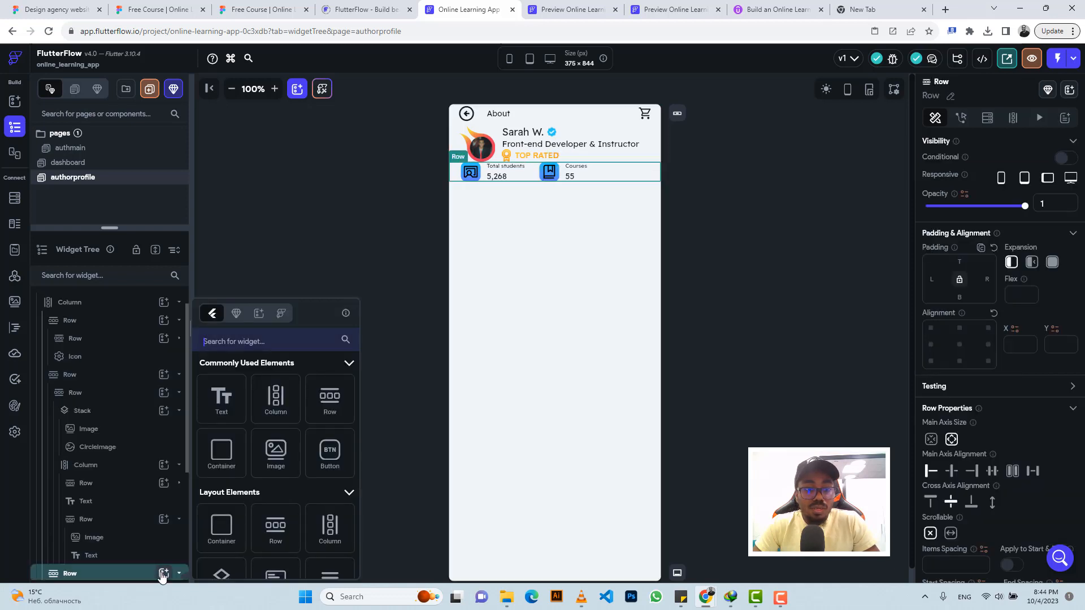
pyautogui.click(225, 442)
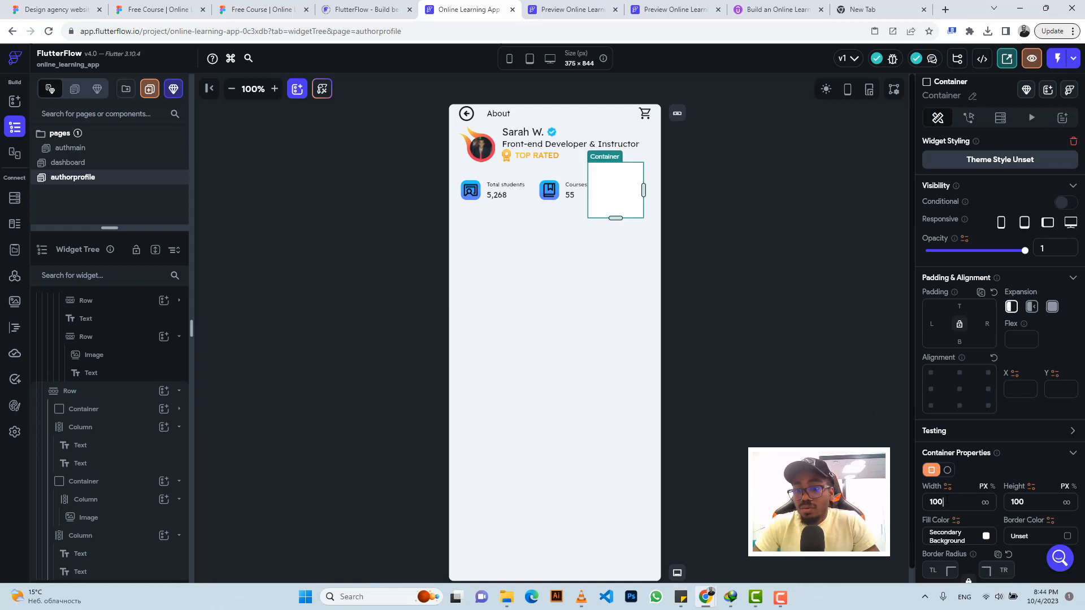
pyautogui.moveTo(942, 502); pyautogui.dragTo(929, 502)
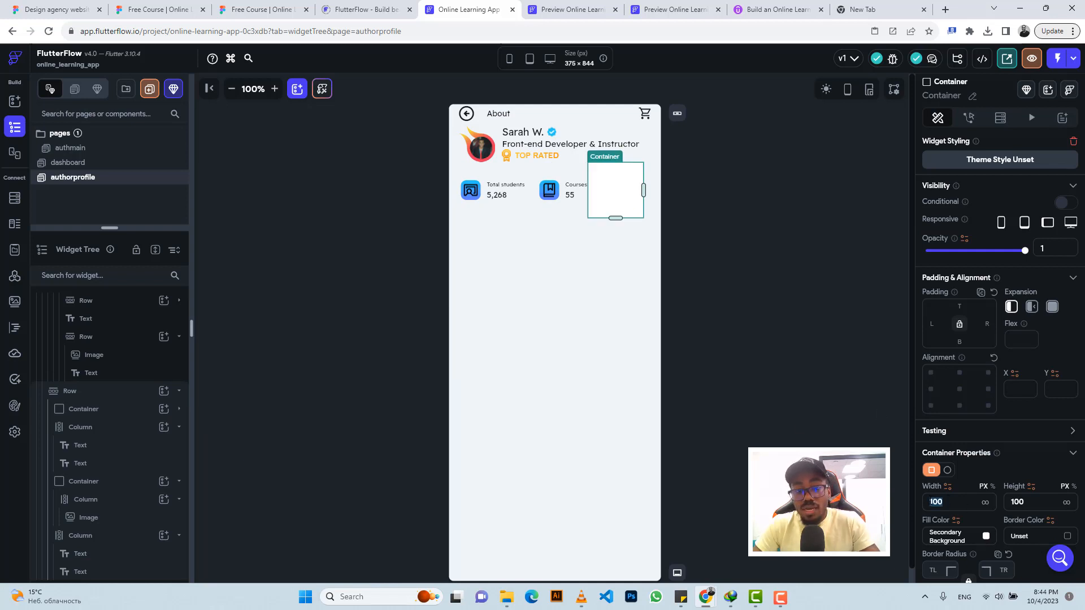
pyautogui.write('1')
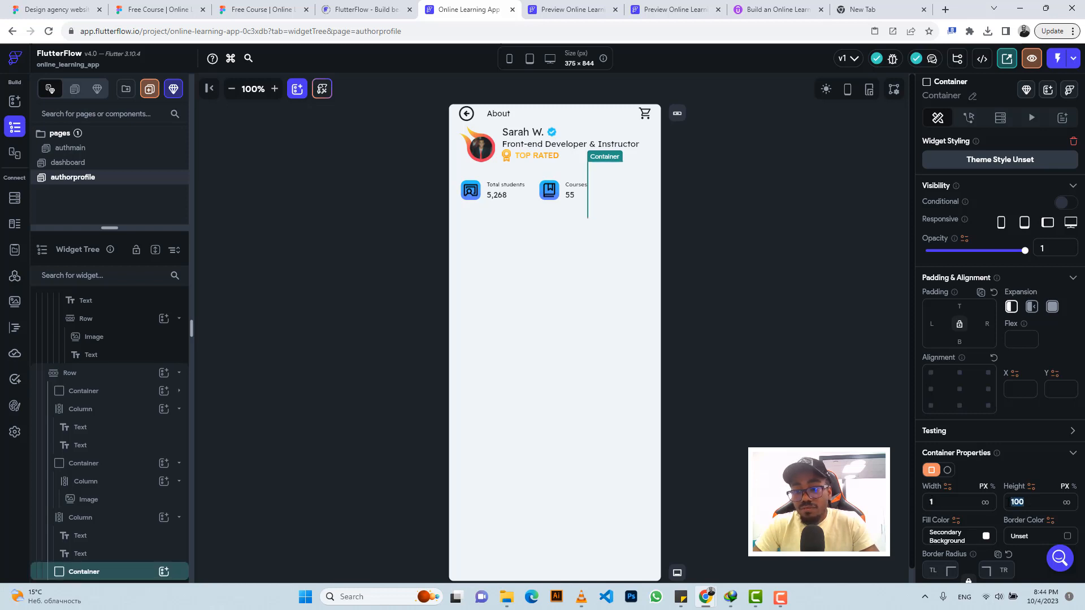
pyautogui.write('25')
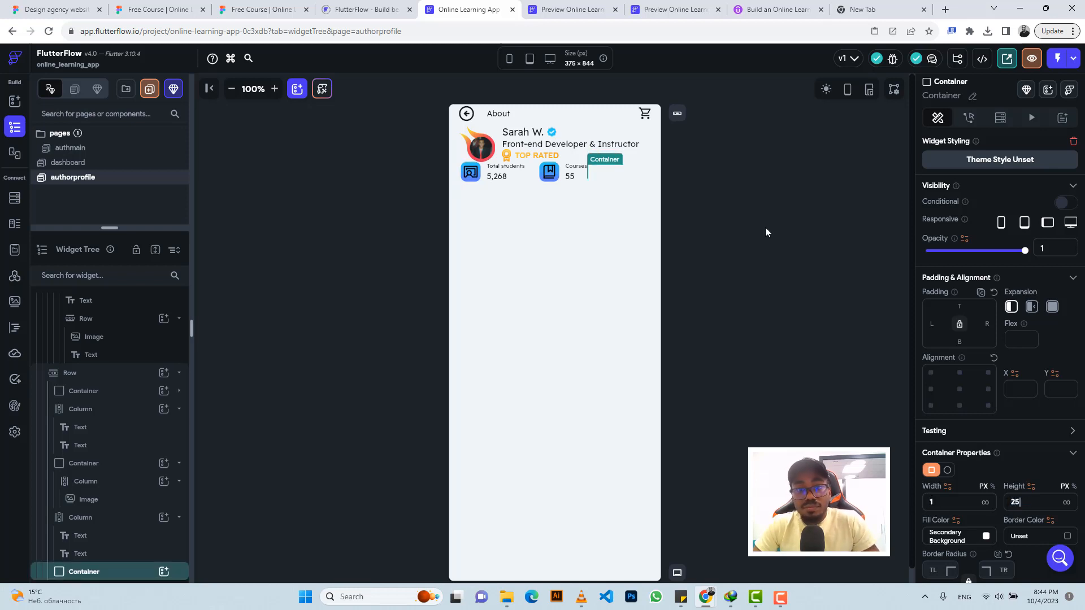
# - Copy the divider line's color from Figma and apply #888888 as the new thin container's fill color in FlutterFlow
pyautogui.click(245, 8)
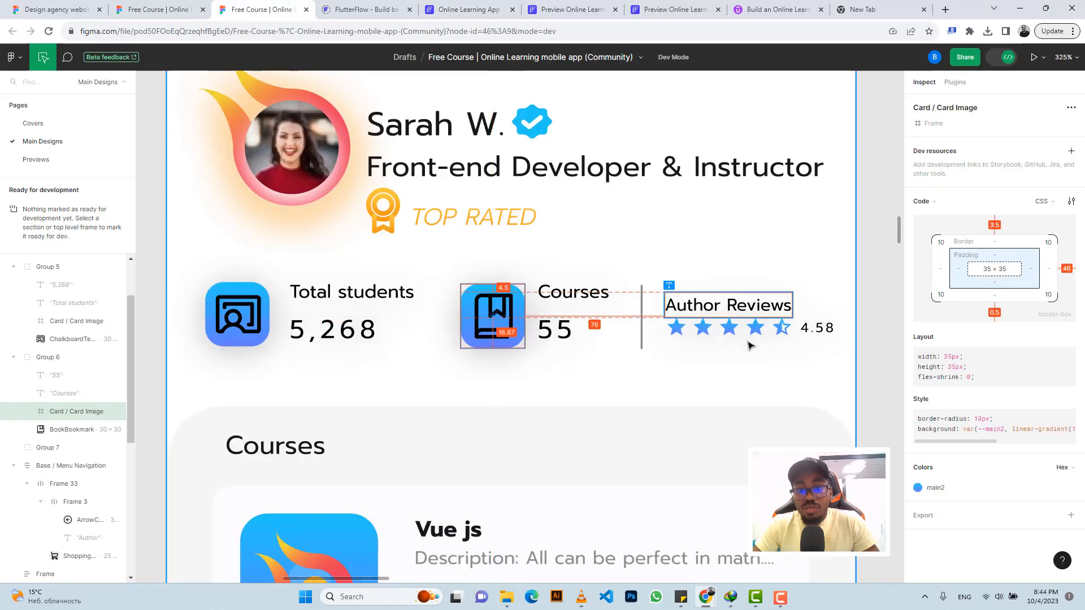
pyautogui.click(645, 322)
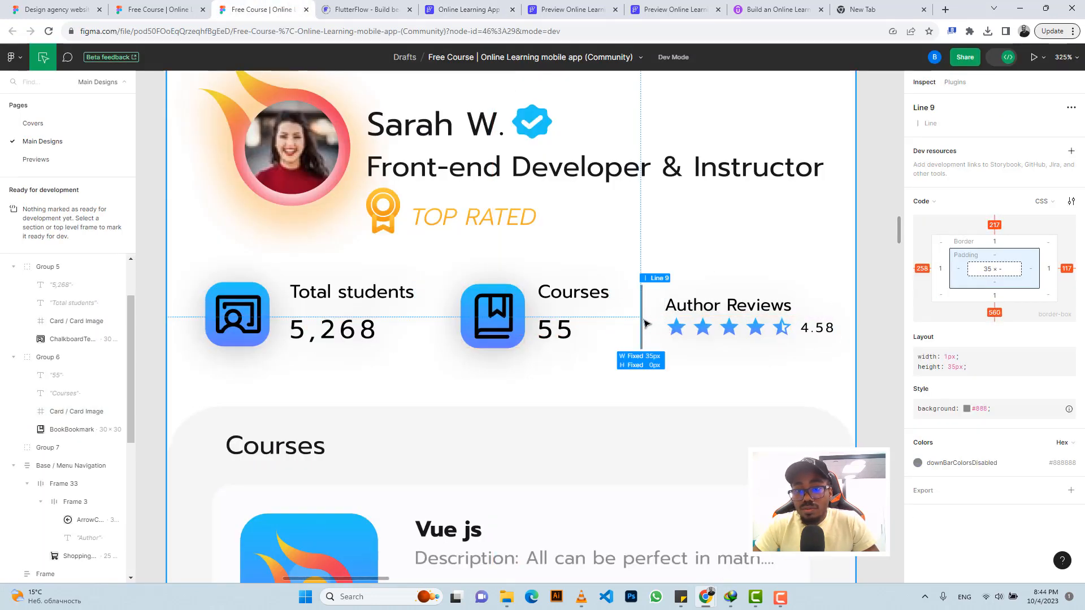
pyautogui.click(1068, 463)
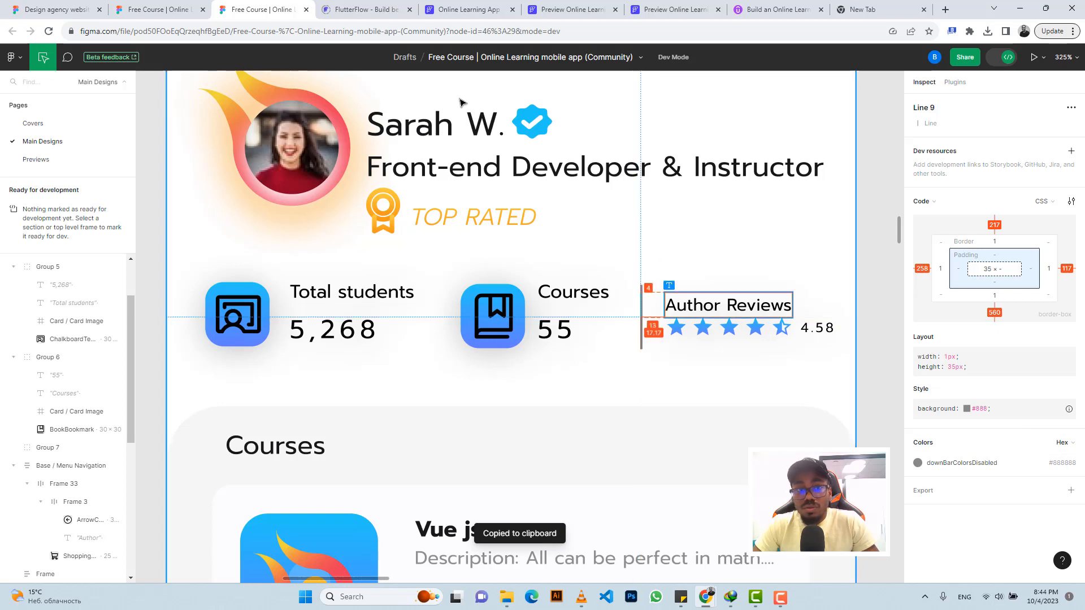
pyautogui.click(466, 9)
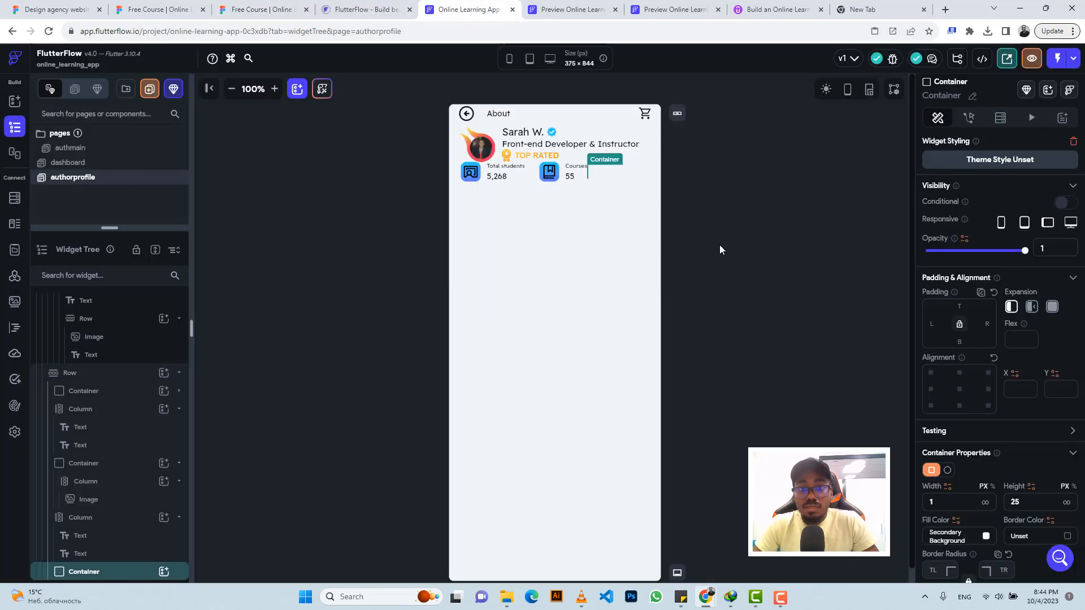
pyautogui.click(956, 539)
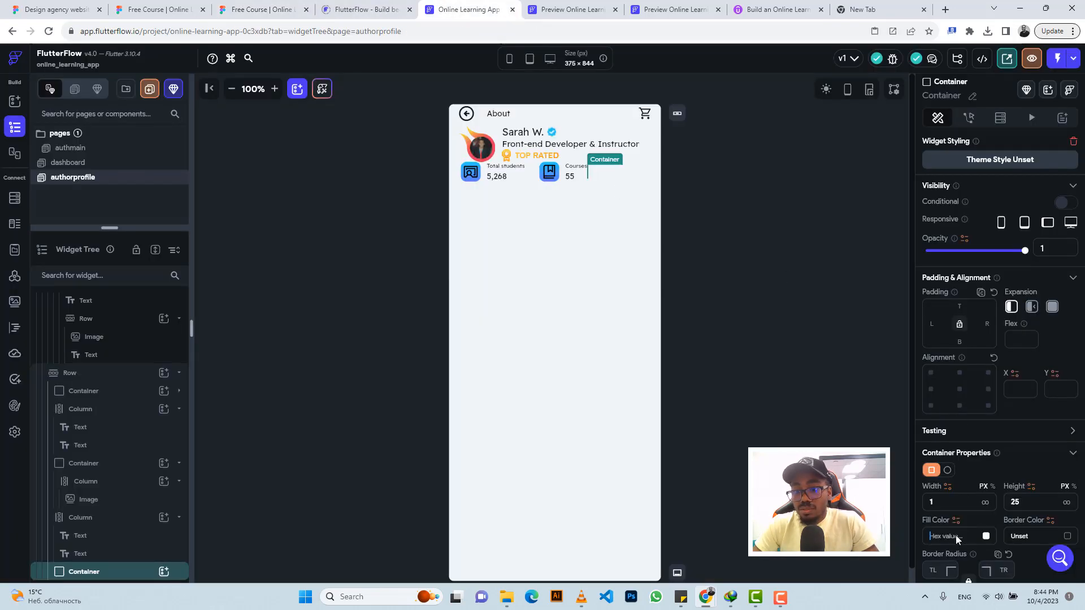
pyautogui.hotkey('ctrl', 'v')
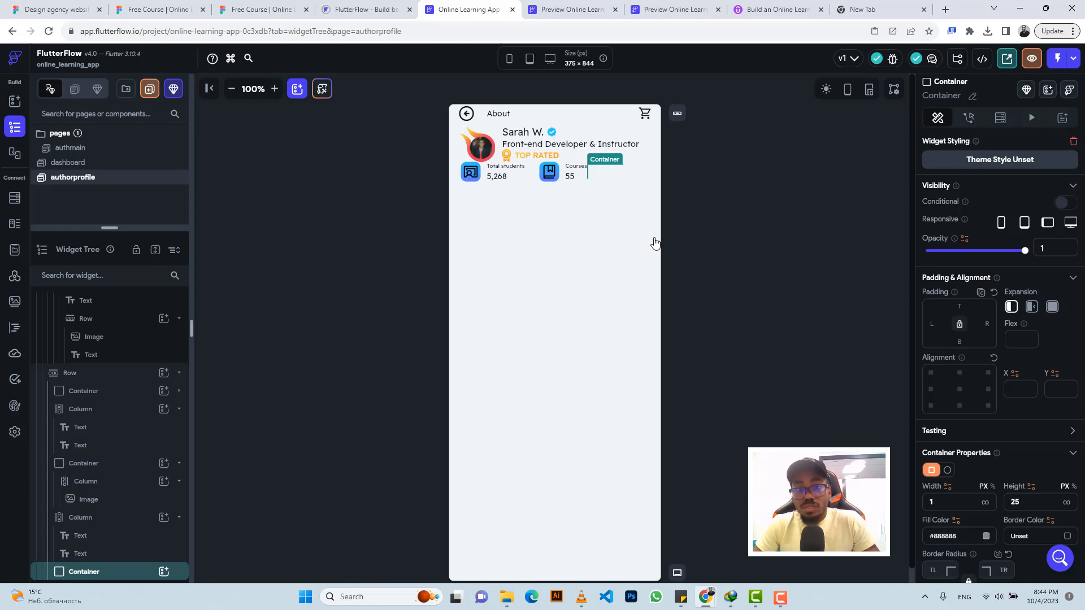
# - Check the divider's spacing from Courses in Figma, set its container's left padding to 17, and look over the Author Reviews block
pyautogui.click(260, 9)
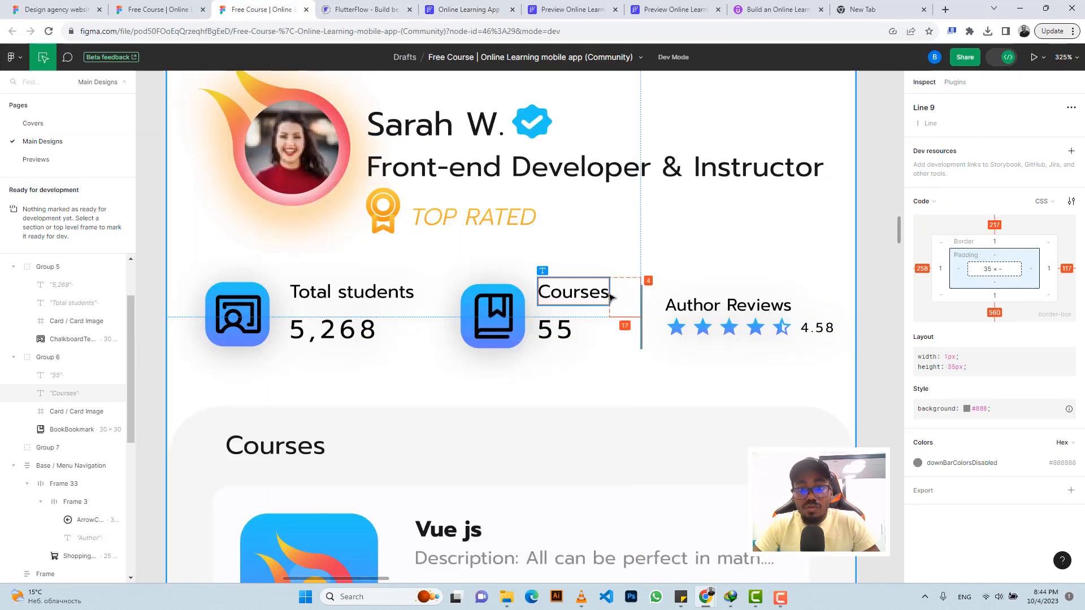
pyautogui.click(451, 7)
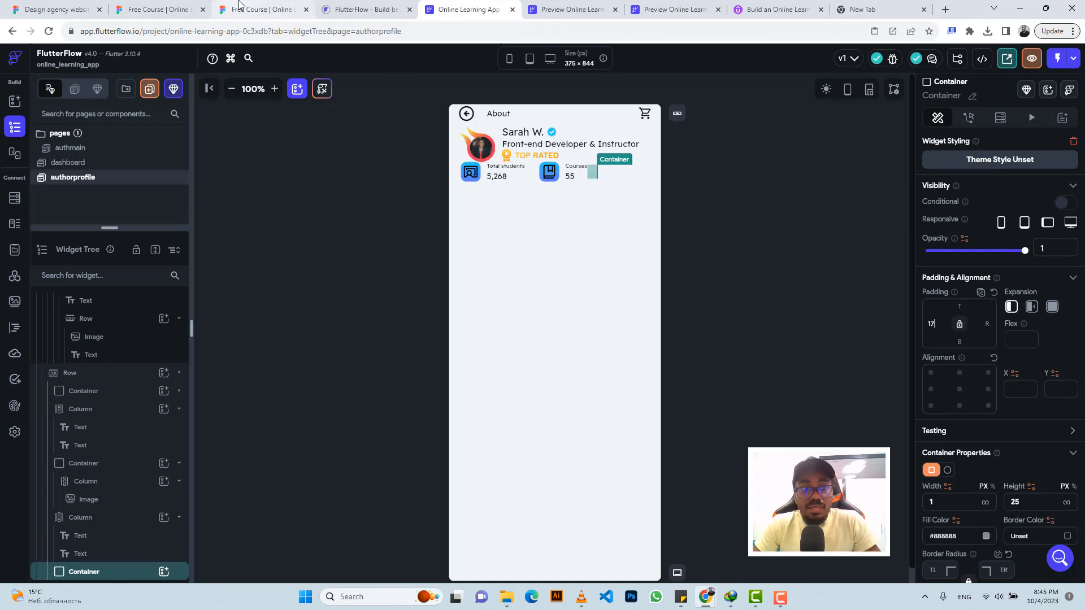
pyautogui.click(261, 9)
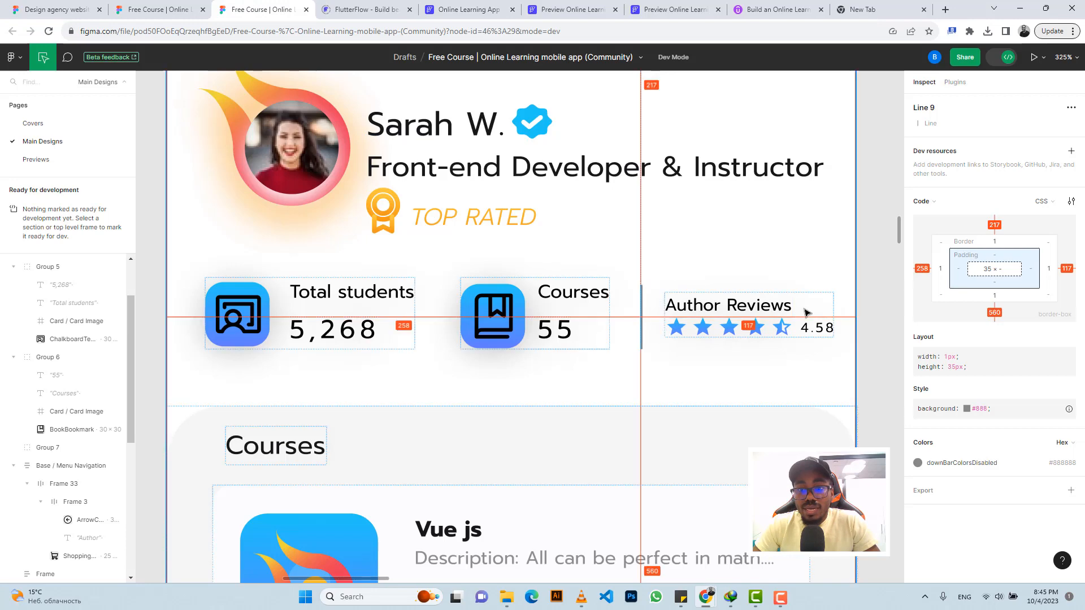
pyautogui.click(440, 7)
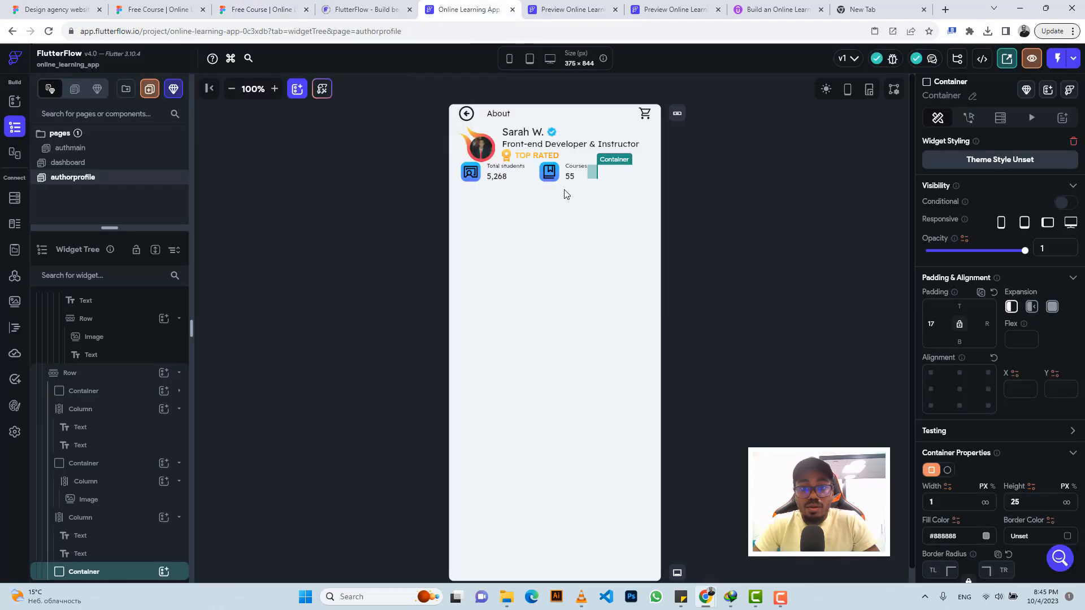
# - Copy the Courses text column and paste it into the statistics row after the divider
pyautogui.click(584, 178)
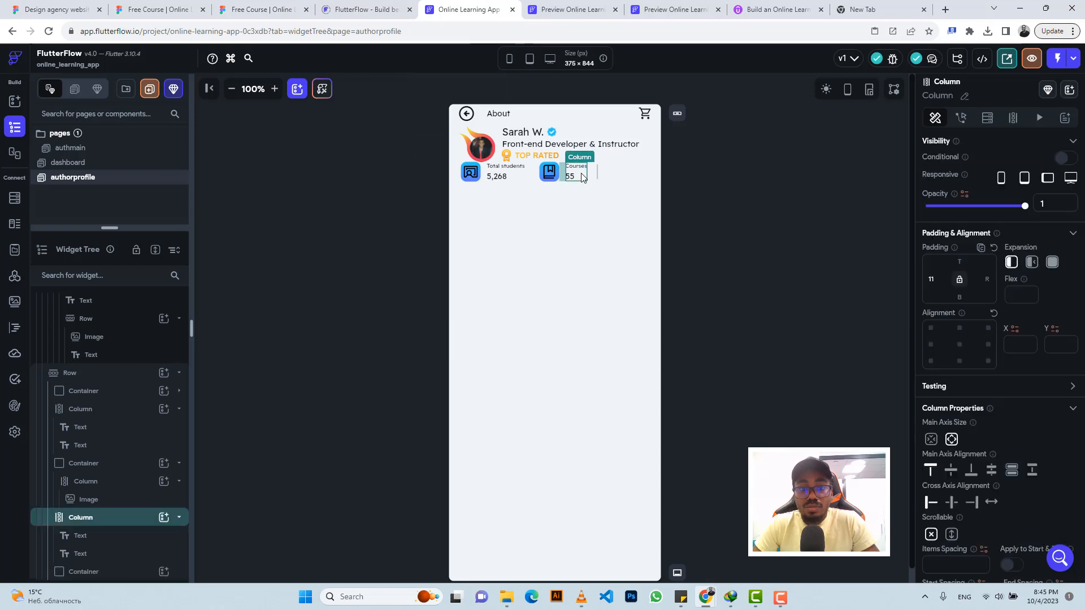
pyautogui.hotkey('ctrl', 'c')
pyautogui.click(627, 180)
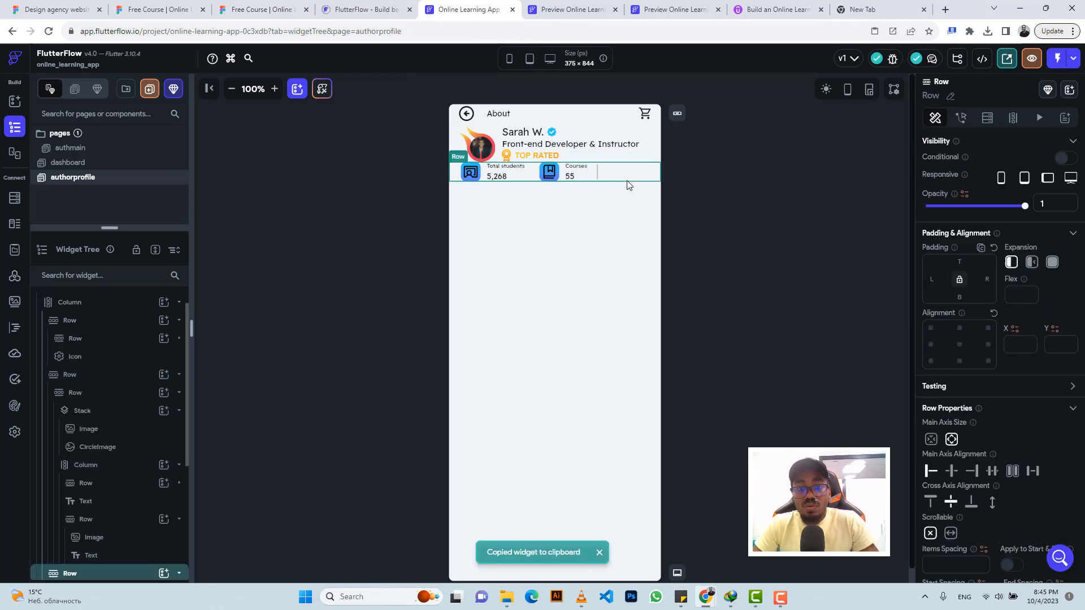
pyautogui.hotkey('ctrl', 'v')
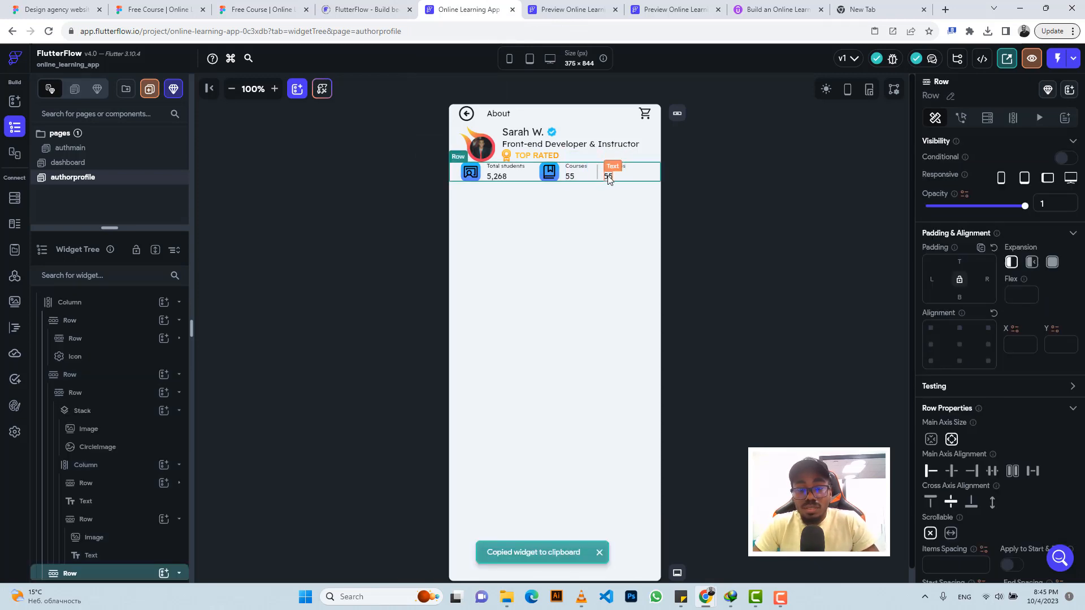
# - Wrap the "55" text in the column after the divider in a Row widget
pyautogui.click(609, 177)
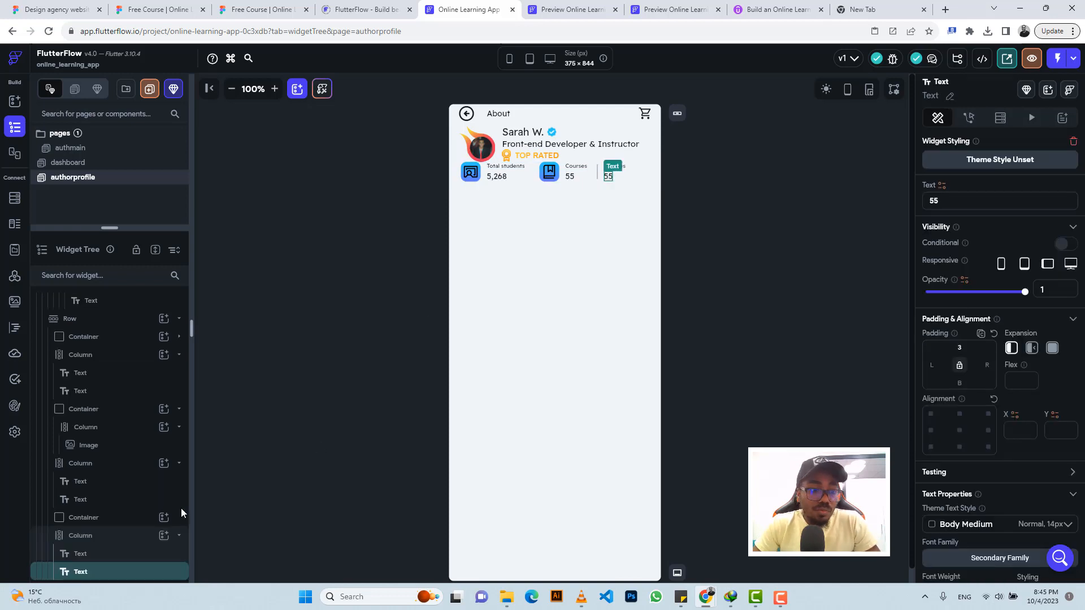
pyautogui.rightClick(127, 570)
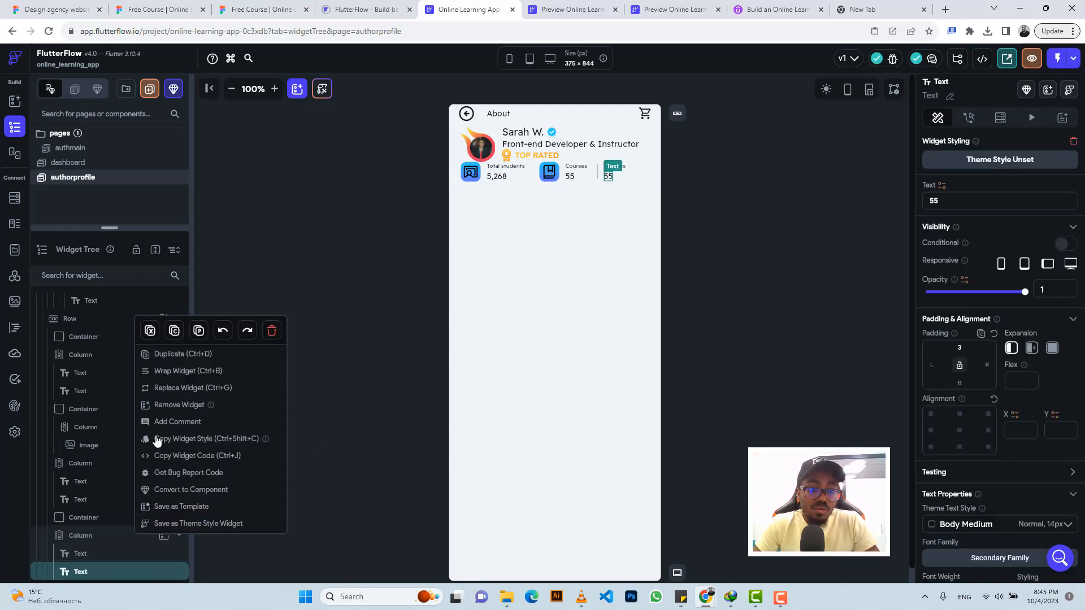
pyautogui.click(172, 372)
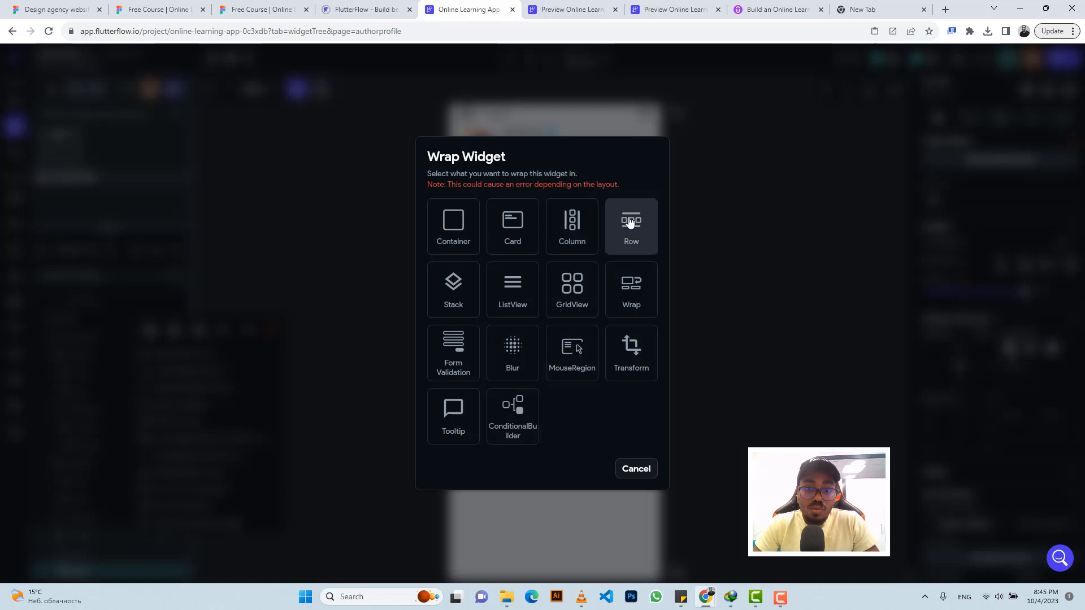
pyautogui.click(630, 222)
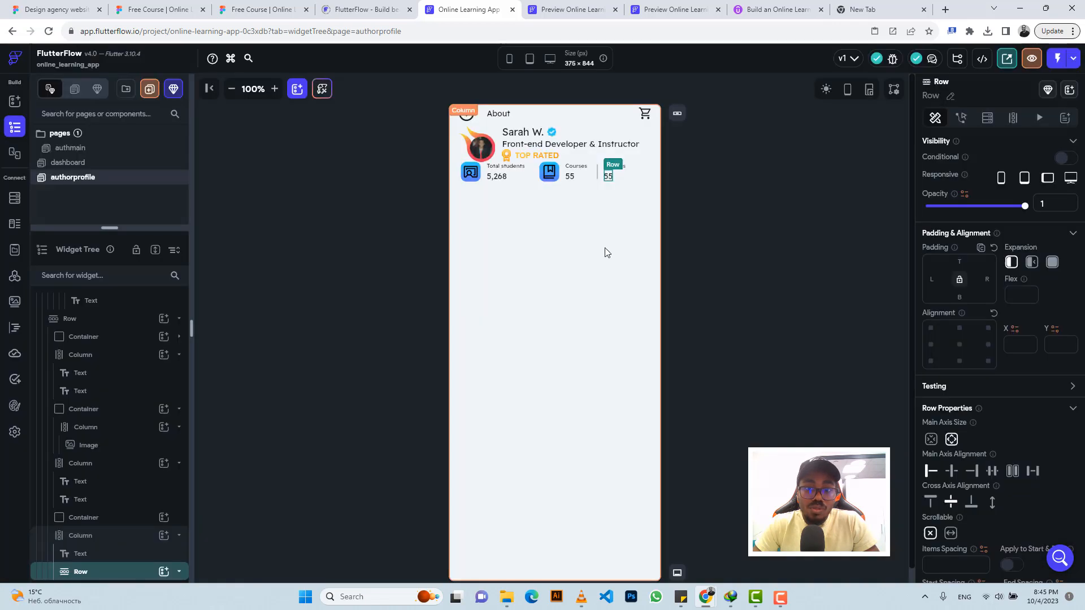
# - Switch to Figma, copy the review stars' gradient end color #637BFF, and return to FlutterFlow
pyautogui.click(257, 9)
pyautogui.click(680, 333)
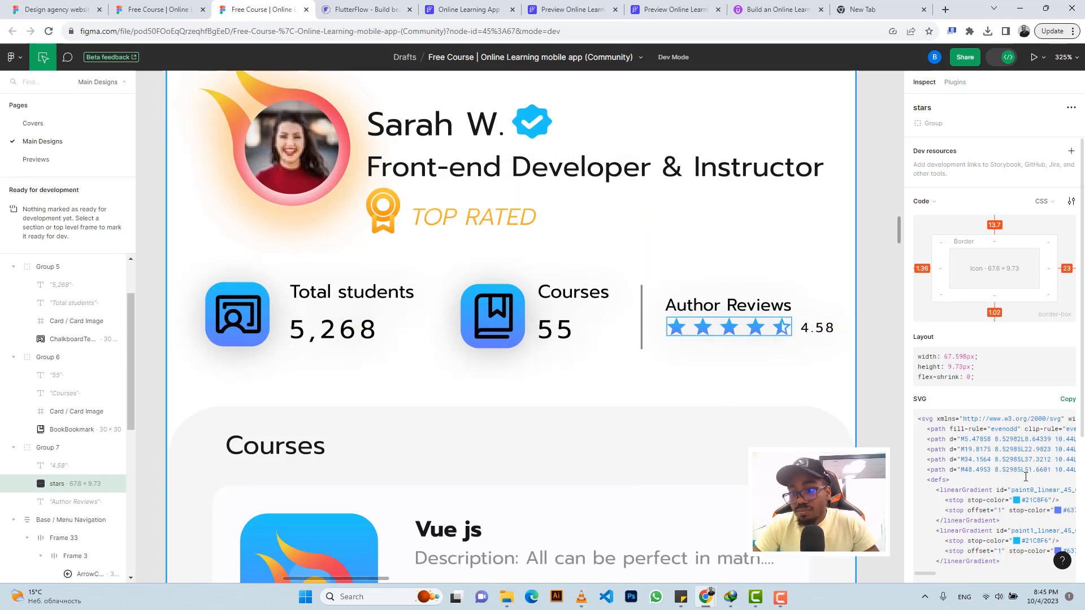
pyautogui.scroll(-3, 1027, 487)
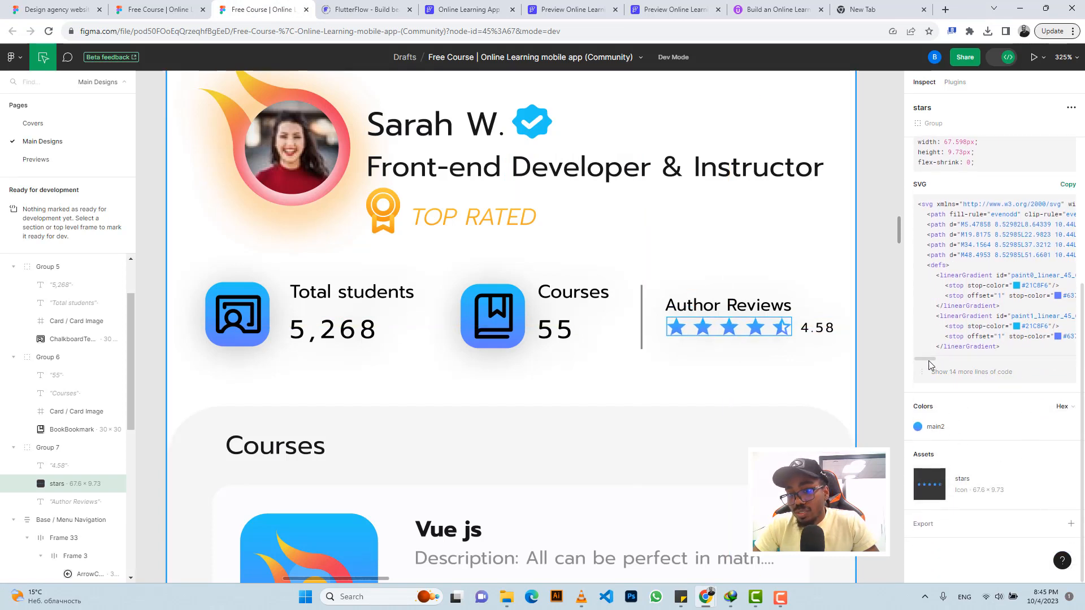
pyautogui.moveTo(928, 360); pyautogui.dragTo(936, 363)
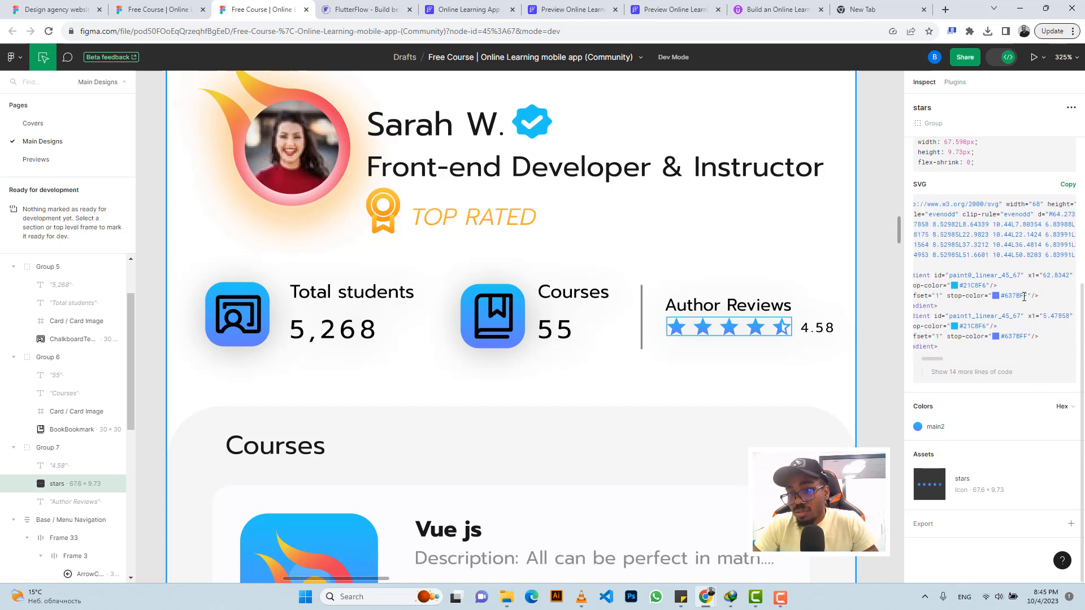
pyautogui.moveTo(1024, 296); pyautogui.dragTo(1003, 300)
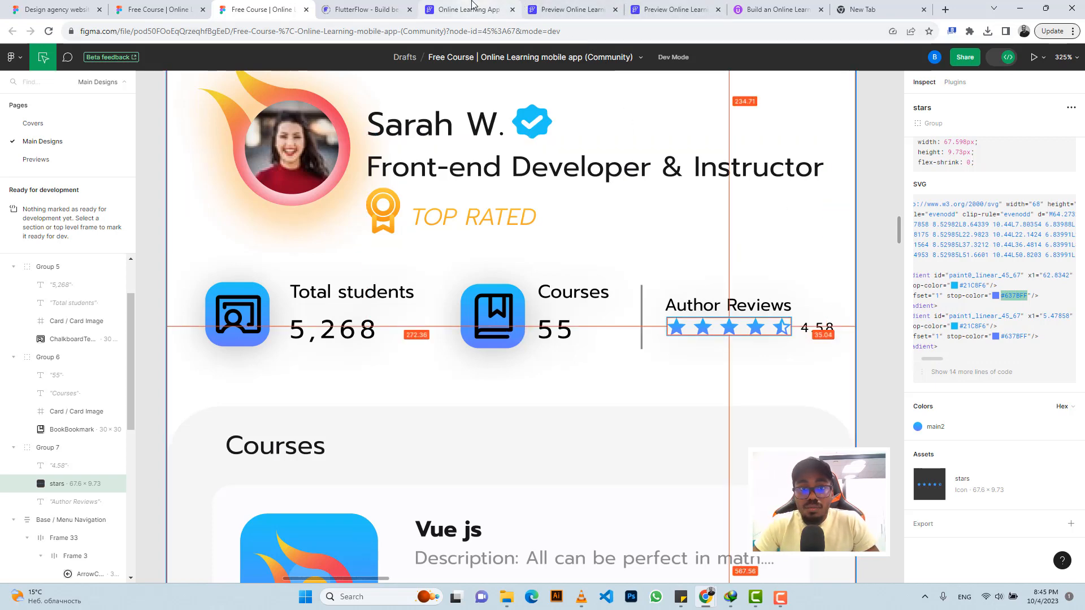
pyautogui.click(490, 17)
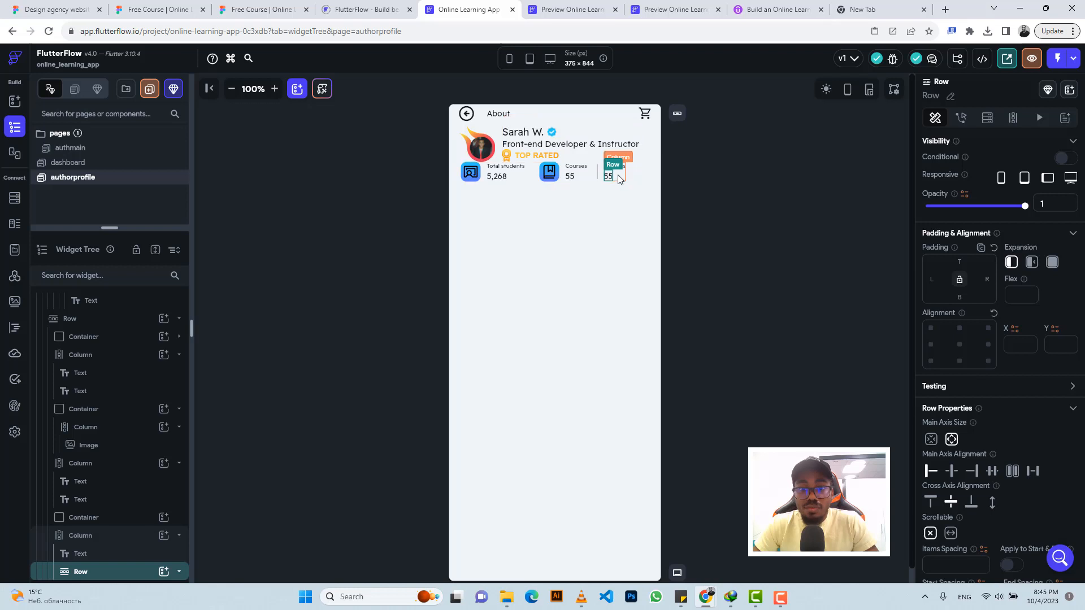
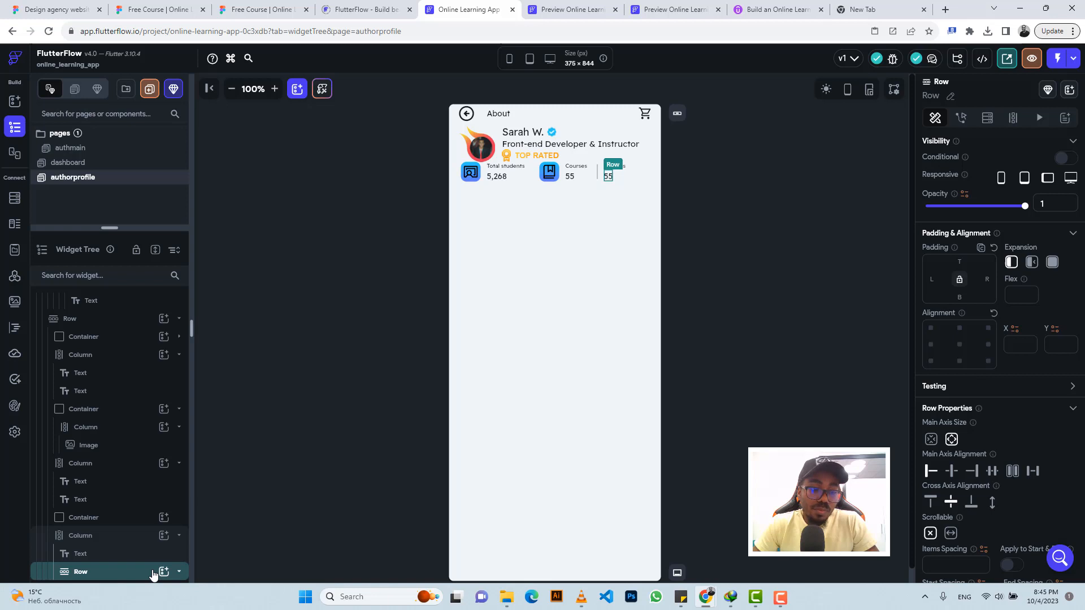
# - Add an Icon widget to the new row beside the "55" text and choose the Star Rounded material icon
pyautogui.click(163, 572)
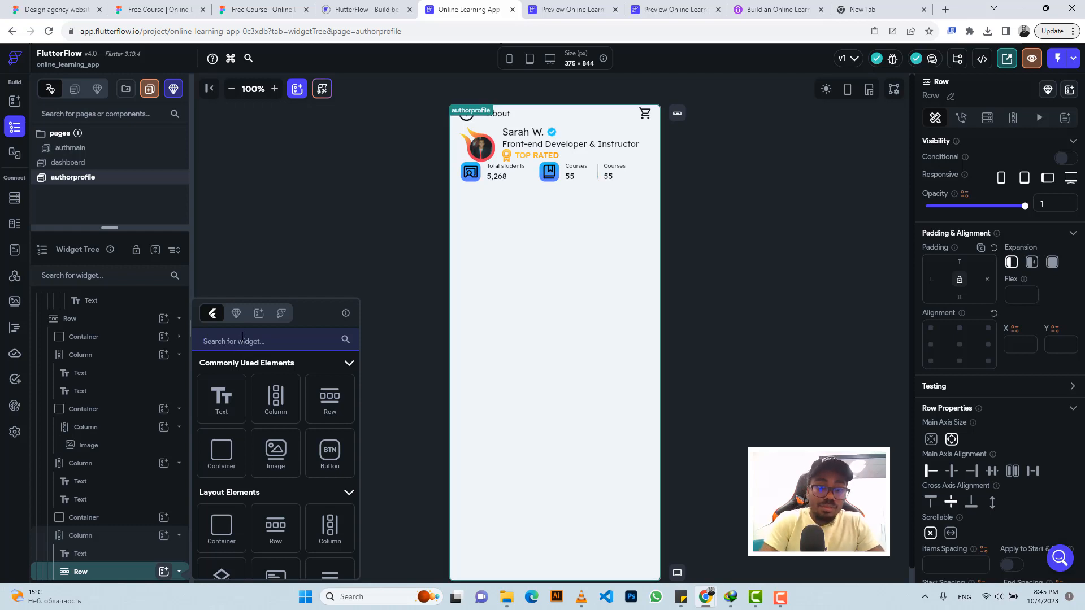
pyautogui.write('Icon')
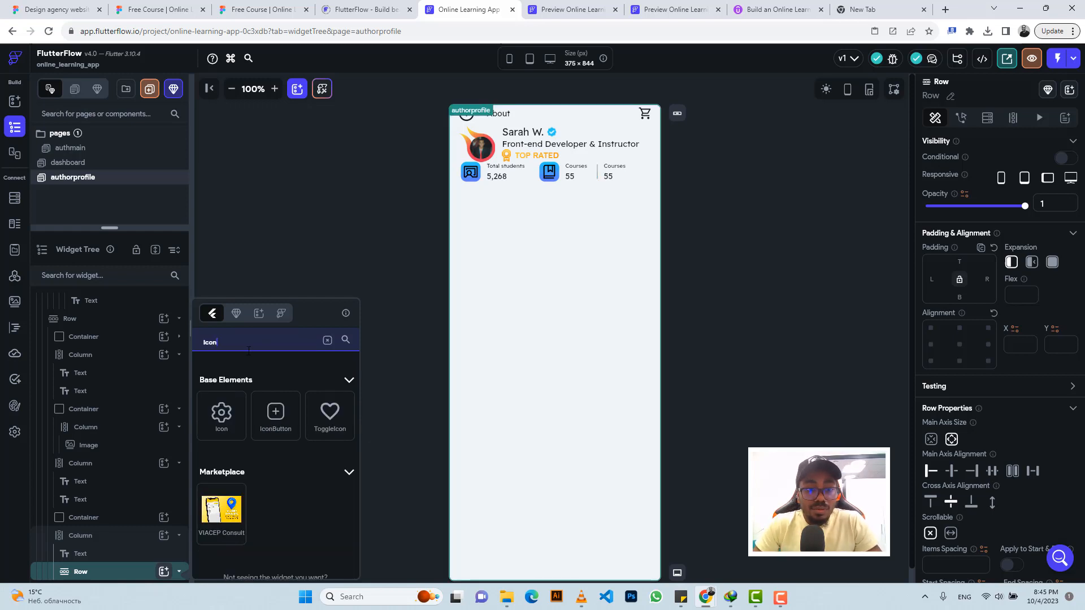
pyautogui.click(221, 415)
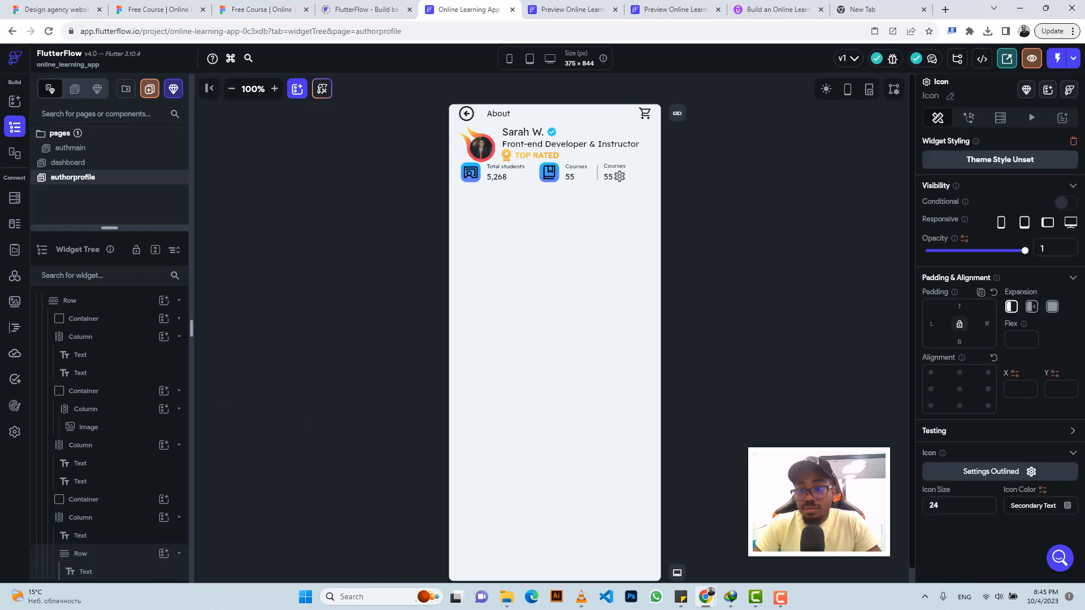
pyautogui.click(980, 472)
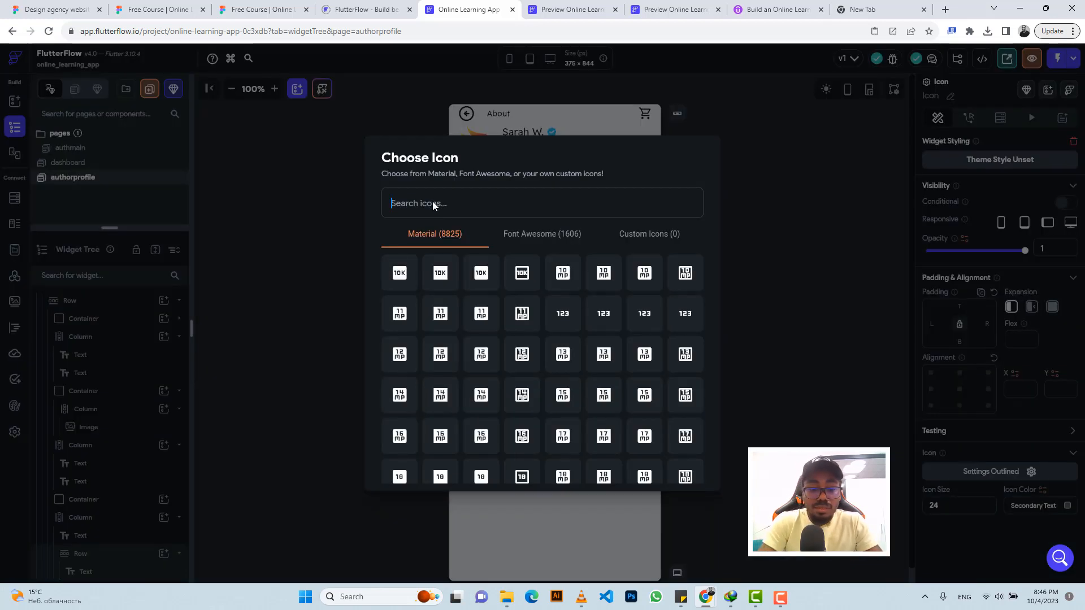
pyautogui.write('star')
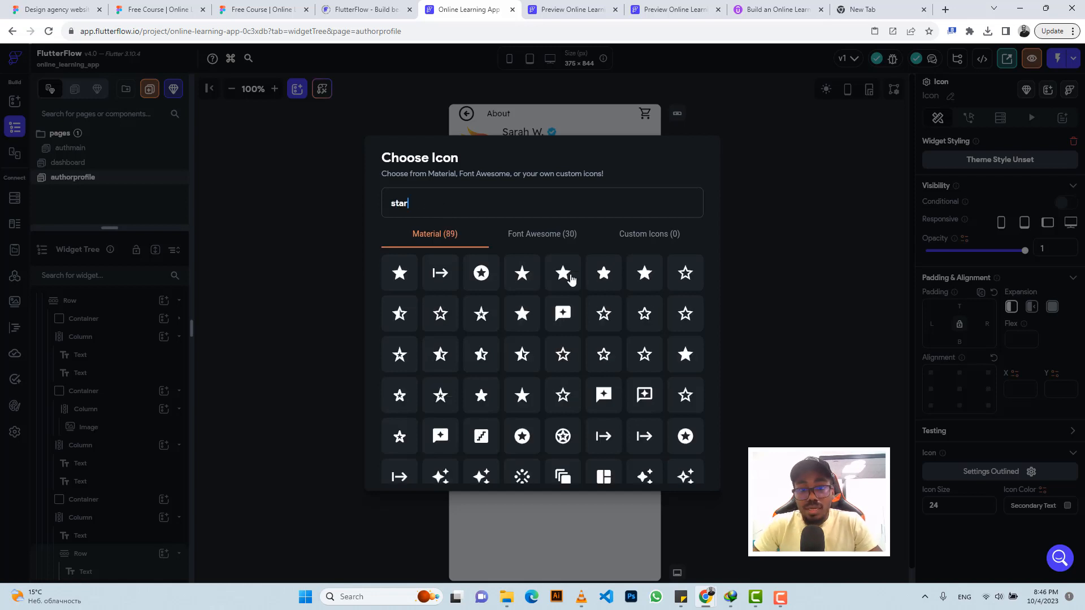
pyautogui.click(603, 274)
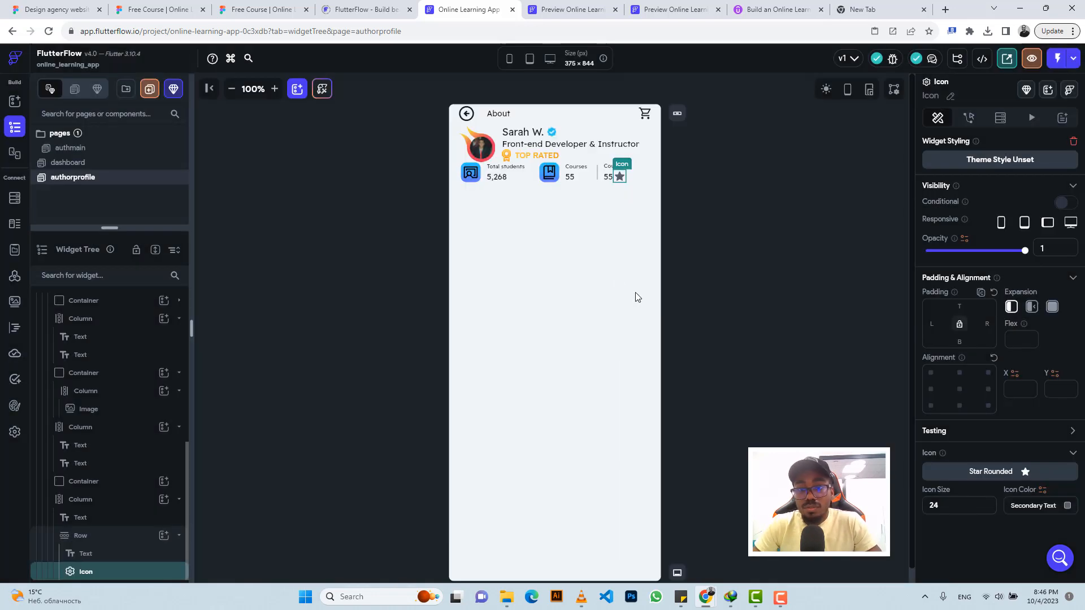
# - Set the star icon's color to #637bff and move the "55" text after the icon in the row
pyautogui.click(1026, 507)
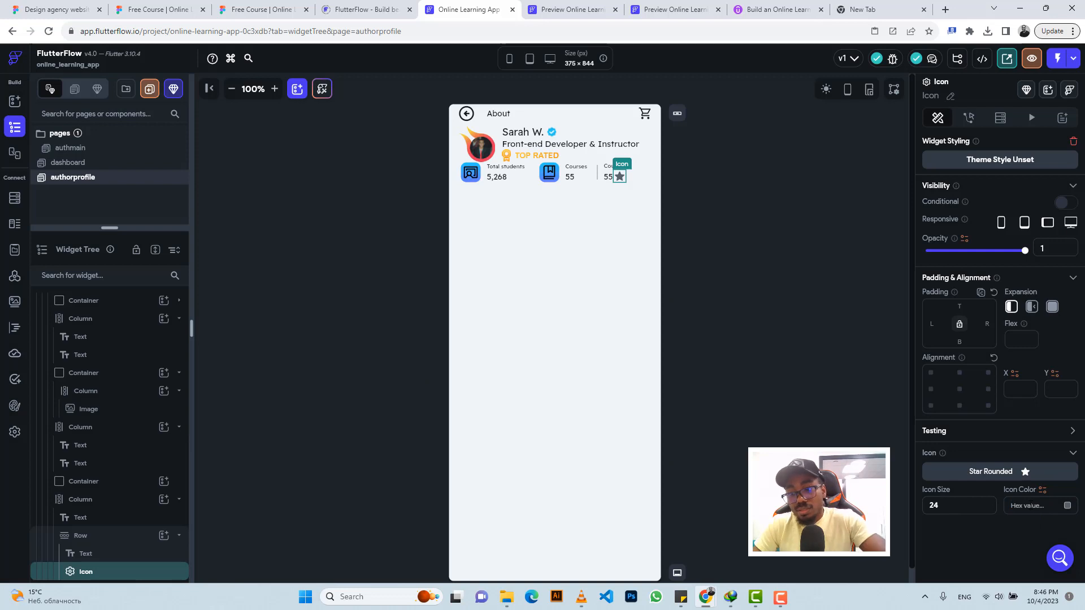
pyautogui.write('#637bff')
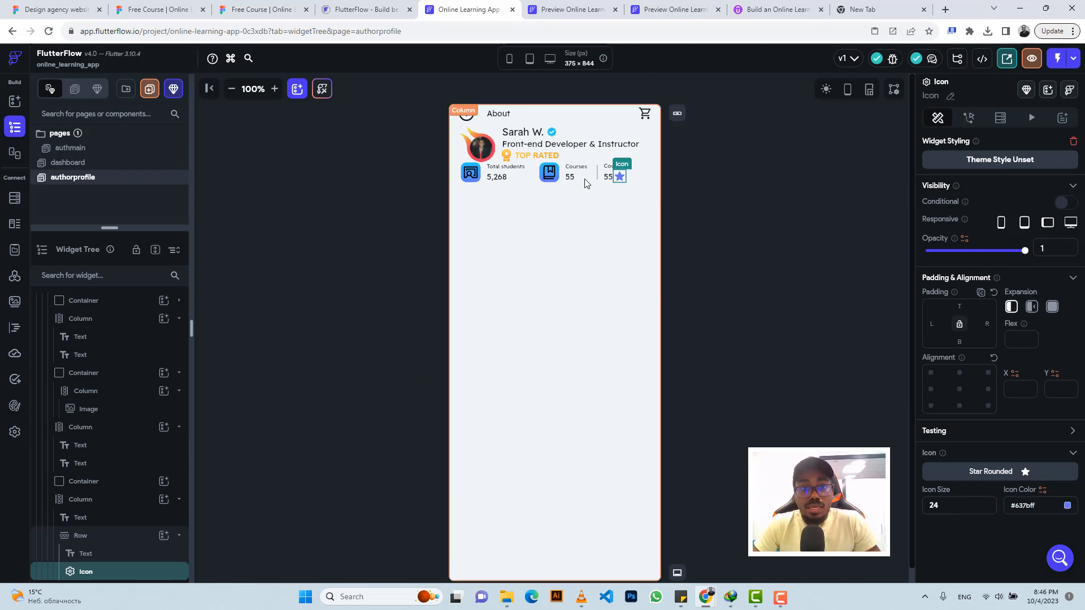
pyautogui.click(113, 559)
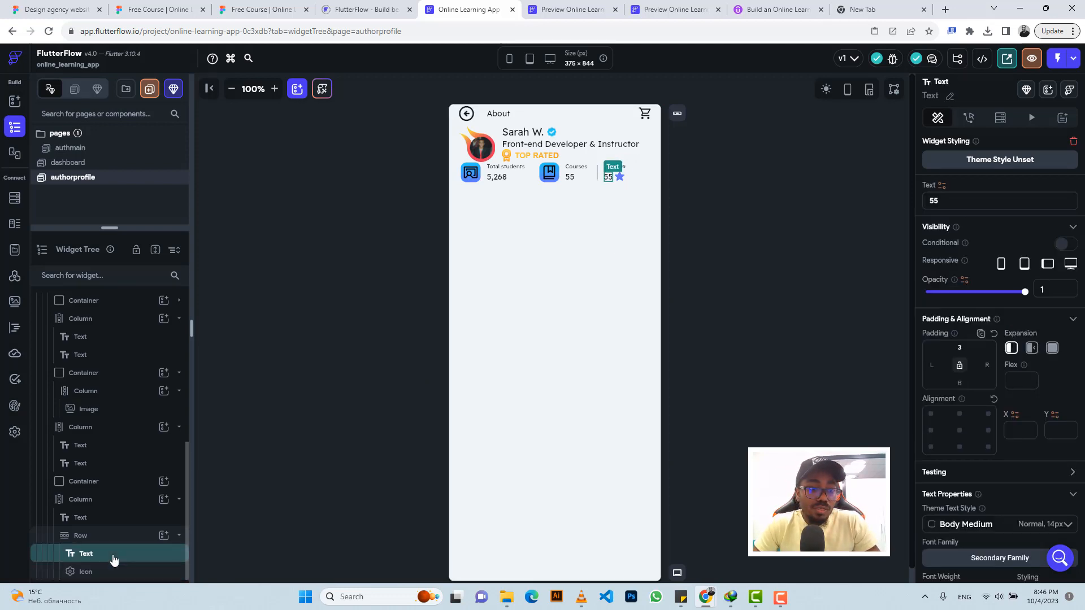
pyautogui.moveTo(113, 560); pyautogui.dragTo(113, 572)
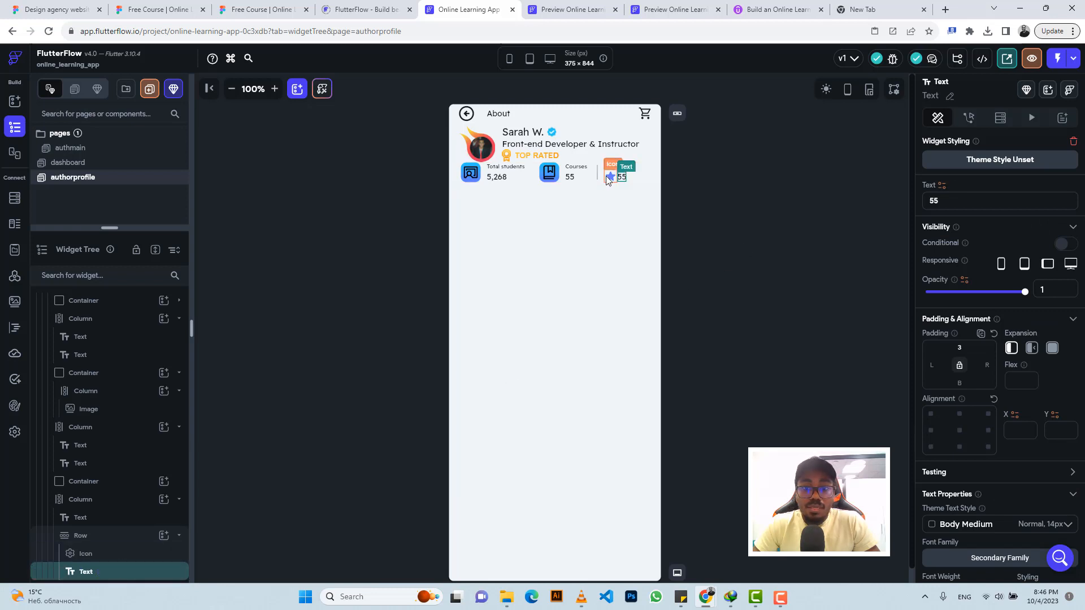
# - Check the stars' dimensions in Figma and set the star icon's size to 16 in FlutterFlow
pyautogui.click(260, 10)
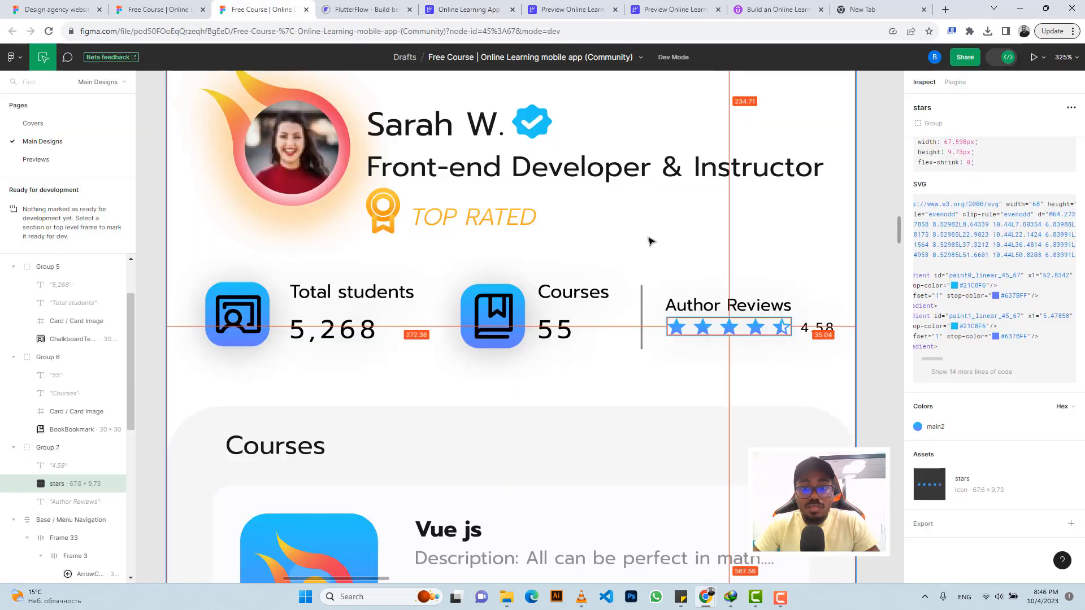
pyautogui.click(680, 332)
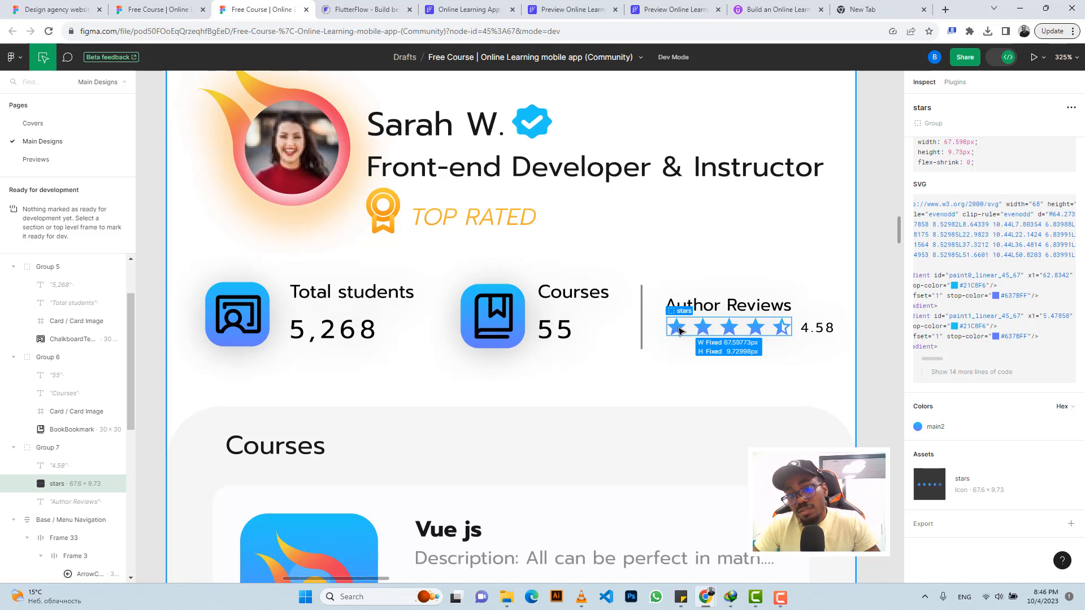
pyautogui.click(479, 8)
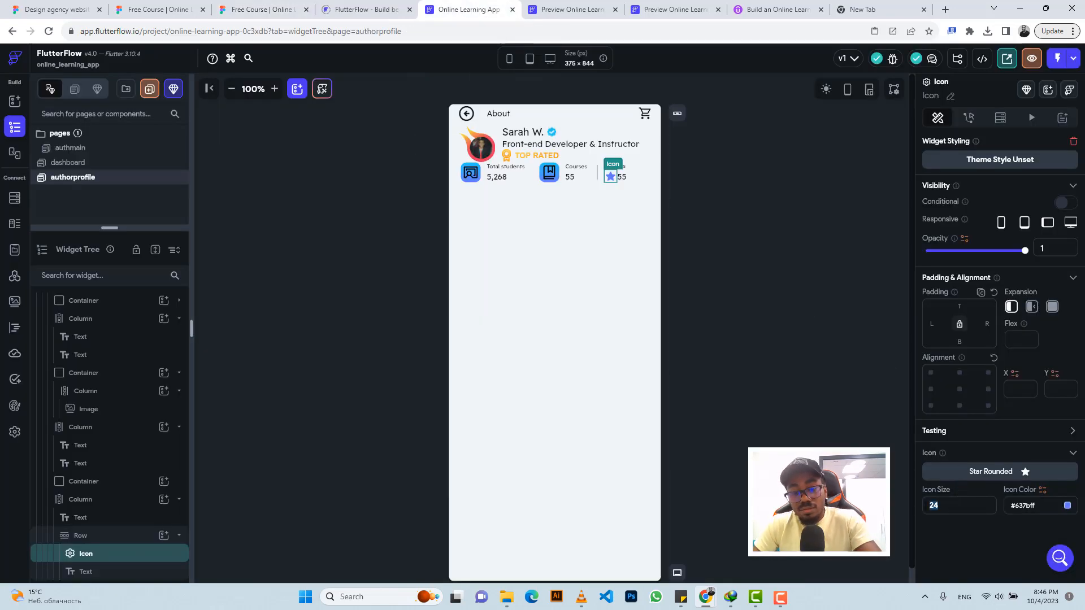
pyautogui.write('10')
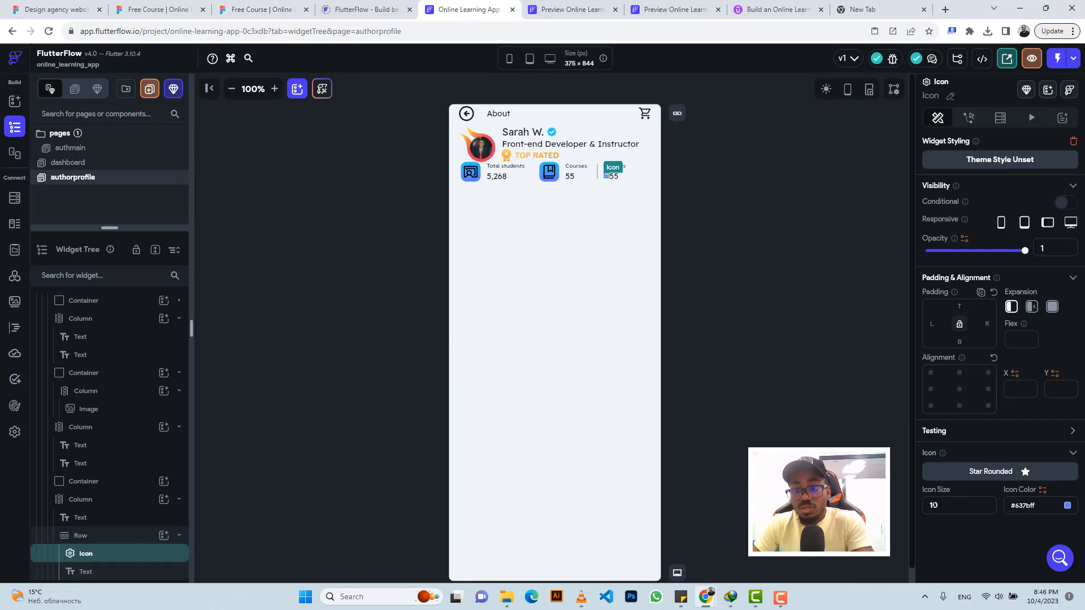
pyautogui.write('6')
pyautogui.write('1')
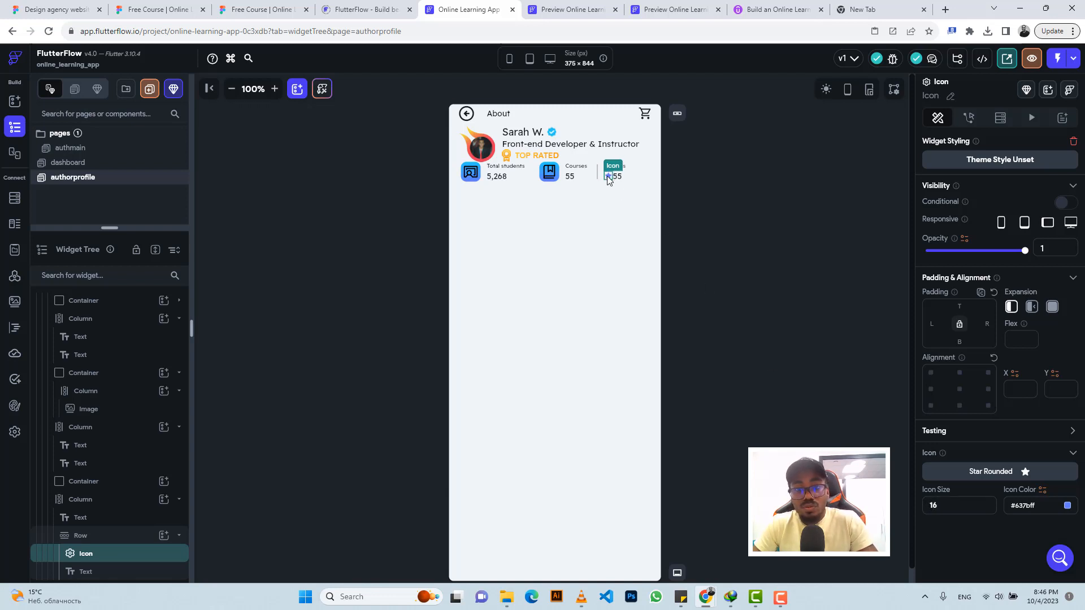
# - Duplicate the star icon three times within its row
pyautogui.hotkey('ctrl', 'd')
pyautogui.hotkey('ctrl', 'd')
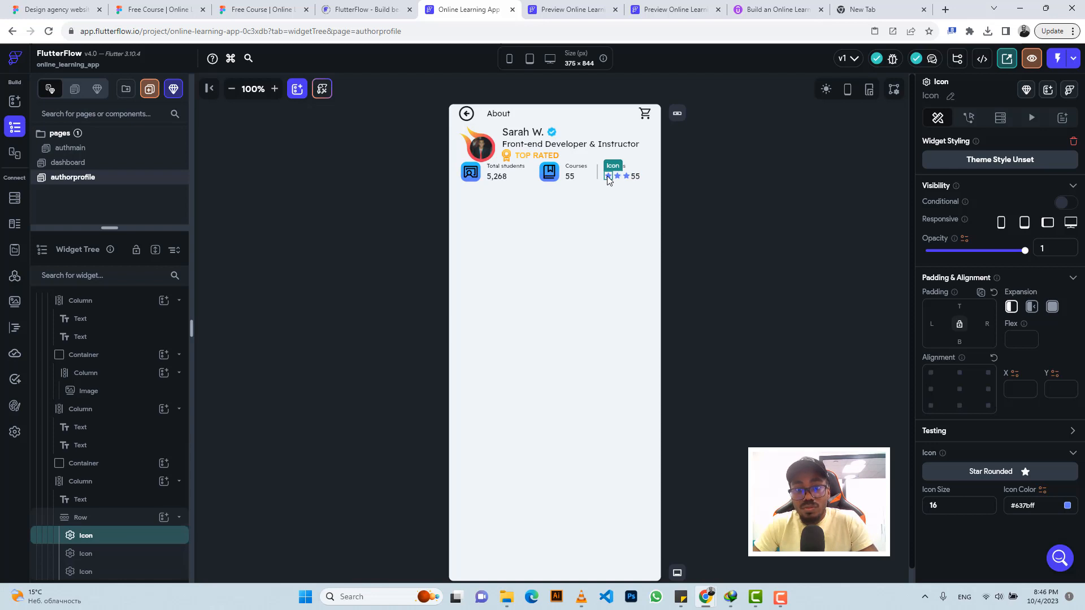
pyautogui.hotkey('ctrl', 'd')
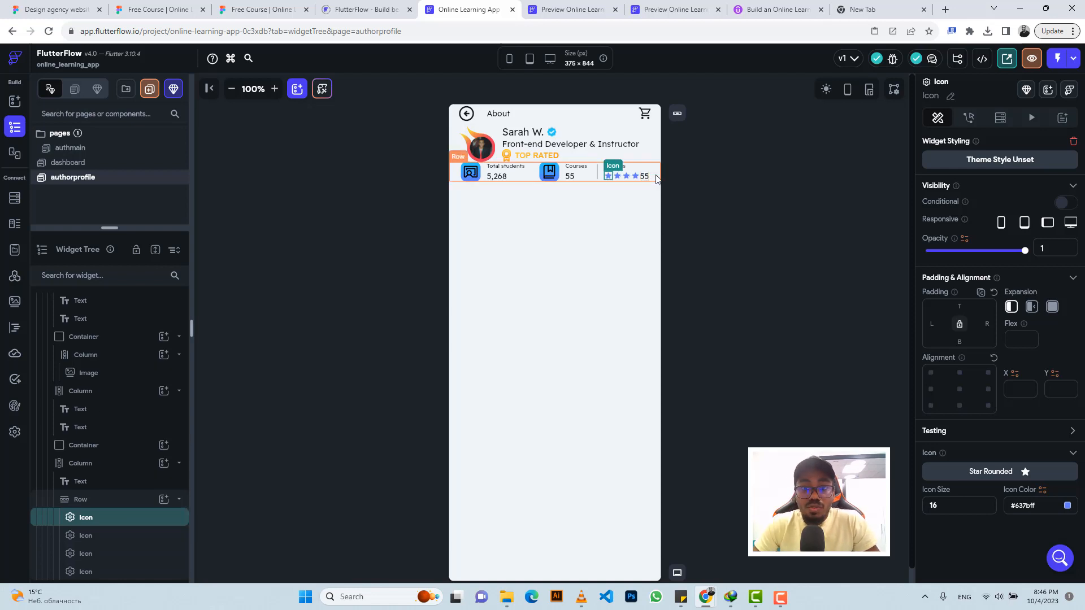
# - Copy the rating text 4.58 from Figma and replace the "55" text after the stars with it in FlutterFlow
pyautogui.click(261, 9)
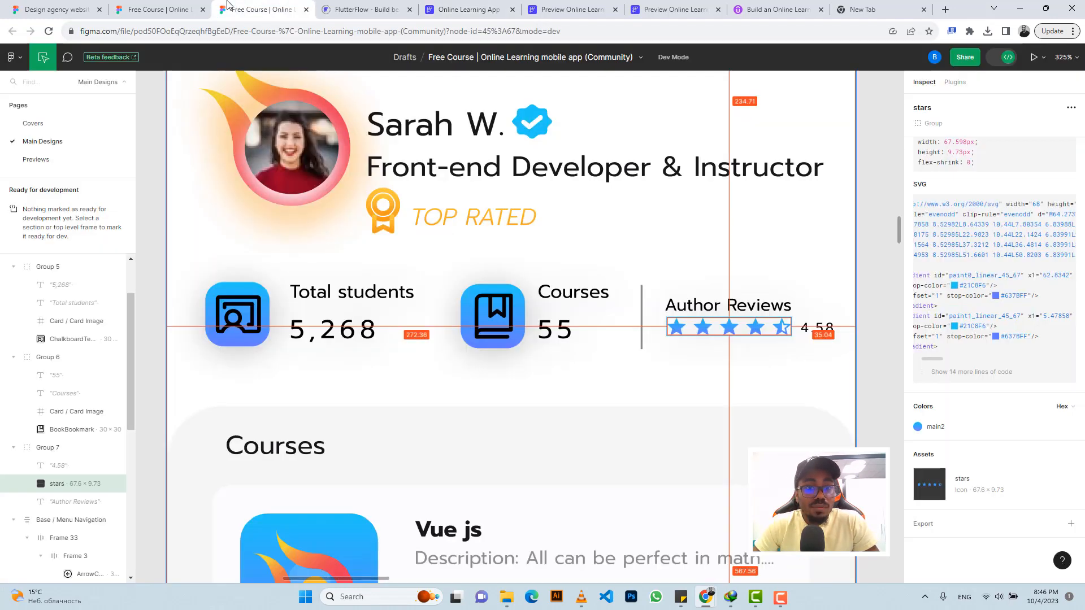
pyautogui.click(826, 336)
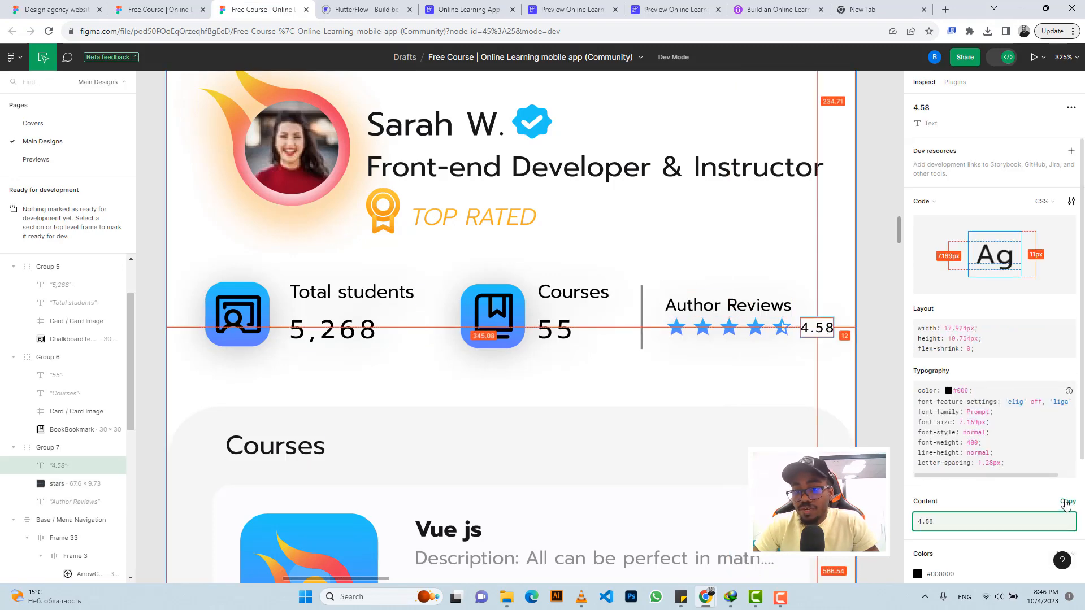
pyautogui.click(1067, 501)
pyautogui.click(463, 9)
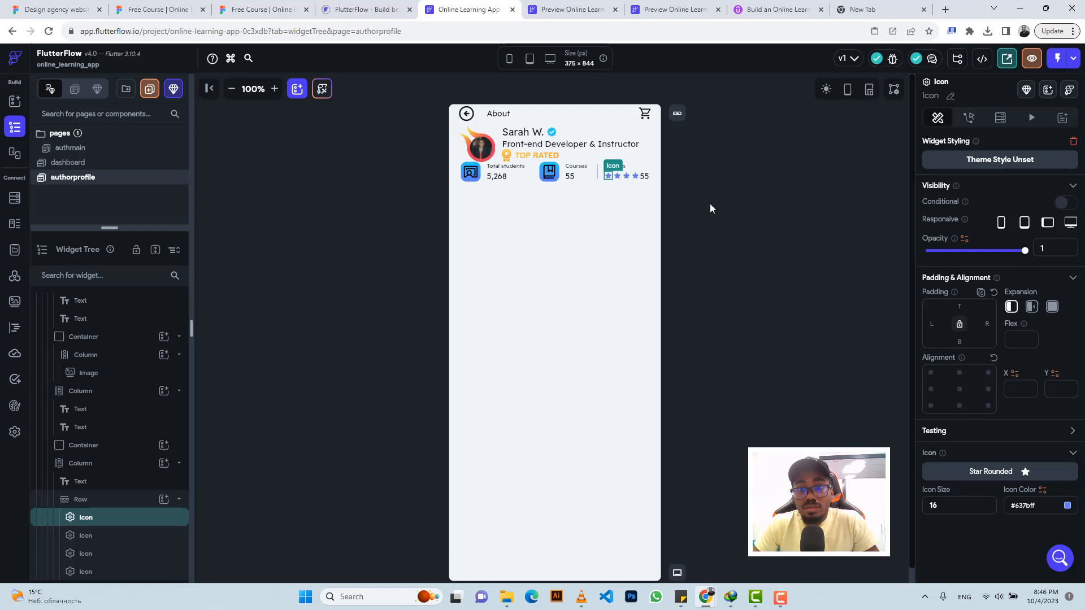
pyautogui.click(643, 177)
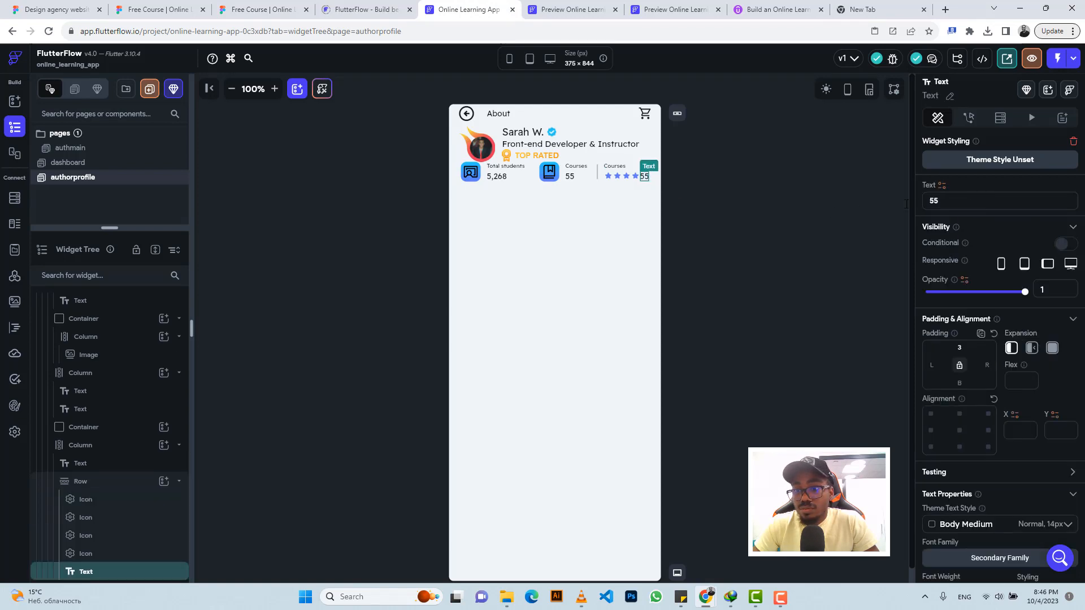
pyautogui.hotkey('ctrl', 'v')
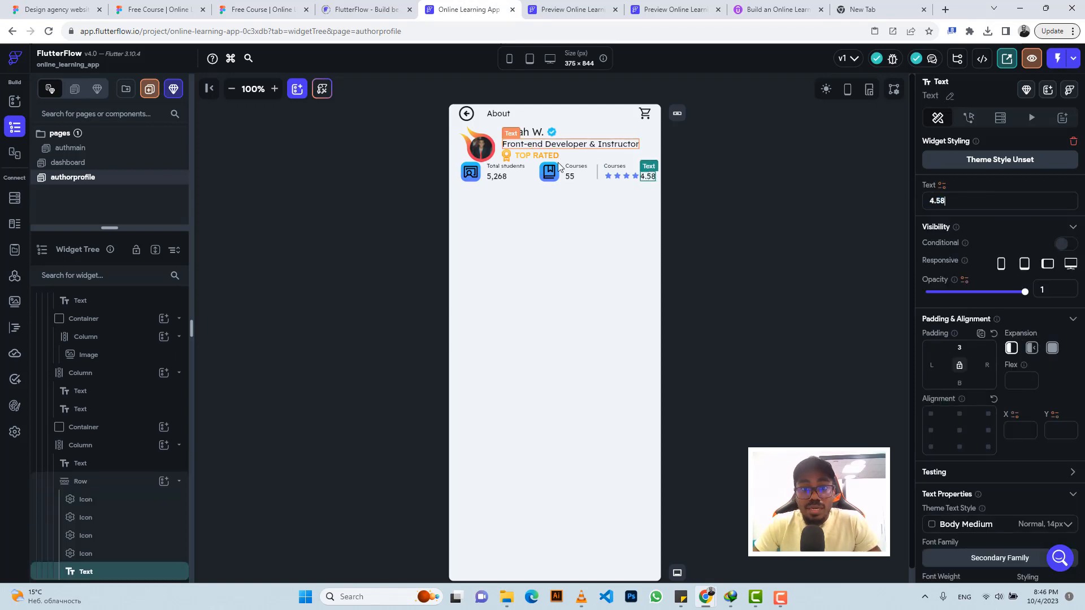
# - Measure the gap between the medal and the students icon in Figma, and set the statistics row's top padding to 28 in FlutterFlow
pyautogui.click(591, 176)
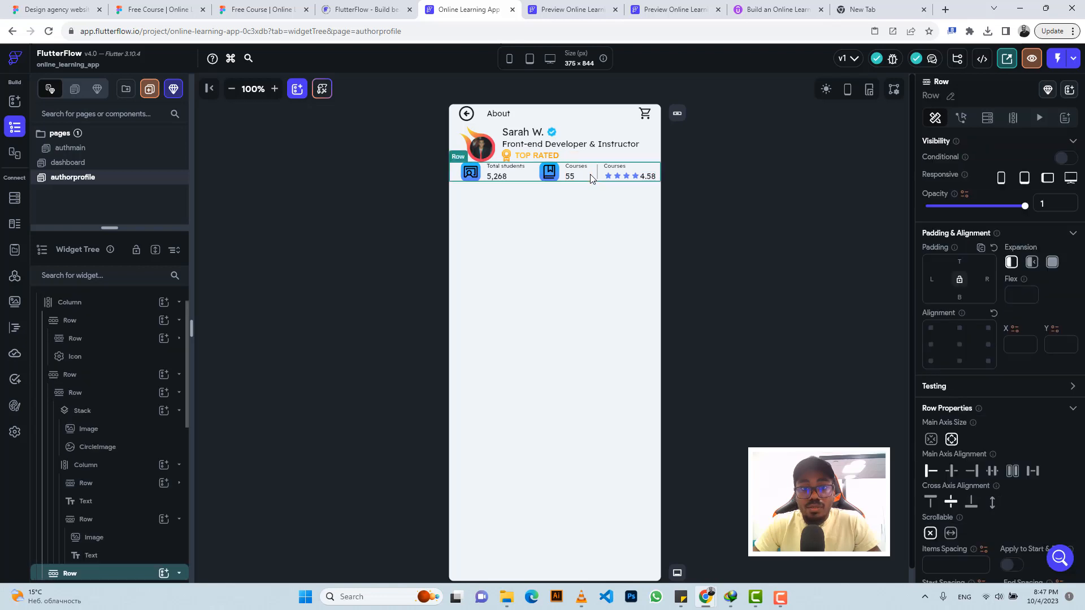
pyautogui.click(261, 9)
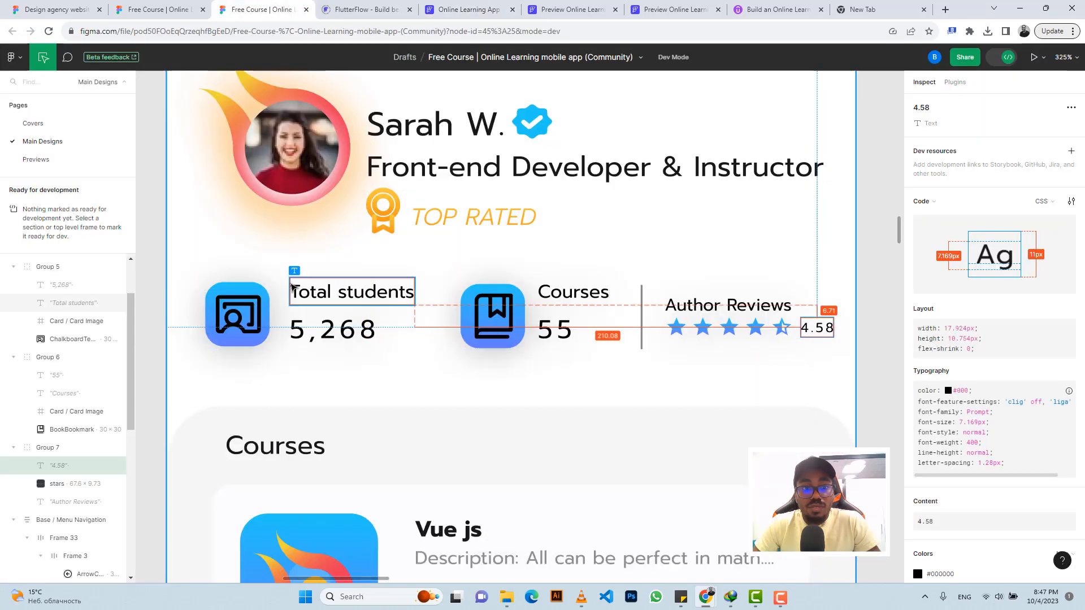
pyautogui.click(251, 294)
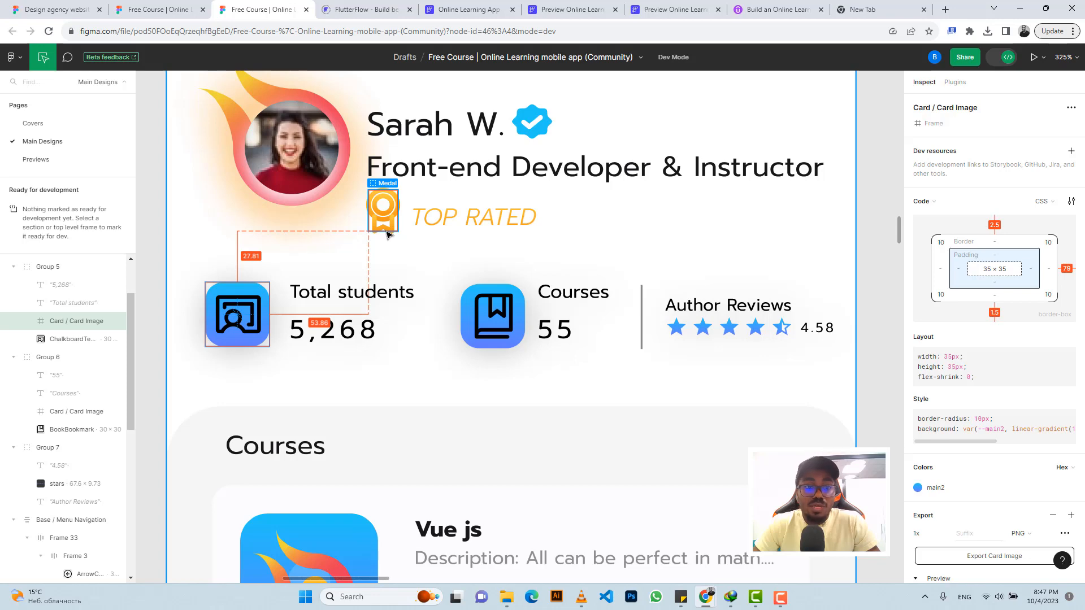
pyautogui.click(462, 9)
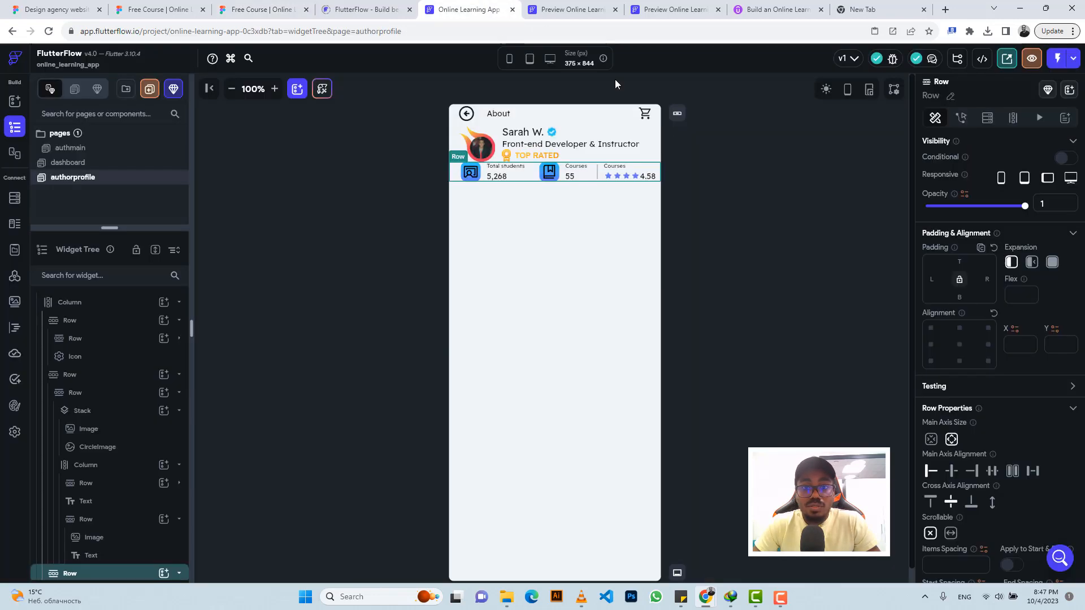
pyautogui.click(962, 263)
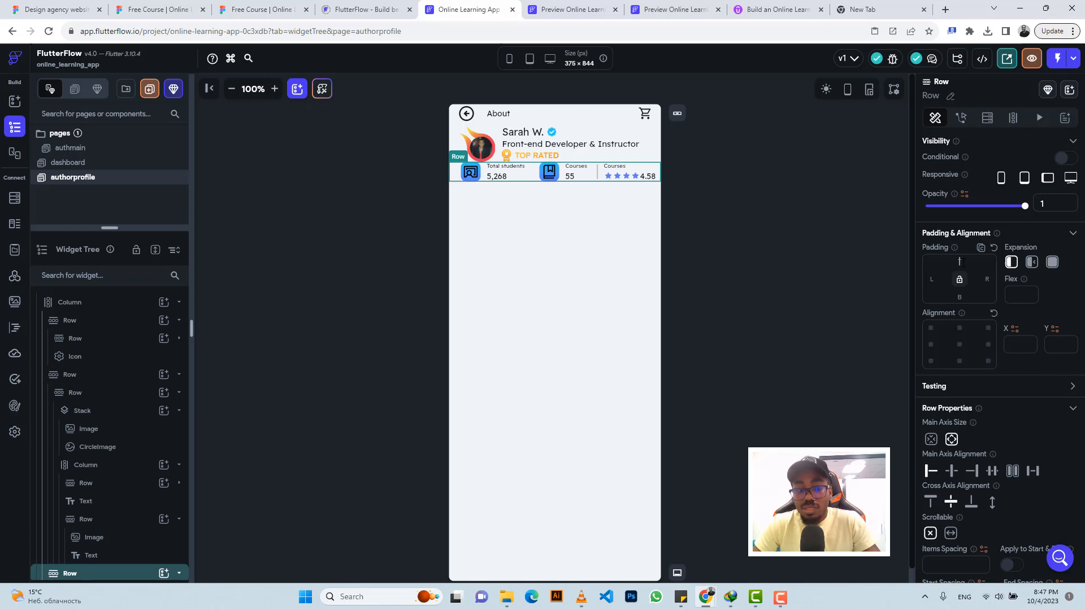
pyautogui.write('28')
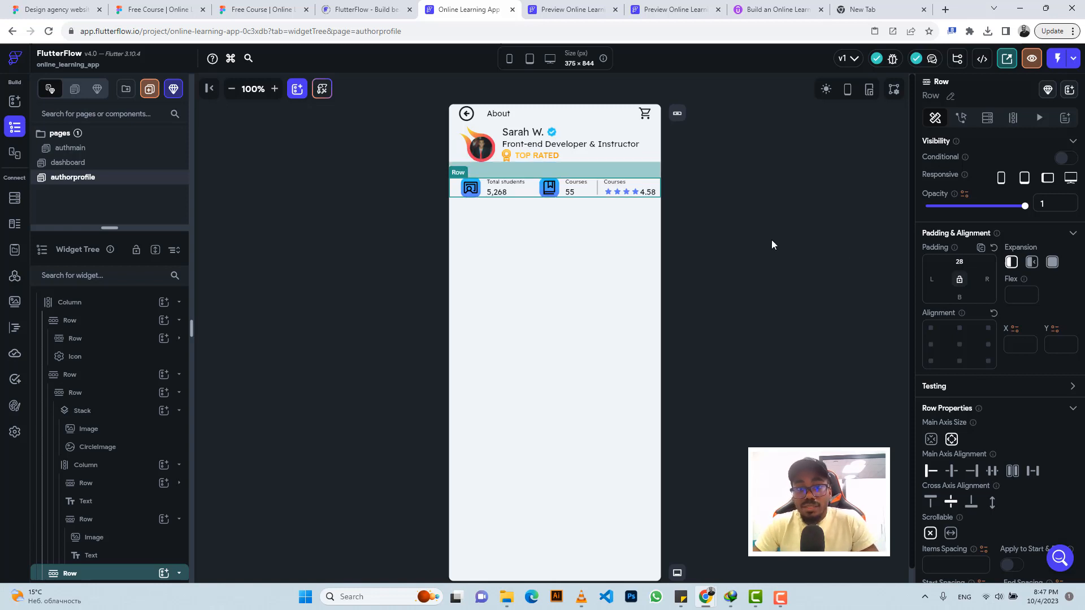
pyautogui.click(721, 199)
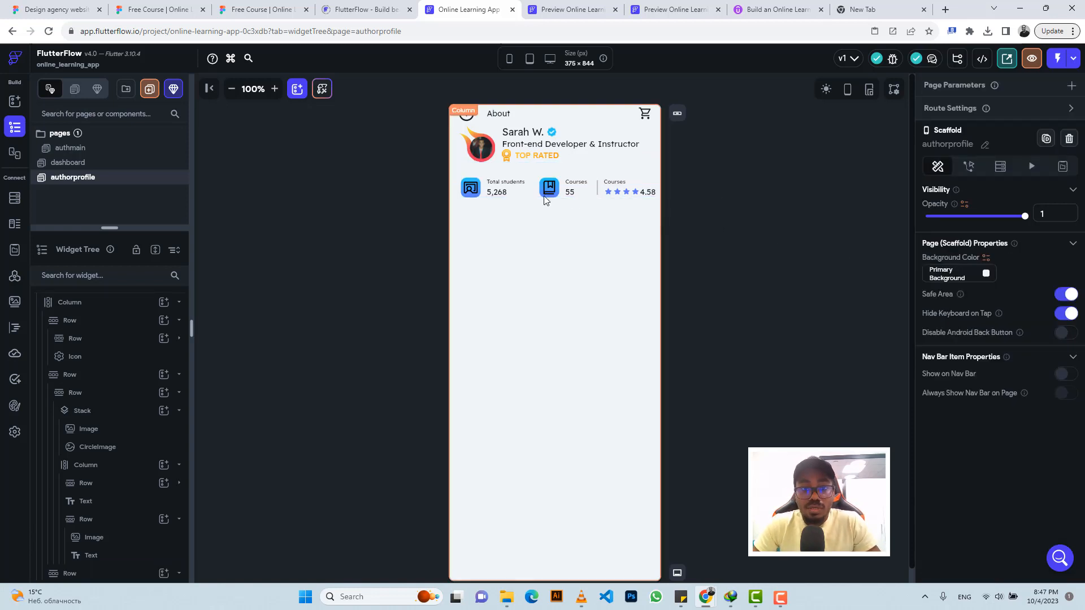
# - Switch to Figma and inspect the size, corner radius and extent of the background rectangle behind the author profile's course list
pyautogui.click(261, 10)
pyautogui.scroll(-3, 466, 238)
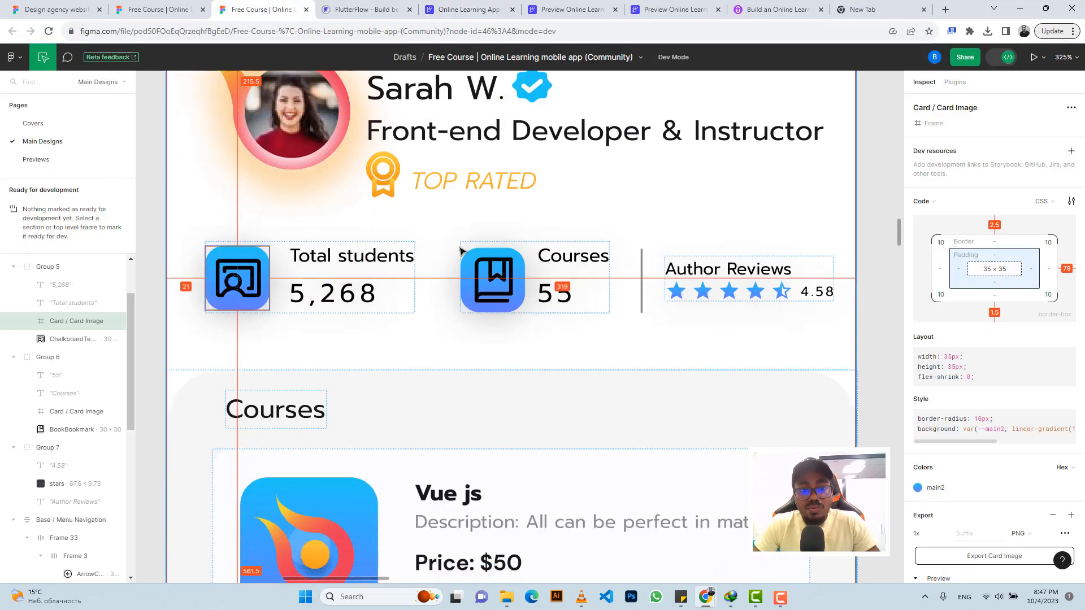
pyautogui.scroll(-5, 467, 238)
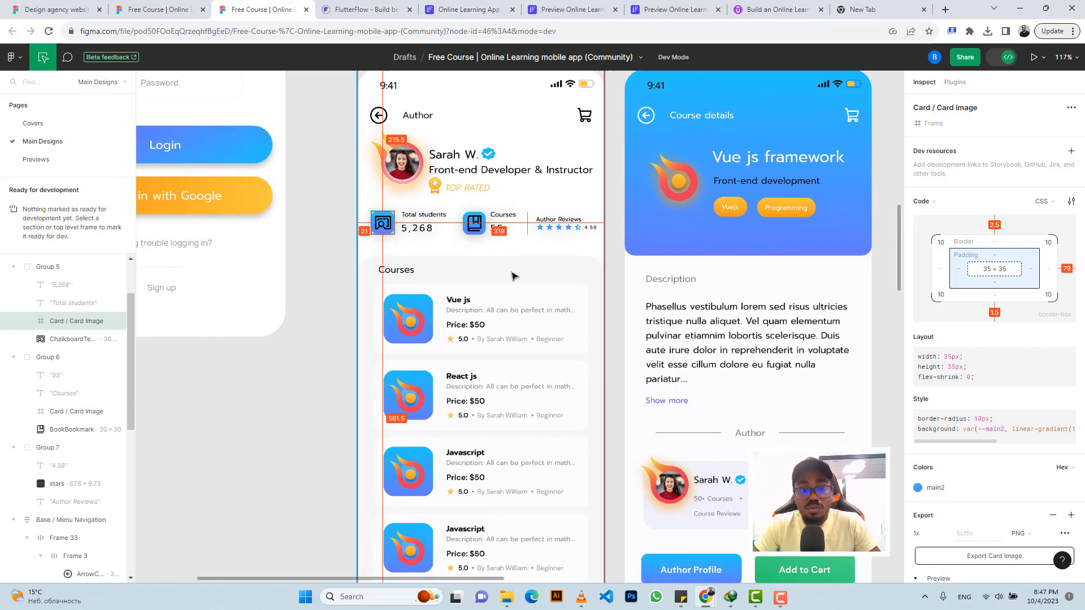
pyautogui.scroll(5, 427, 241)
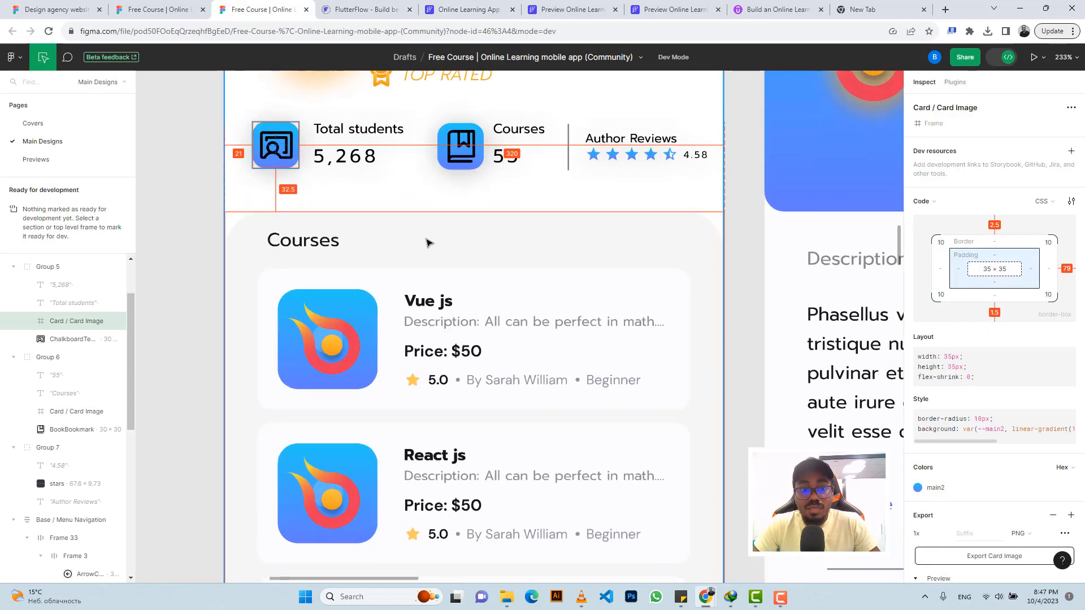
pyautogui.click(678, 221)
pyautogui.scroll(-8, 678, 220)
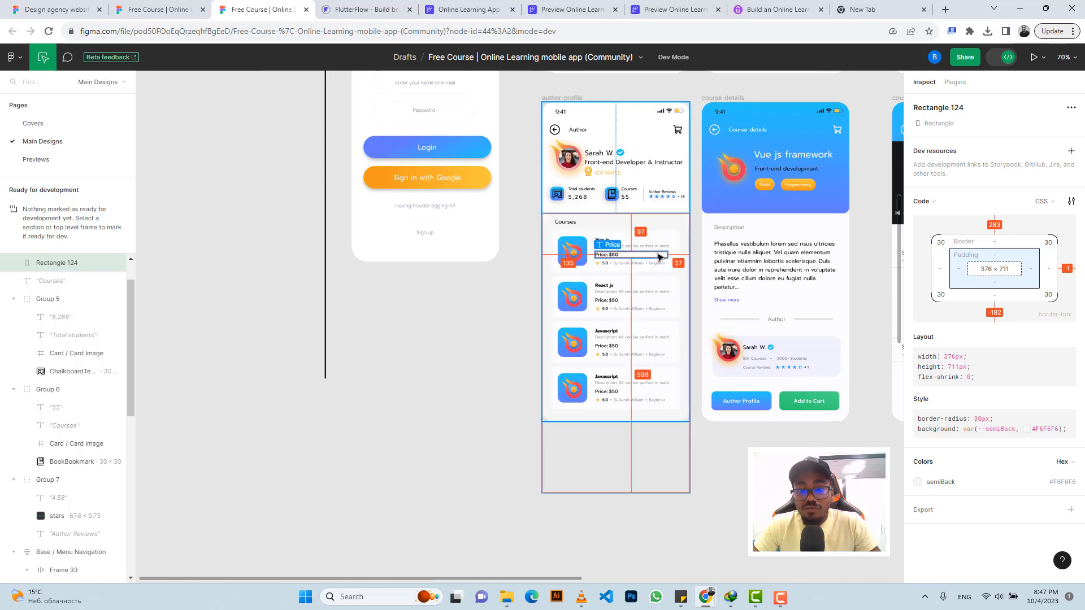
pyautogui.scroll(4, 678, 228)
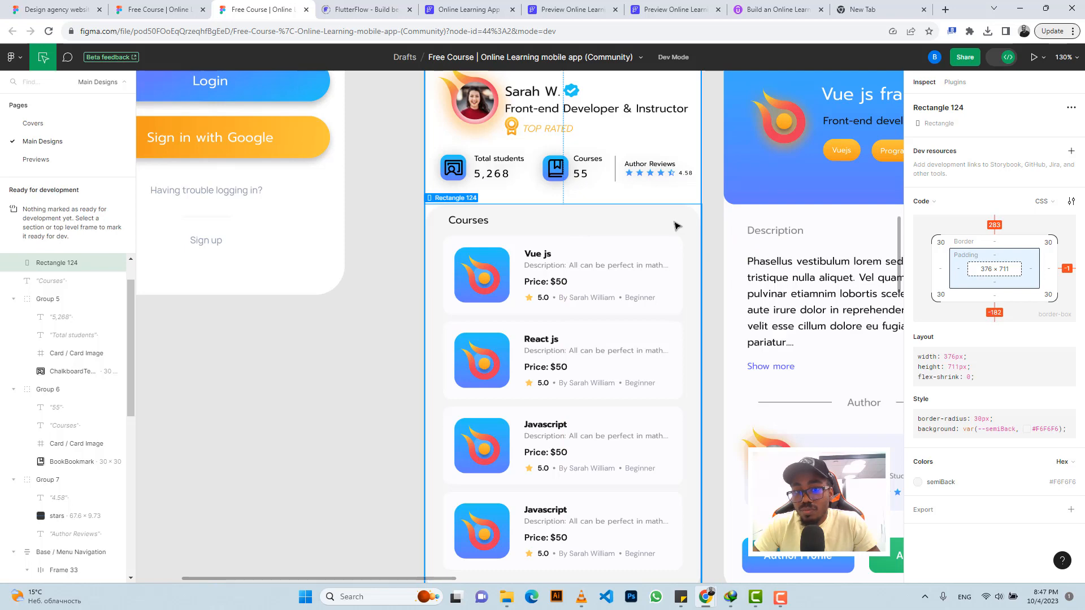
pyautogui.scroll(-3, 676, 226)
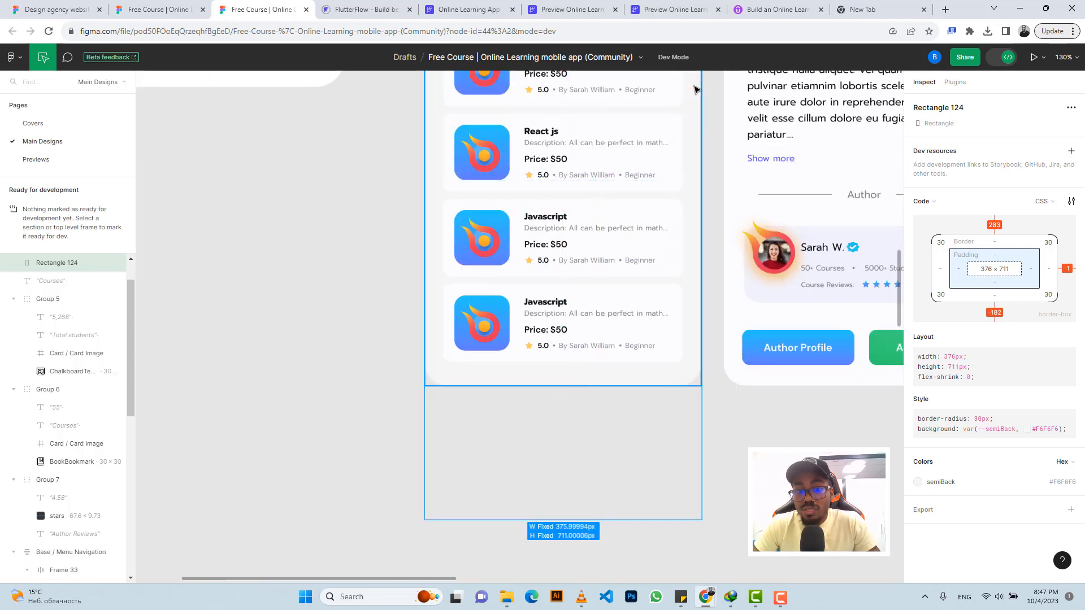
# - In FlutterFlow, add a container to the page's main column and set its width to inf and height to 800
pyautogui.click(477, 8)
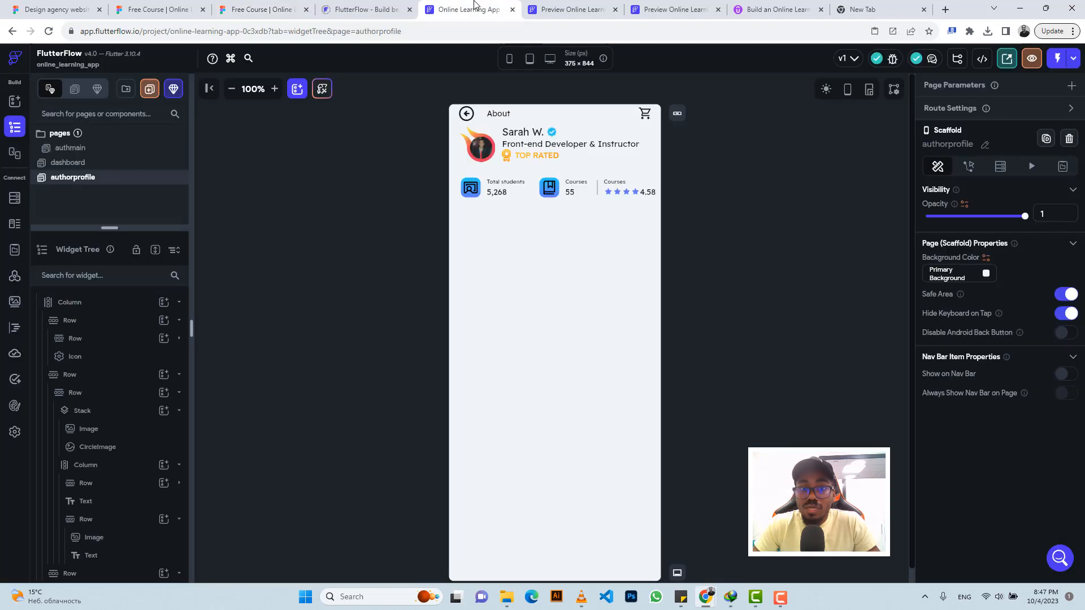
pyautogui.click(514, 283)
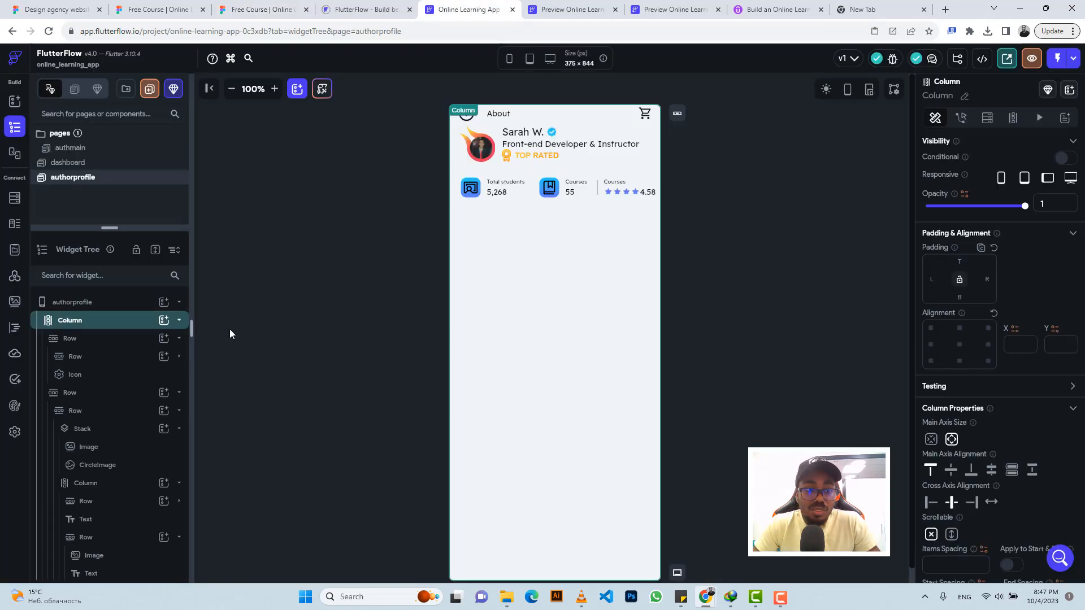
pyautogui.click(164, 320)
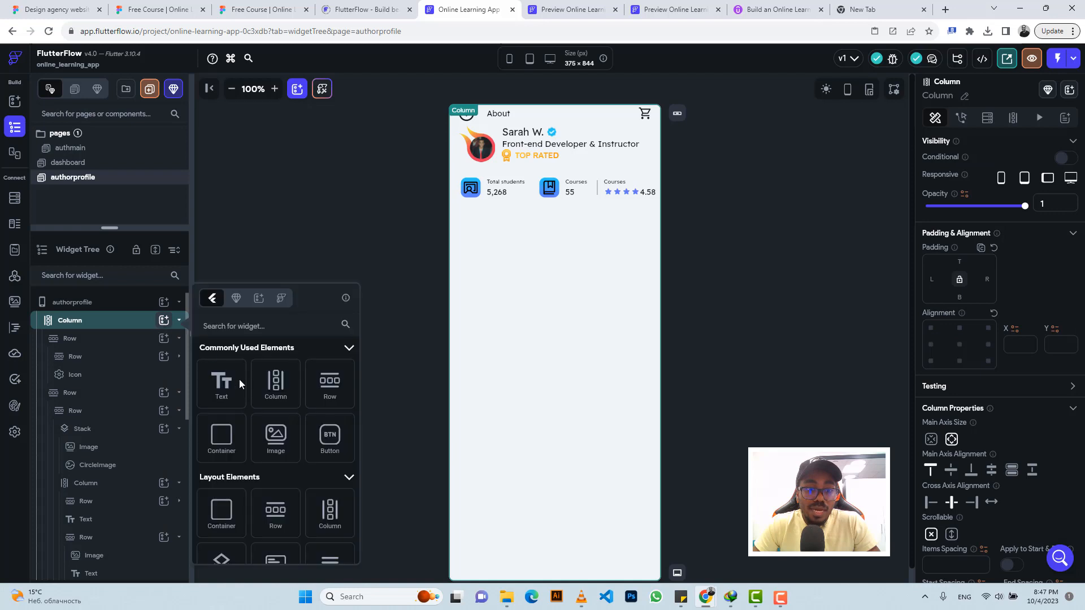
pyautogui.click(220, 435)
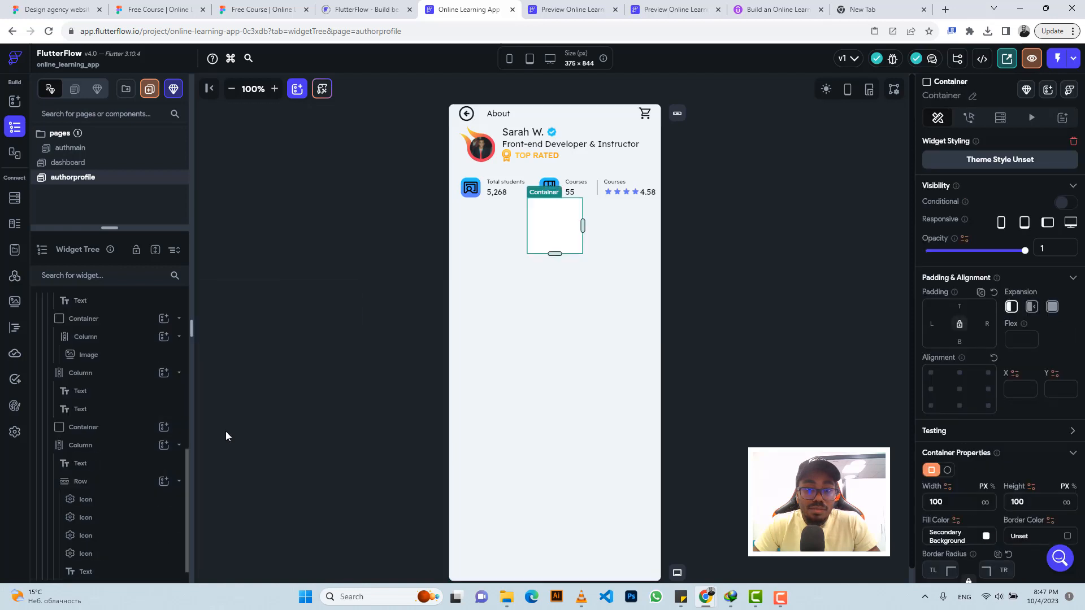
pyautogui.click(984, 502)
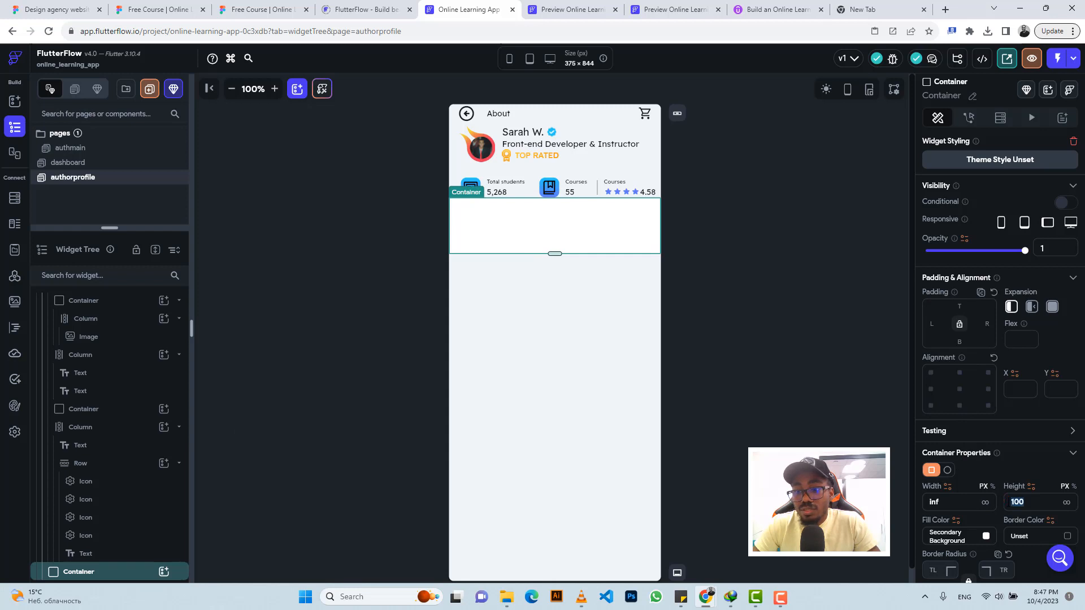
pyautogui.write('7')
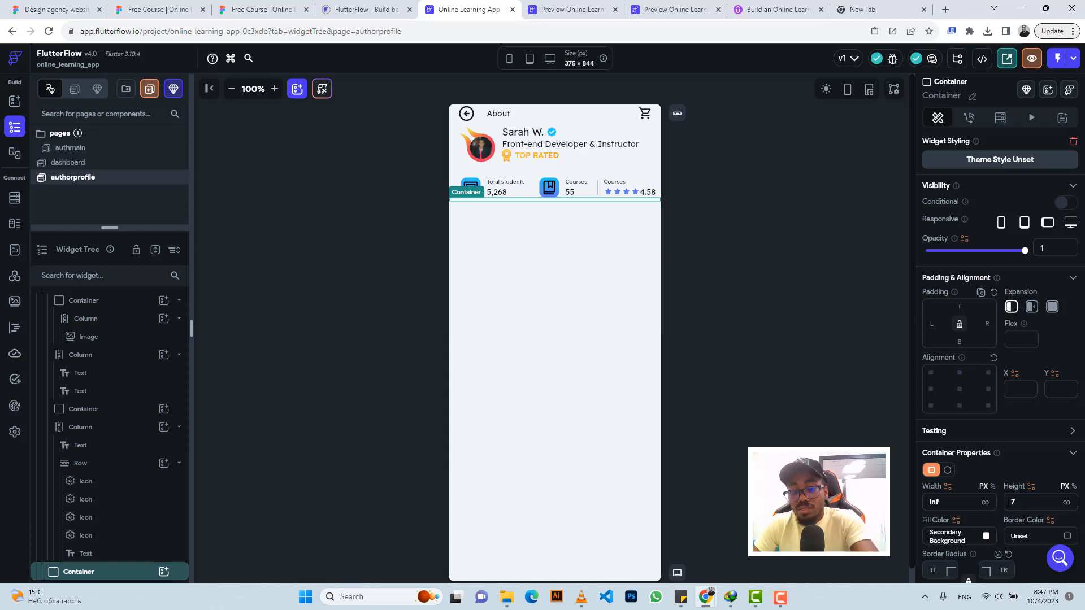
pyautogui.write('800')
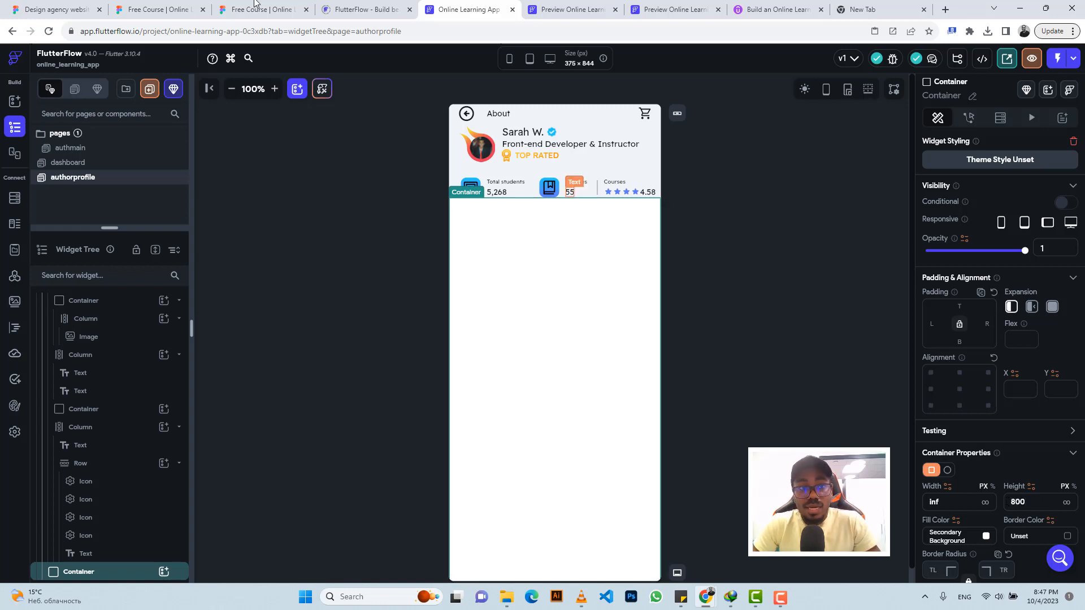
# - Check the course list background's corner radius in Figma and set the new container's border radius to 30 on all corners in FlutterFlow
pyautogui.click(223, 8)
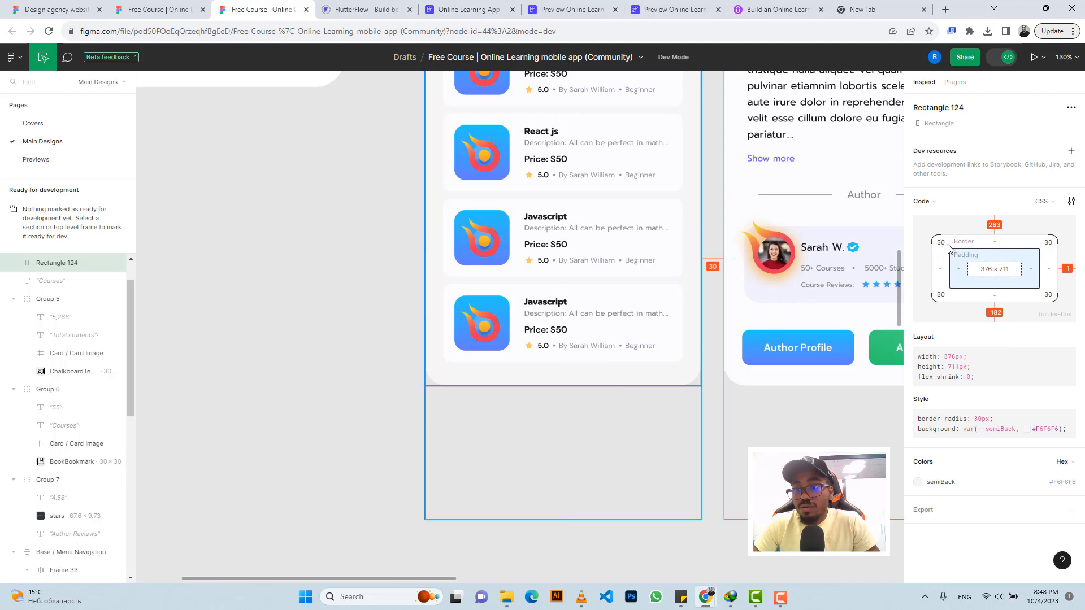
pyautogui.click(469, 9)
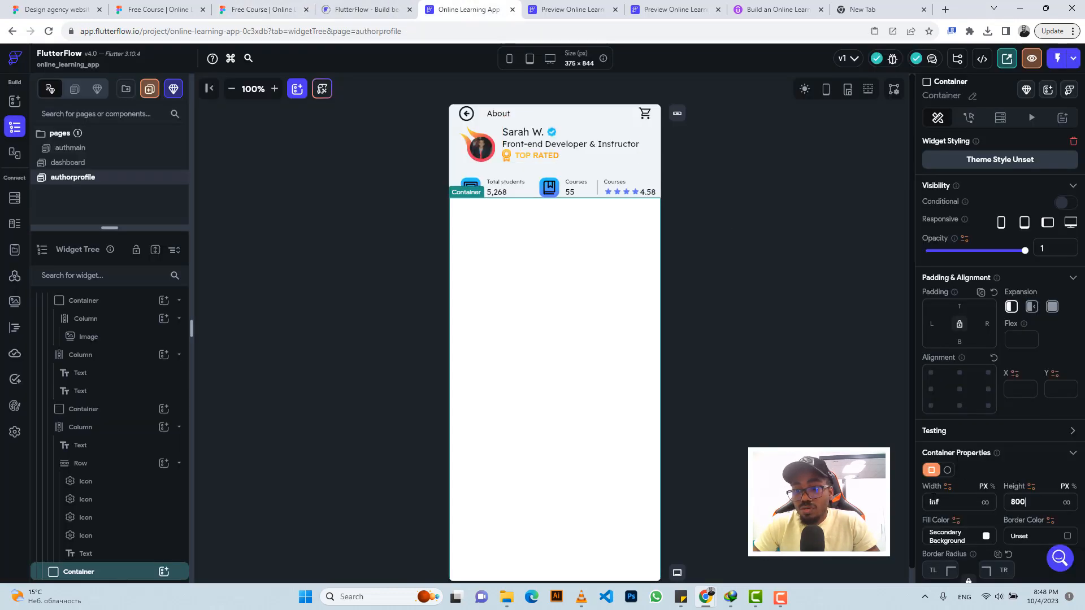
pyautogui.scroll(-3, 933, 501)
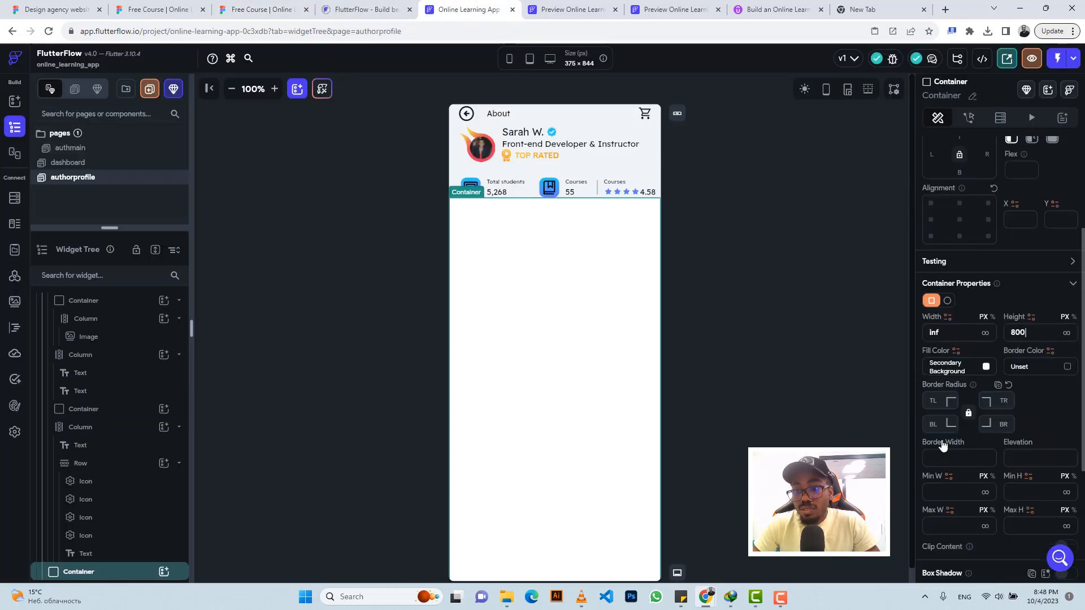
pyautogui.click(935, 401)
pyautogui.write('30')
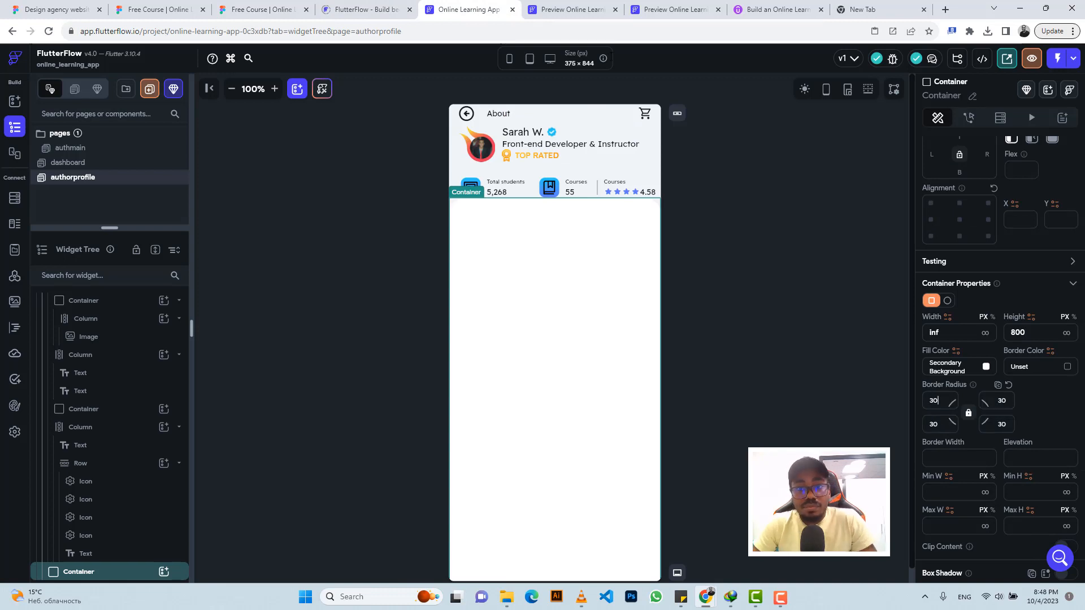
# - Copy the semiBack colour #F6F6F6 from Figma and apply it as the new container's fill colour in FlutterFlow
pyautogui.click(266, 4)
pyautogui.scroll(3, 620, 220)
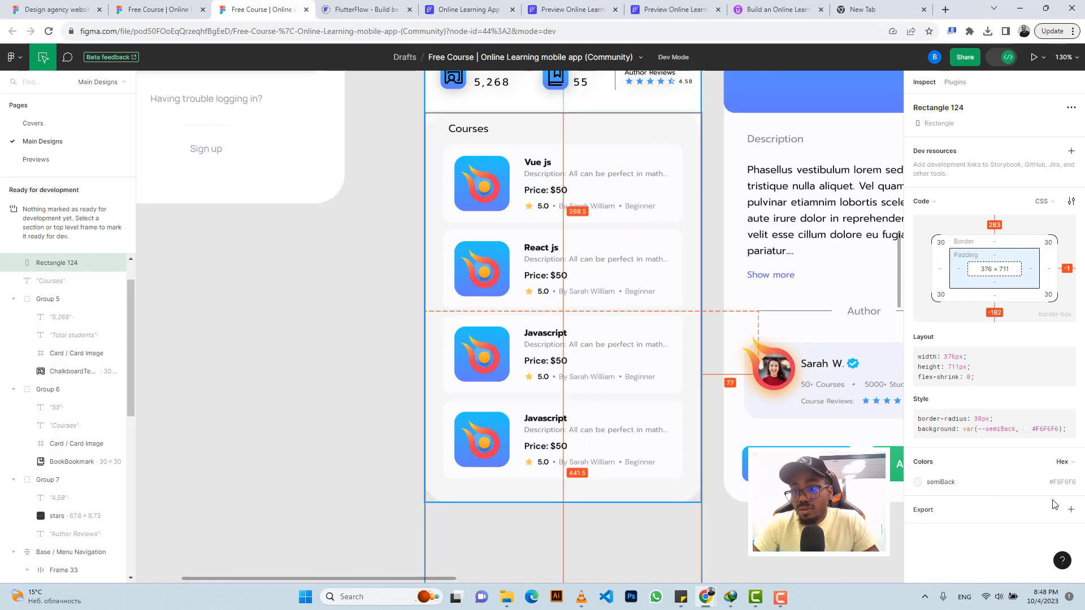
pyautogui.click(1058, 482)
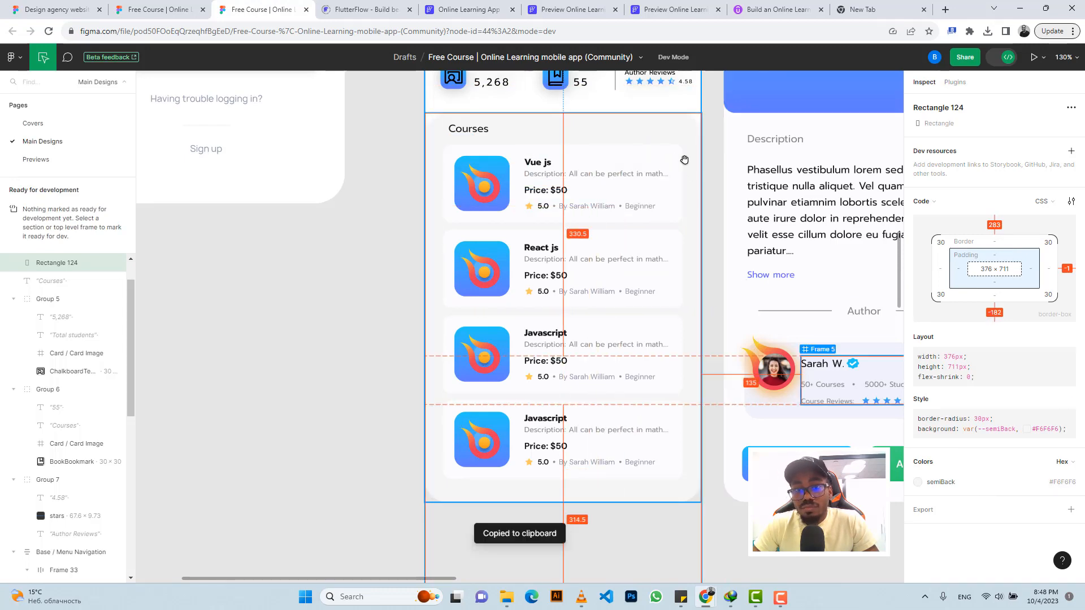
pyautogui.click(439, 4)
pyautogui.click(948, 369)
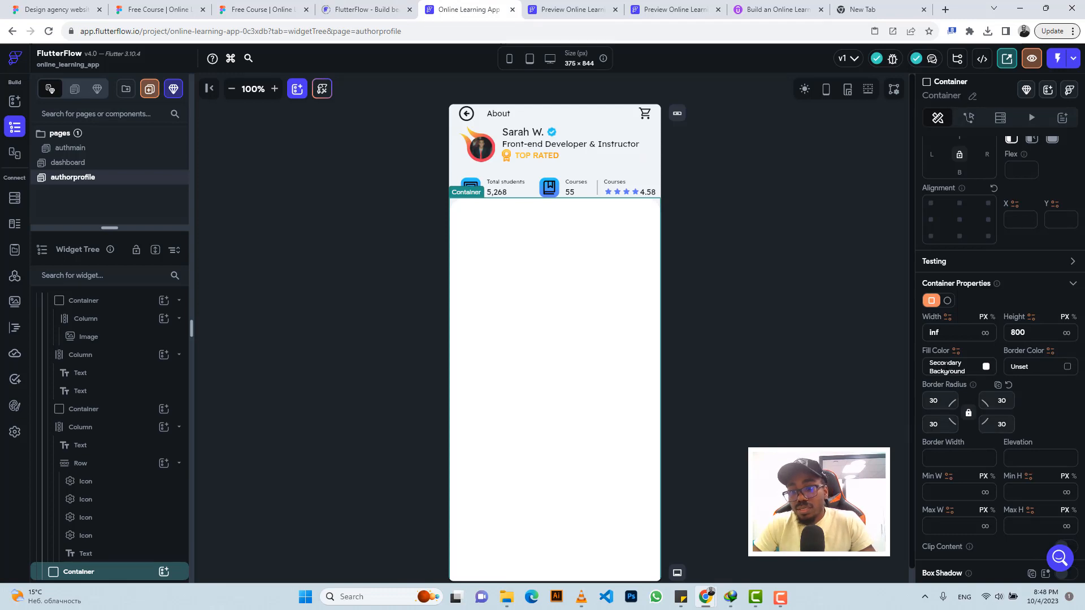
pyautogui.hotkey('ctrl', 'v')
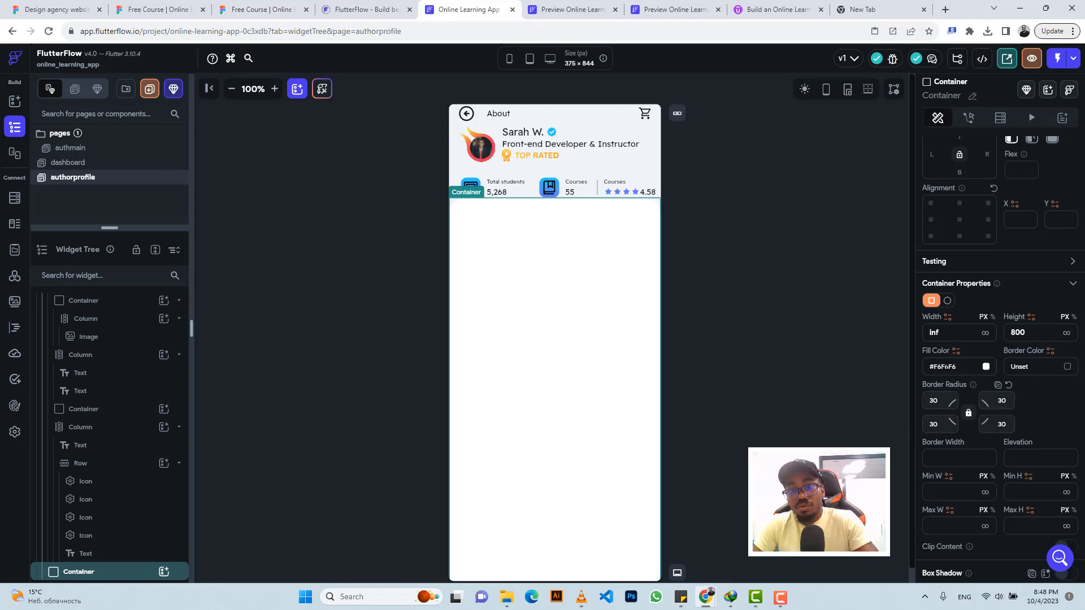
pyautogui.press('Return')
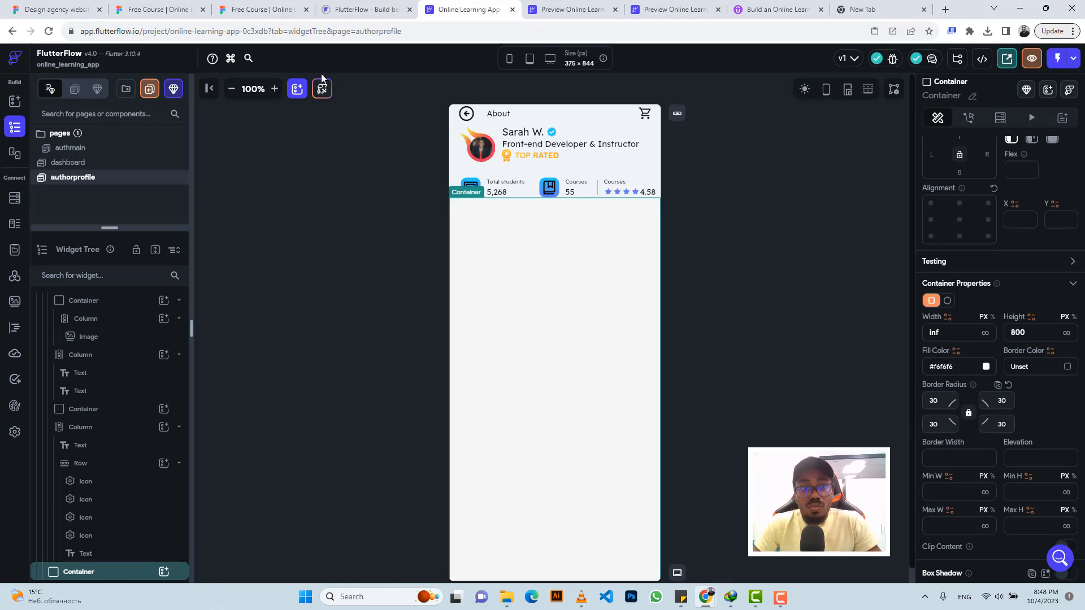
# - Copy the text of the "Courses" heading above the course cards in Figma
pyautogui.click(261, 10)
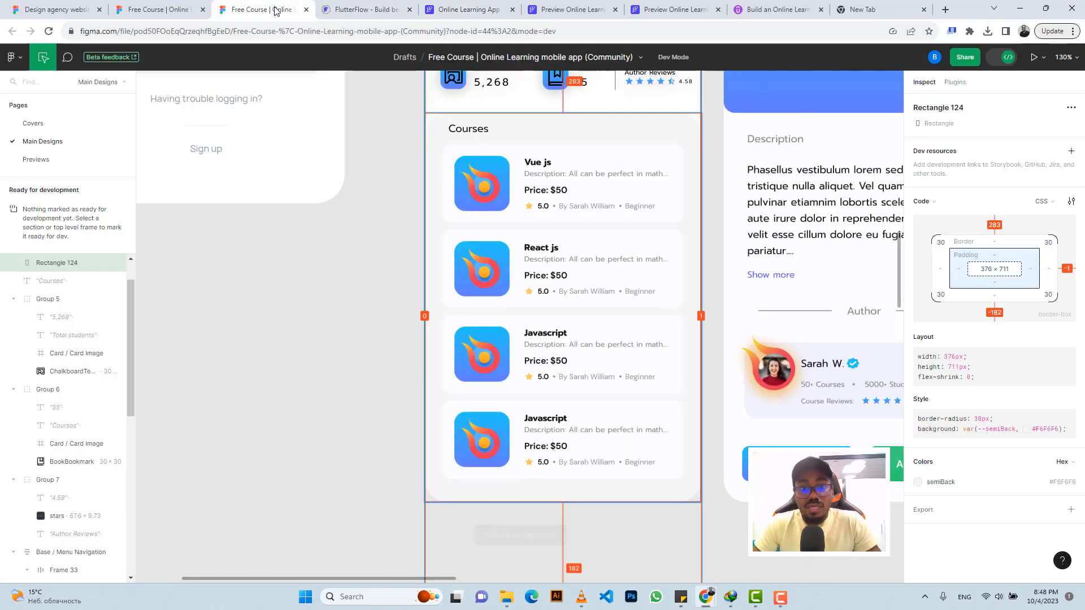
pyautogui.click(466, 131)
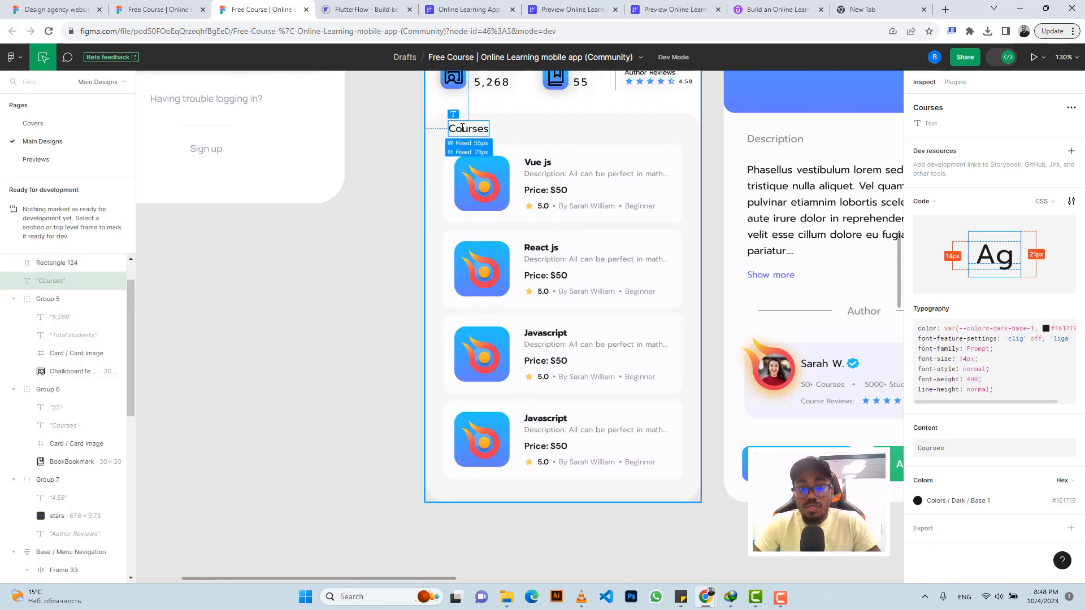
pyautogui.click(1067, 441)
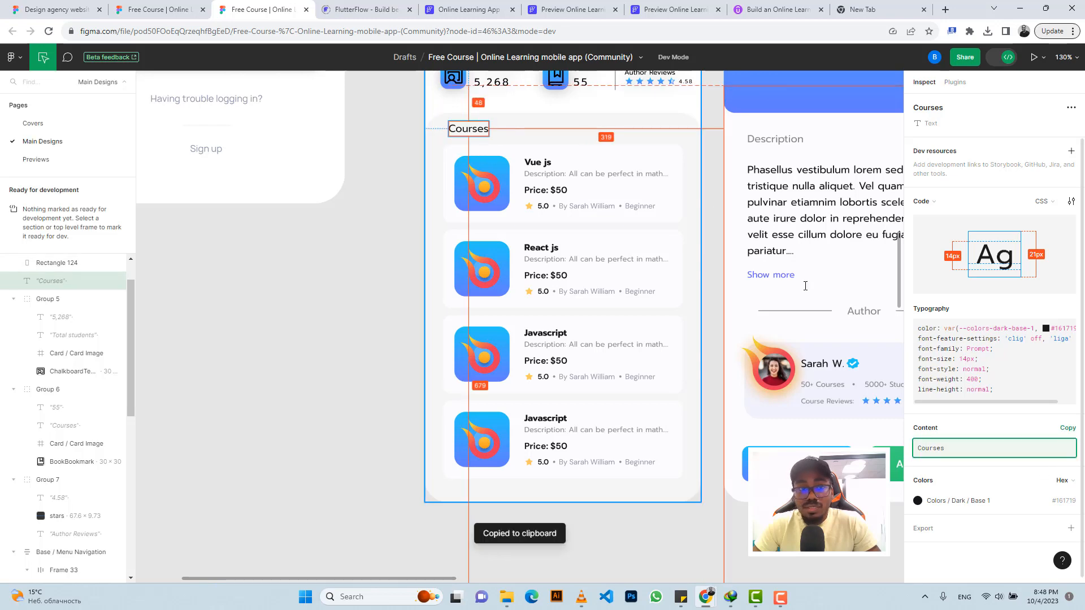
# - In FlutterFlow, add a column inside the new container and a row inside that column
pyautogui.click(467, 10)
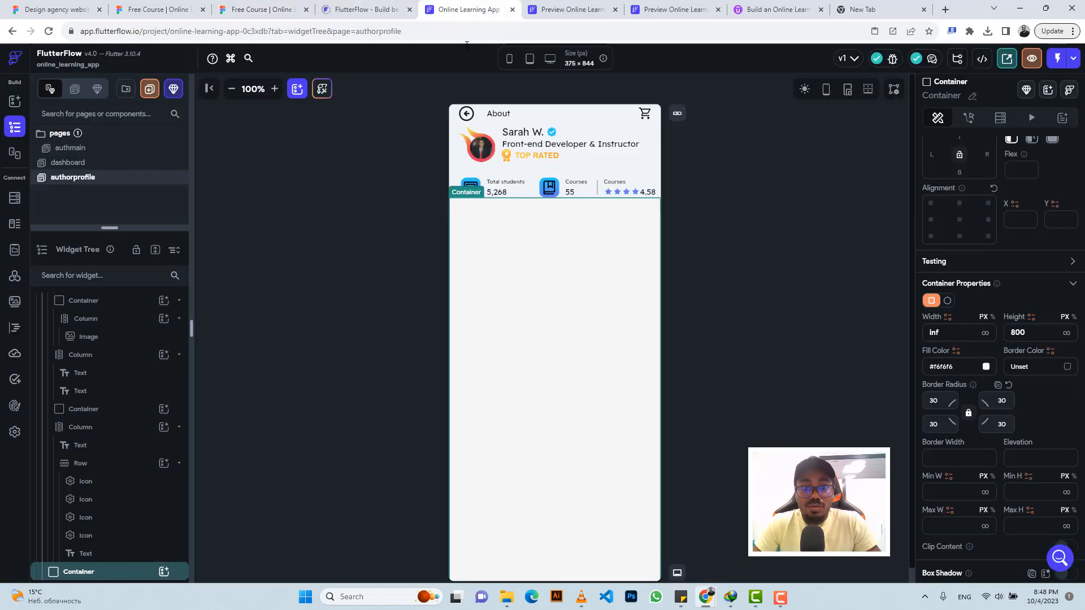
pyautogui.click(164, 570)
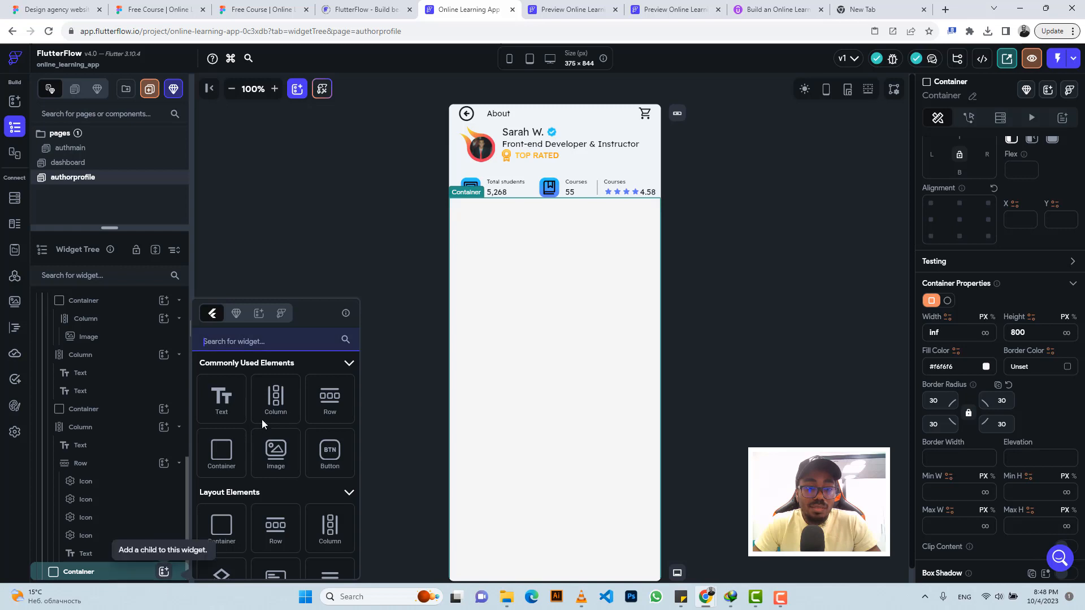
pyautogui.click(282, 408)
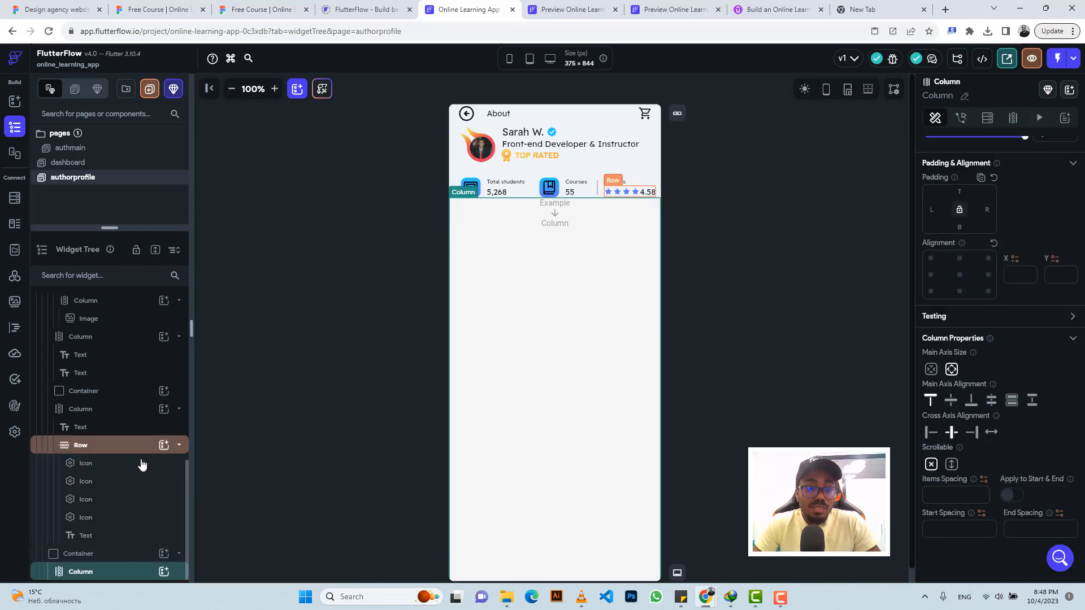
pyautogui.click(164, 572)
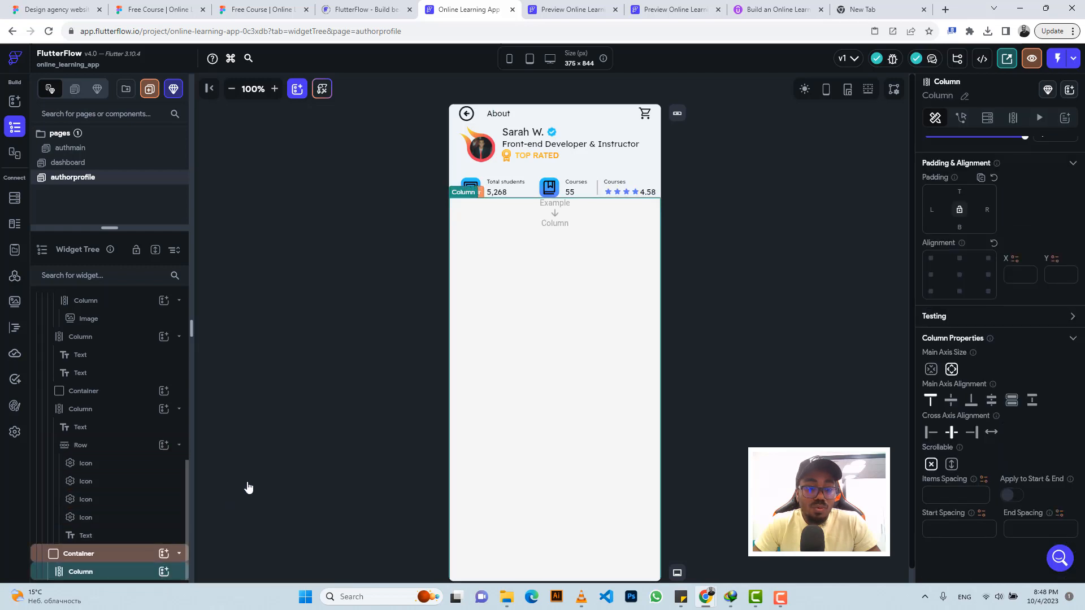
pyautogui.click(330, 399)
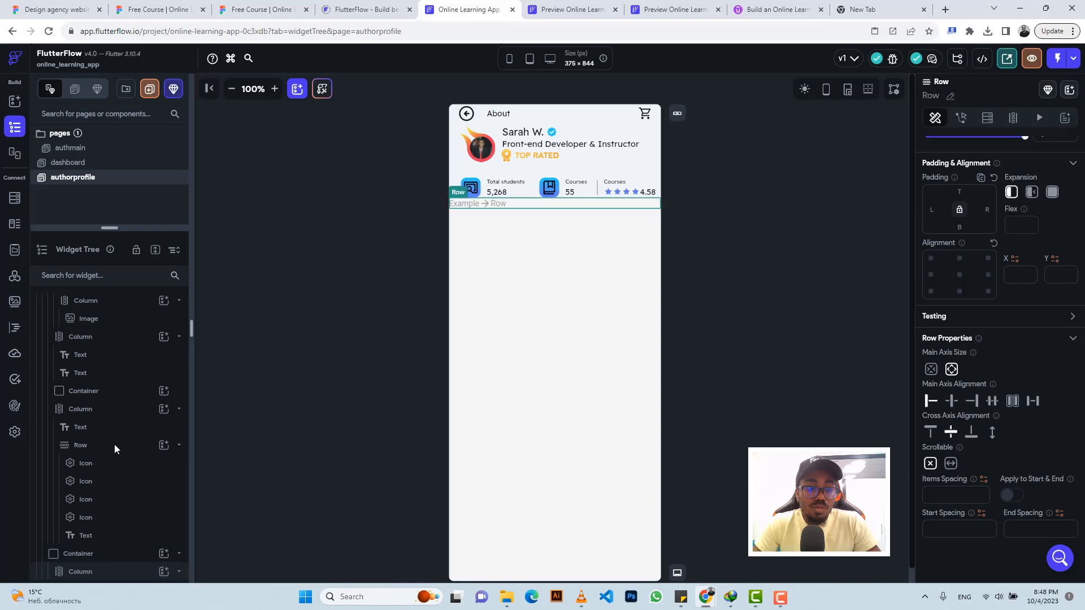
# - Add a text widget to the new row and replace its text with "Courses"
pyautogui.click(164, 572)
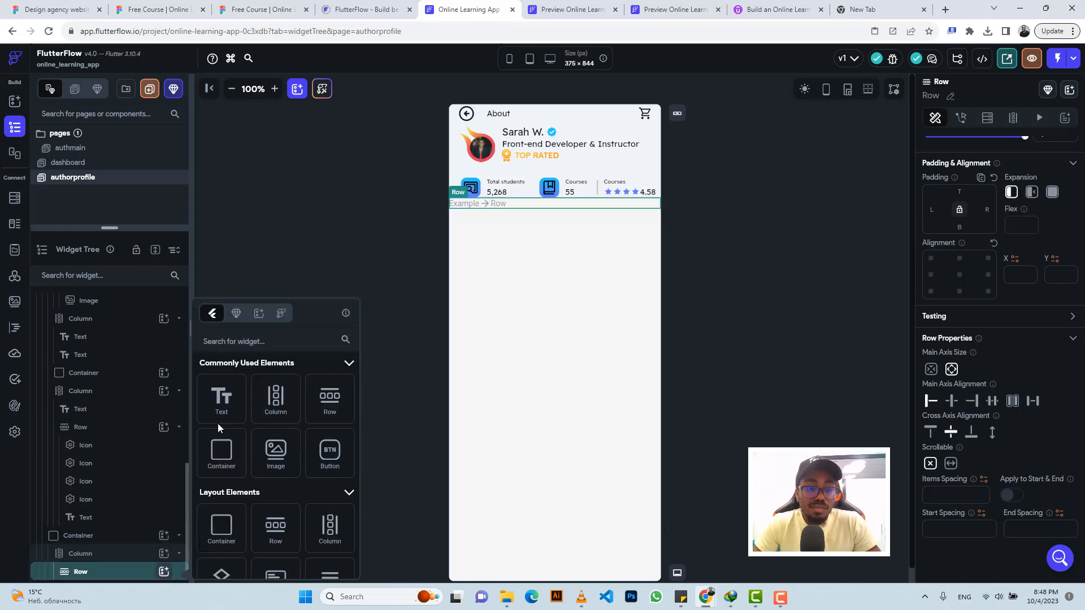
pyautogui.click(222, 400)
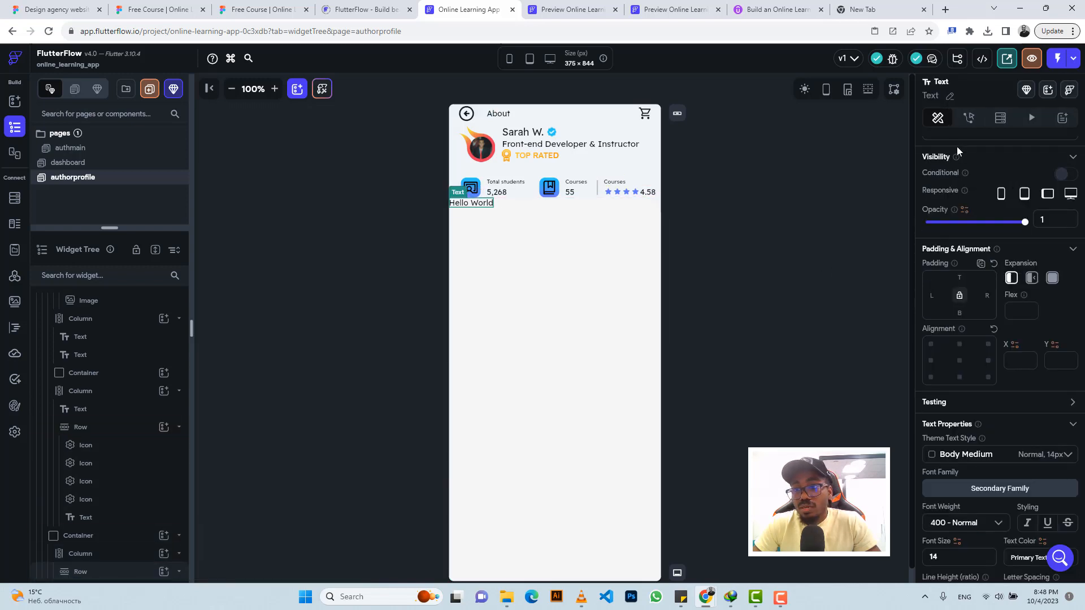
pyautogui.scroll(2, 962, 213)
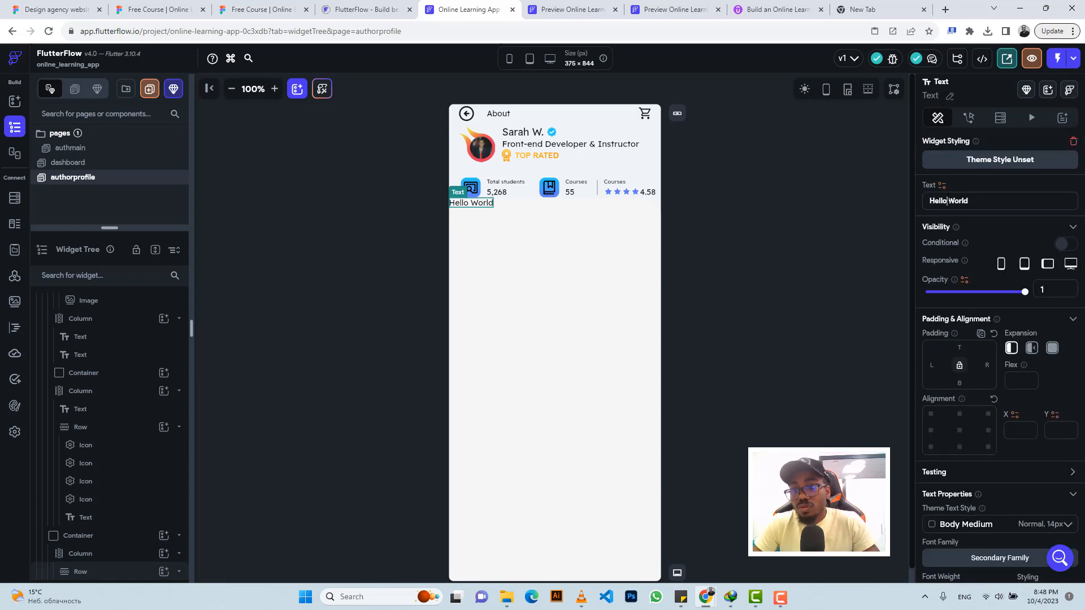
pyautogui.click(948, 200)
pyautogui.hotkey('ctrl', 'v')
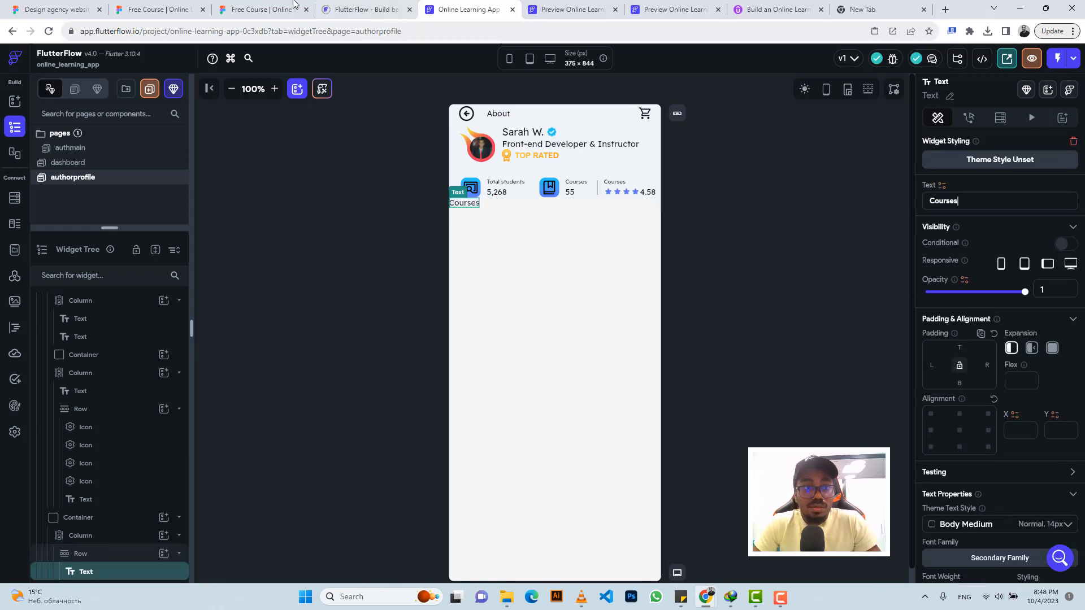
# - Check the "Courses" heading's spacing in Figma, and in FlutterFlow set the top padding of the column holding it to 11
pyautogui.click(265, 6)
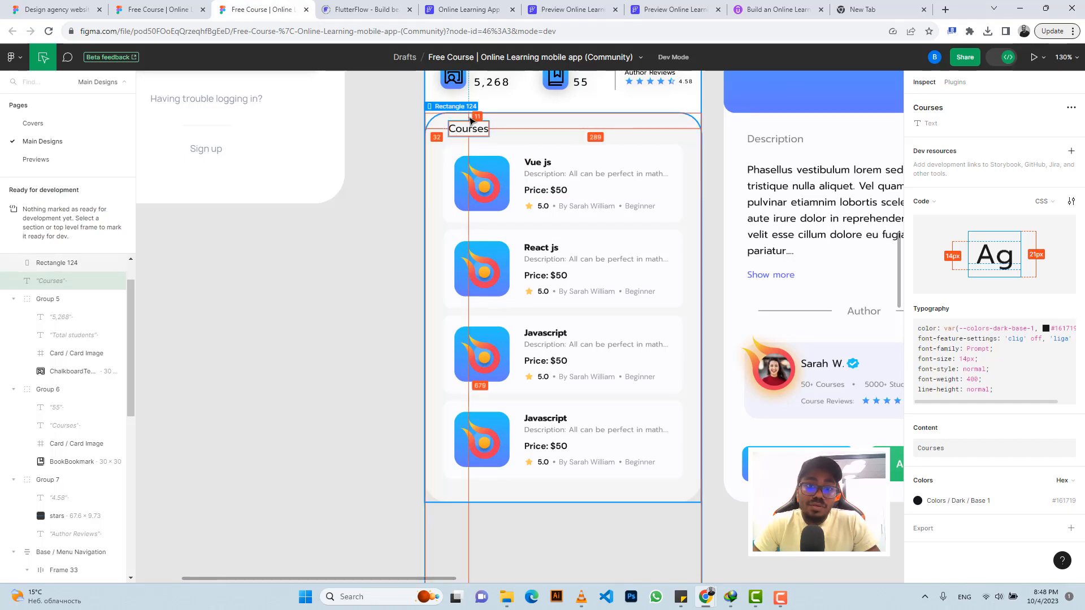
pyautogui.click(458, 9)
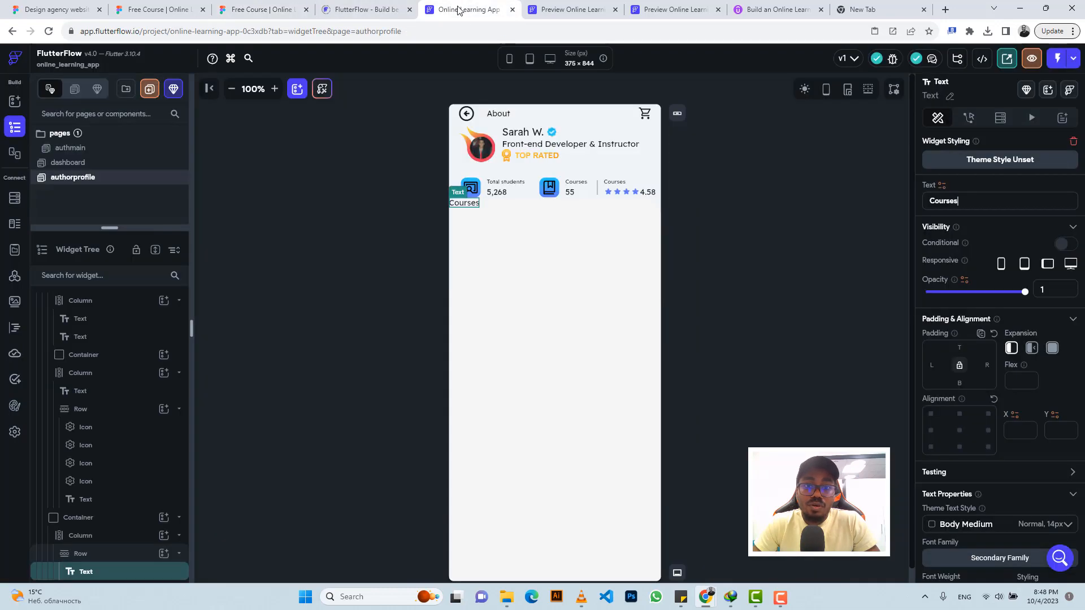
pyautogui.click(578, 215)
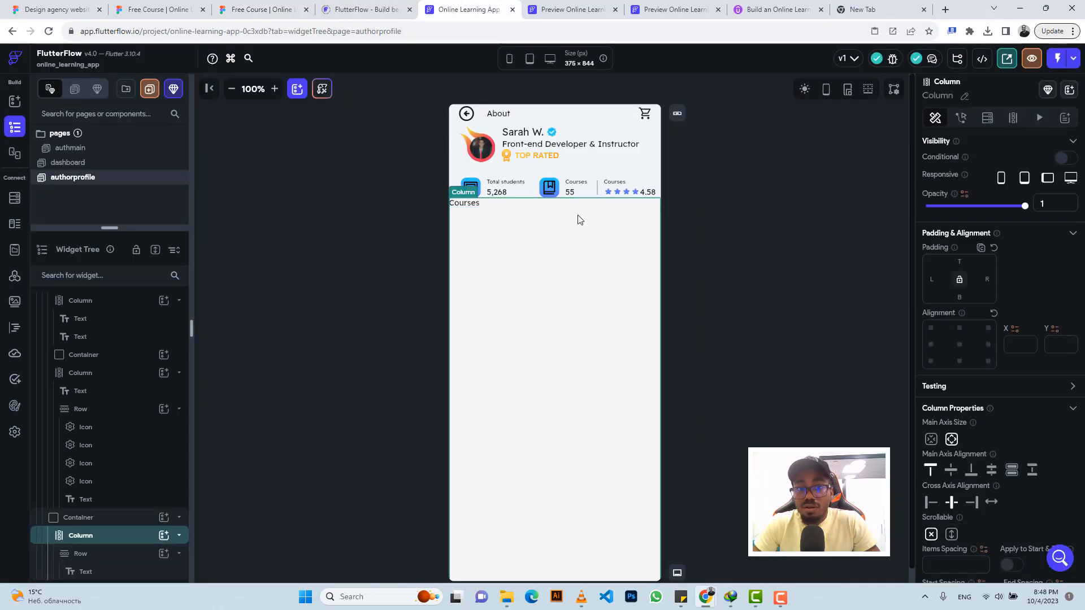
pyautogui.click(958, 262)
pyautogui.write('11')
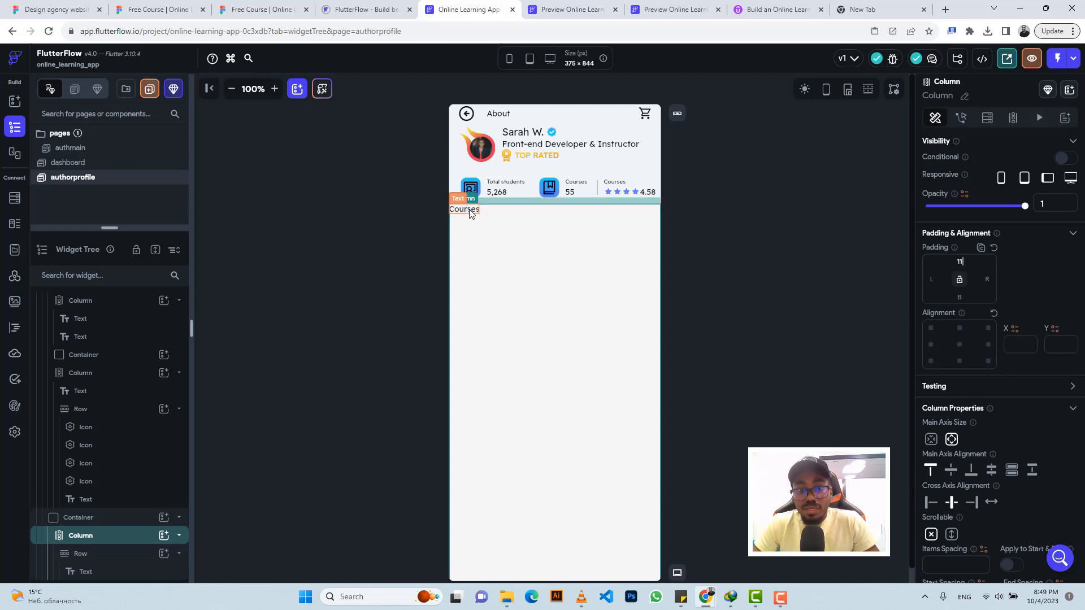
# - Set the left padding of the "Courses" heading text to 32
pyautogui.click(469, 210)
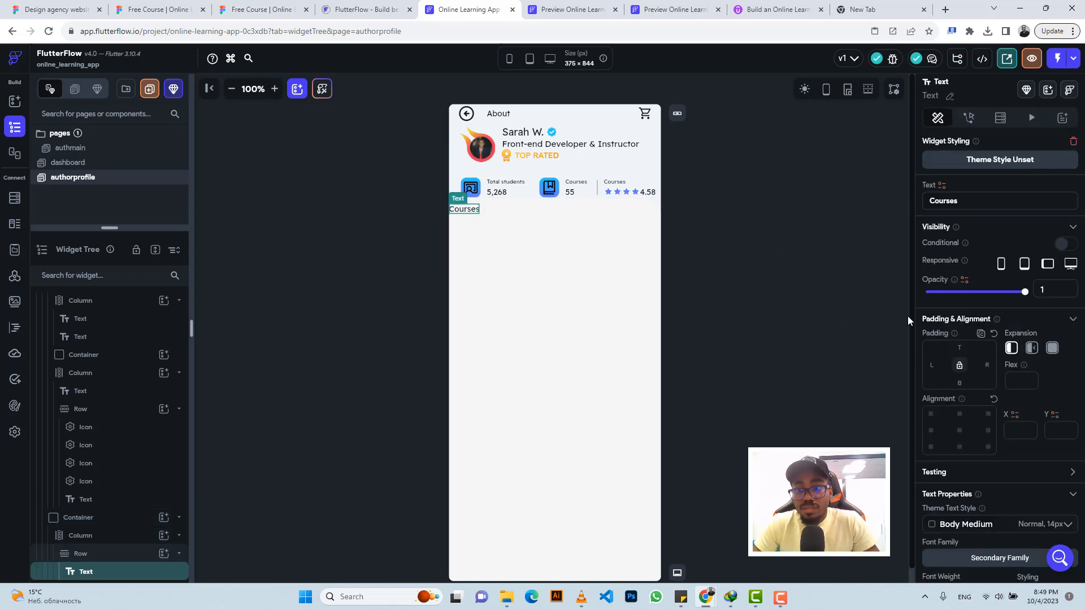
pyautogui.click(933, 365)
pyautogui.write('32')
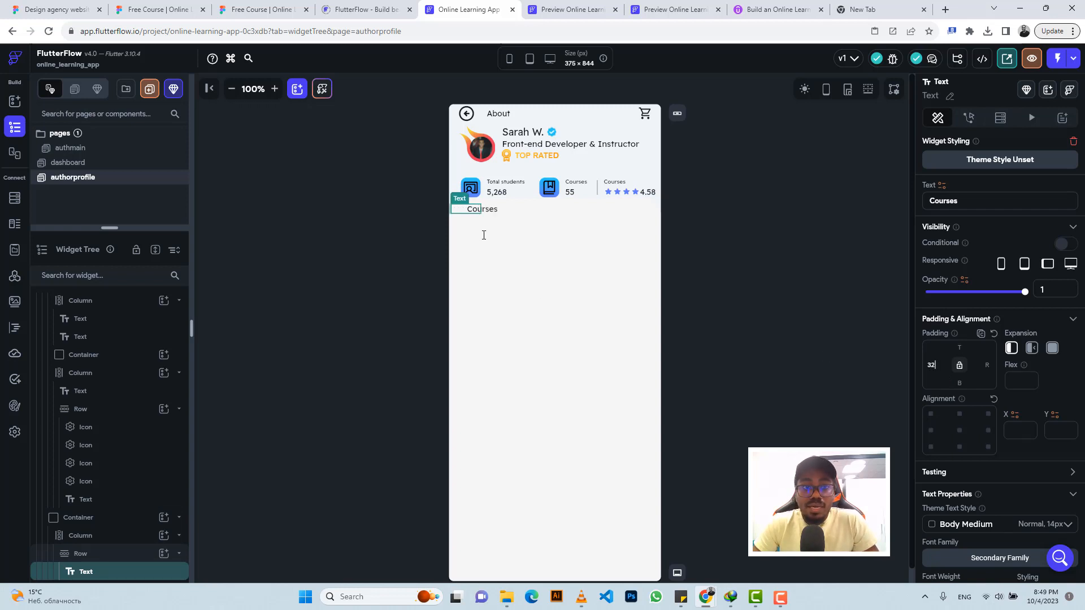
pyautogui.click(257, 10)
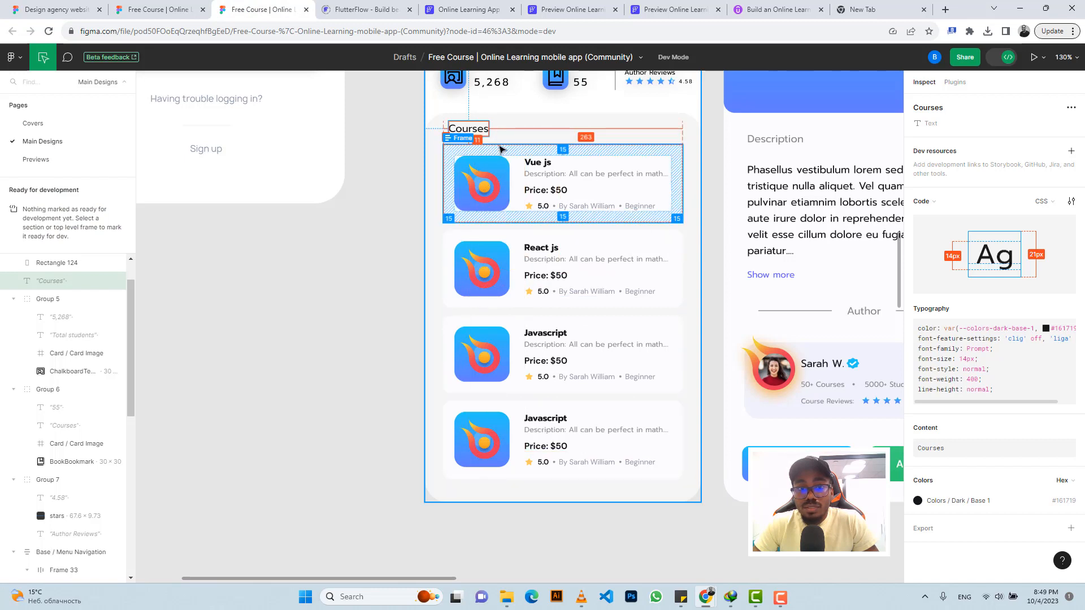
pyautogui.click(530, 149)
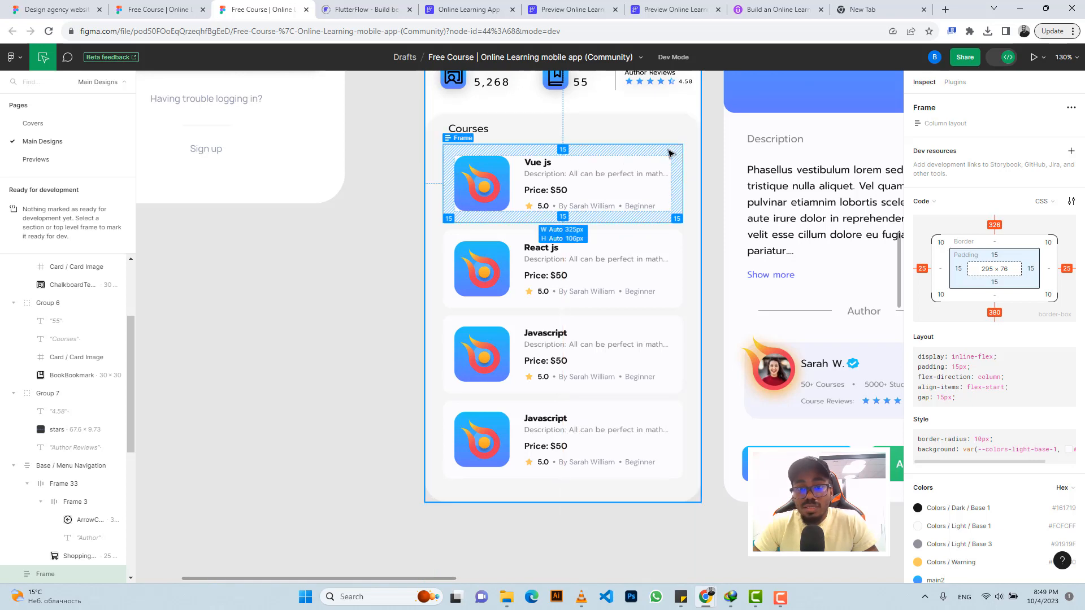
pyautogui.click(461, 9)
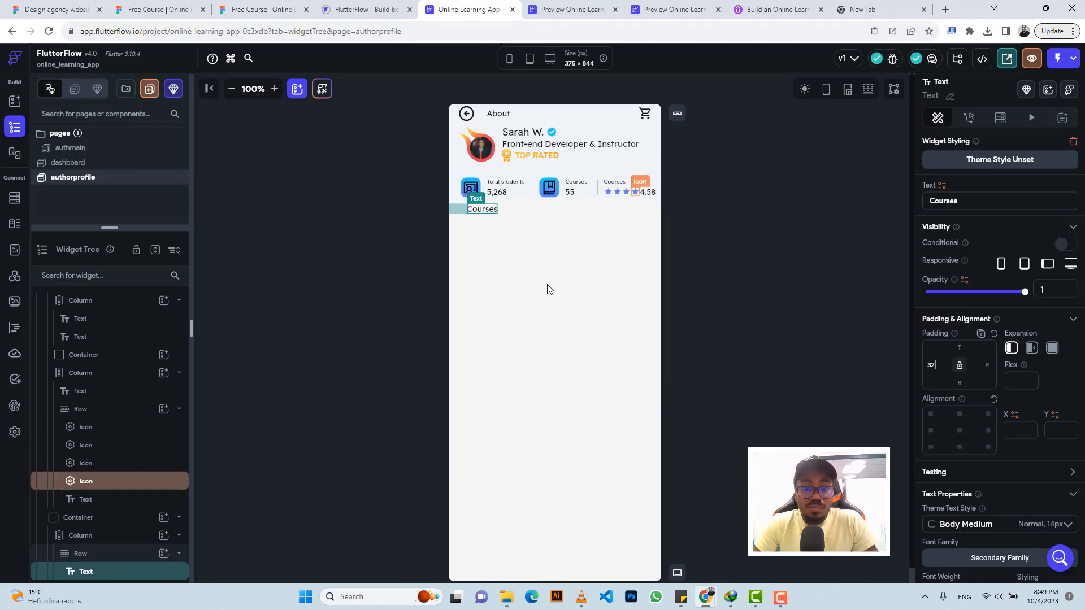
pyautogui.click(541, 255)
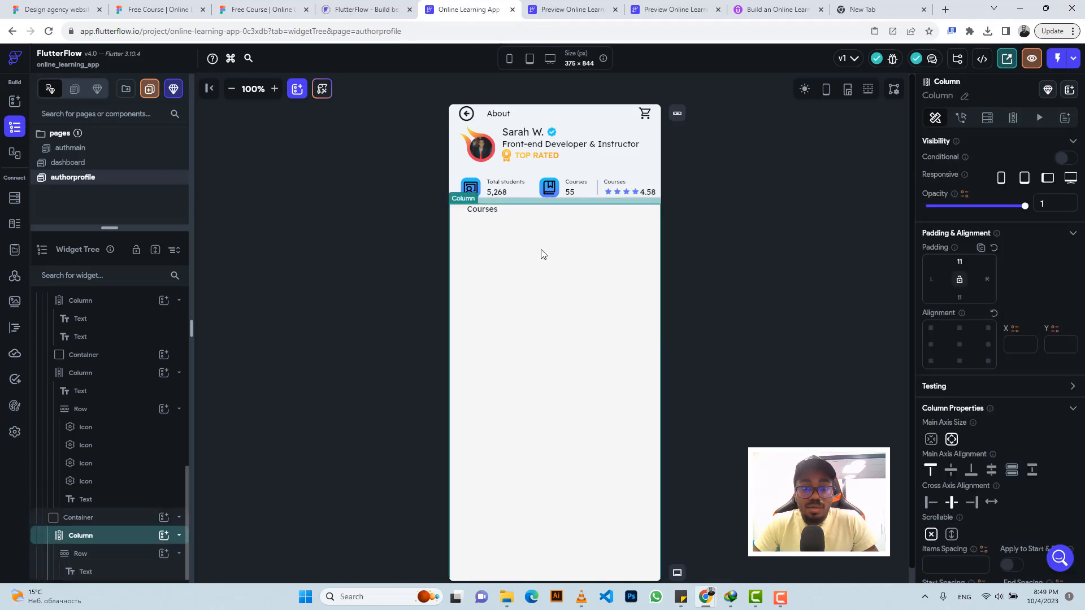
pyautogui.click(163, 535)
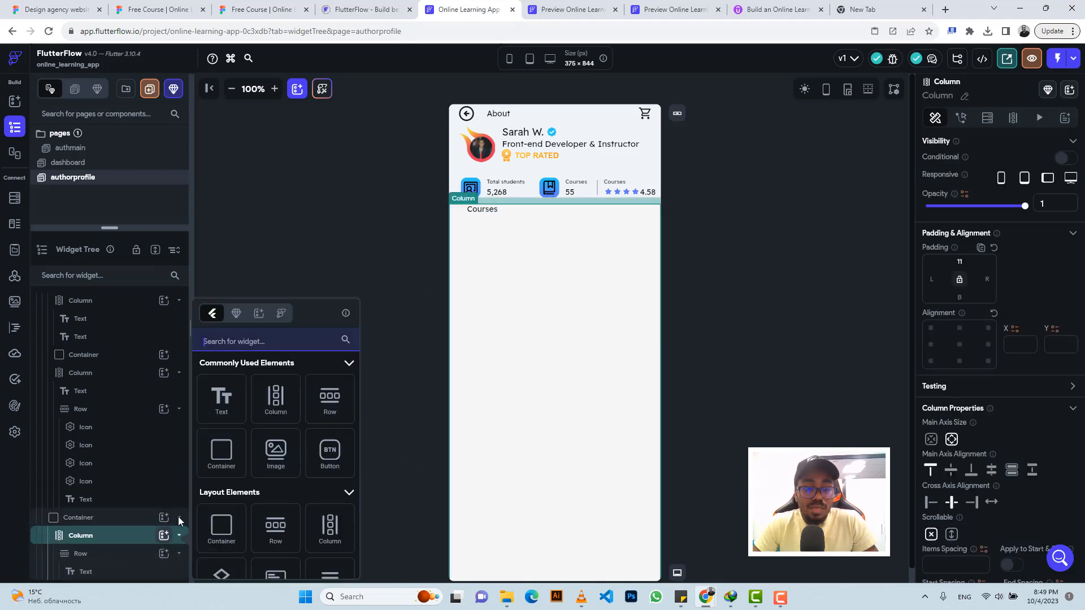
pyautogui.click(226, 452)
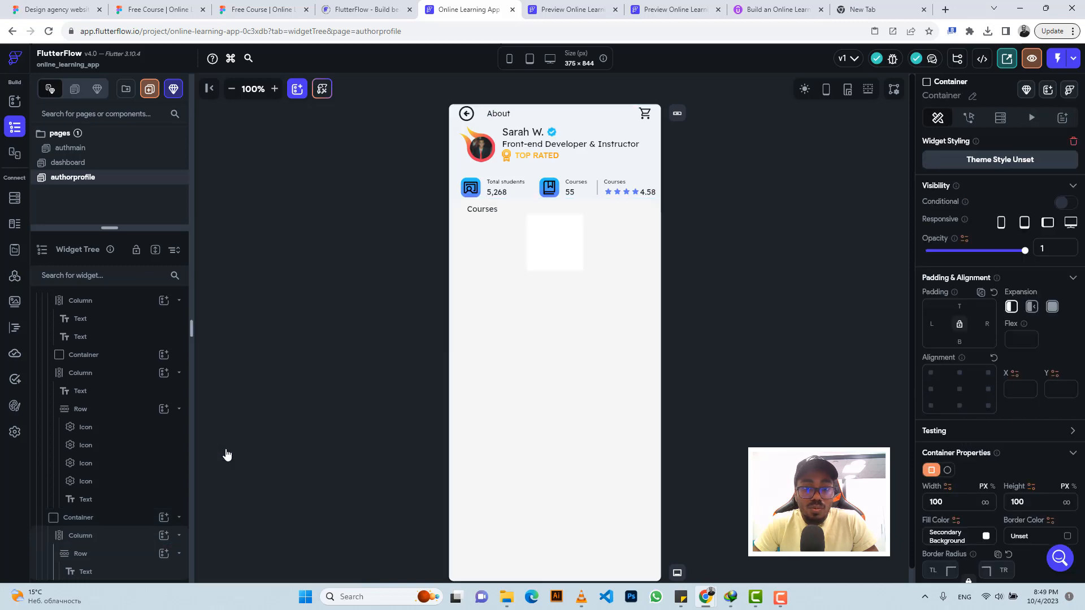
pyautogui.click(257, 9)
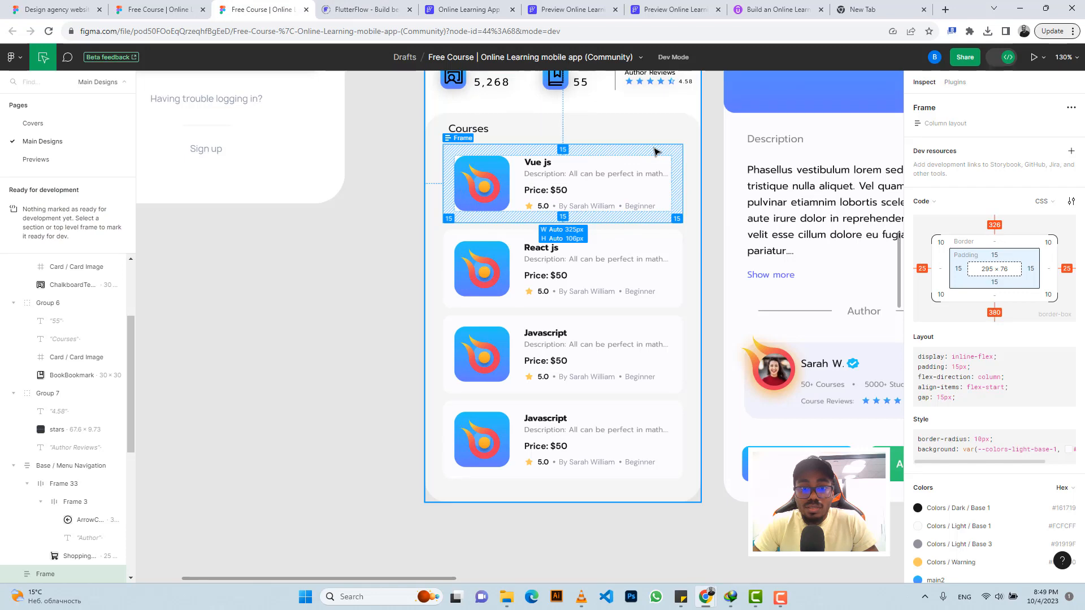
pyautogui.scroll(-5, 654, 151)
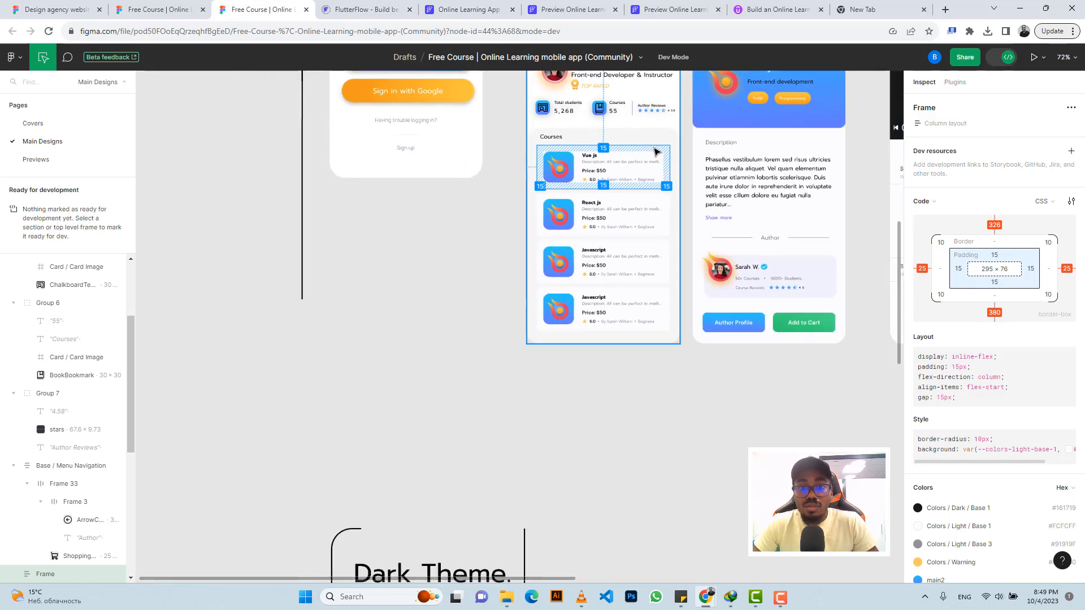
pyautogui.scroll(1, 654, 151)
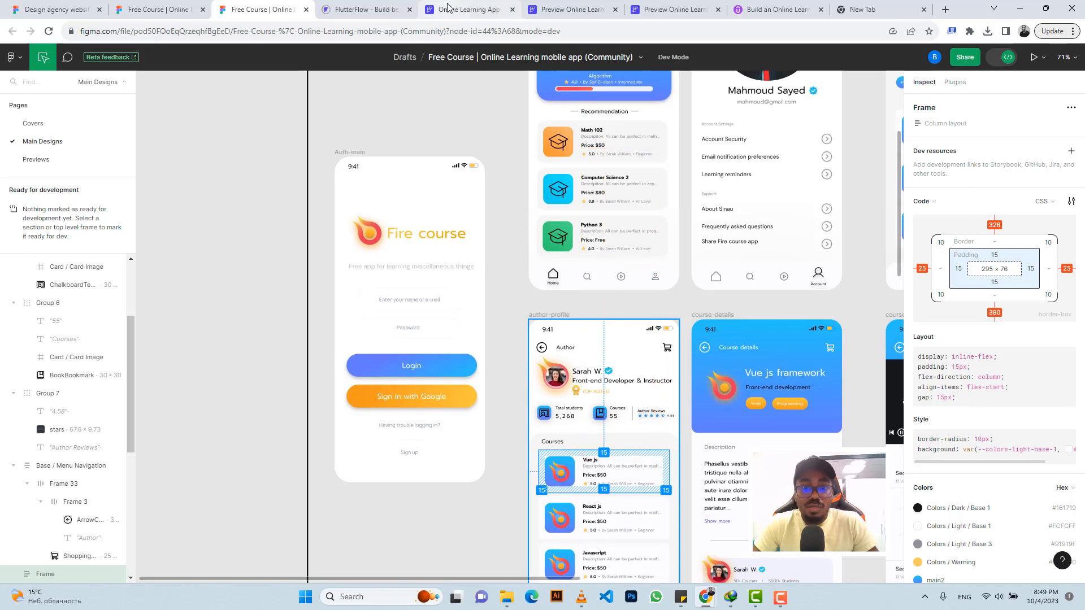
pyautogui.click(469, 9)
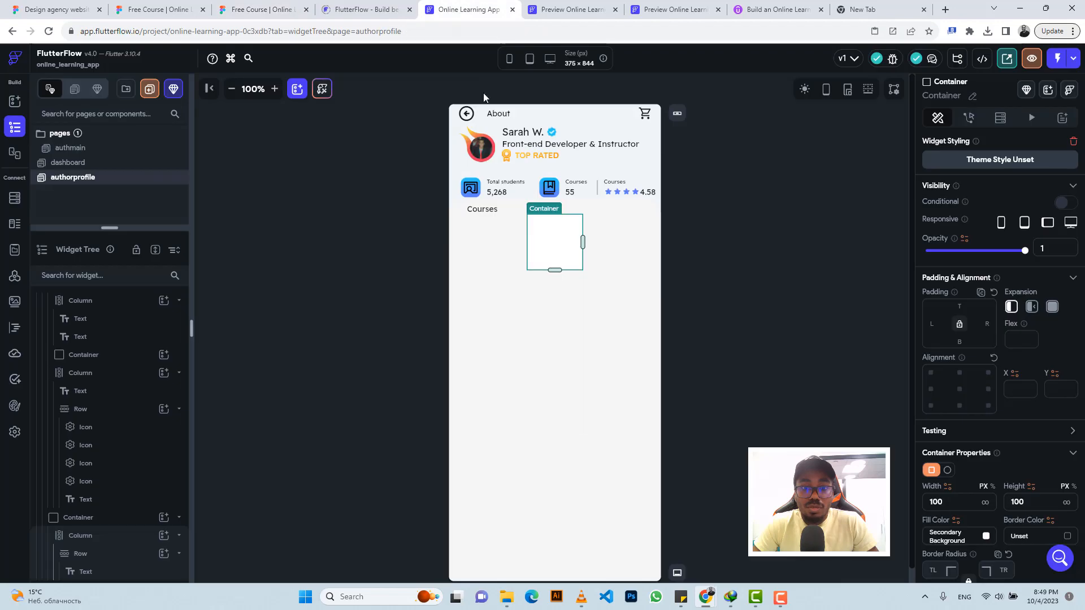
pyautogui.click(569, 249)
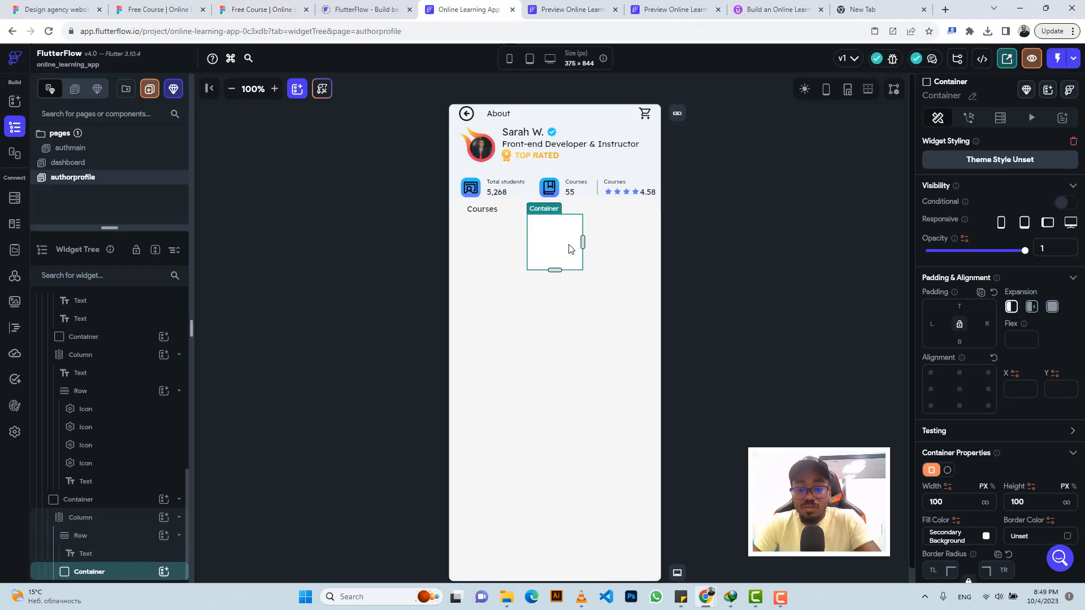
pyautogui.press('Delete')
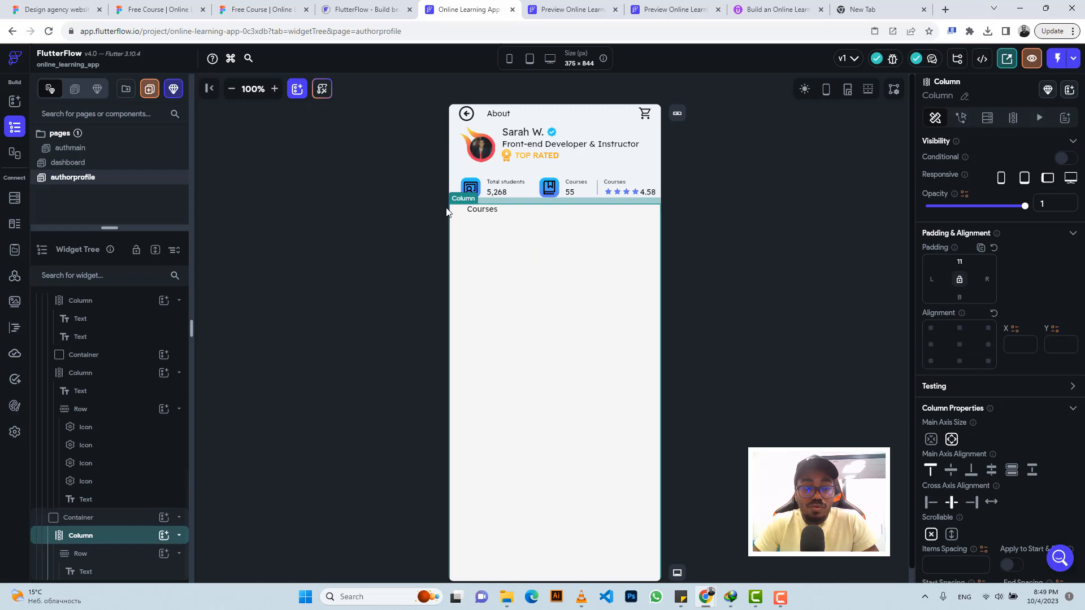
# - Copy the first Recommendation card container from the dashboard page and paste it into the Courses column of the authorprofile page
pyautogui.click(73, 164)
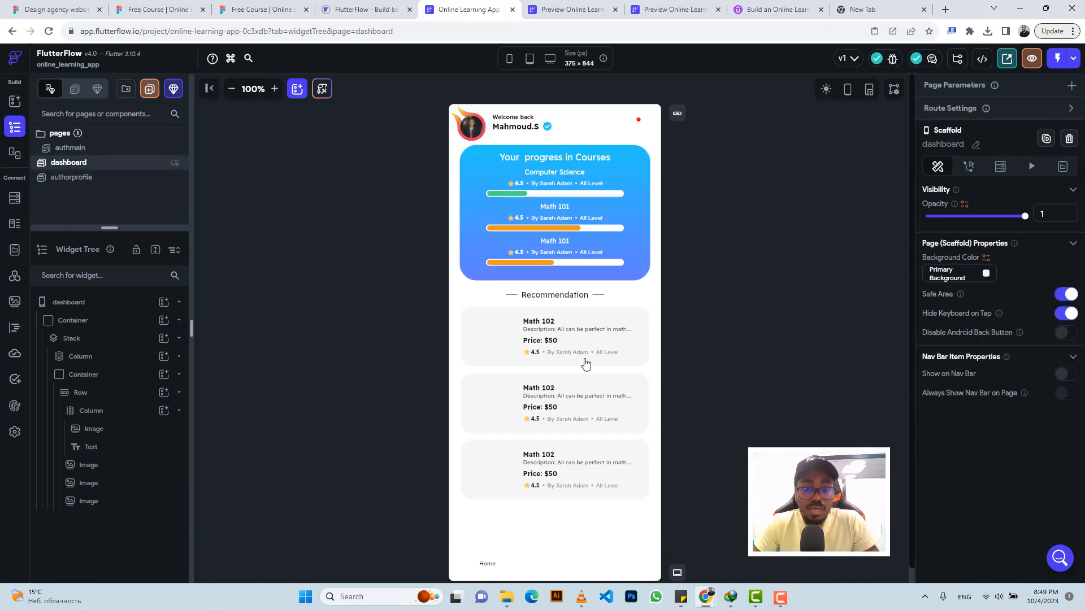
pyautogui.click(640, 318)
pyautogui.click(102, 357)
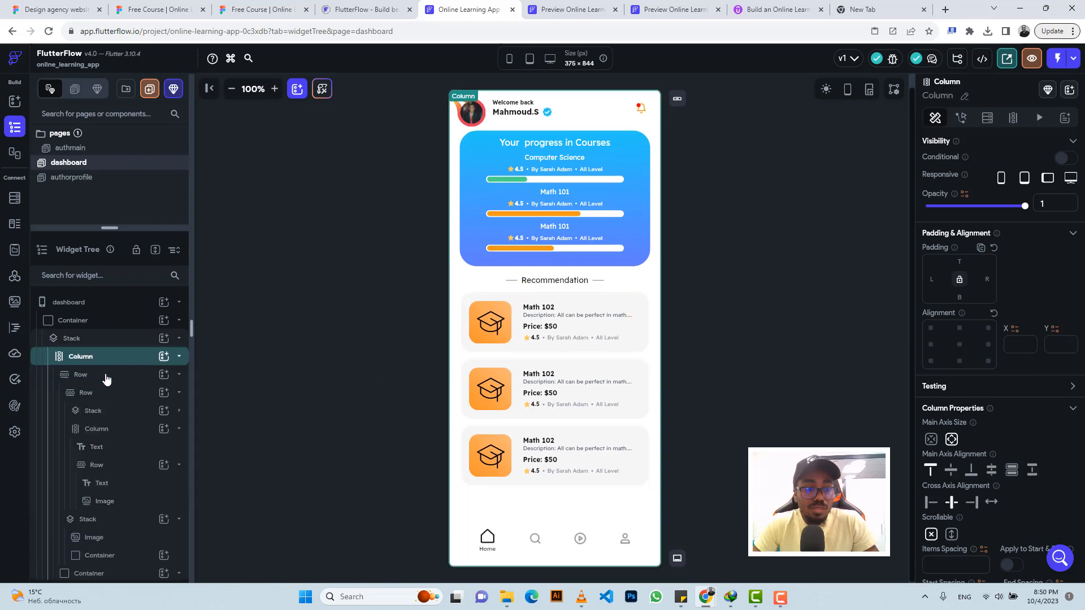
pyautogui.click(90, 573)
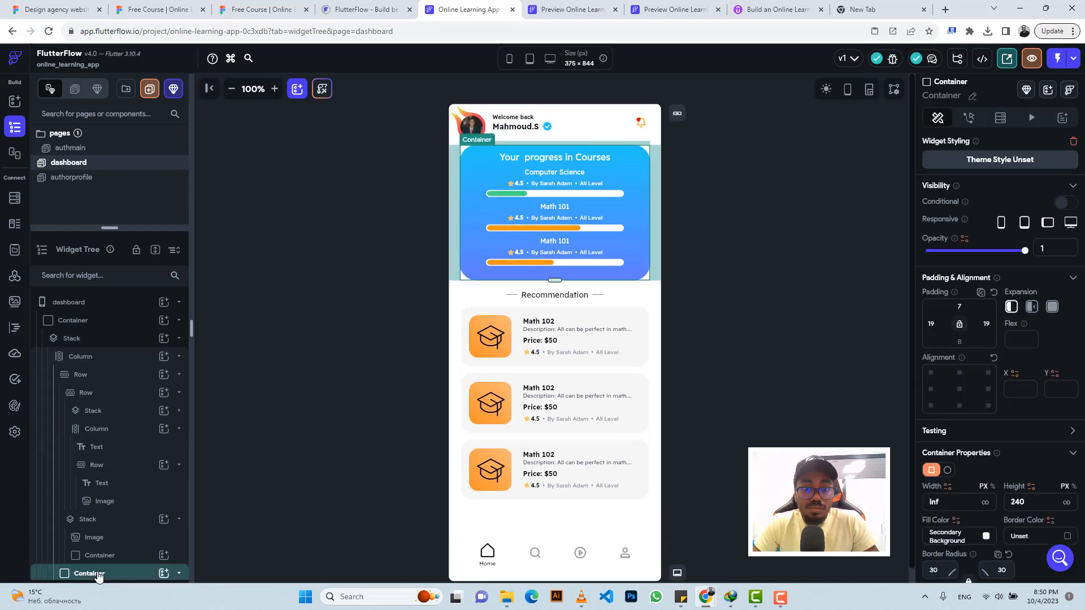
pyautogui.click(465, 350)
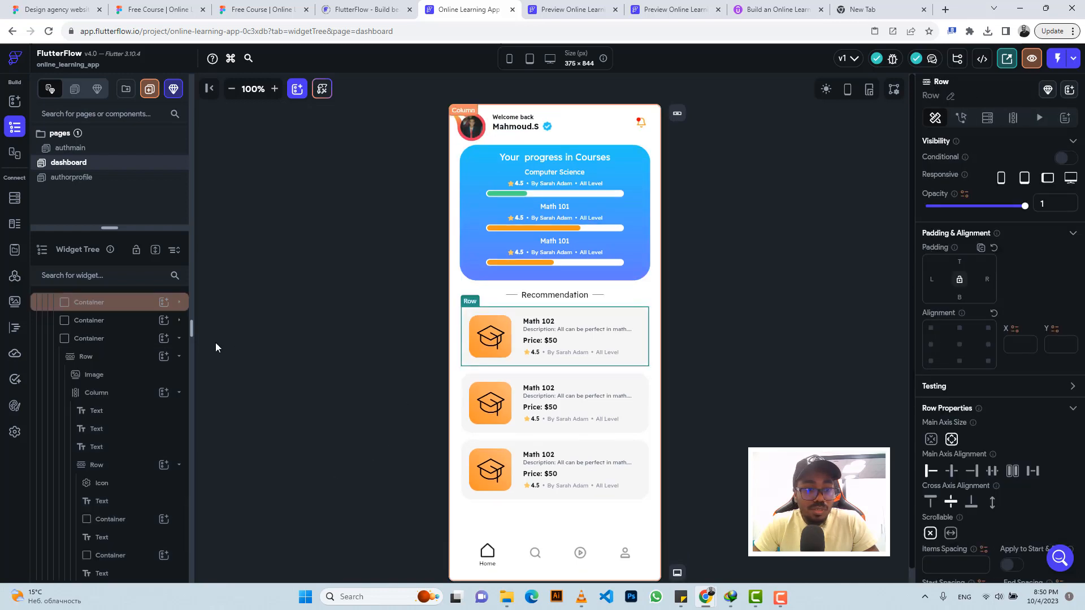
pyautogui.click(109, 305)
pyautogui.hotkey('ctrl', 'c')
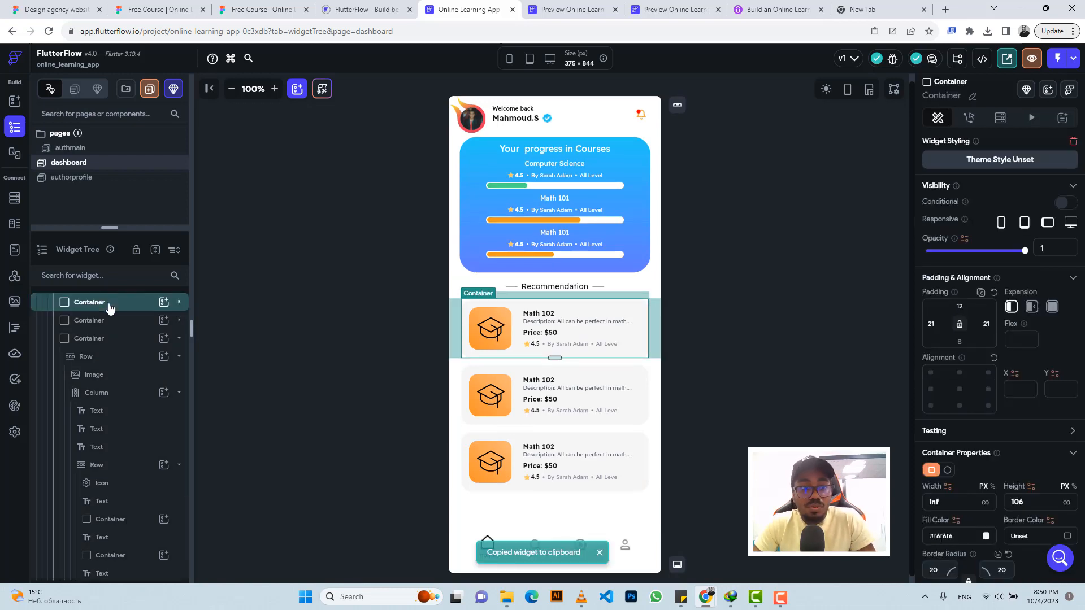
pyautogui.click(91, 179)
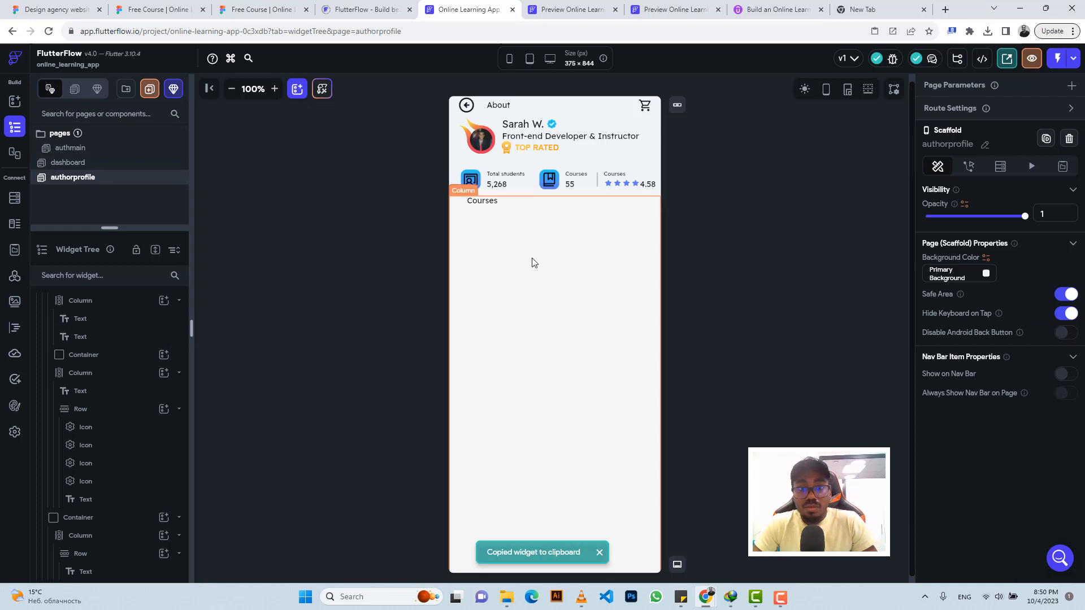
pyautogui.click(533, 263)
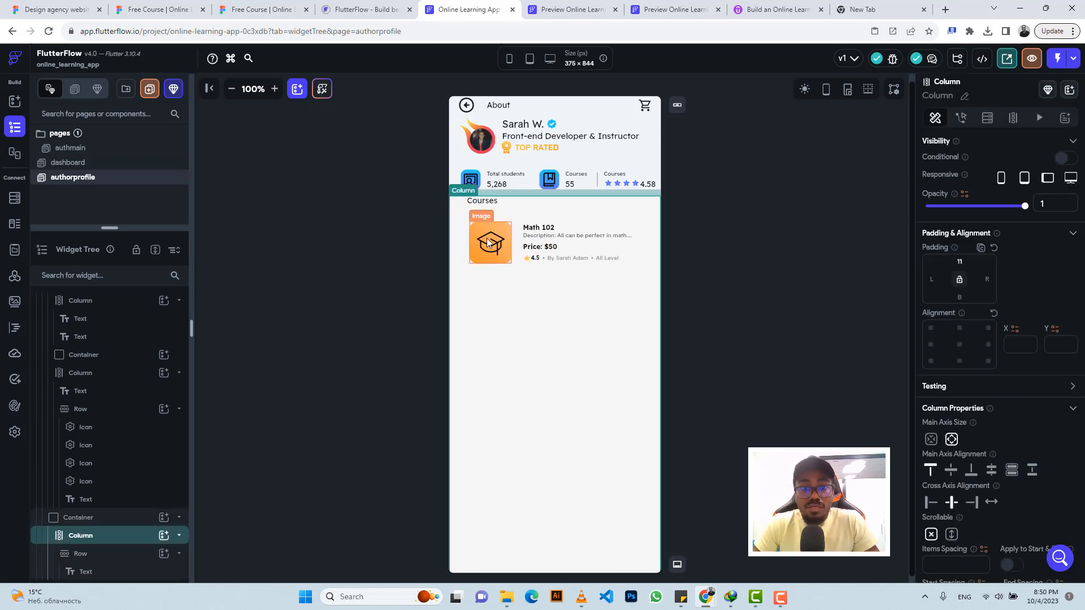
# - In Figma, export the card image of the "Vue js" course as a 1x PNG
pyautogui.click(262, 9)
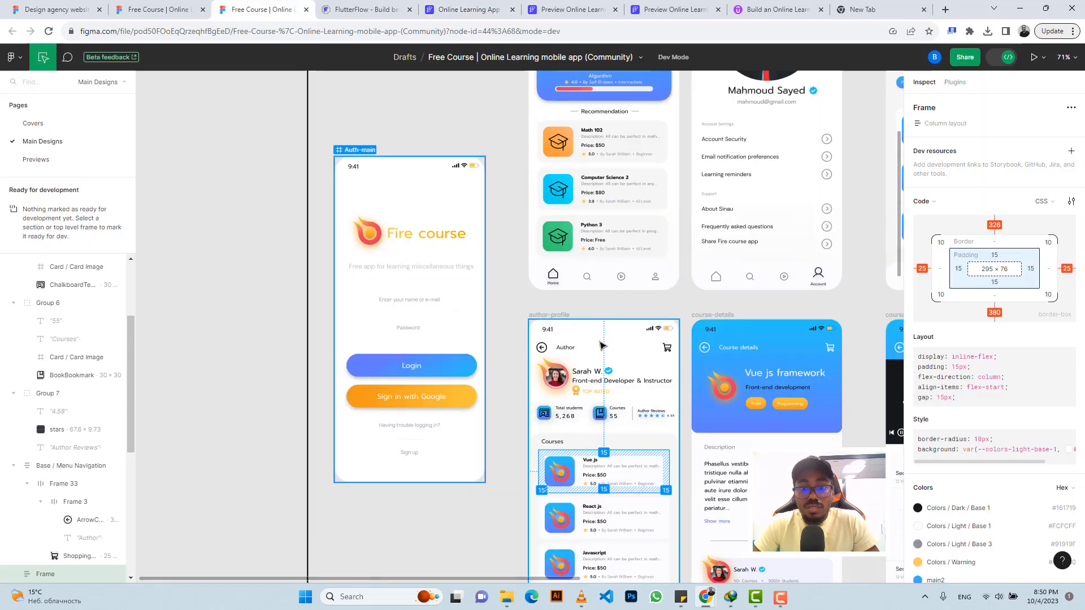
pyautogui.scroll(5, 547, 372)
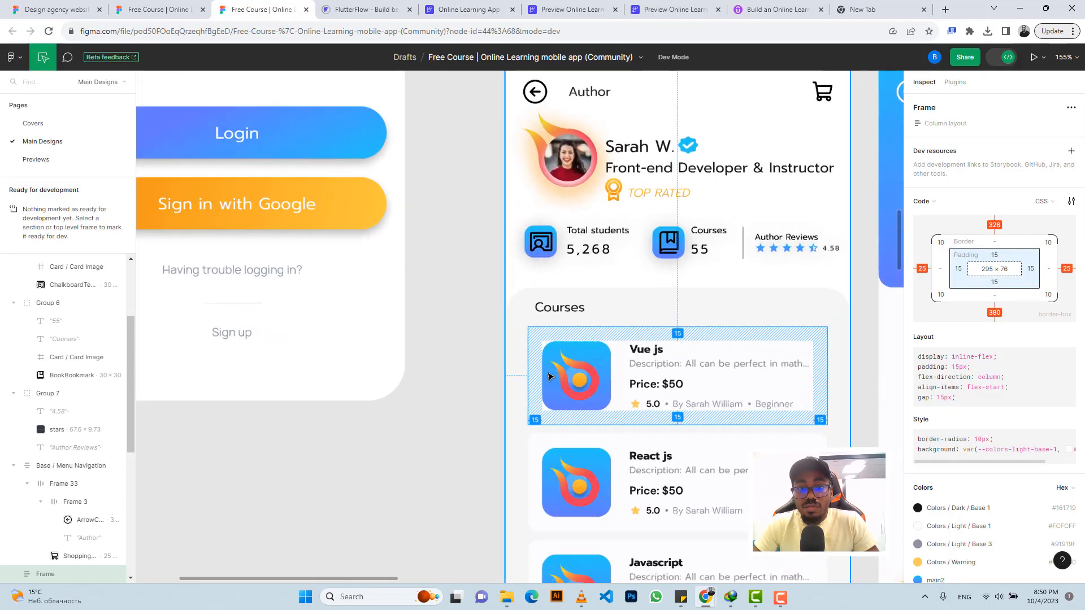
pyautogui.moveTo(547, 372); pyautogui.dragTo(523, 287)
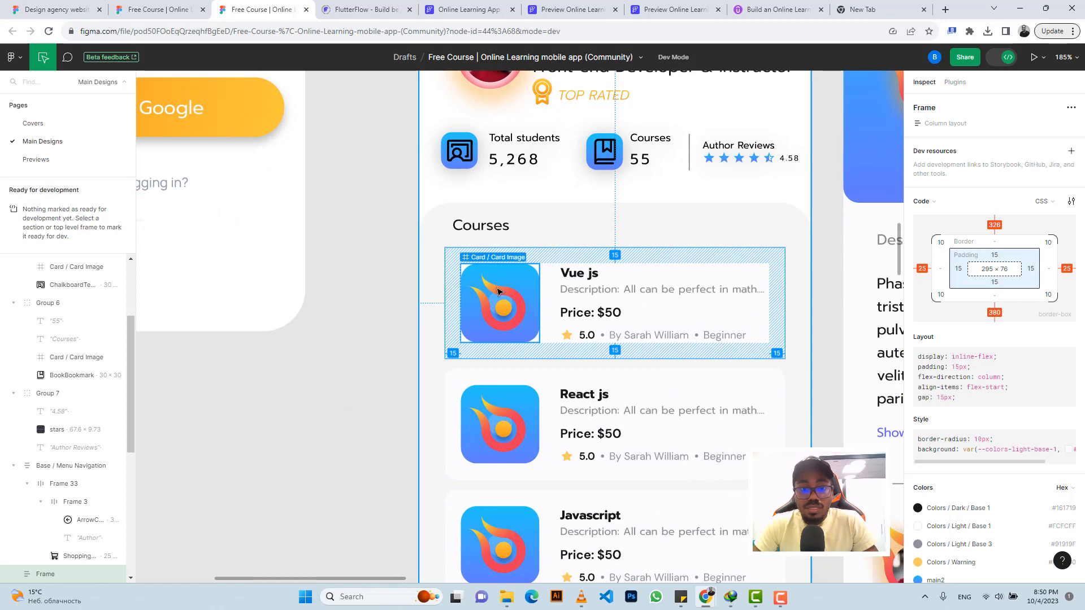
pyautogui.click(497, 292)
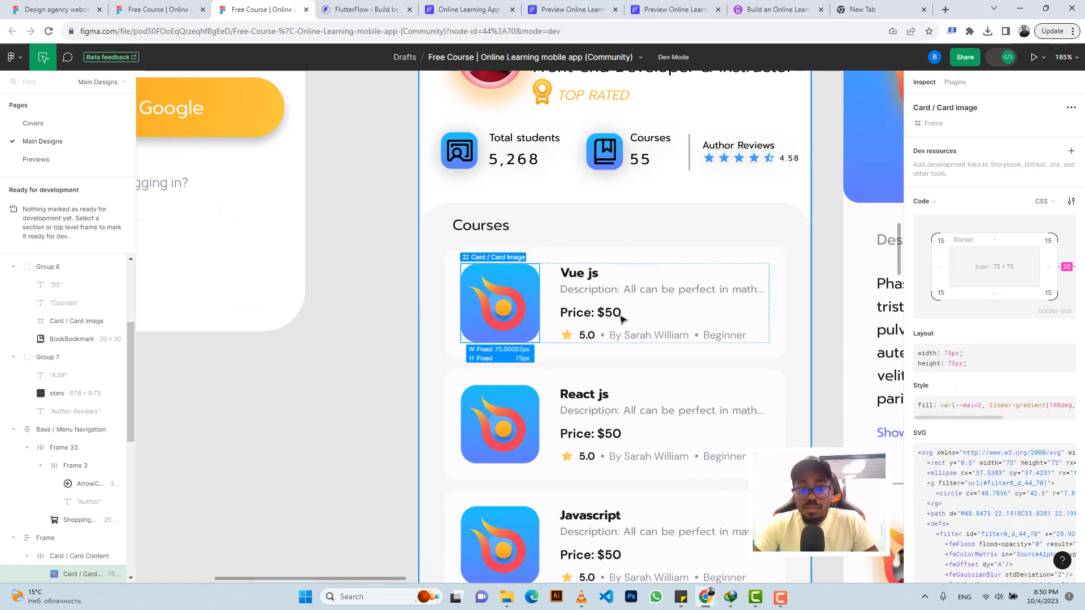
pyautogui.scroll(-5, 961, 451)
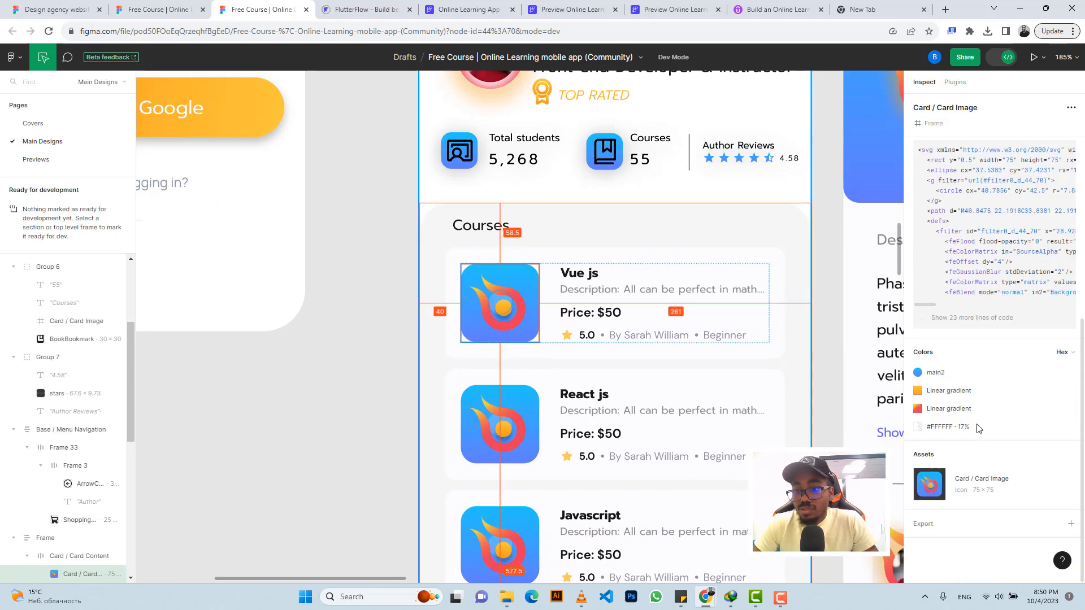
pyautogui.click(926, 524)
pyautogui.scroll(-4, 949, 454)
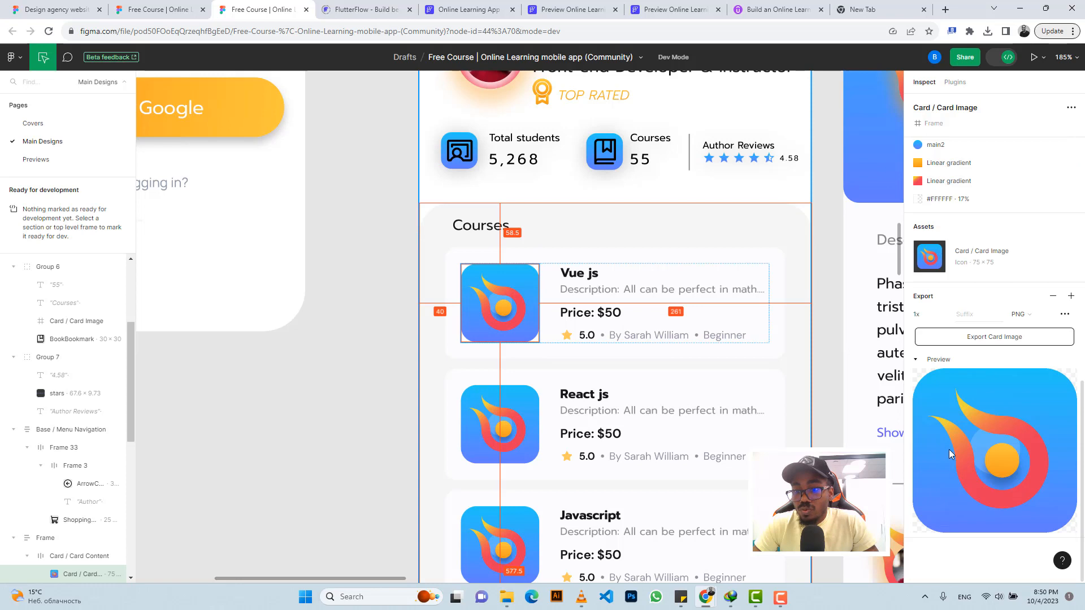
pyautogui.click(971, 340)
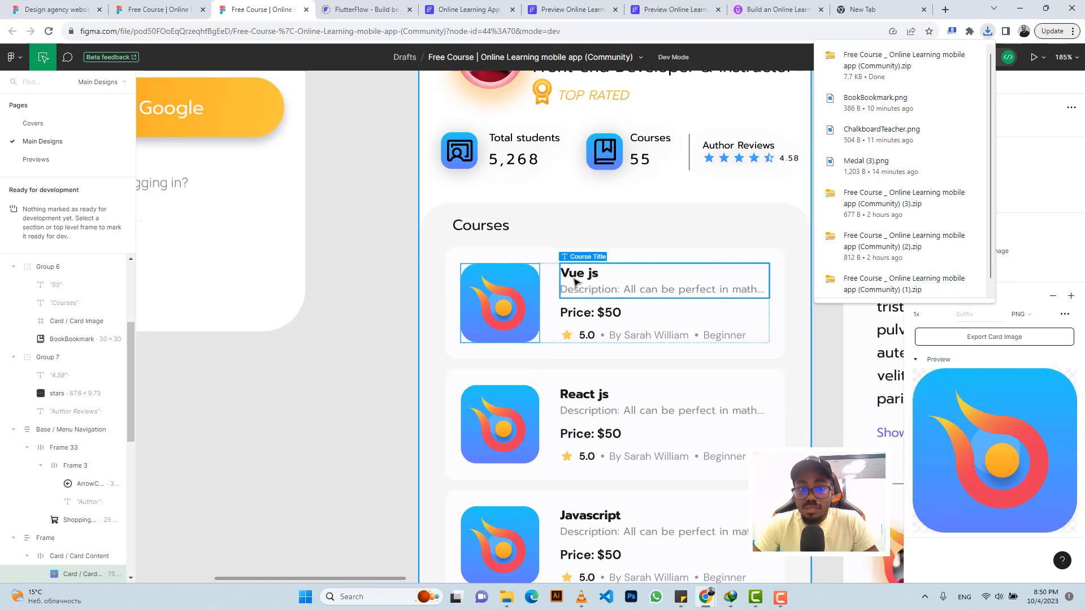
# - In FlutterFlow, open the image upload for the Courses card and move the exported zip into the Online Learning App folder, replacing the existing file
pyautogui.click(460, 9)
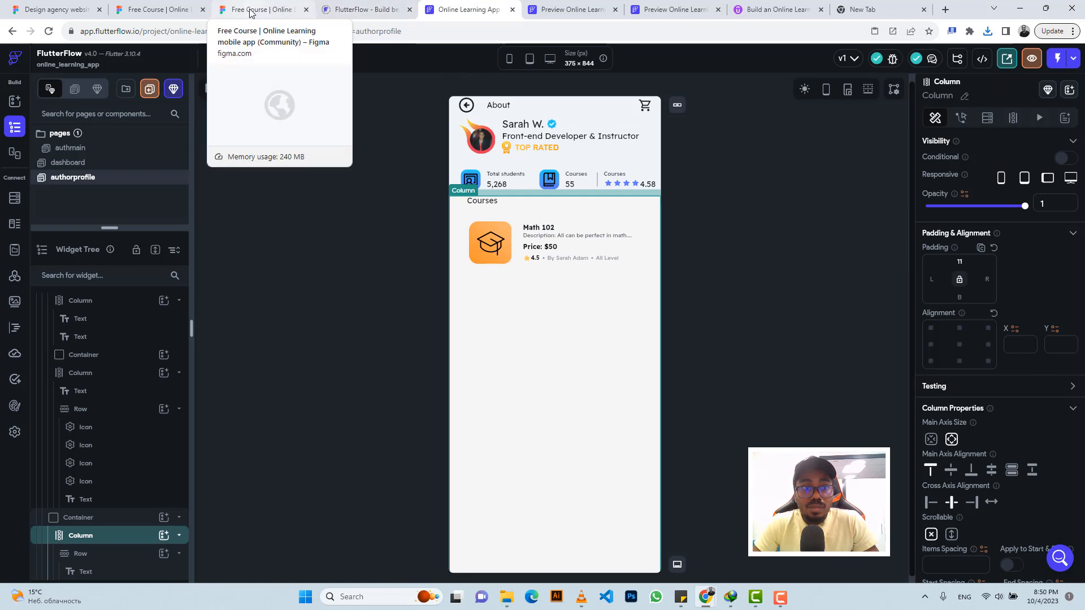
pyautogui.click(489, 241)
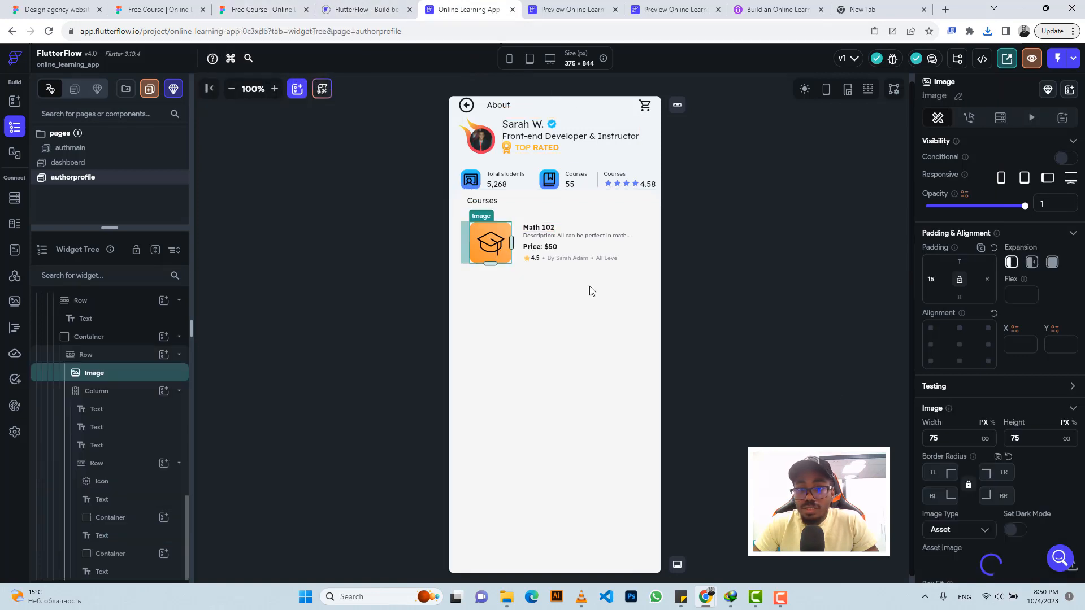
pyautogui.scroll(-2, 1006, 480)
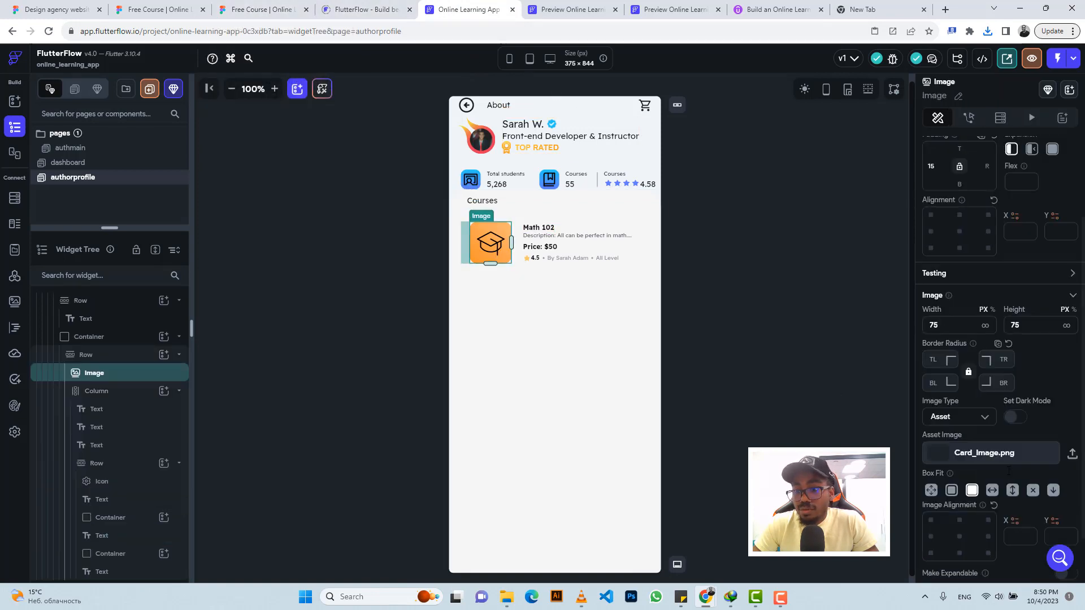
pyautogui.click(1072, 455)
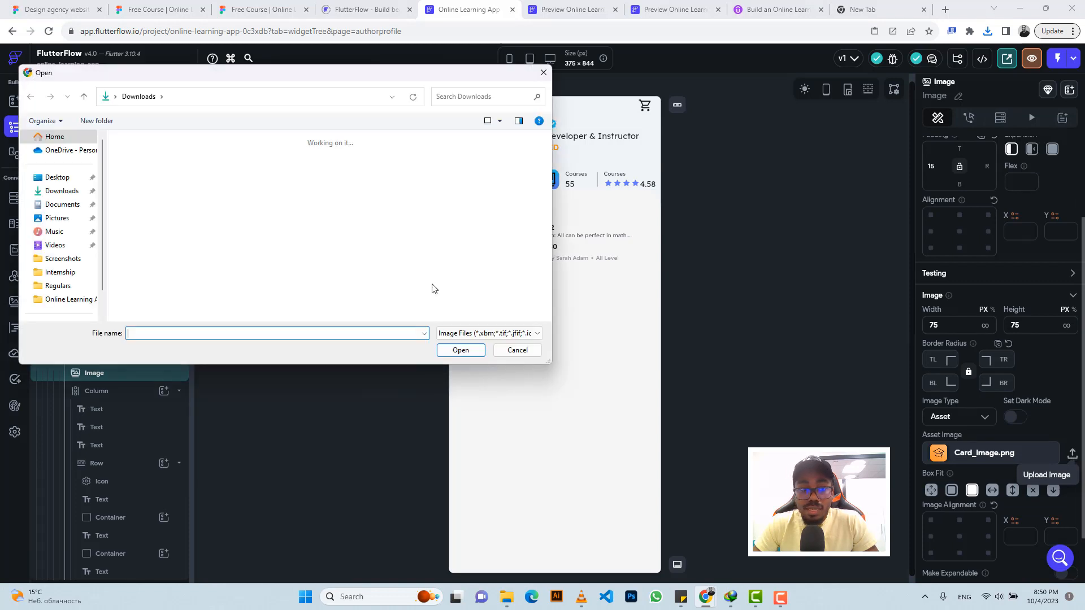
pyautogui.click(452, 333)
pyautogui.click(456, 351)
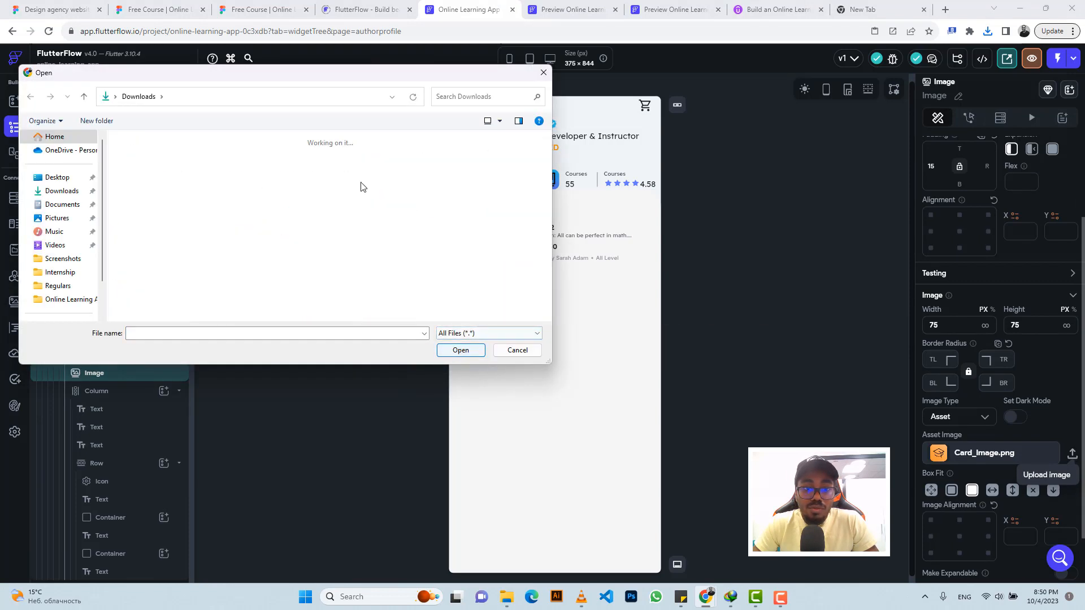
pyautogui.click(147, 184)
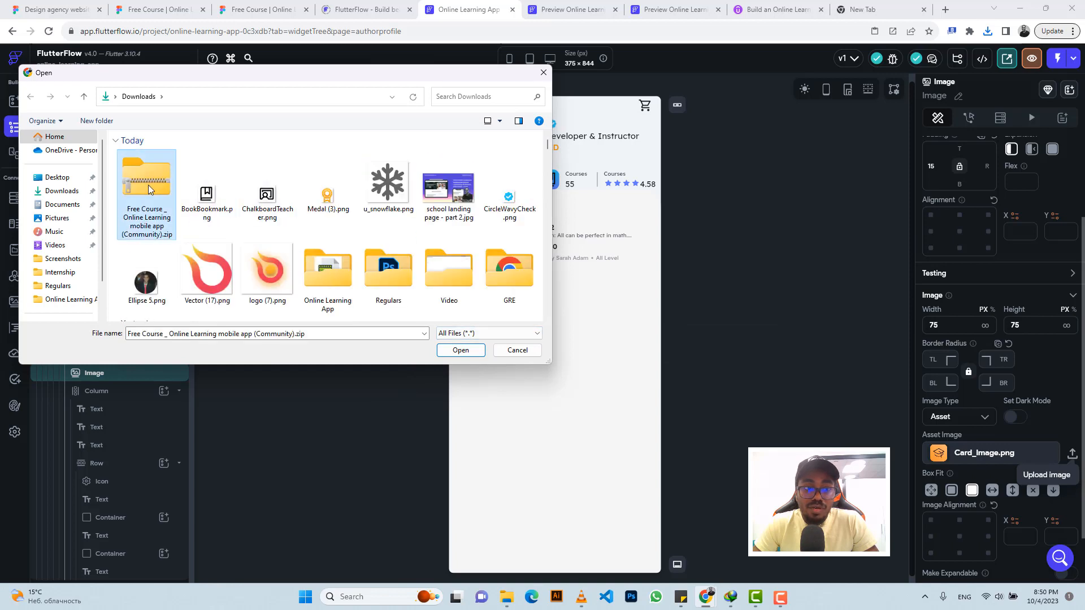
pyautogui.doubleClick(330, 279)
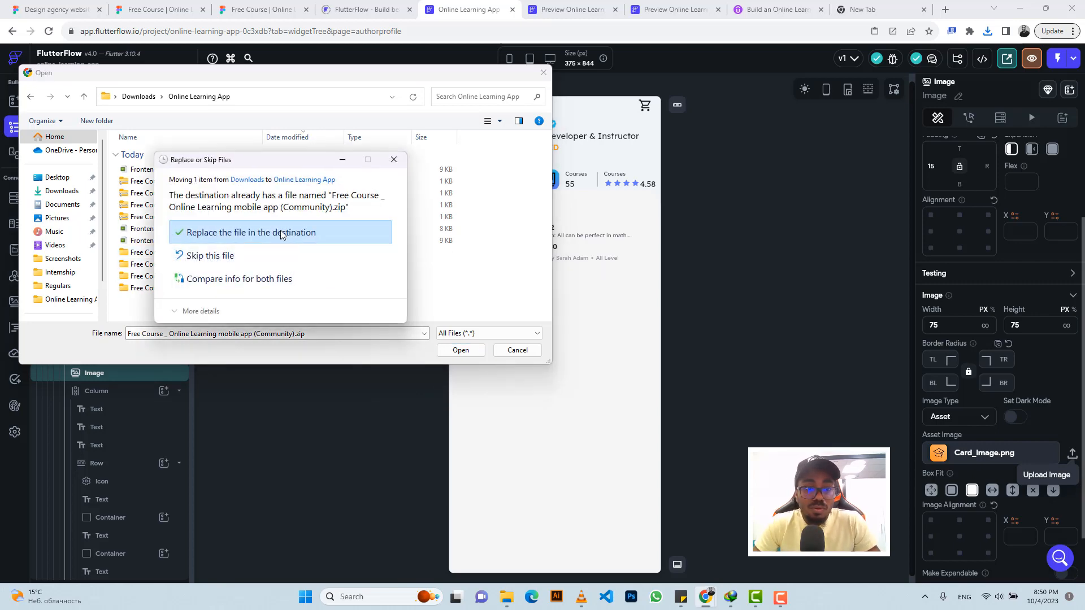
pyautogui.click(280, 233)
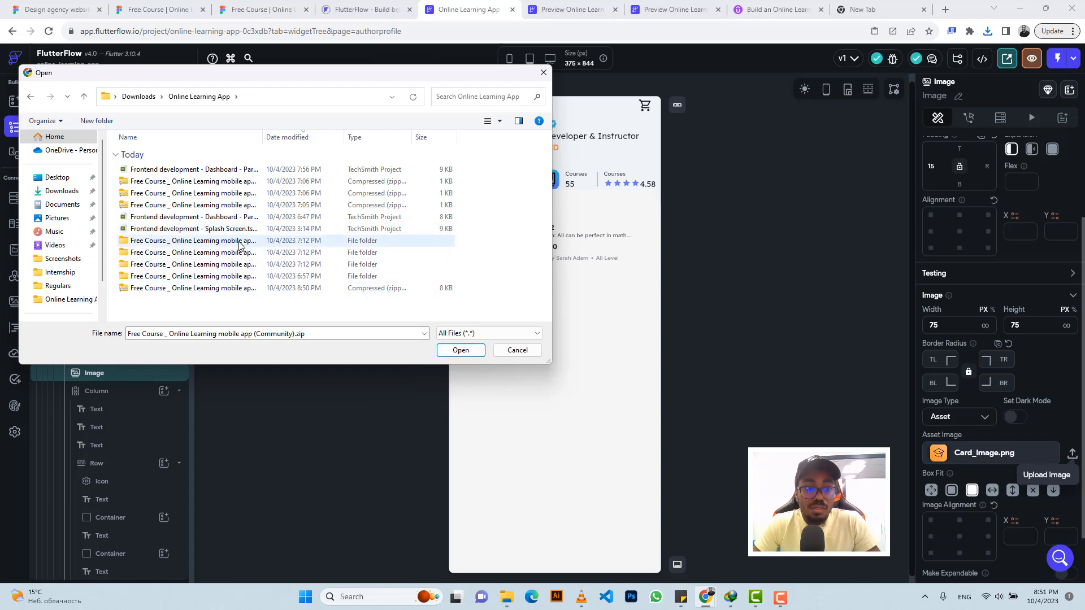
# - Extract the moved "Free Course _ Online Learning mobile app (Community).zip" within the Online Learning App folder
pyautogui.click(246, 289)
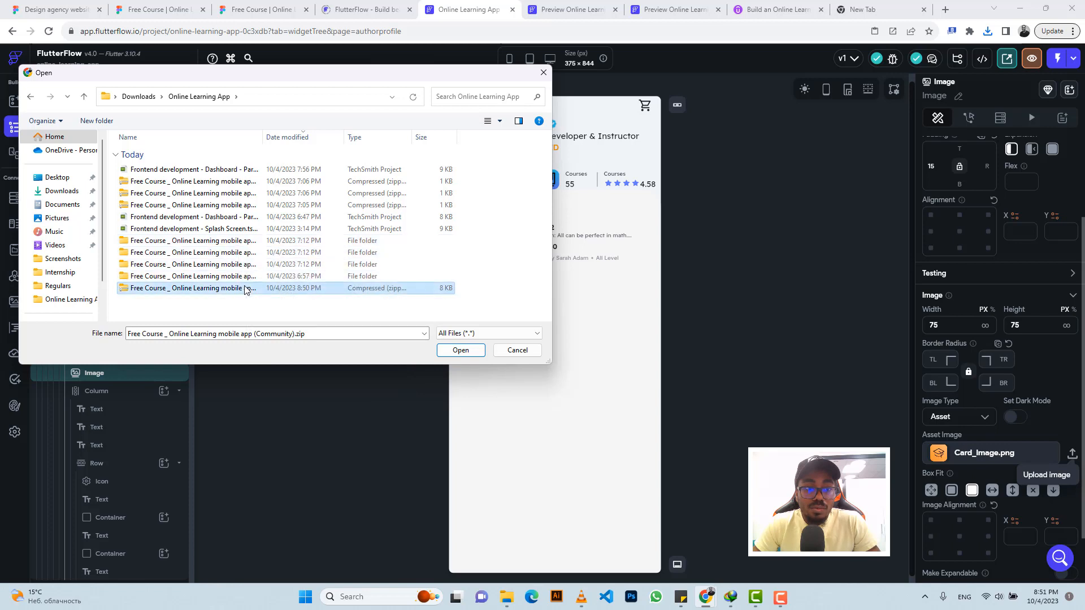
pyautogui.rightClick(310, 293)
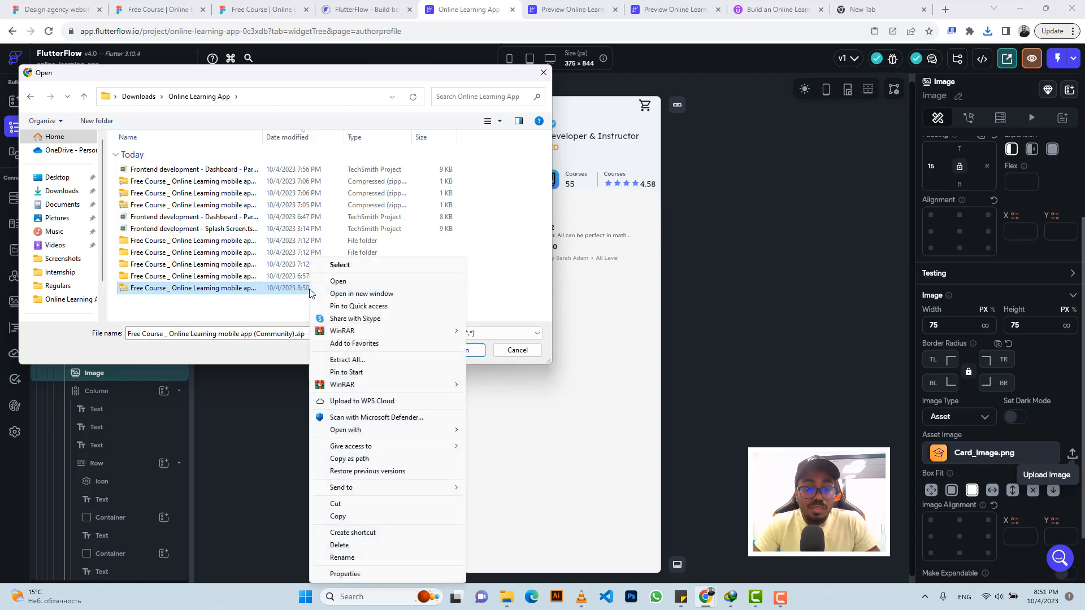
pyautogui.click(349, 360)
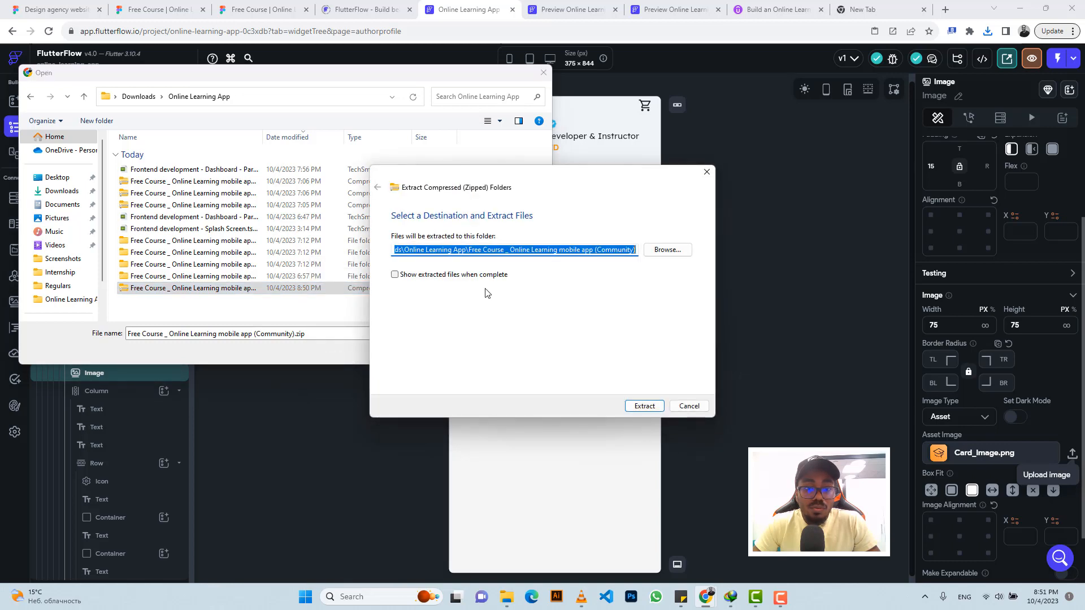
pyautogui.click(638, 407)
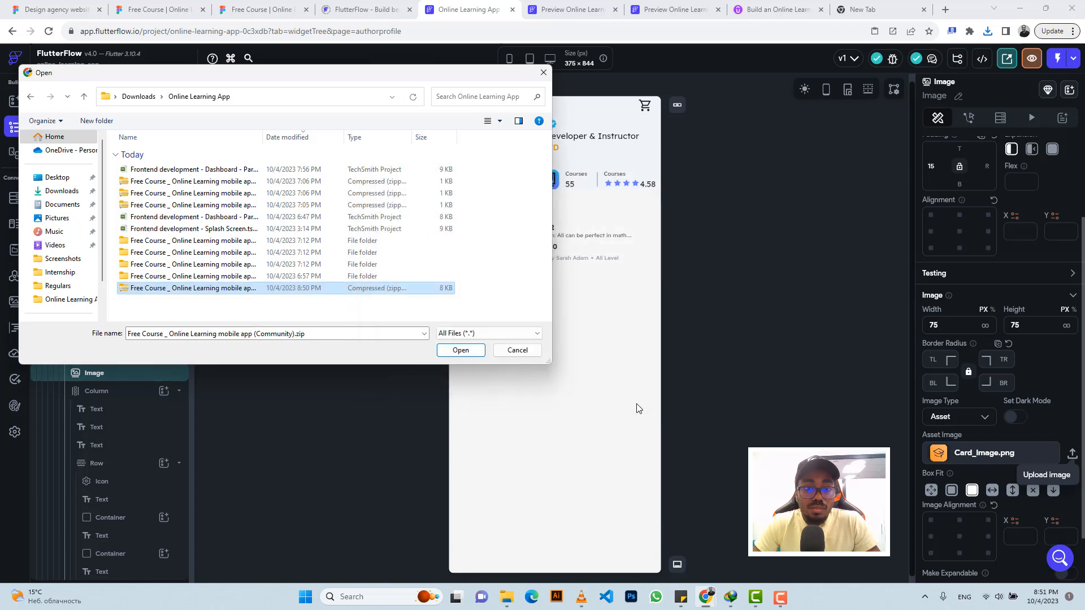
# - Upload user.png from the Base/icons subfolder of the folder ending in (3) as the course card's image
pyautogui.doubleClick(177, 242)
pyautogui.doubleClick(160, 169)
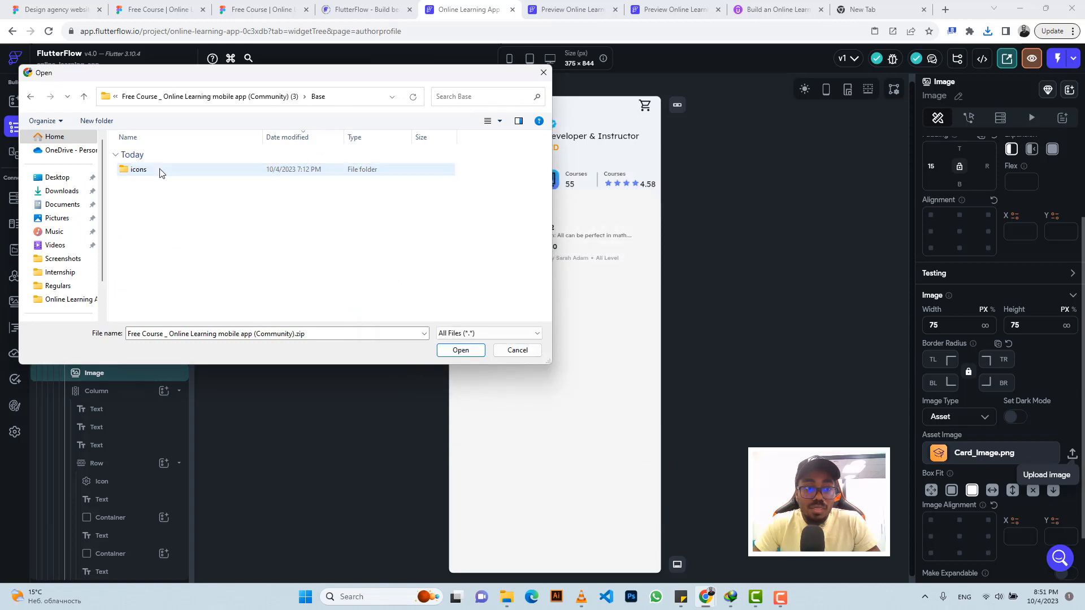
pyautogui.doubleClick(160, 170)
pyautogui.click(160, 170)
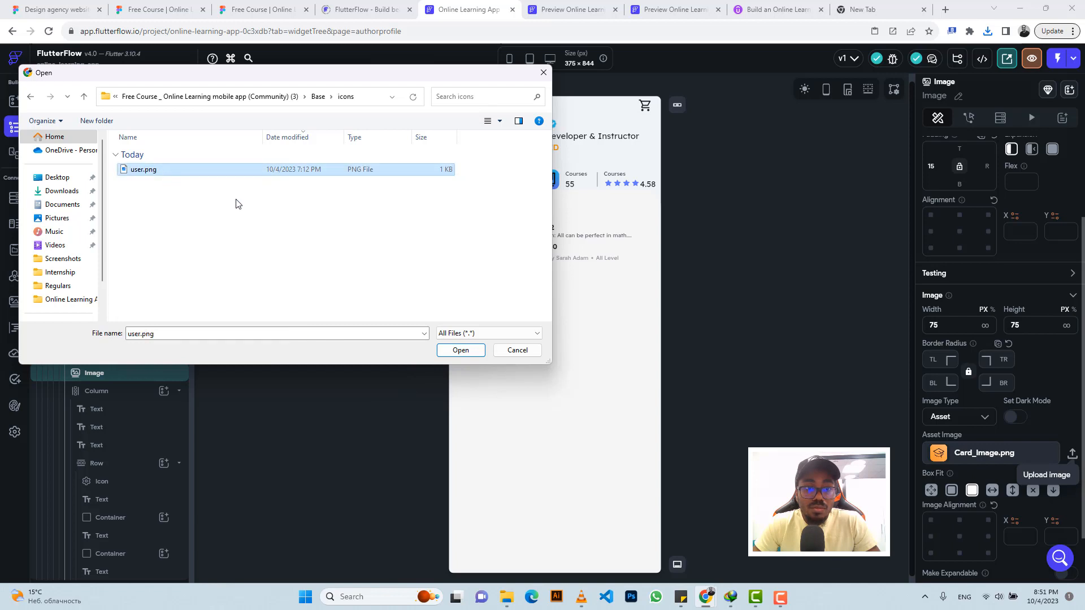
pyautogui.click(460, 351)
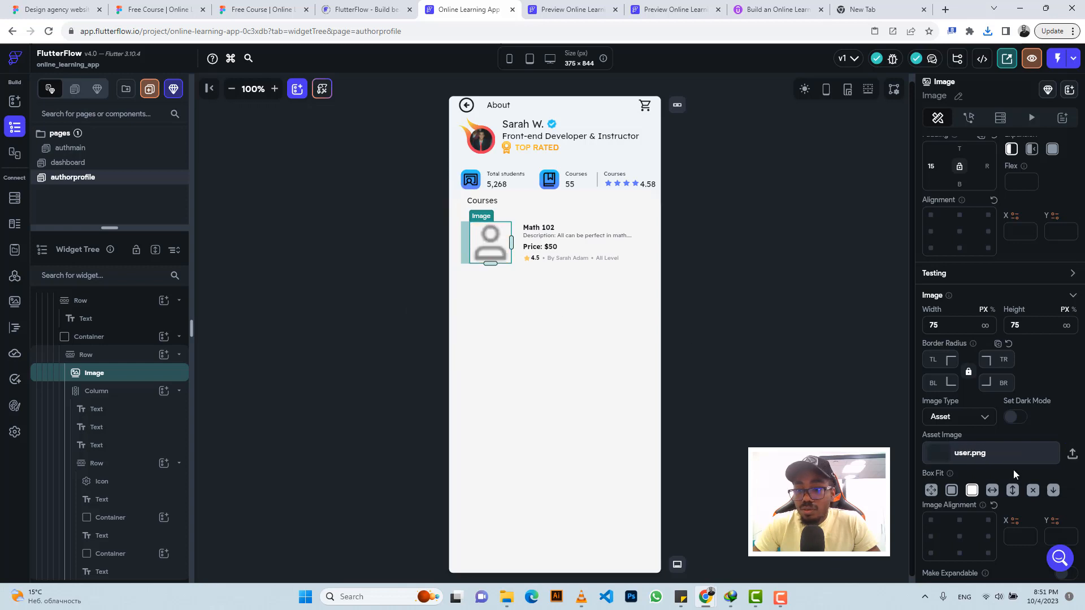
# - Replace the course card's image with Card Image.png from Card/Card in the extracted "Free Course _ Online Learning mobile app (Community)" folder
pyautogui.click(1071, 454)
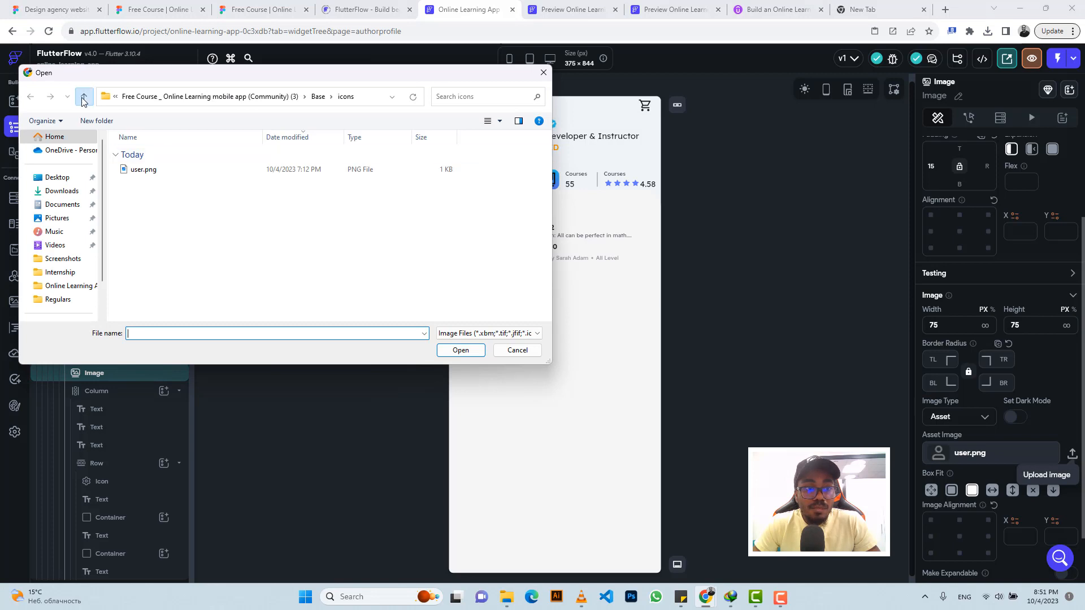
pyautogui.click(83, 99)
pyautogui.click(83, 99)
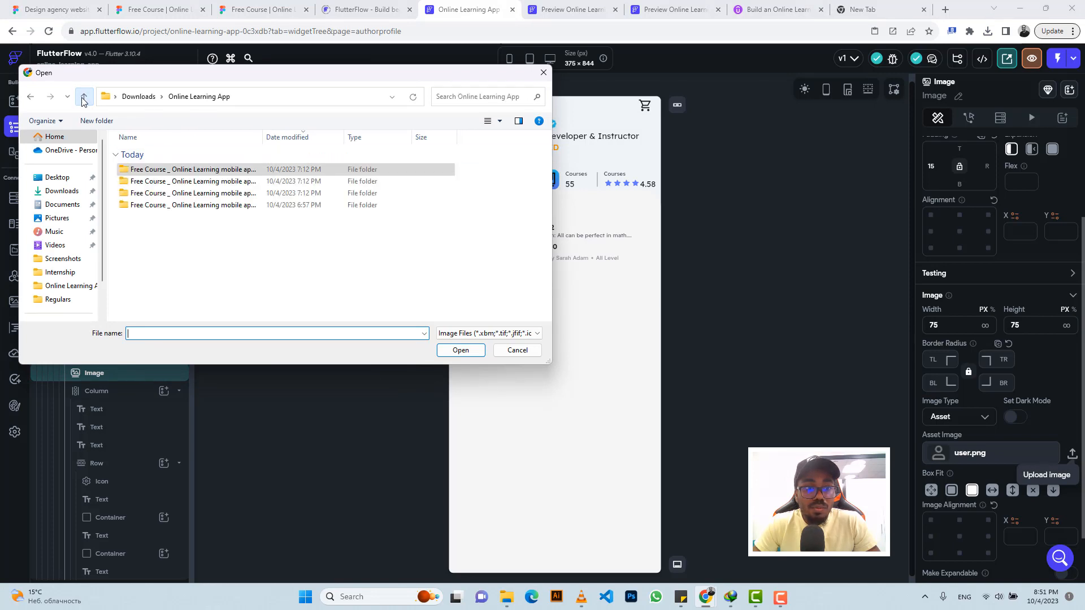
pyautogui.click(83, 99)
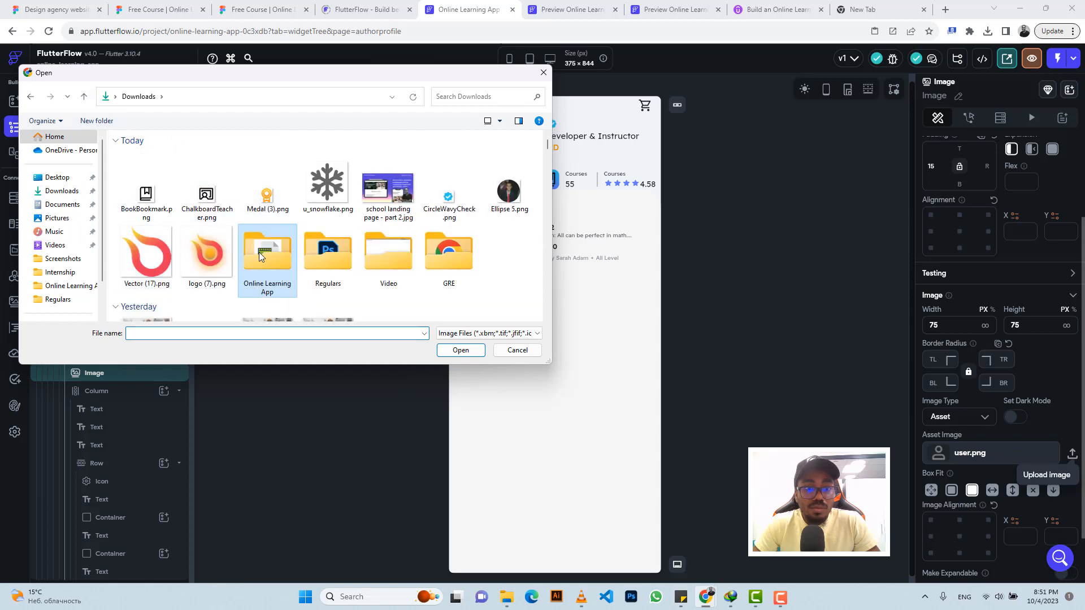
pyautogui.doubleClick(259, 252)
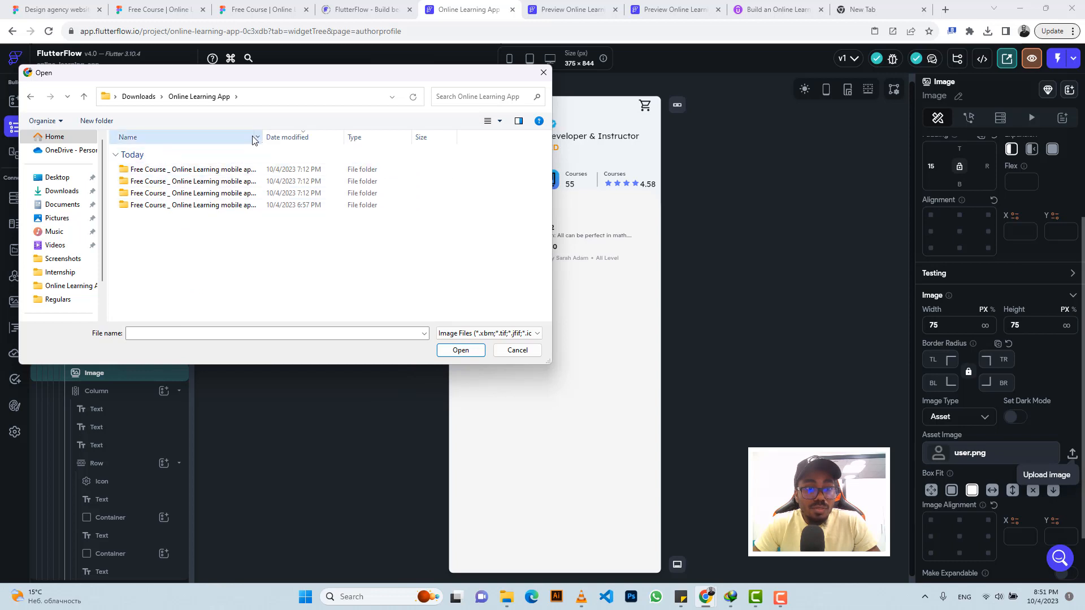
pyautogui.doubleClick(269, 137)
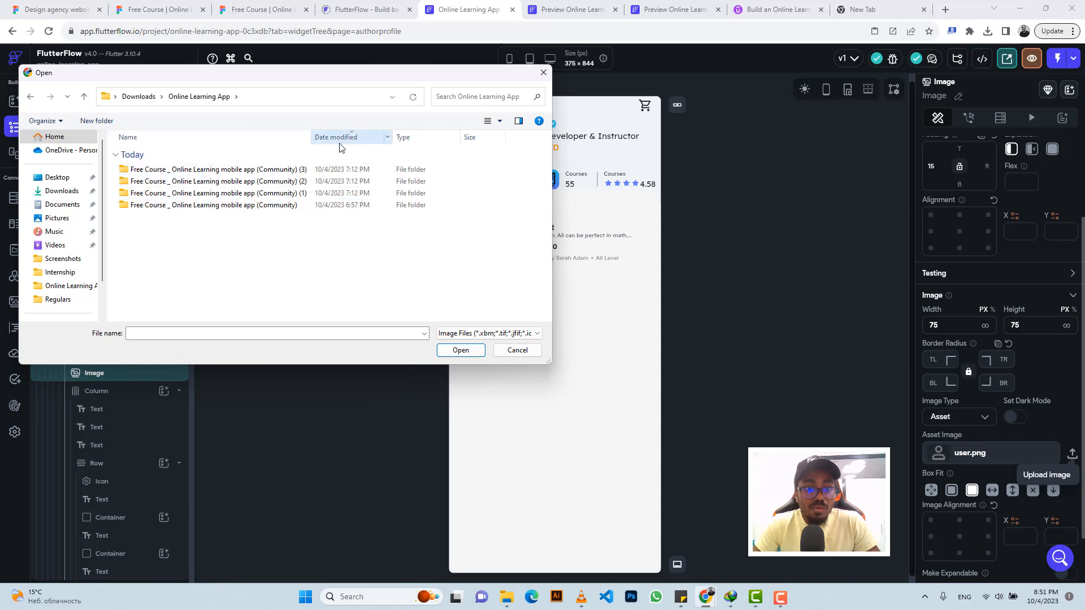
pyautogui.doubleClick(168, 205)
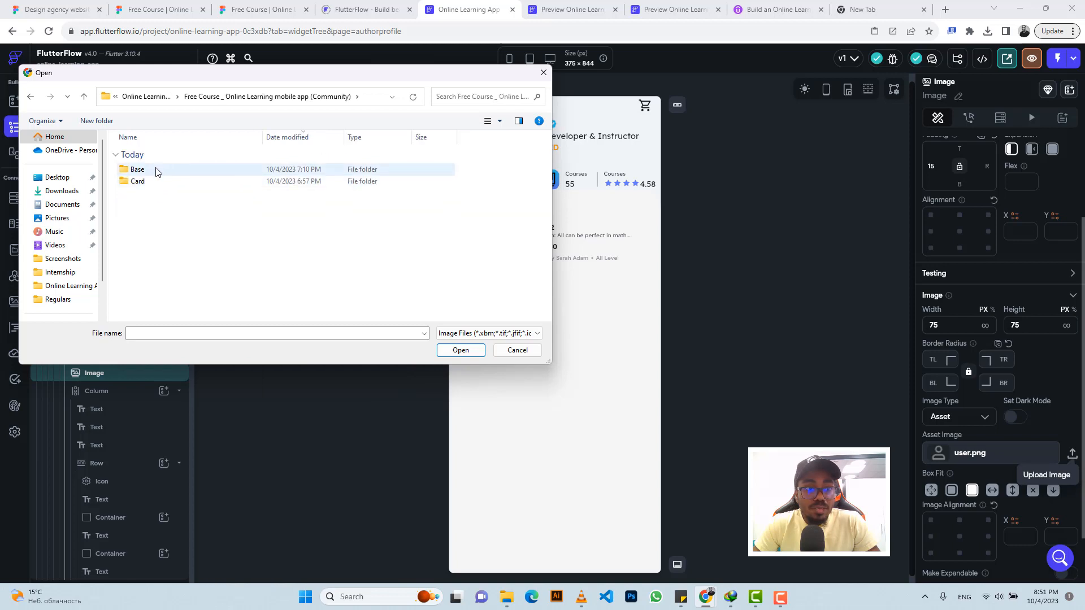
pyautogui.click(157, 182)
pyautogui.doubleClick(157, 182)
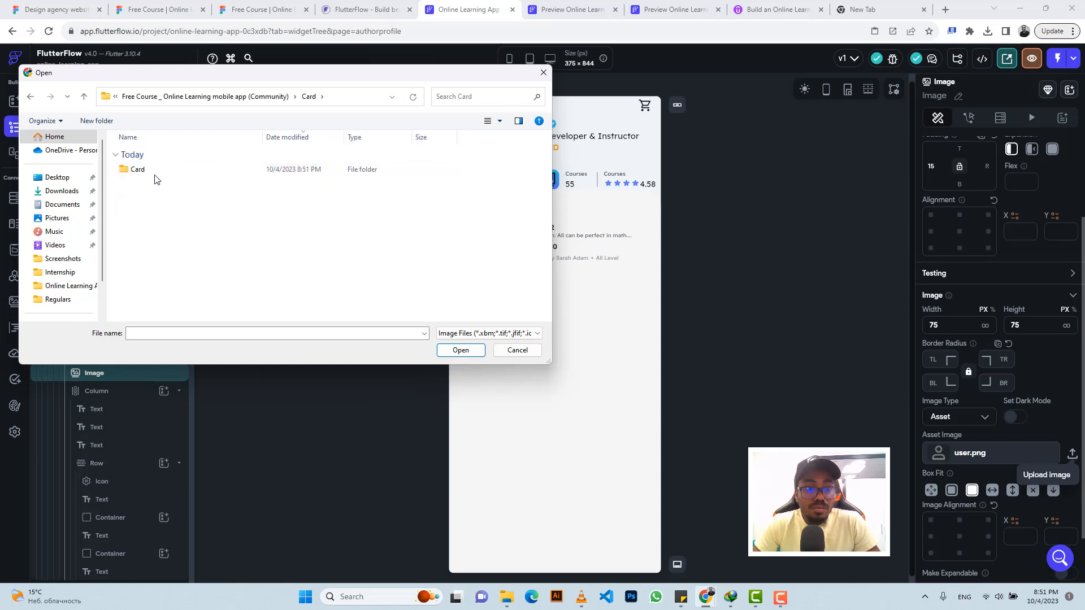
pyautogui.click(155, 174)
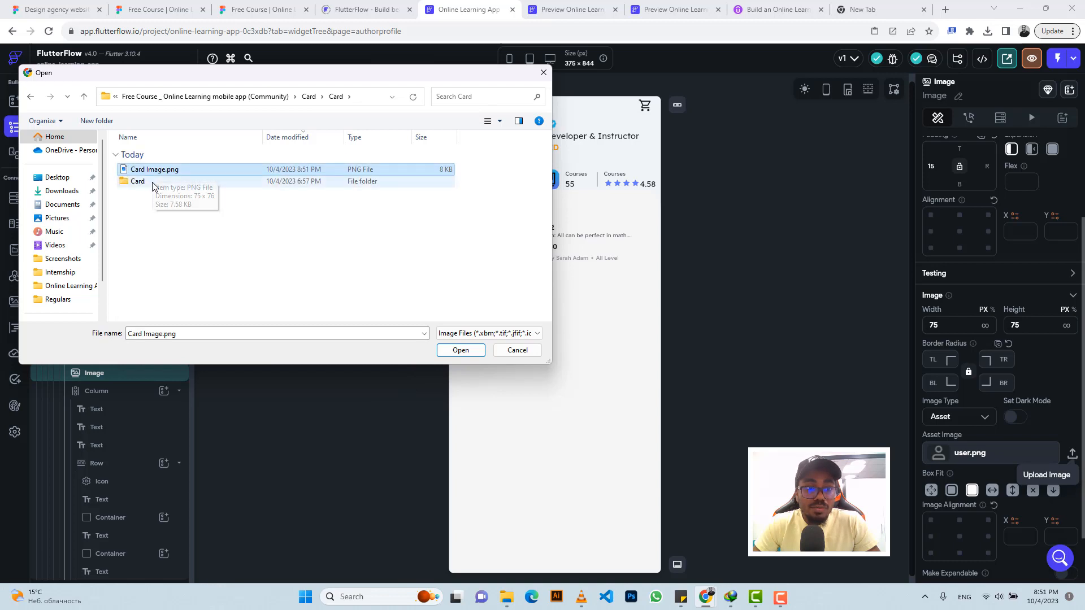
pyautogui.click(500, 122)
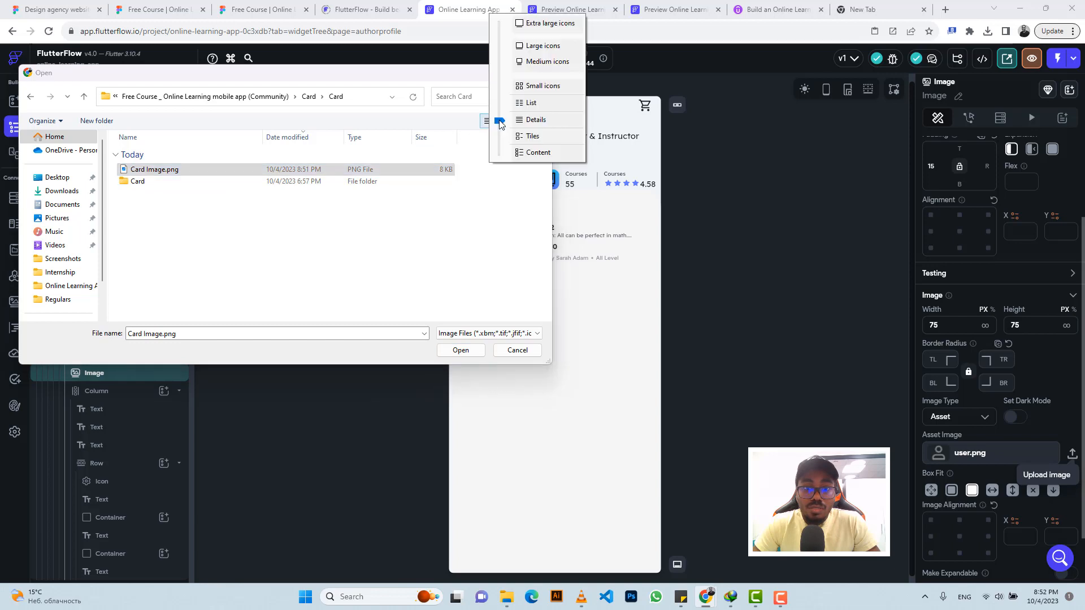
pyautogui.click(529, 49)
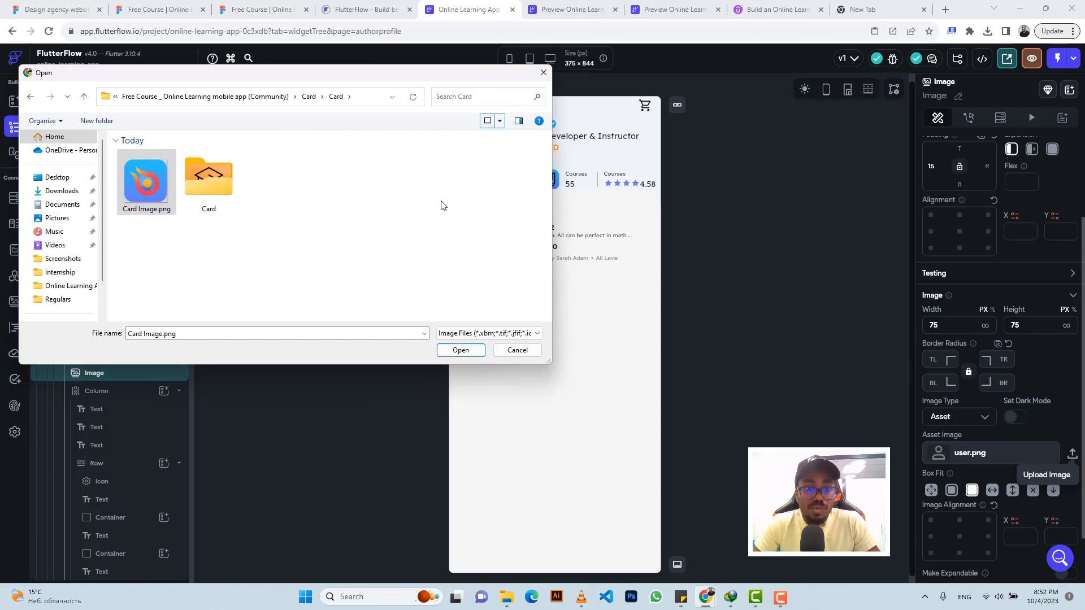
pyautogui.click(456, 352)
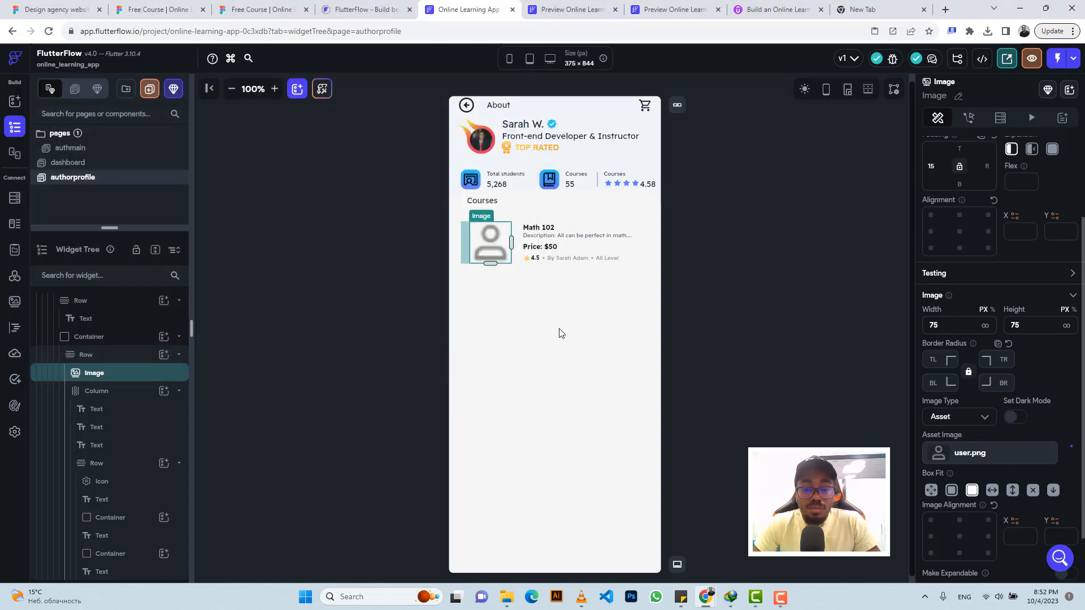
# - Inspect the "Vue js" course card frame's padding, corner radius and background in Figma
pyautogui.click(257, 10)
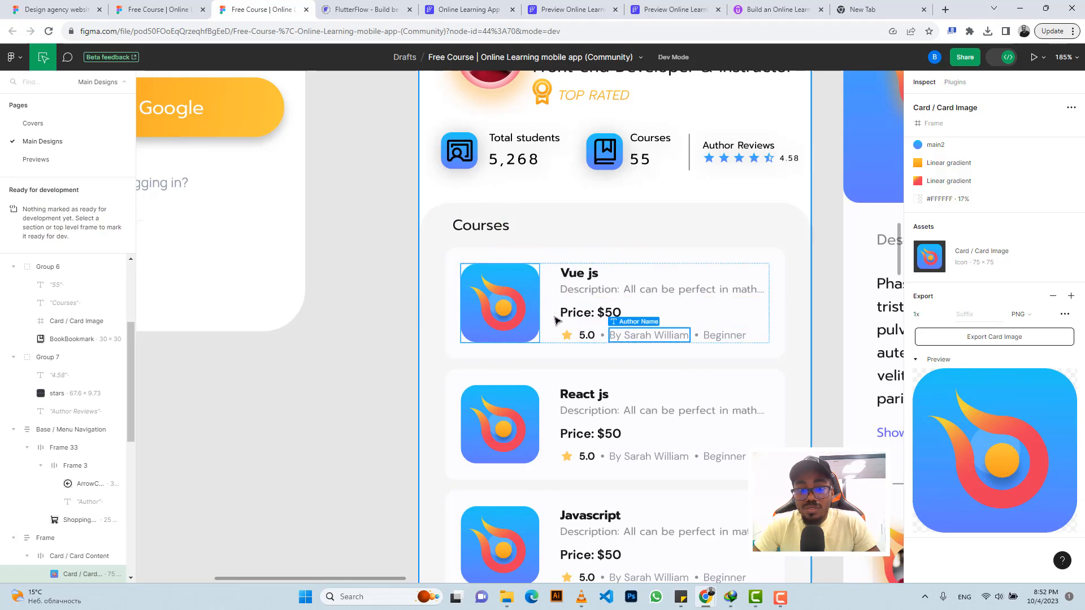
pyautogui.click(457, 6)
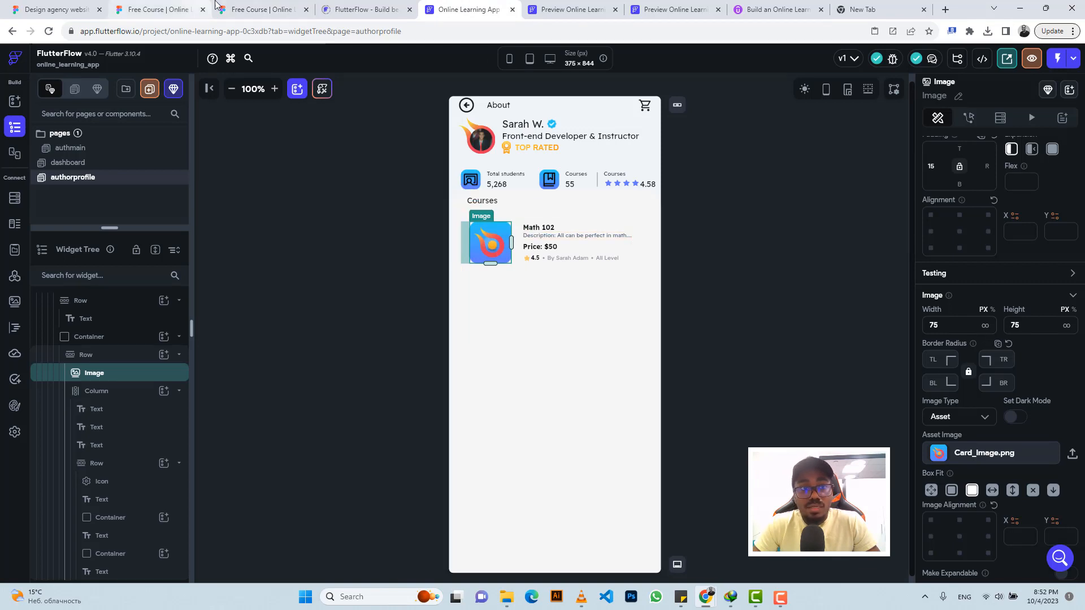
pyautogui.click(248, 9)
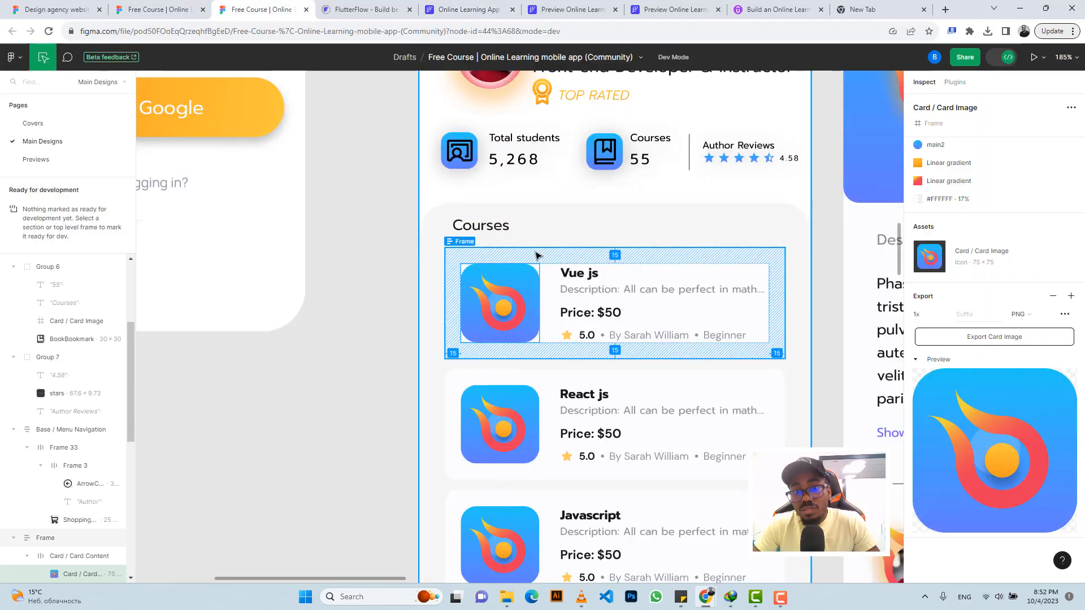
pyautogui.click(536, 256)
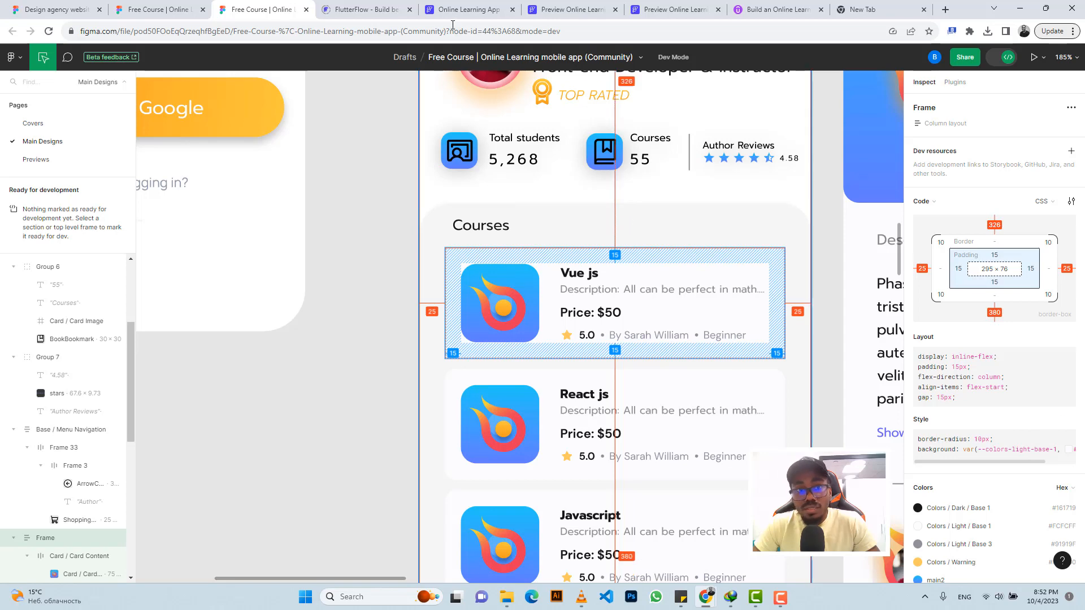
# - Switch to FlutterFlow and set the fill color of the Math 102 course card's container to Secondary Background
pyautogui.click(469, 9)
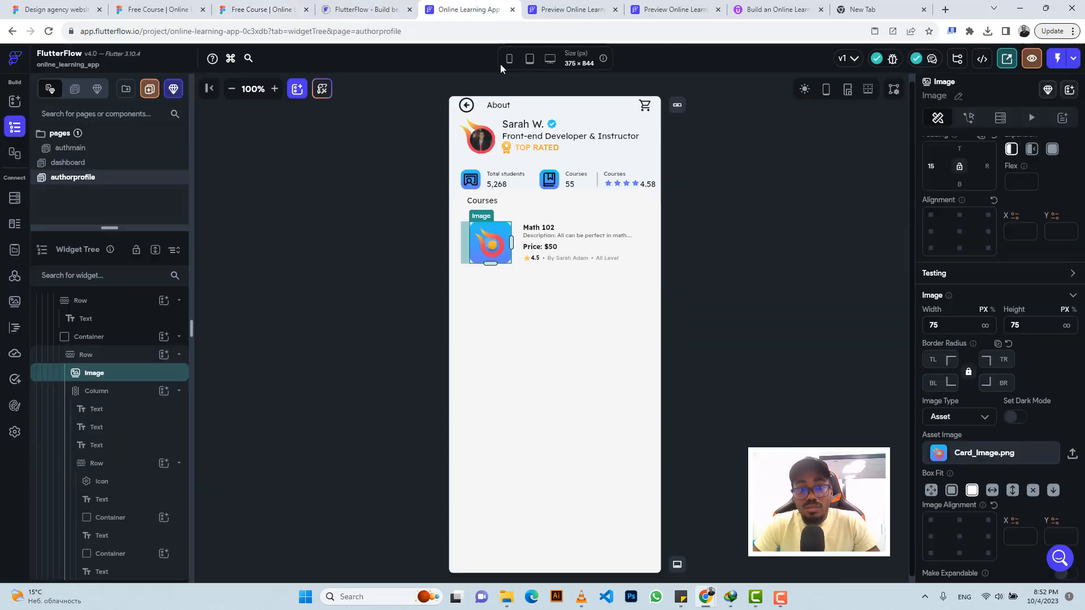
pyautogui.click(641, 219)
pyautogui.click(586, 213)
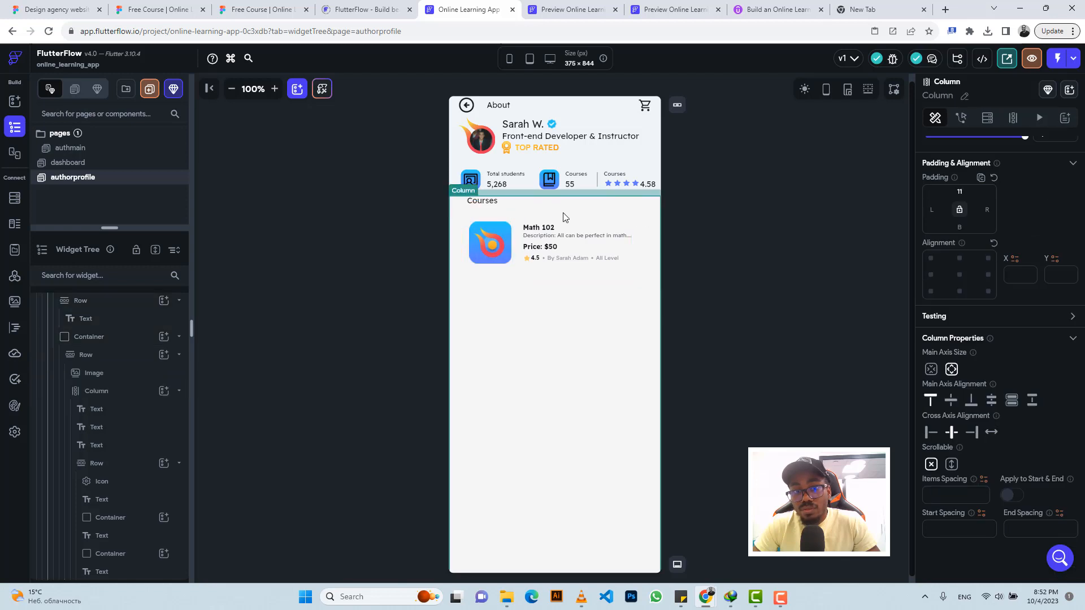
pyautogui.click(512, 221)
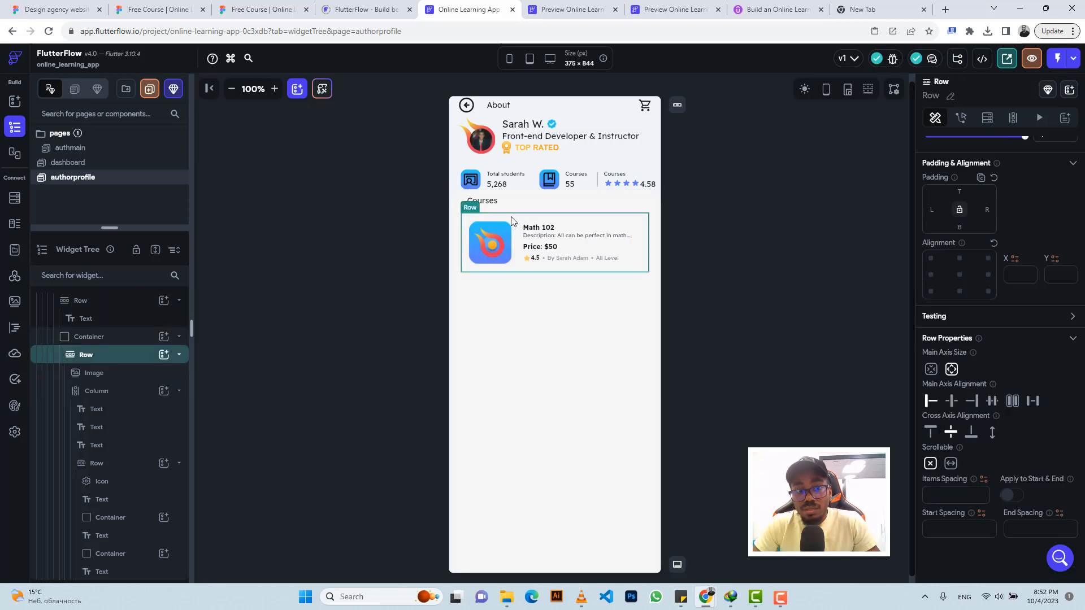
pyautogui.click(126, 338)
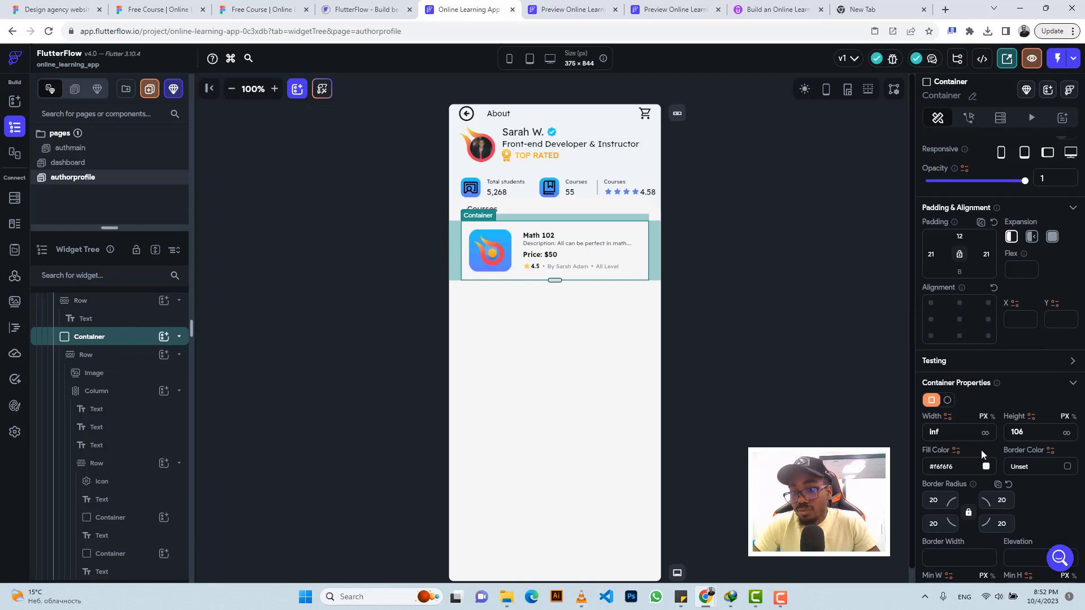
pyautogui.click(986, 467)
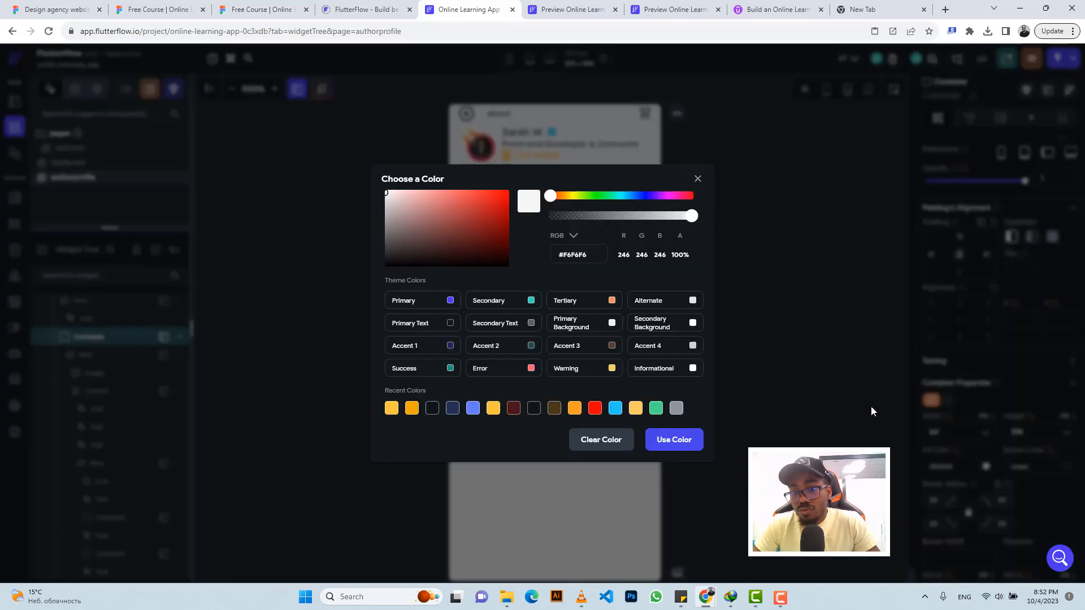
pyautogui.click(692, 323)
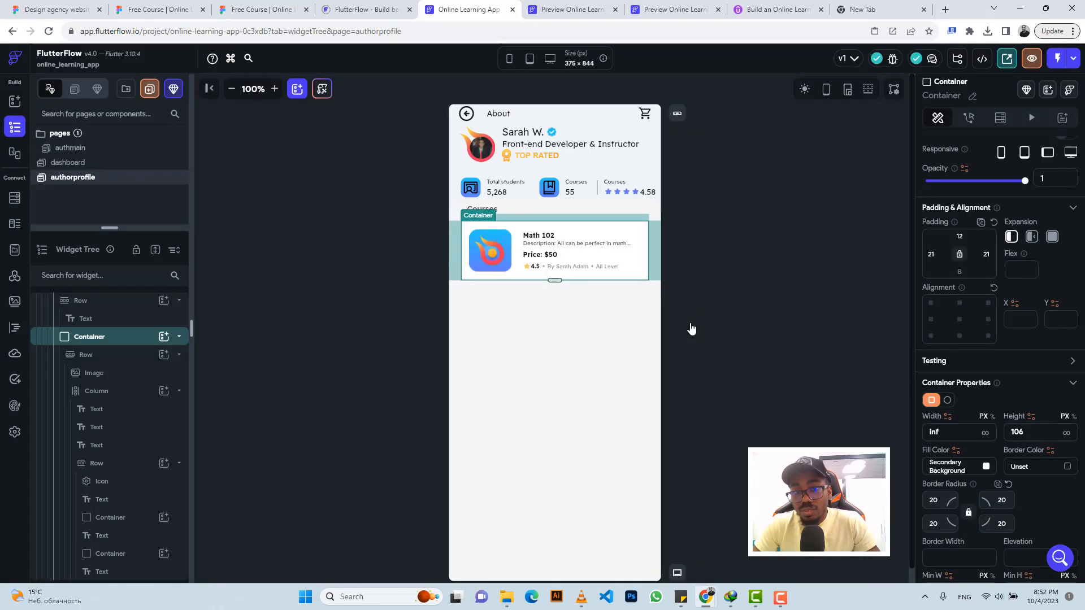
pyautogui.click(740, 283)
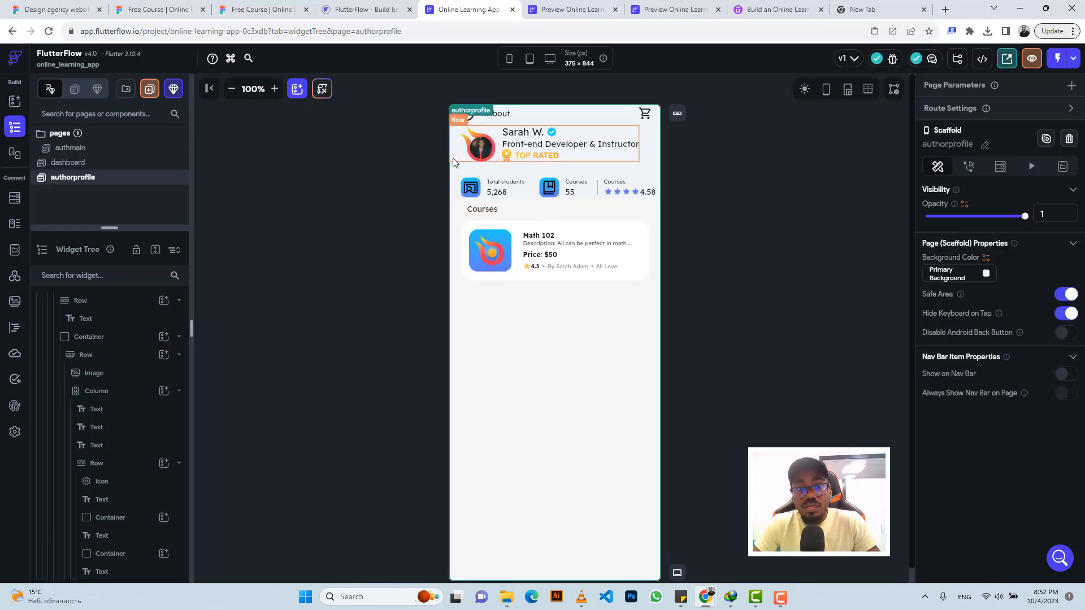
# - Duplicate the course card container four times to make a vertical list of five cards in the Courses section
pyautogui.click(462, 272)
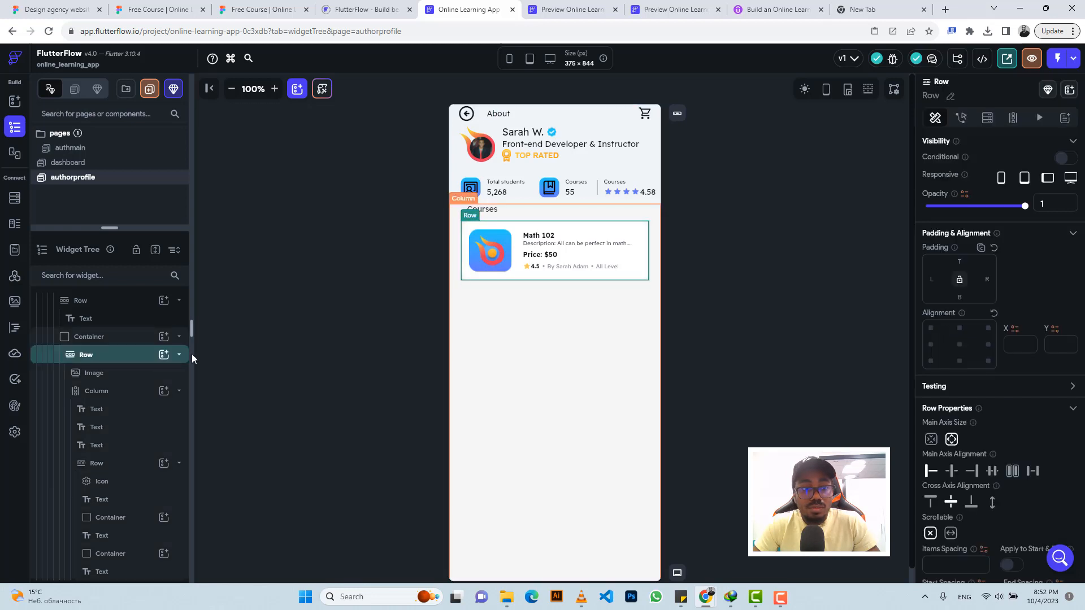
pyautogui.click(99, 339)
pyautogui.scroll(4, 99, 339)
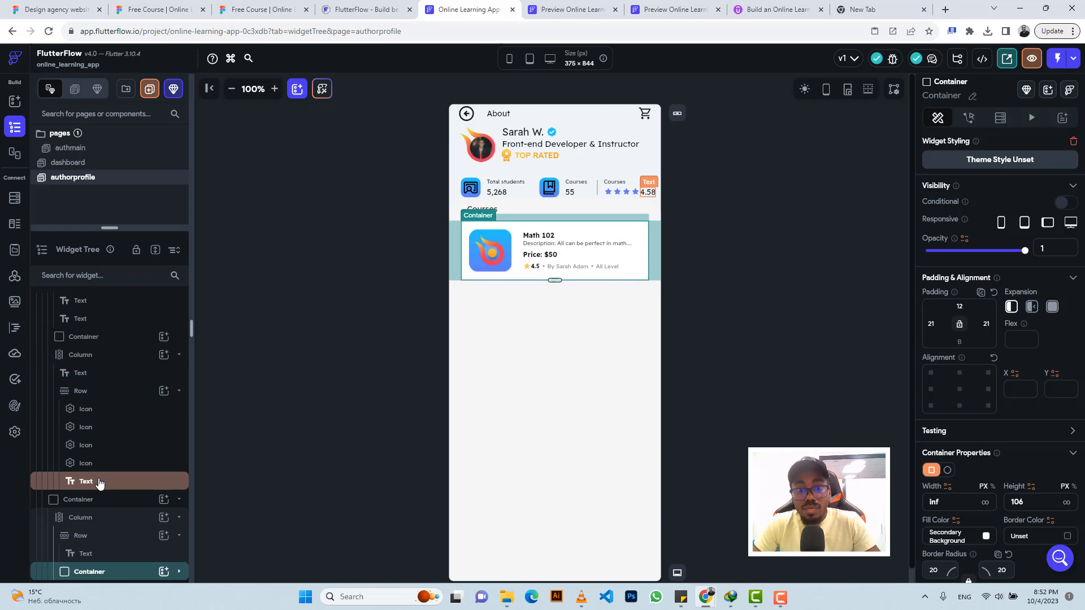
pyautogui.hotkey('ctrl', 'd')
pyautogui.scroll(-5, 100, 484)
pyautogui.press('Escape')
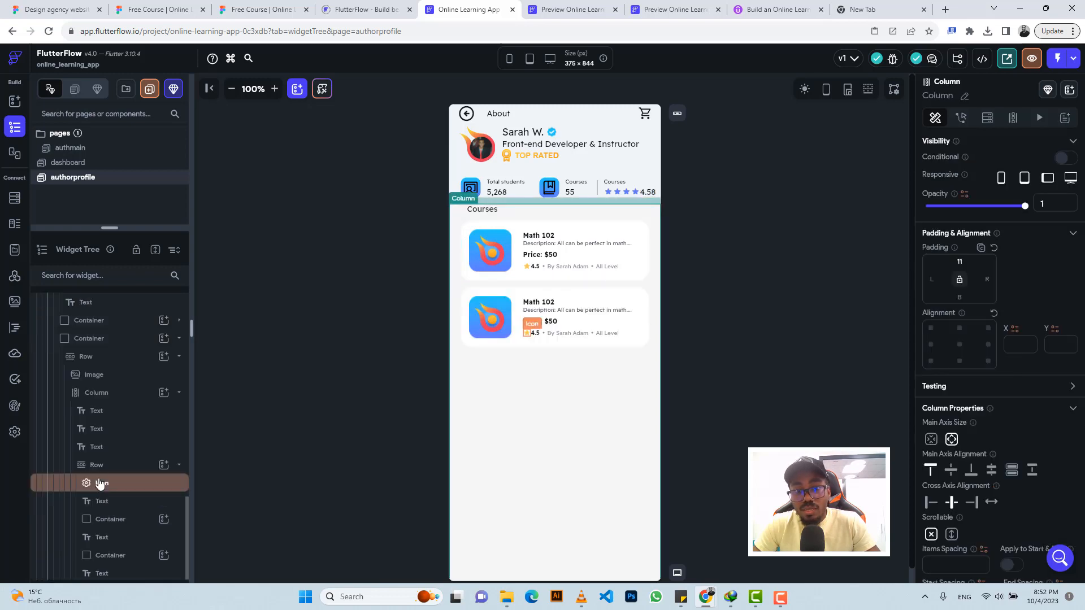
pyautogui.hotkey('ctrl', 'v')
pyautogui.hotkey('ctrl', 'v')
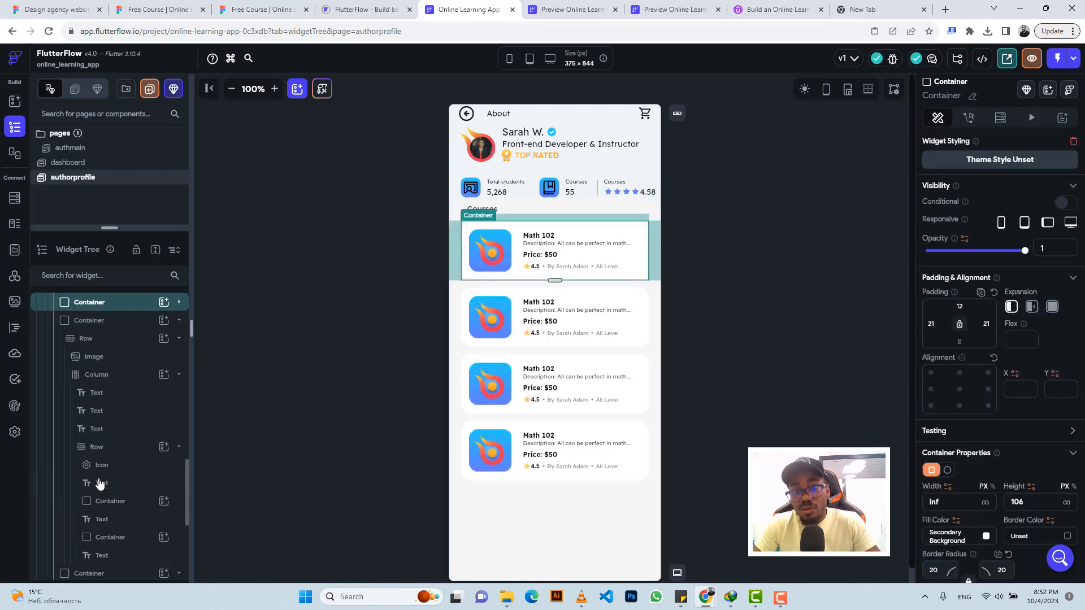
pyautogui.press('Escape')
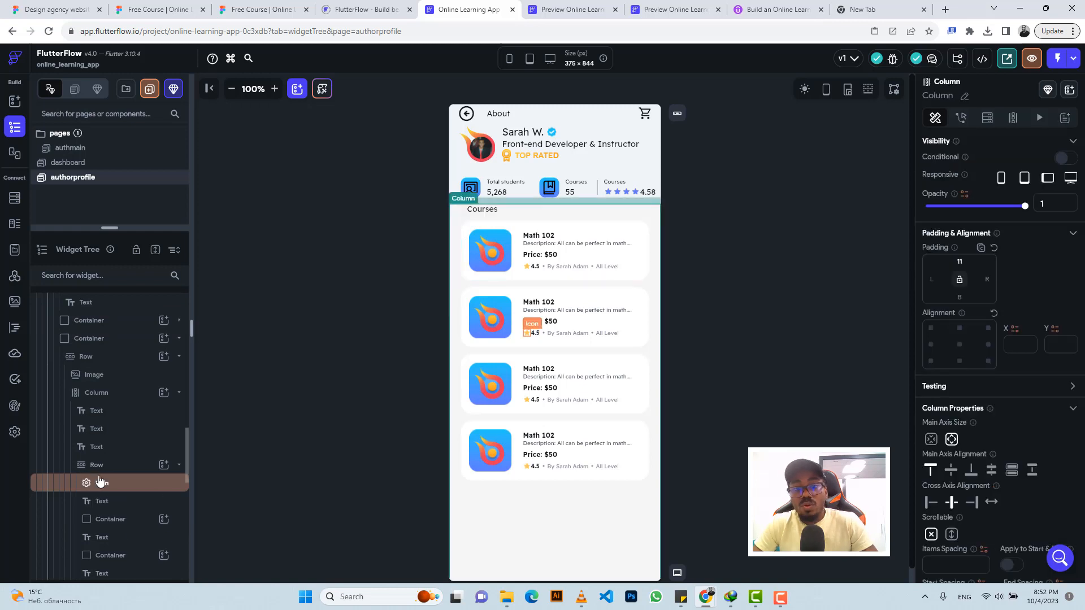
pyautogui.hotkey('ctrl', 'v')
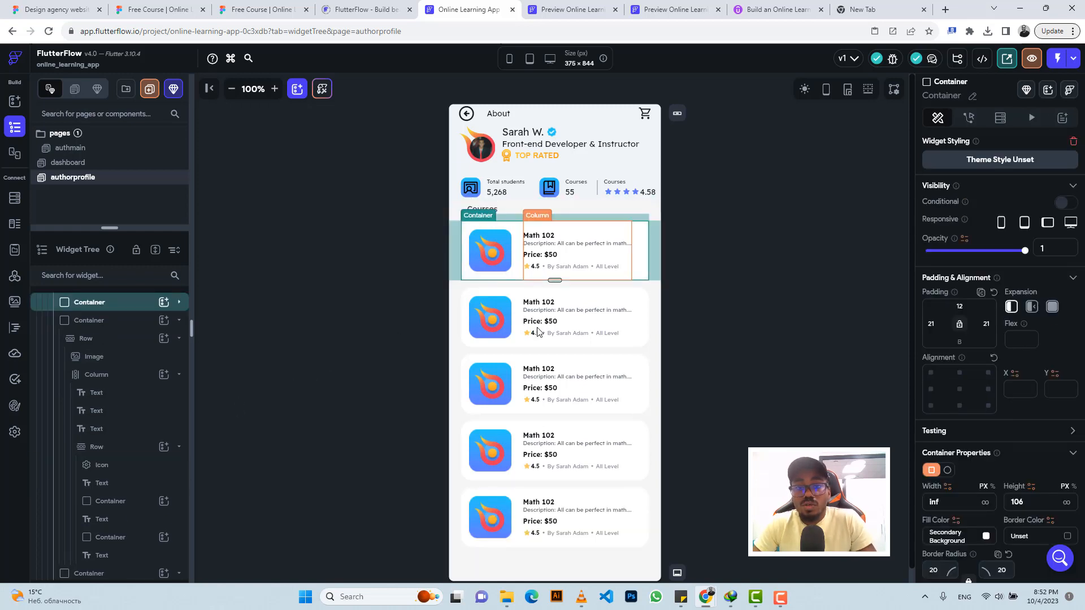
# - Check the spacing above the Courses background rectangle in Figma, and set the outer Courses container's top padding to 32 in FlutterFlow
pyautogui.click(581, 204)
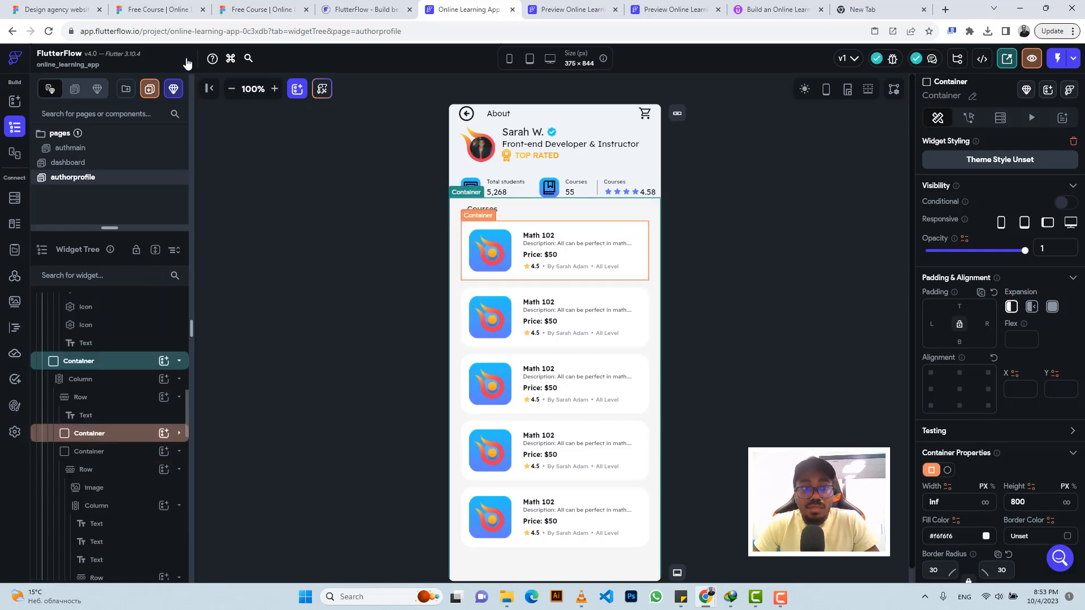
pyautogui.click(225, 7)
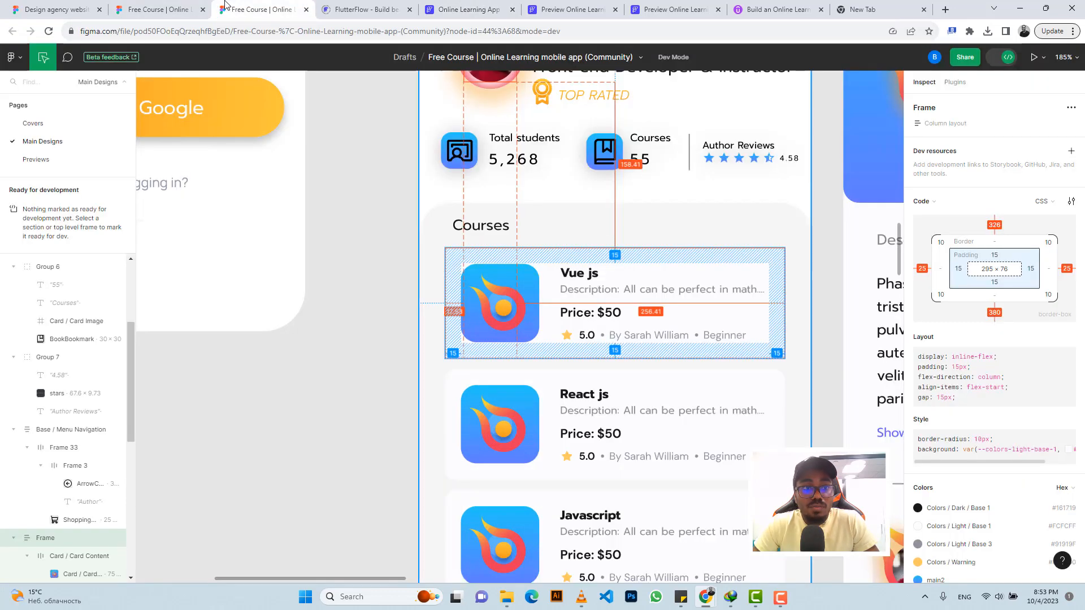
pyautogui.click(554, 212)
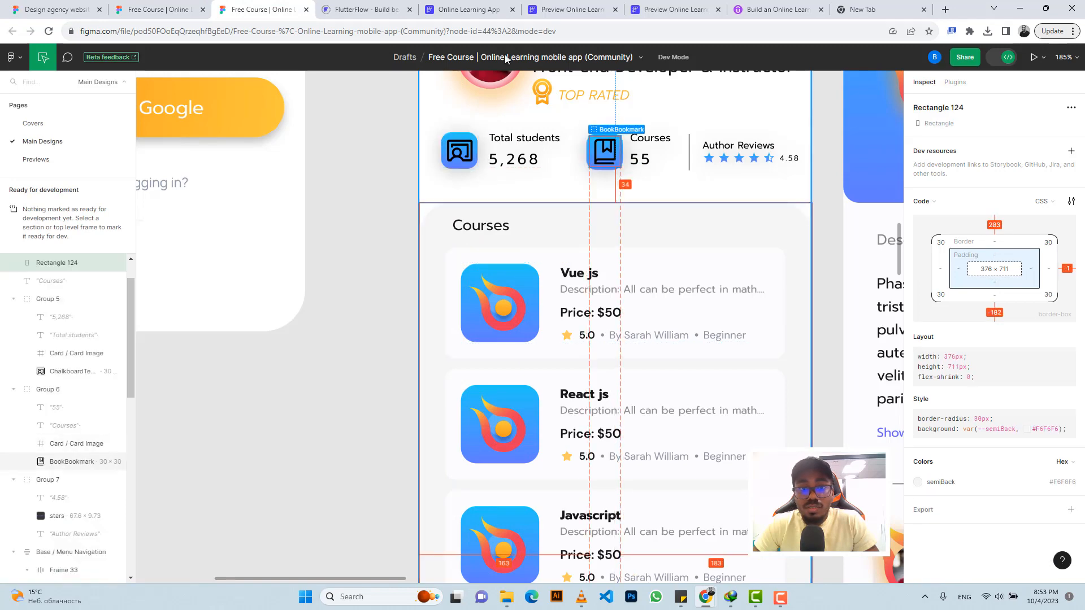
pyautogui.click(457, 9)
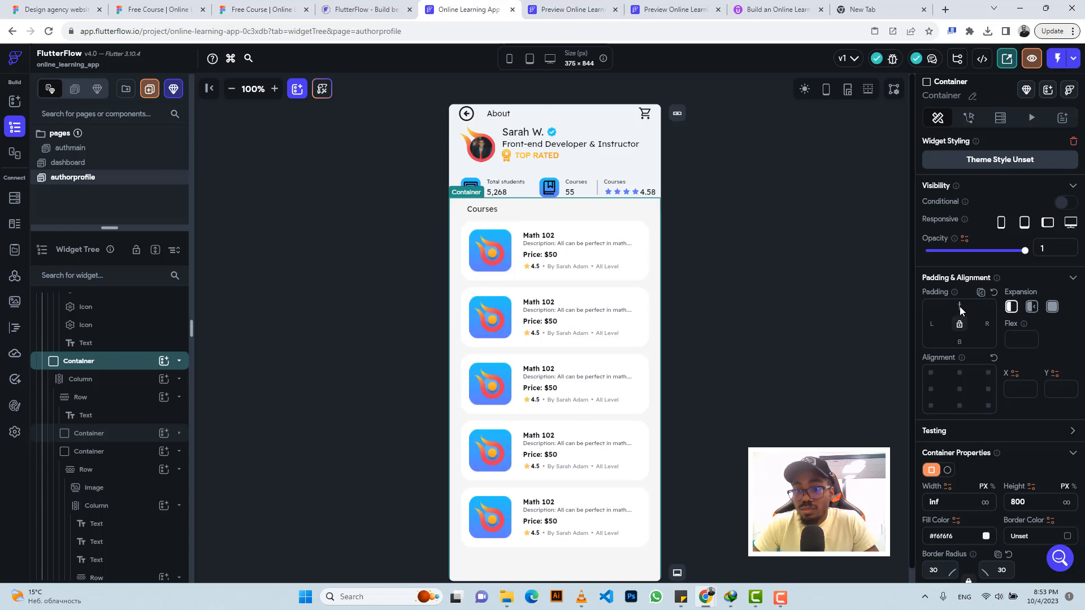
pyautogui.write('3')
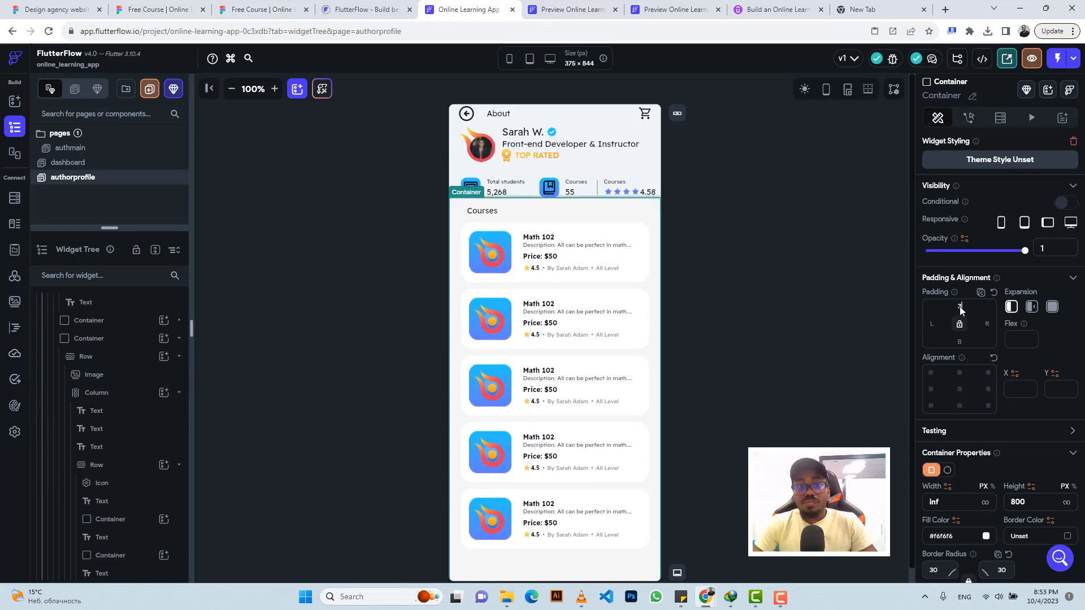
pyautogui.write('2')
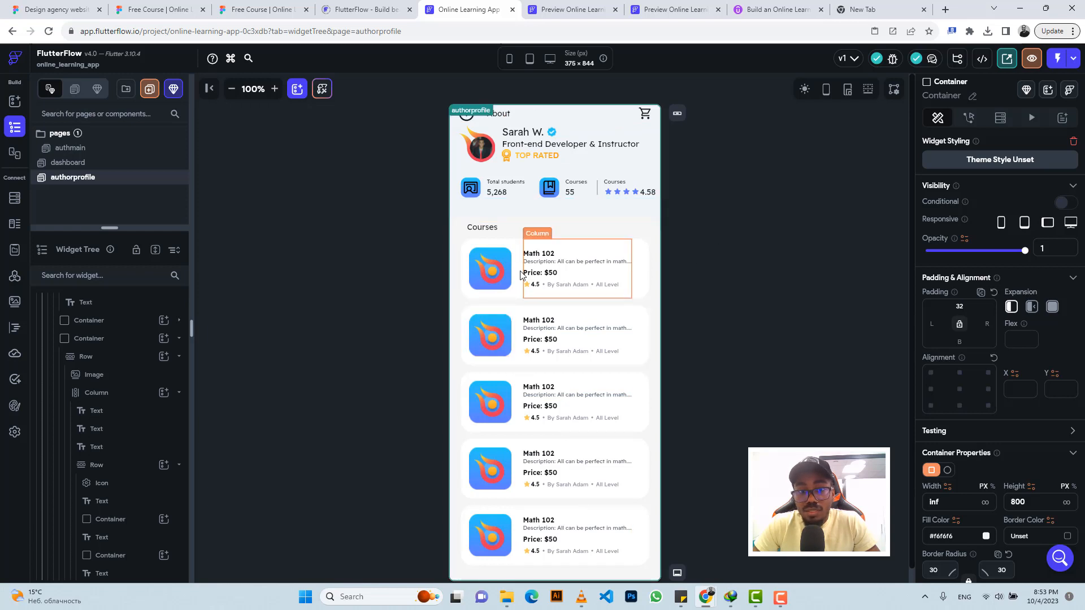
pyautogui.click(450, 246)
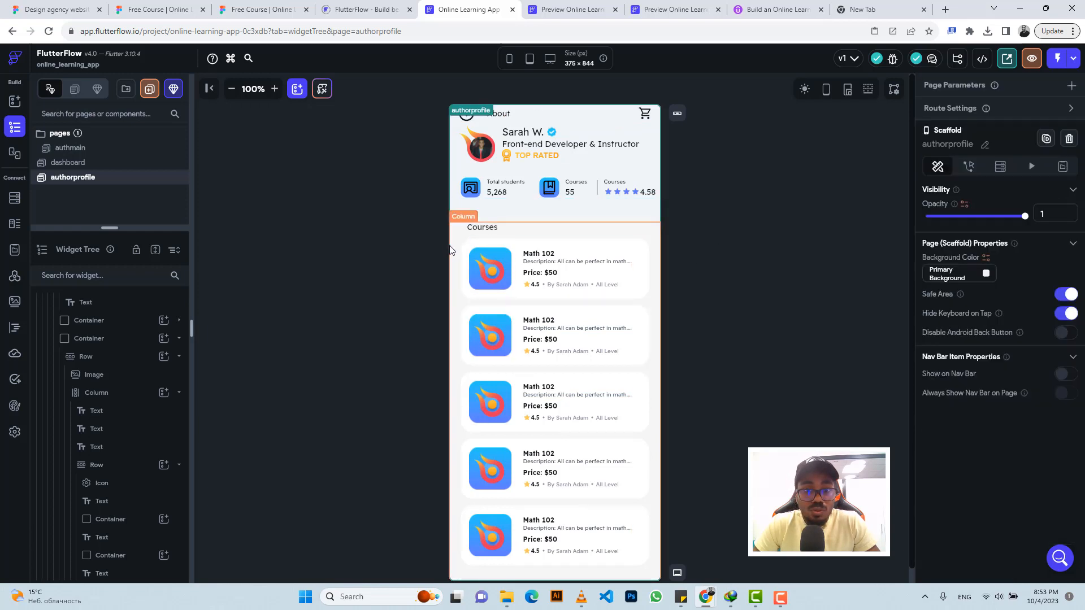